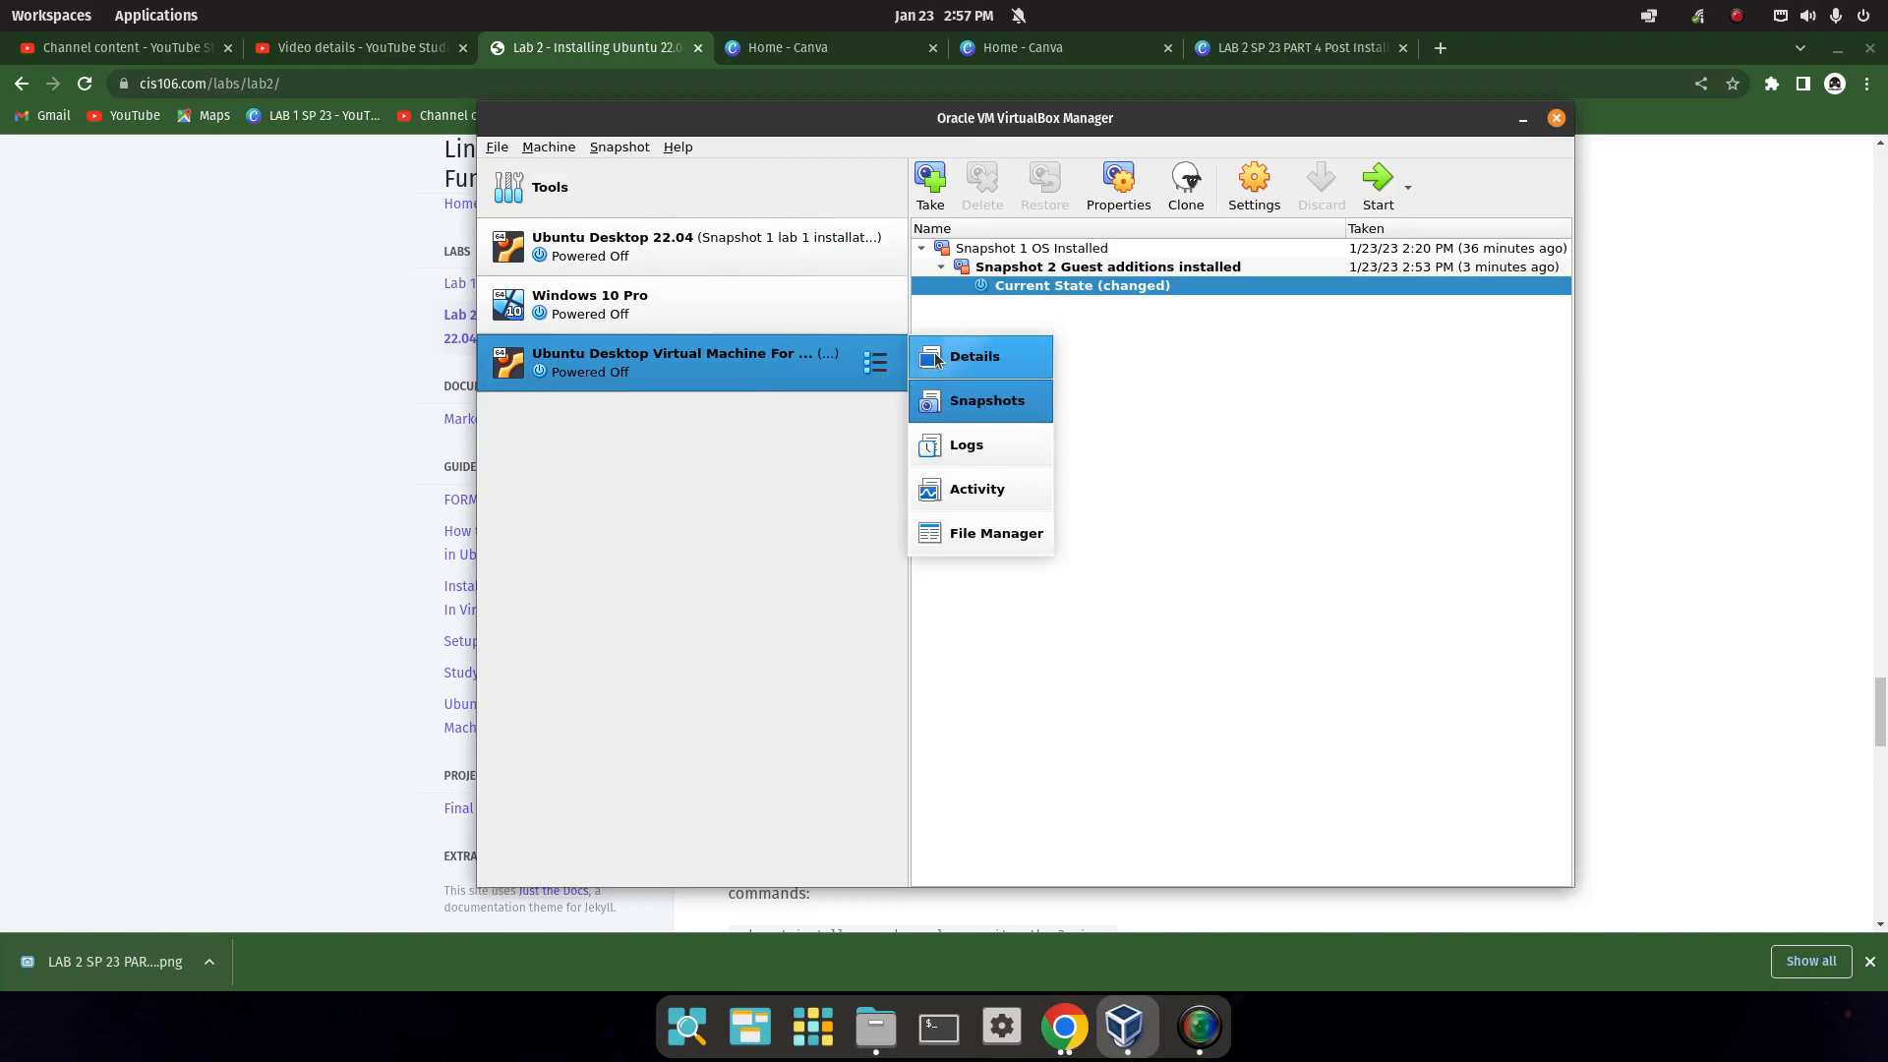
Start the Ubuntu Desktop virtual machine made for the video, minimize its window and switch to the Lab 2 page in Chrome.
left_click(1160, 180)
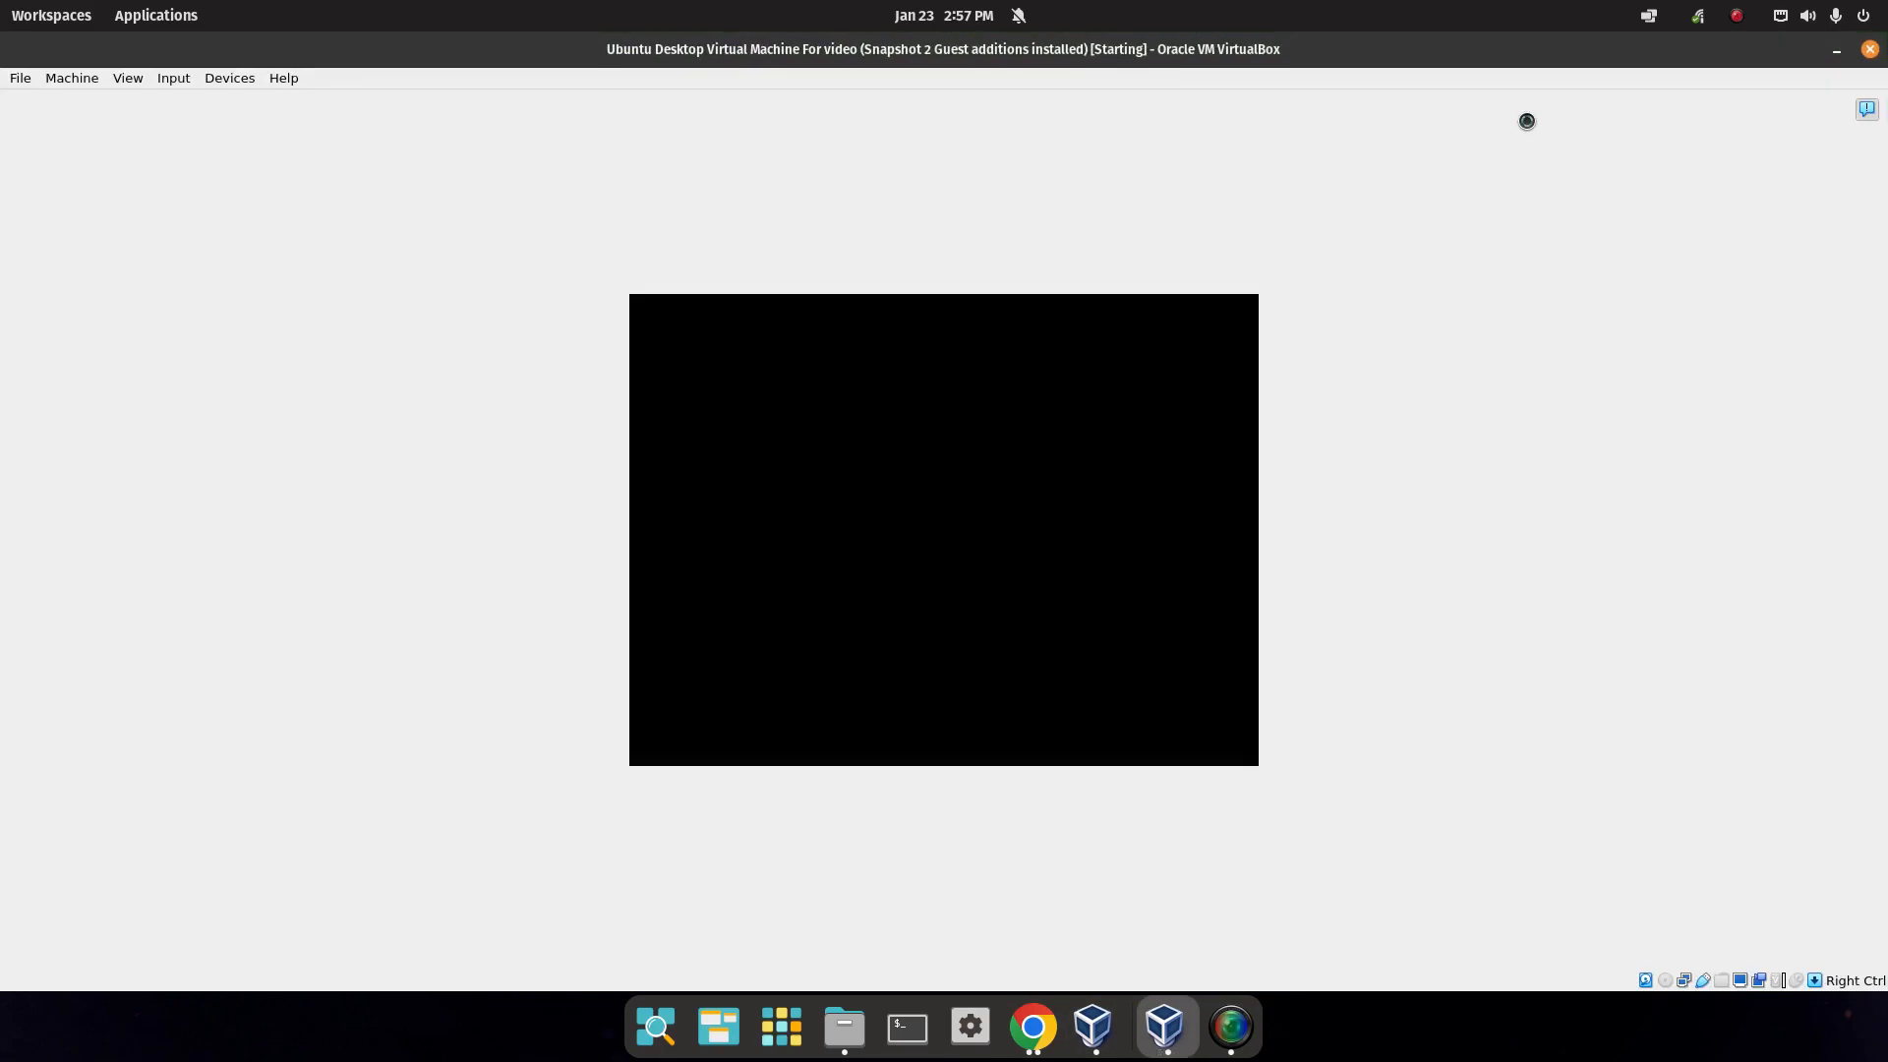
left_click(1835, 52)
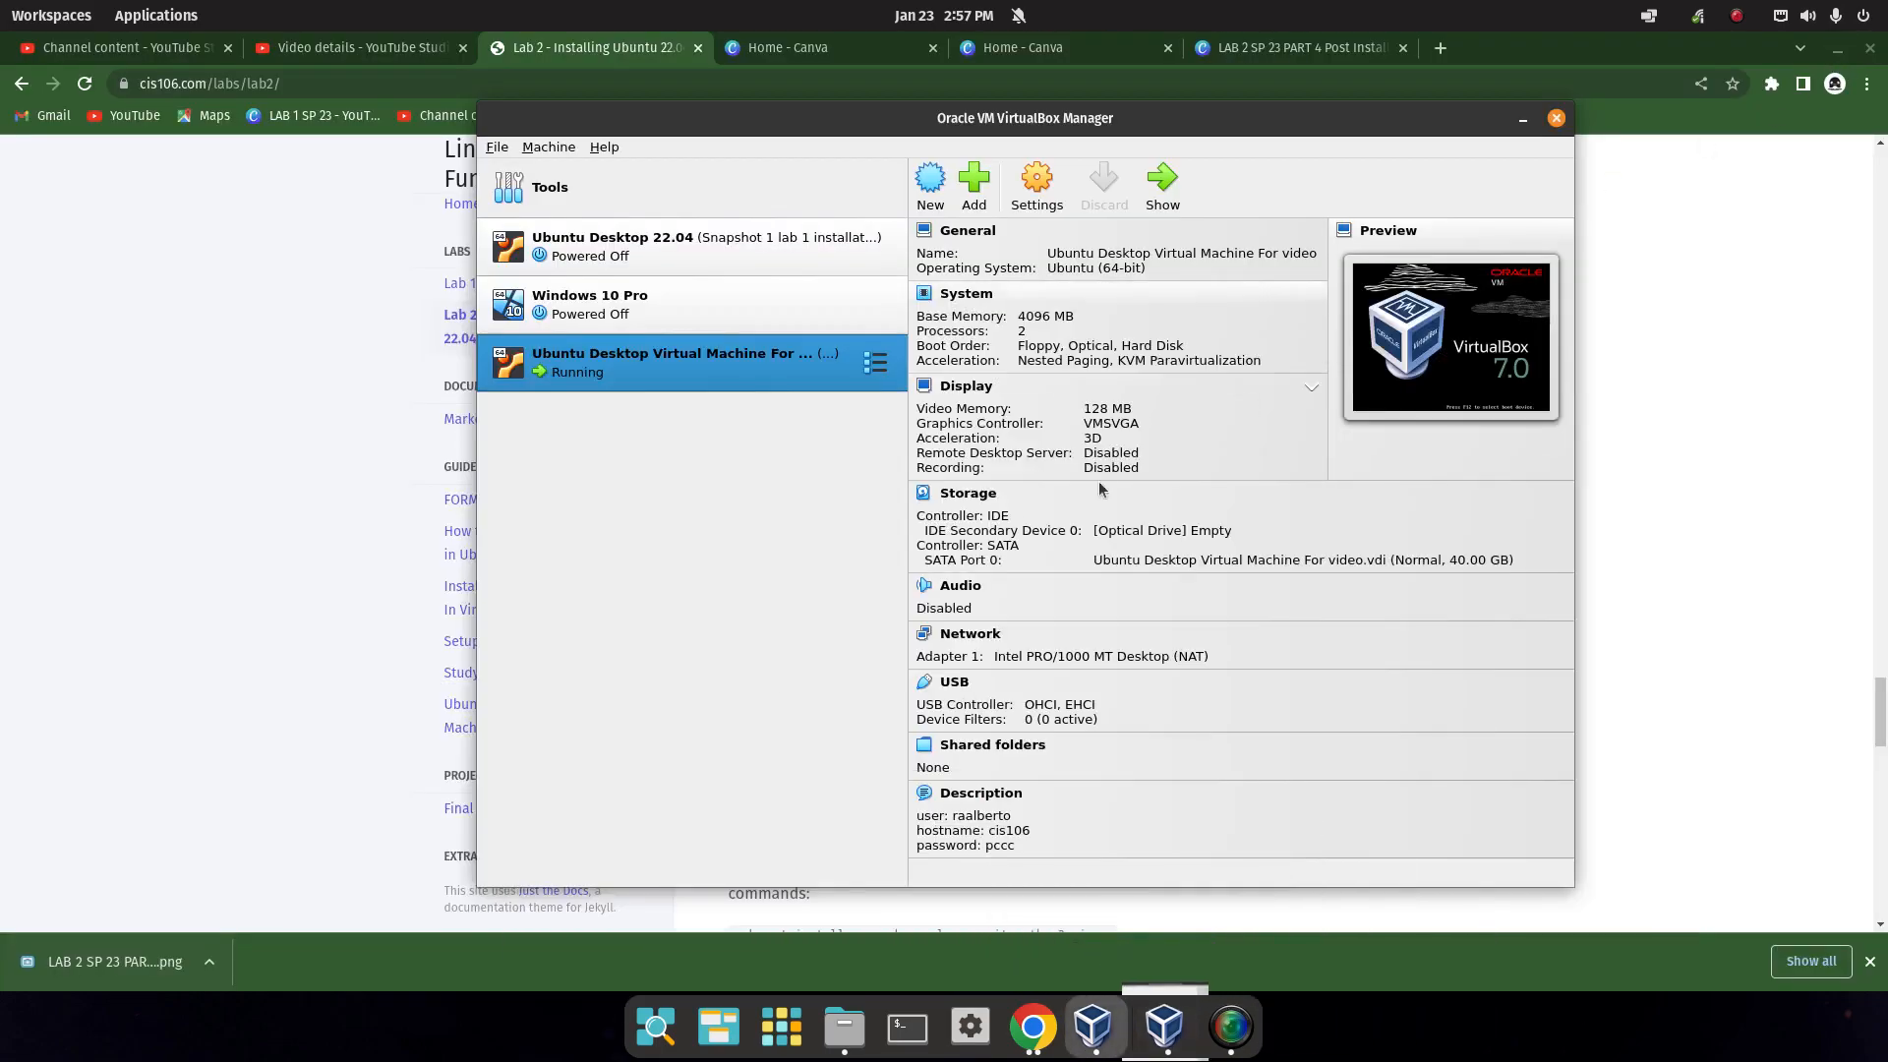
left_click(1032, 1026)
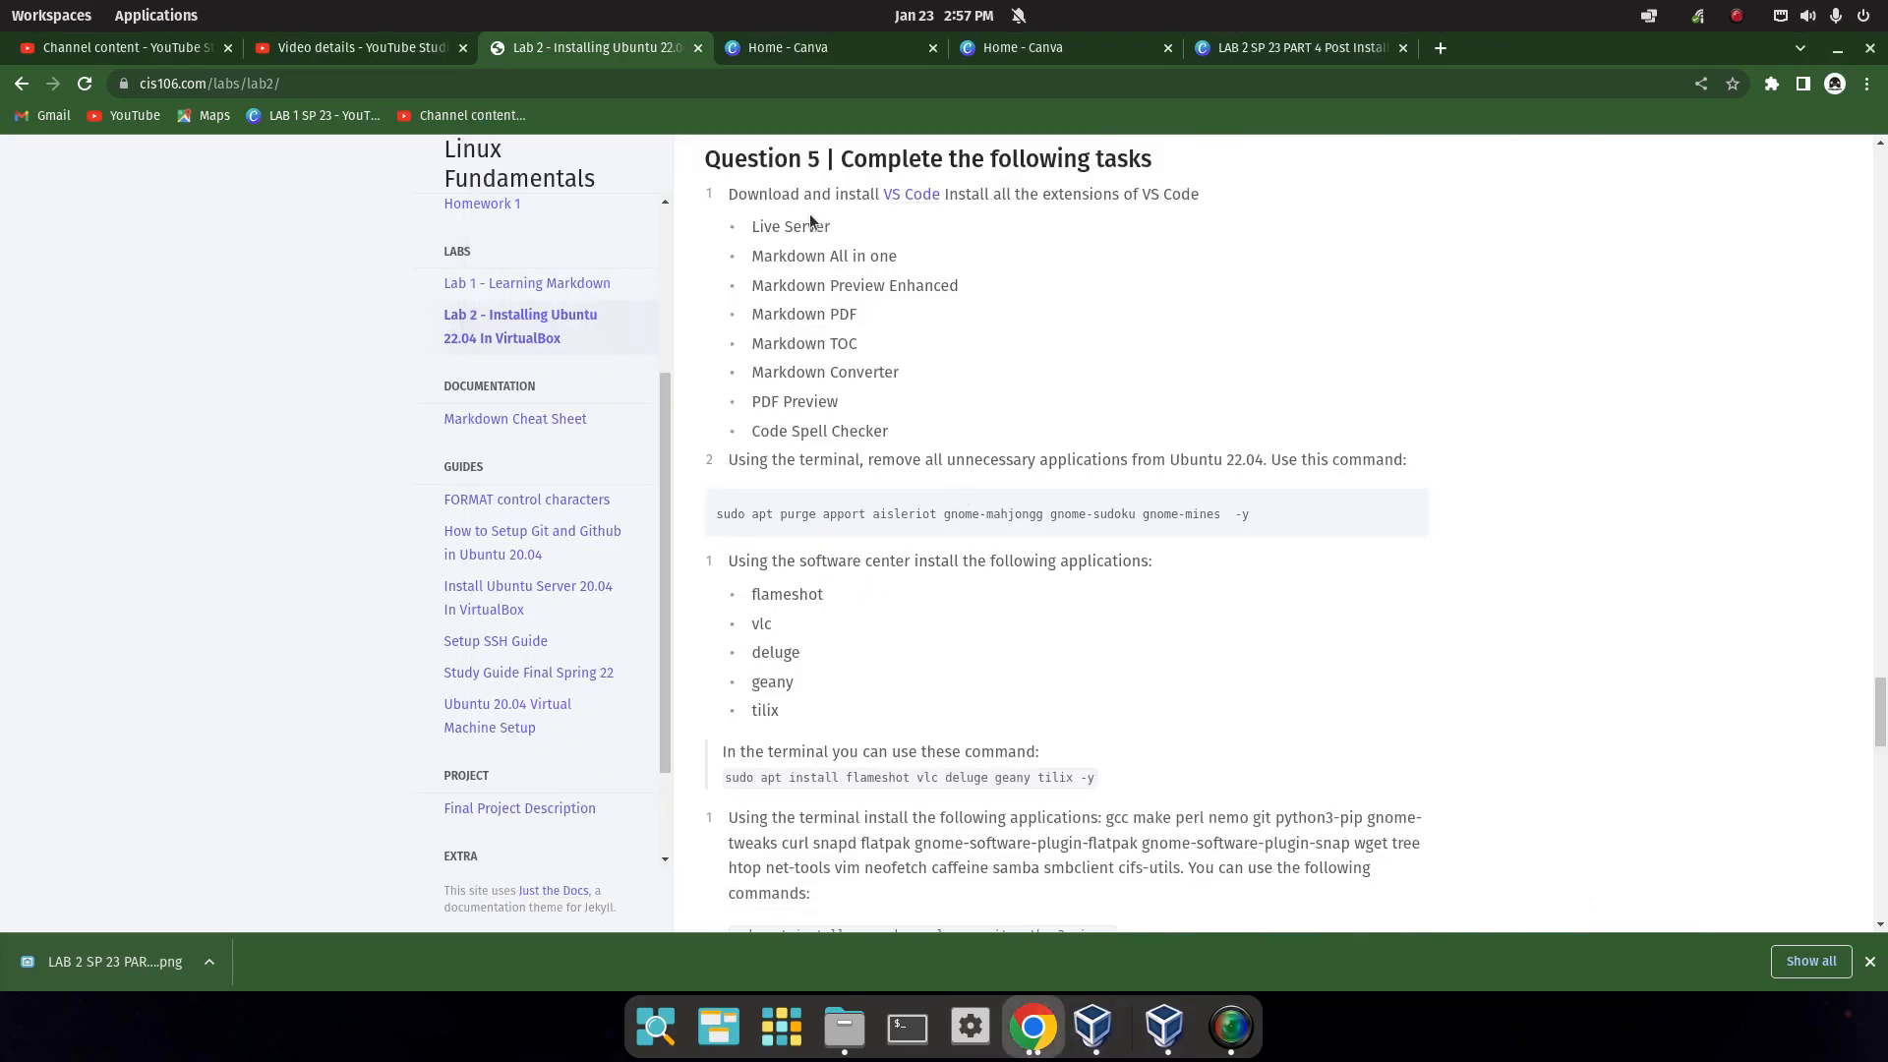
Review the Question 5 tasks covering VS Code and its extensions, the apt purge command and the software center applications.
left_click_drag(747, 194, 863, 194)
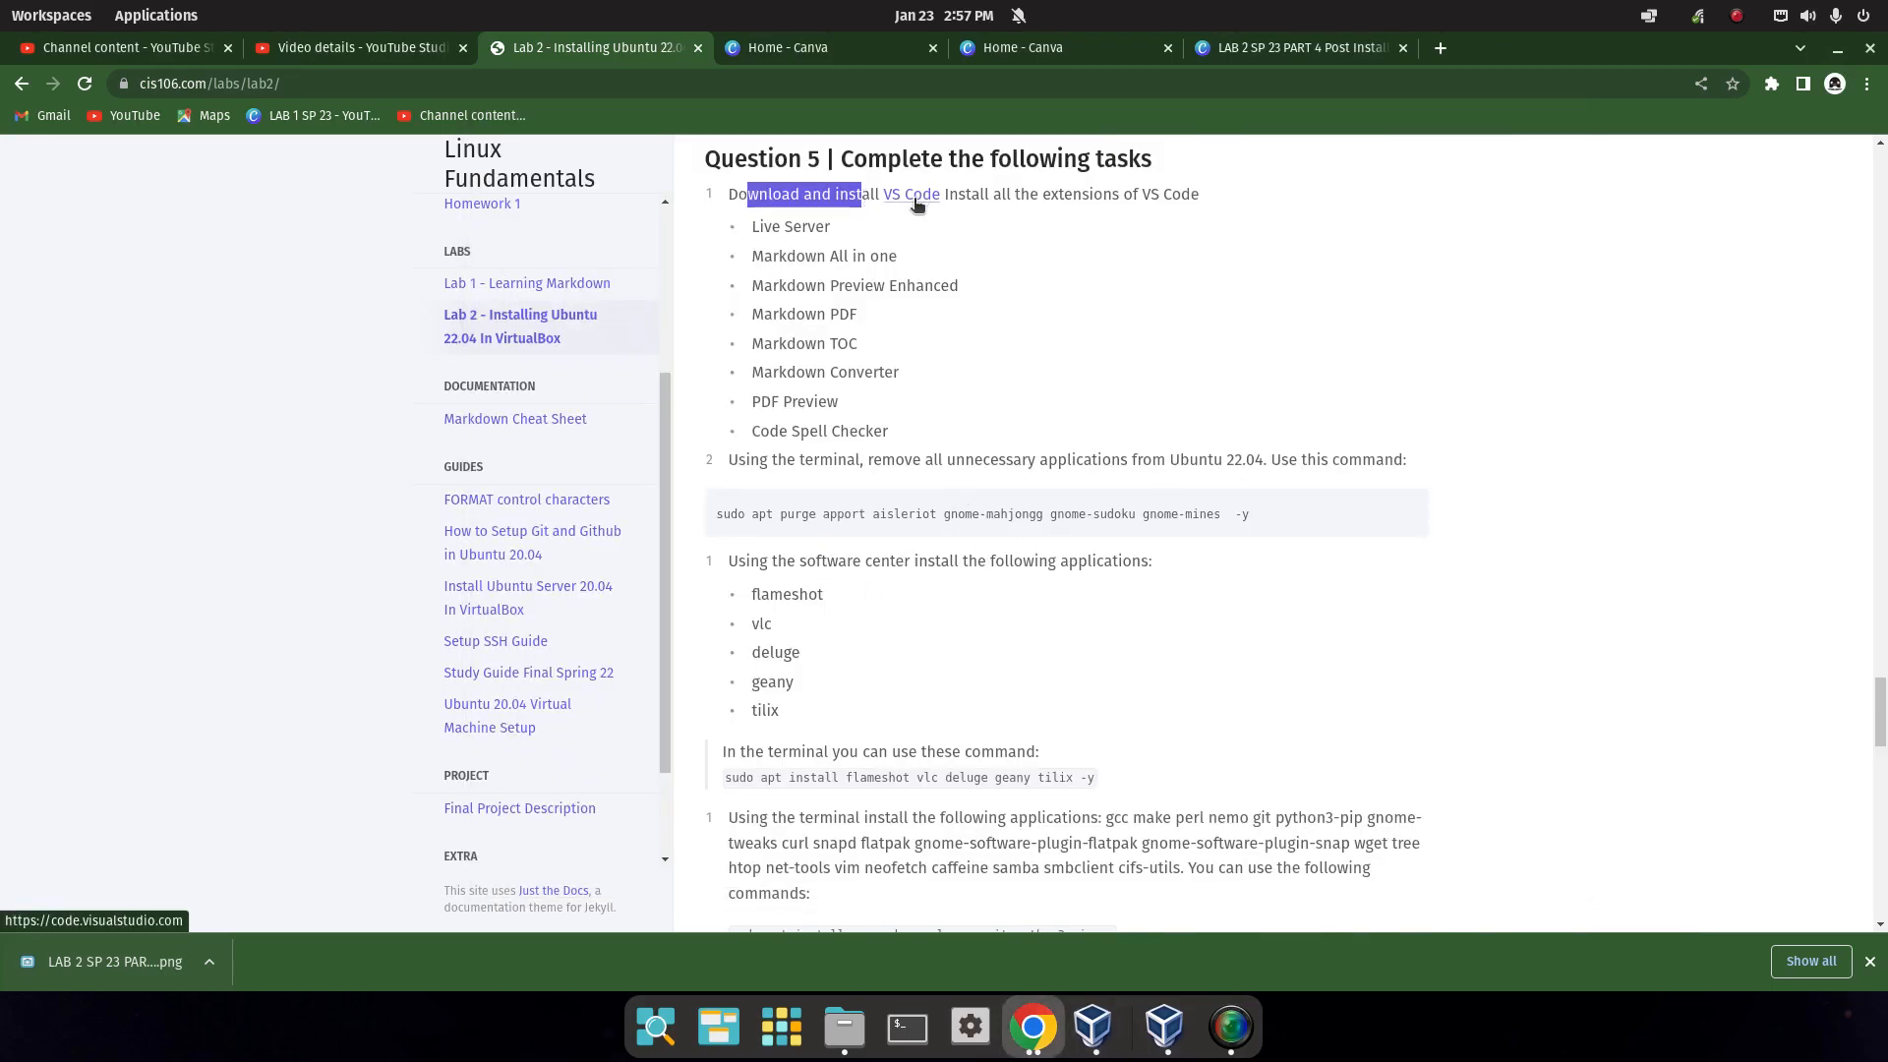
left_click_drag(758, 226, 719, 217)
double_click(986, 461)
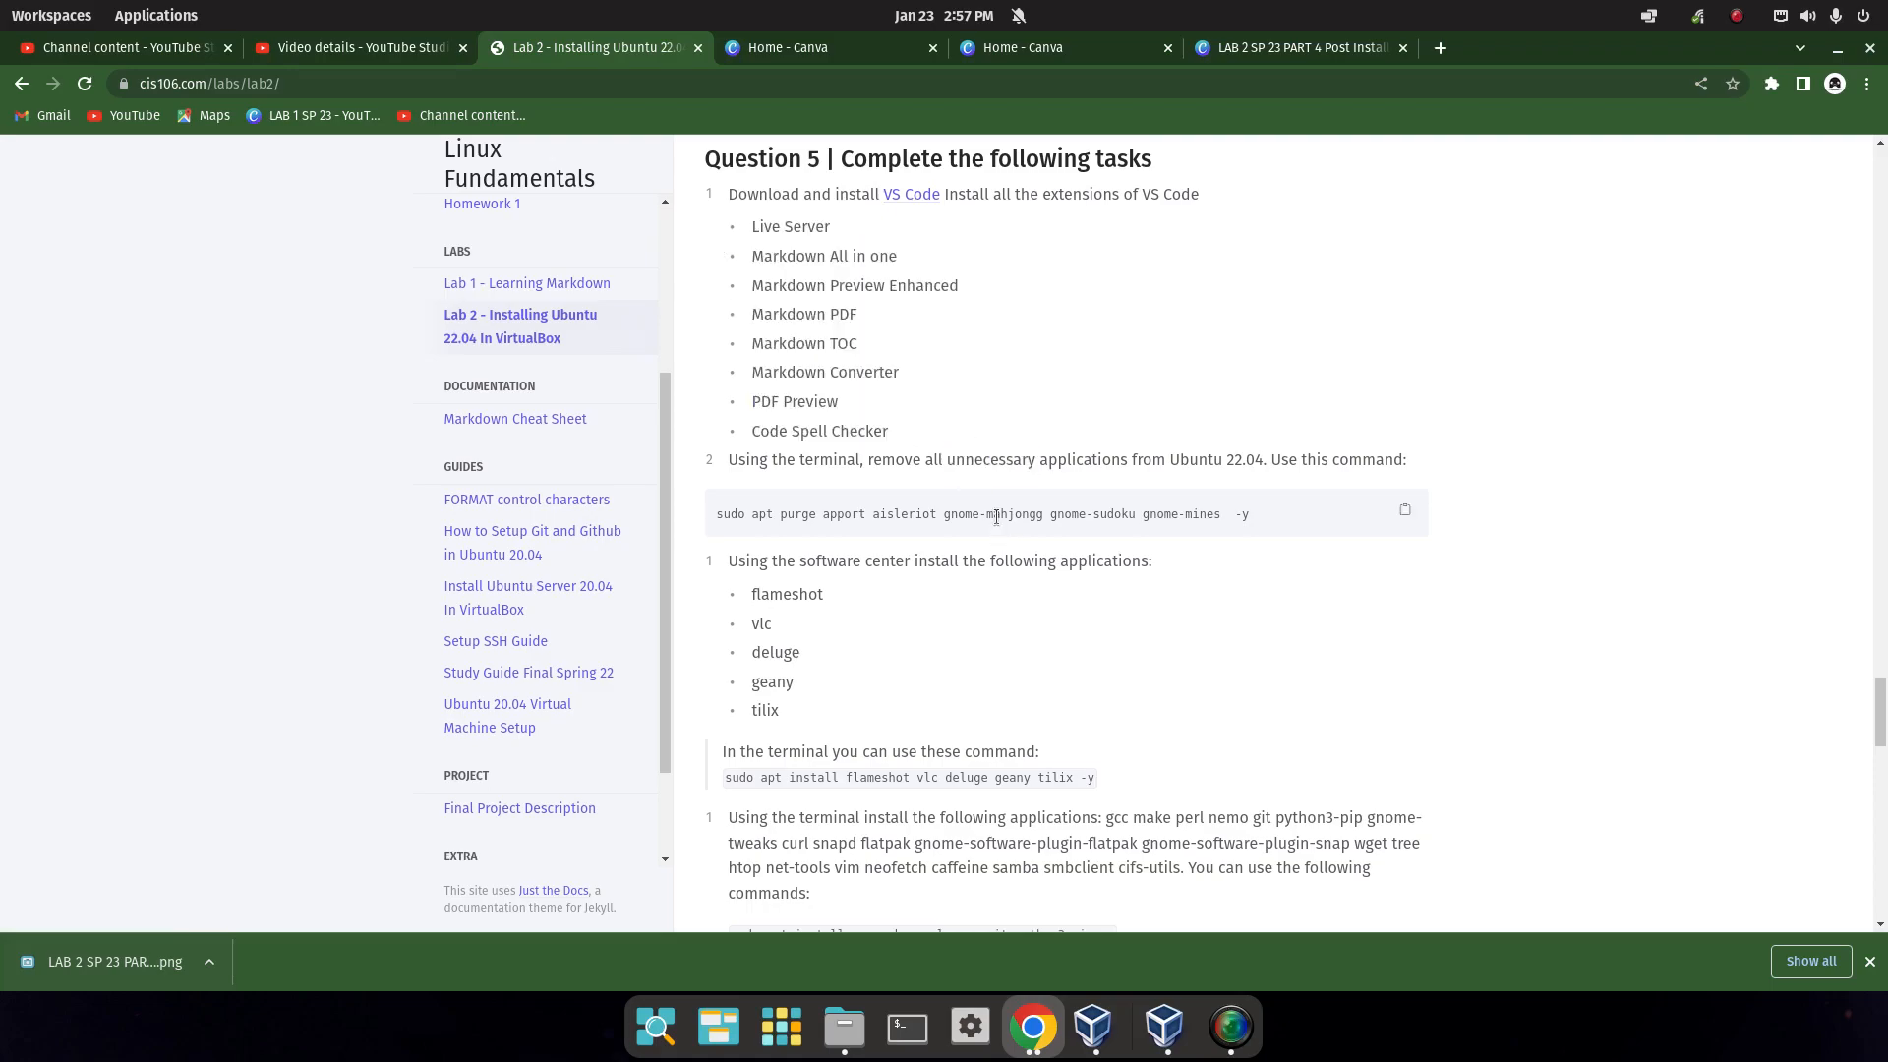
triple_click(996, 515)
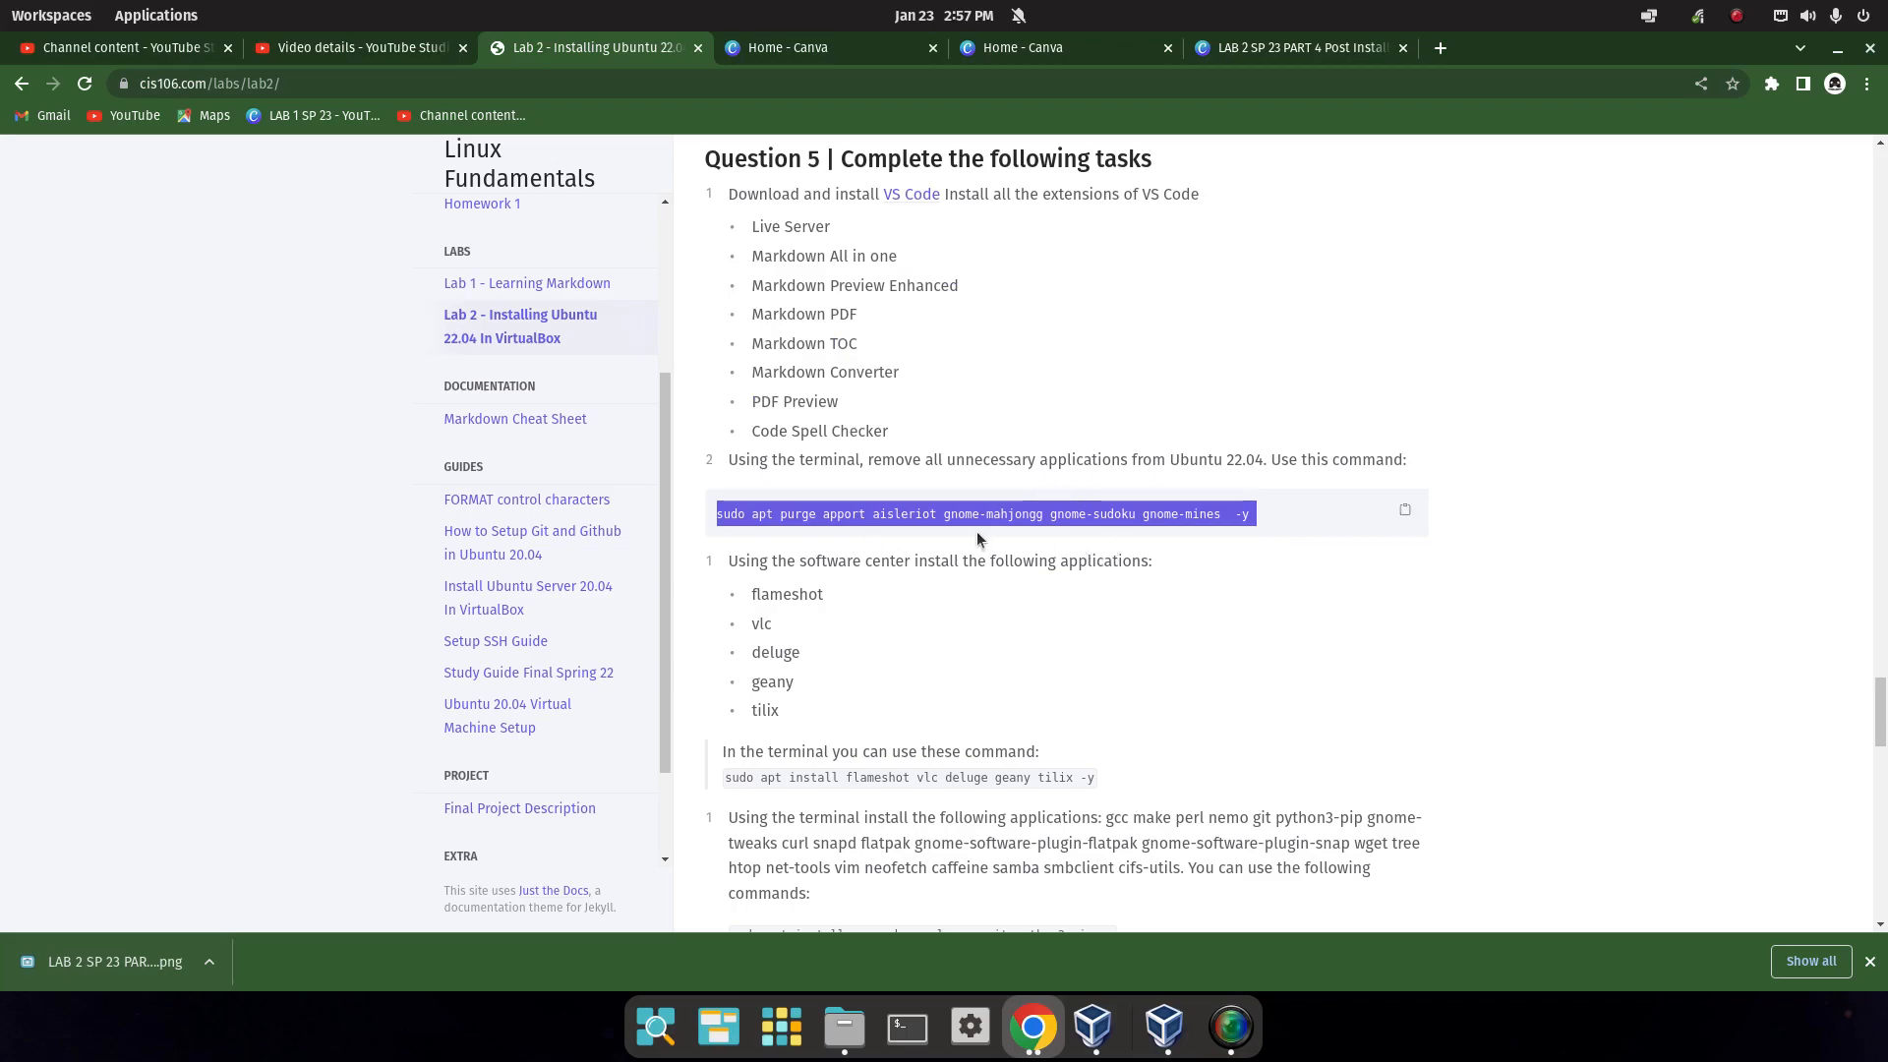
scroll(926, 536, "down", 2)
mouse_move(768, 472)
left_mouse_down()
mouse_move(801, 601)
mouse_move(743, 480)
left_mouse_up()
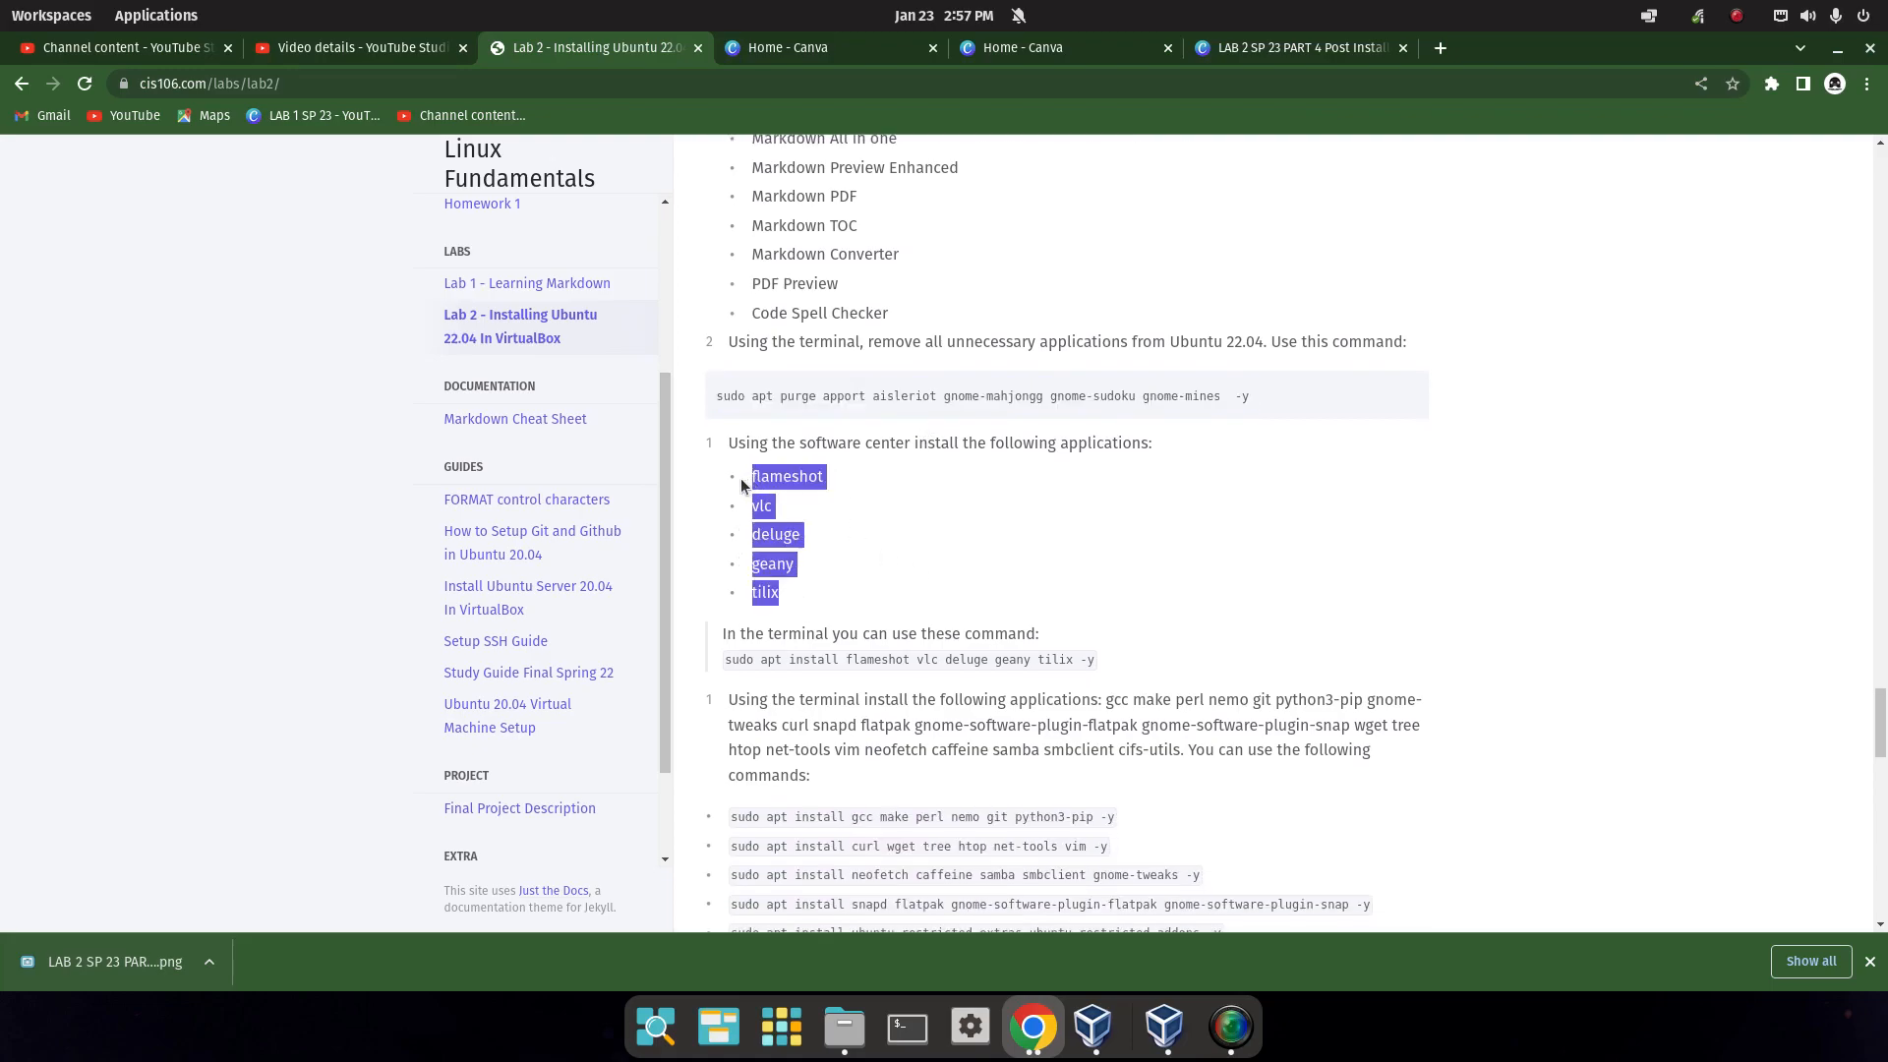
left_click(881, 505)
triple_click(869, 445)
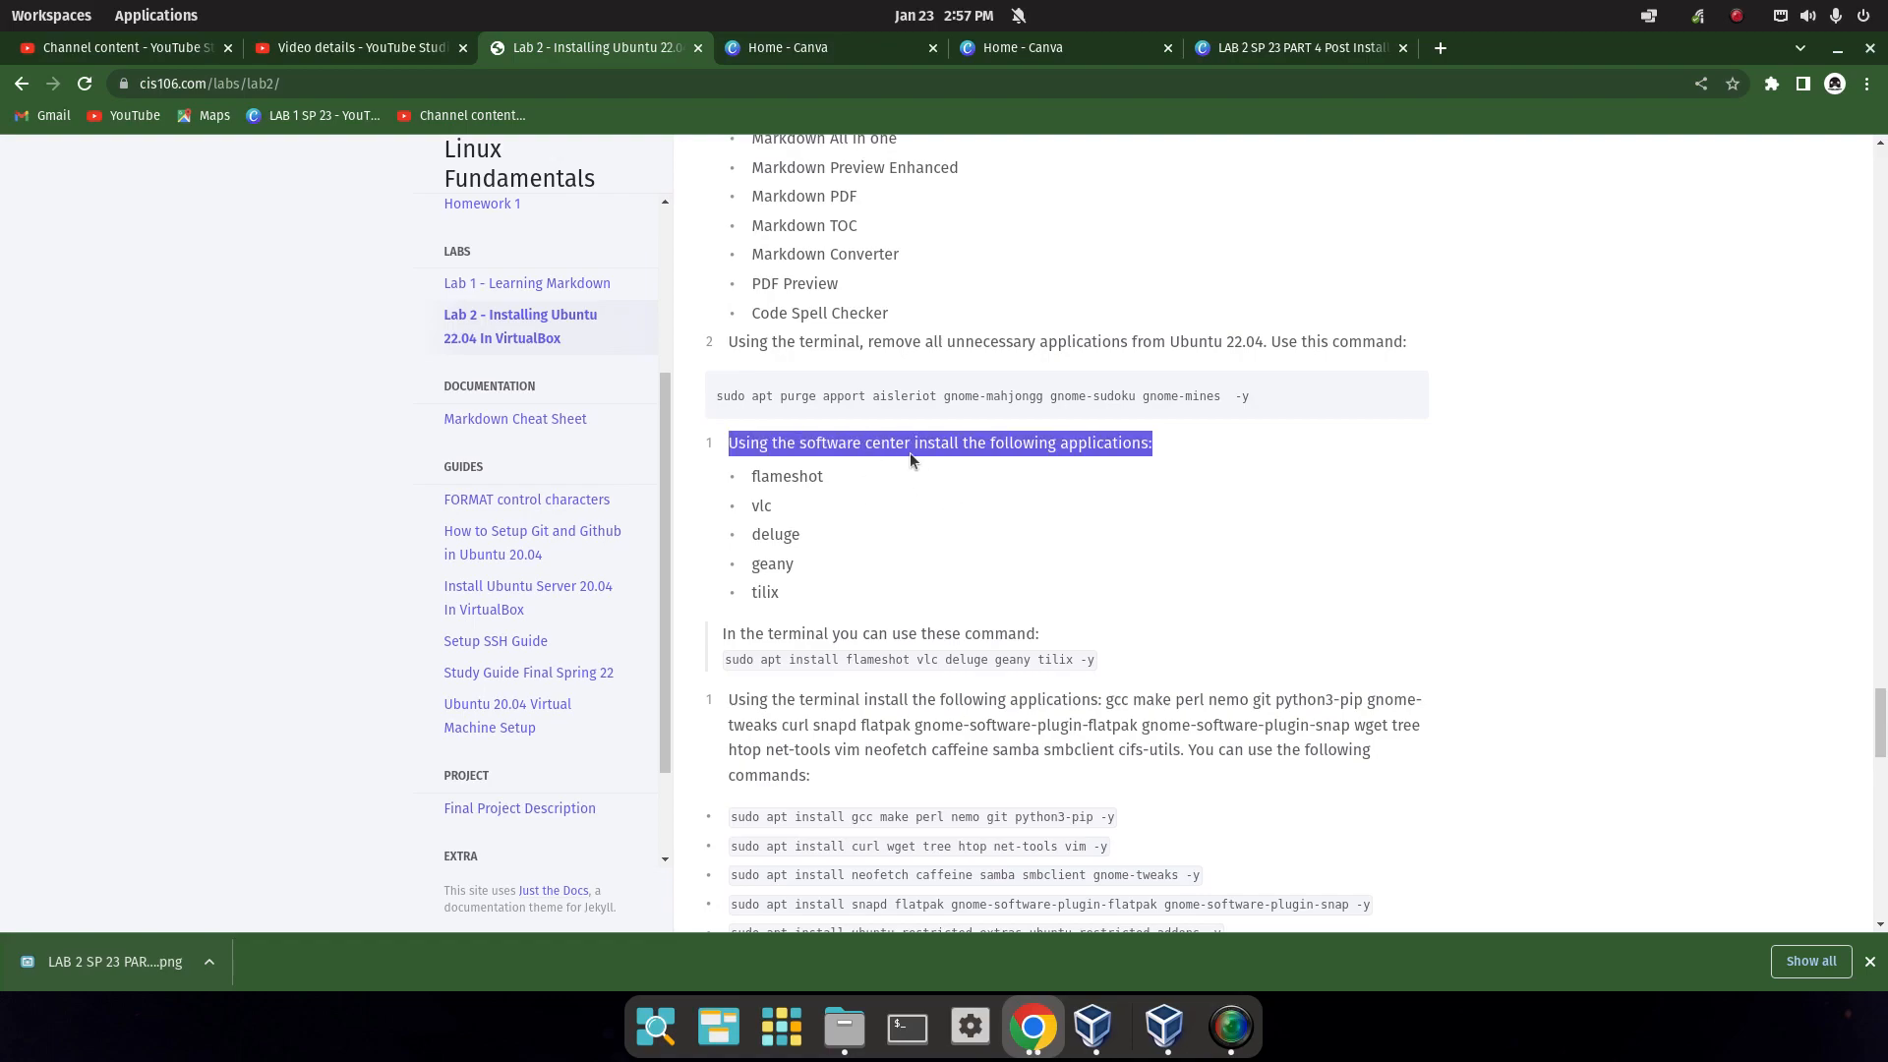
triple_click(911, 659)
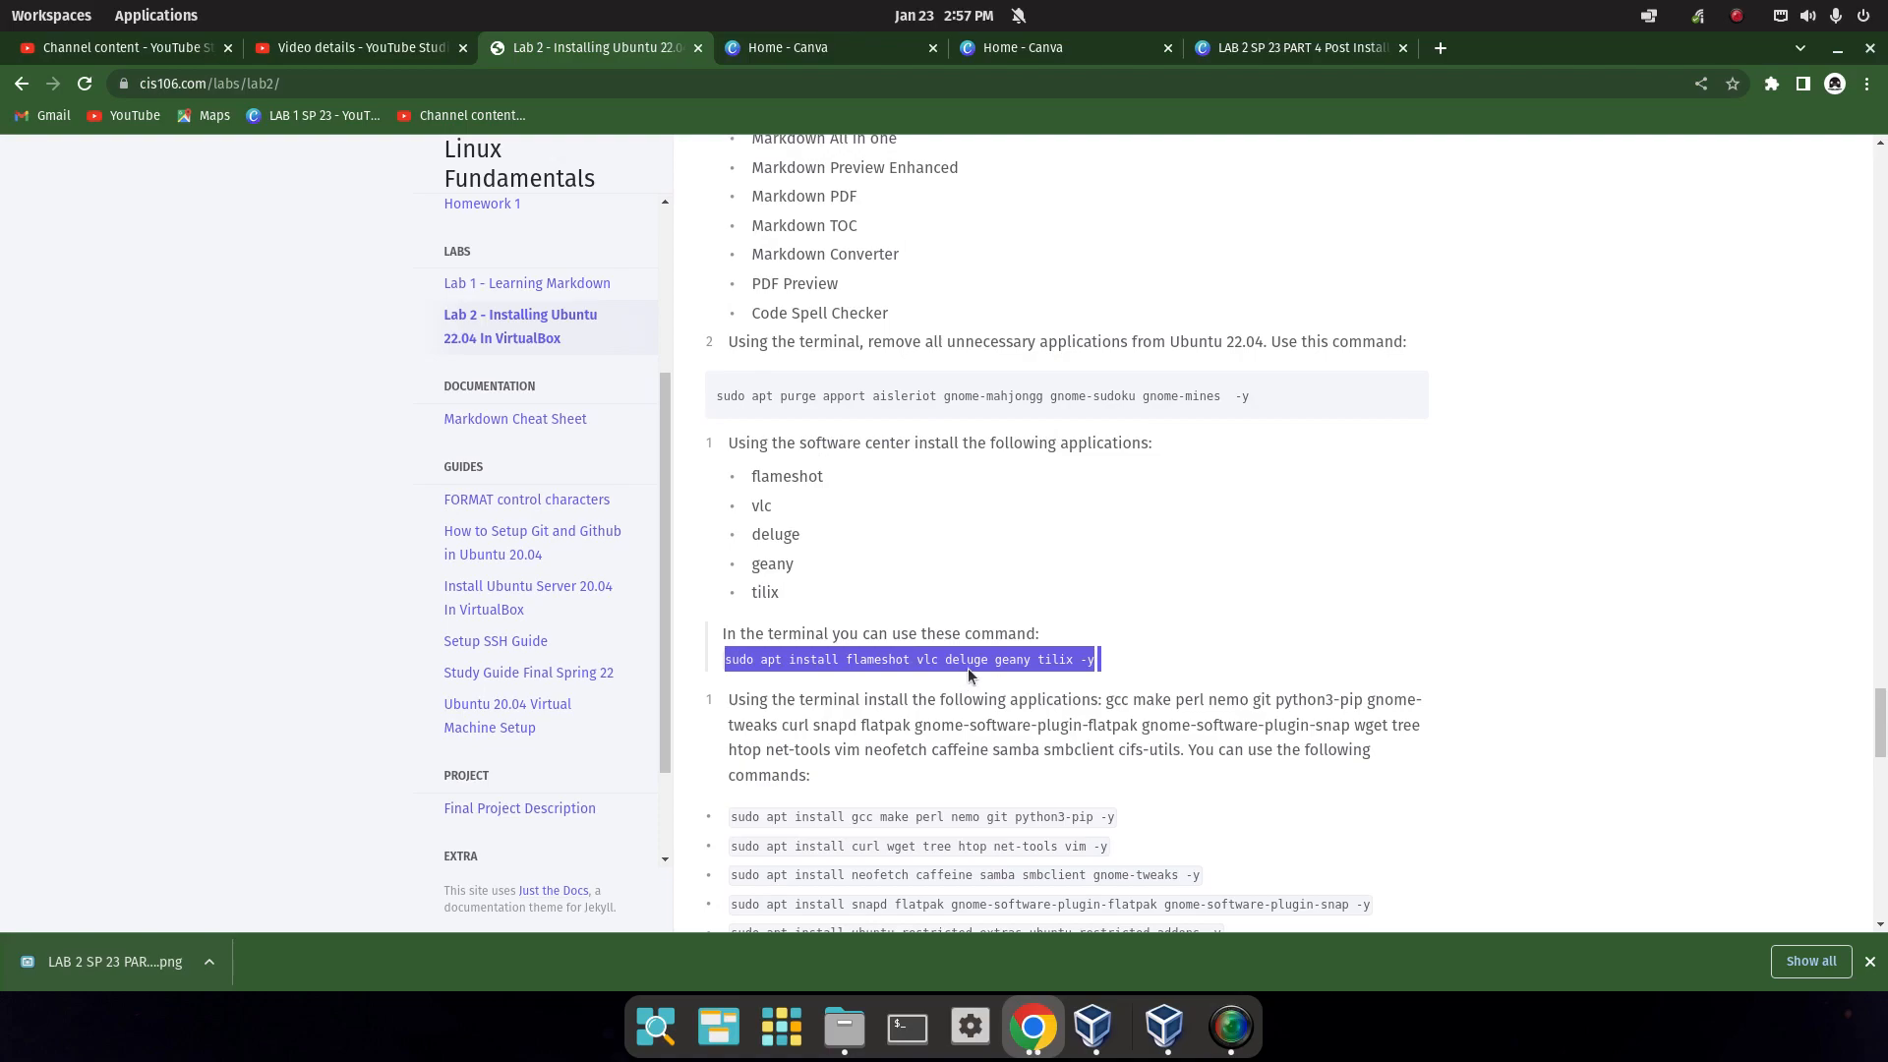
Review the lab's sudo apt install commands for the remaining terminal applications, starting with gcc, make, perl, nemo, git and python3-pip.
scroll(968, 669, "down", 9)
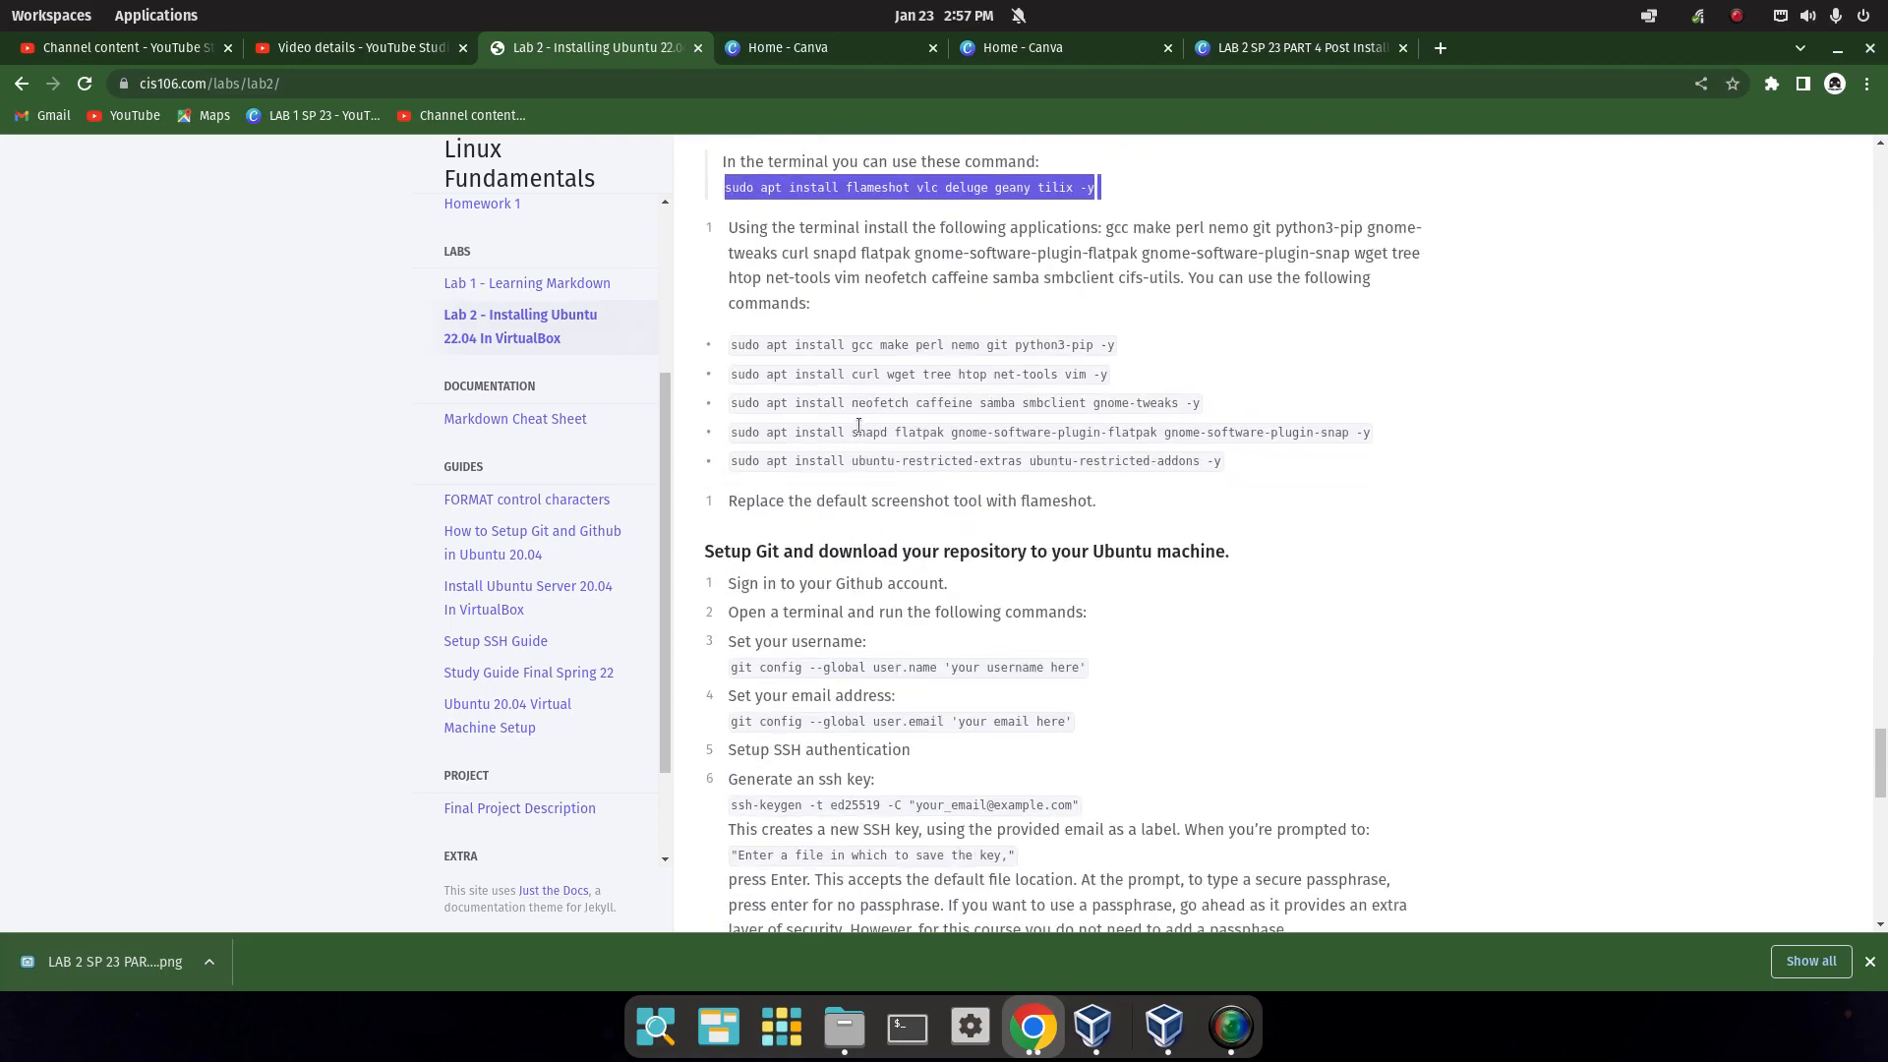
scroll(767, 393, "up", 2)
mouse_move(728, 458)
left_mouse_down()
mouse_move(865, 521)
mouse_move(1235, 598)
mouse_move(728, 458)
left_mouse_up()
left_click(1242, 590)
left_click_drag(934, 462, 1136, 427)
left_click(1123, 429)
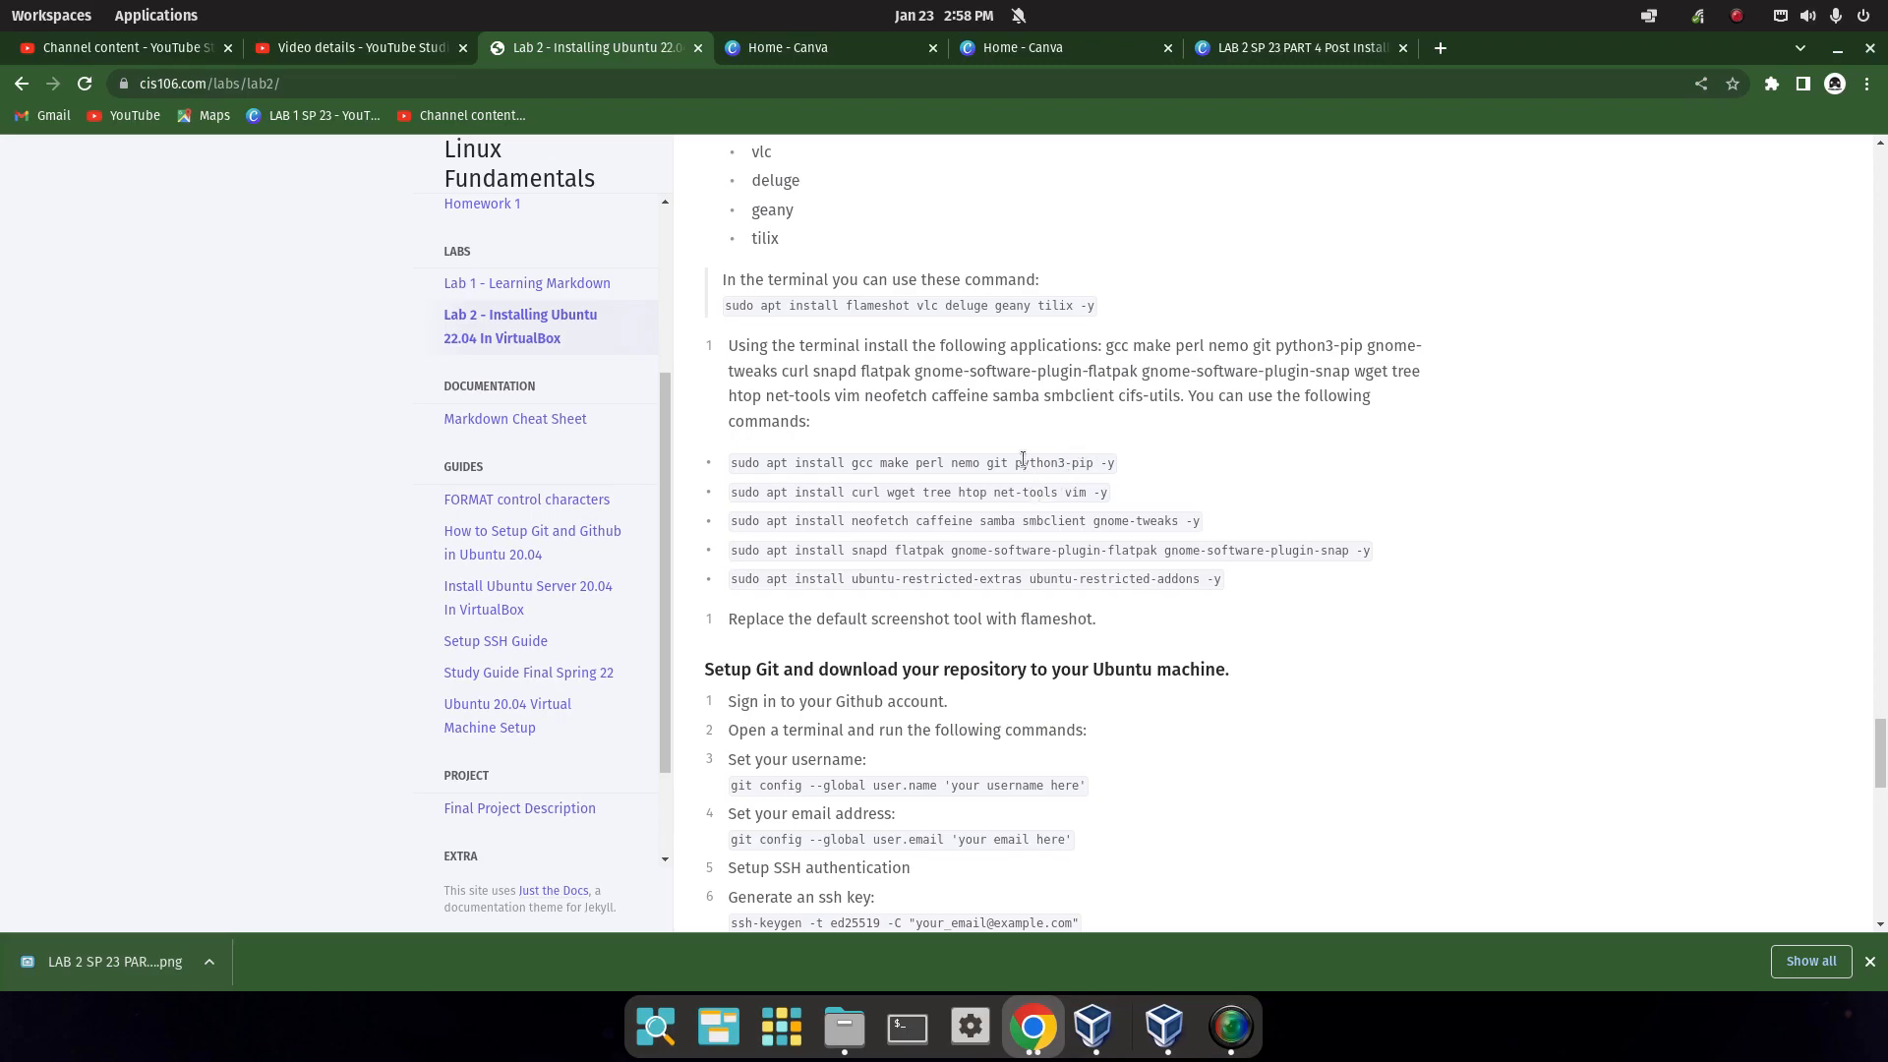
Read through the Git and SSH setup instructions and the lab submission requirements.
scroll(1023, 468, "down", 3)
scroll(905, 521, "down", 2)
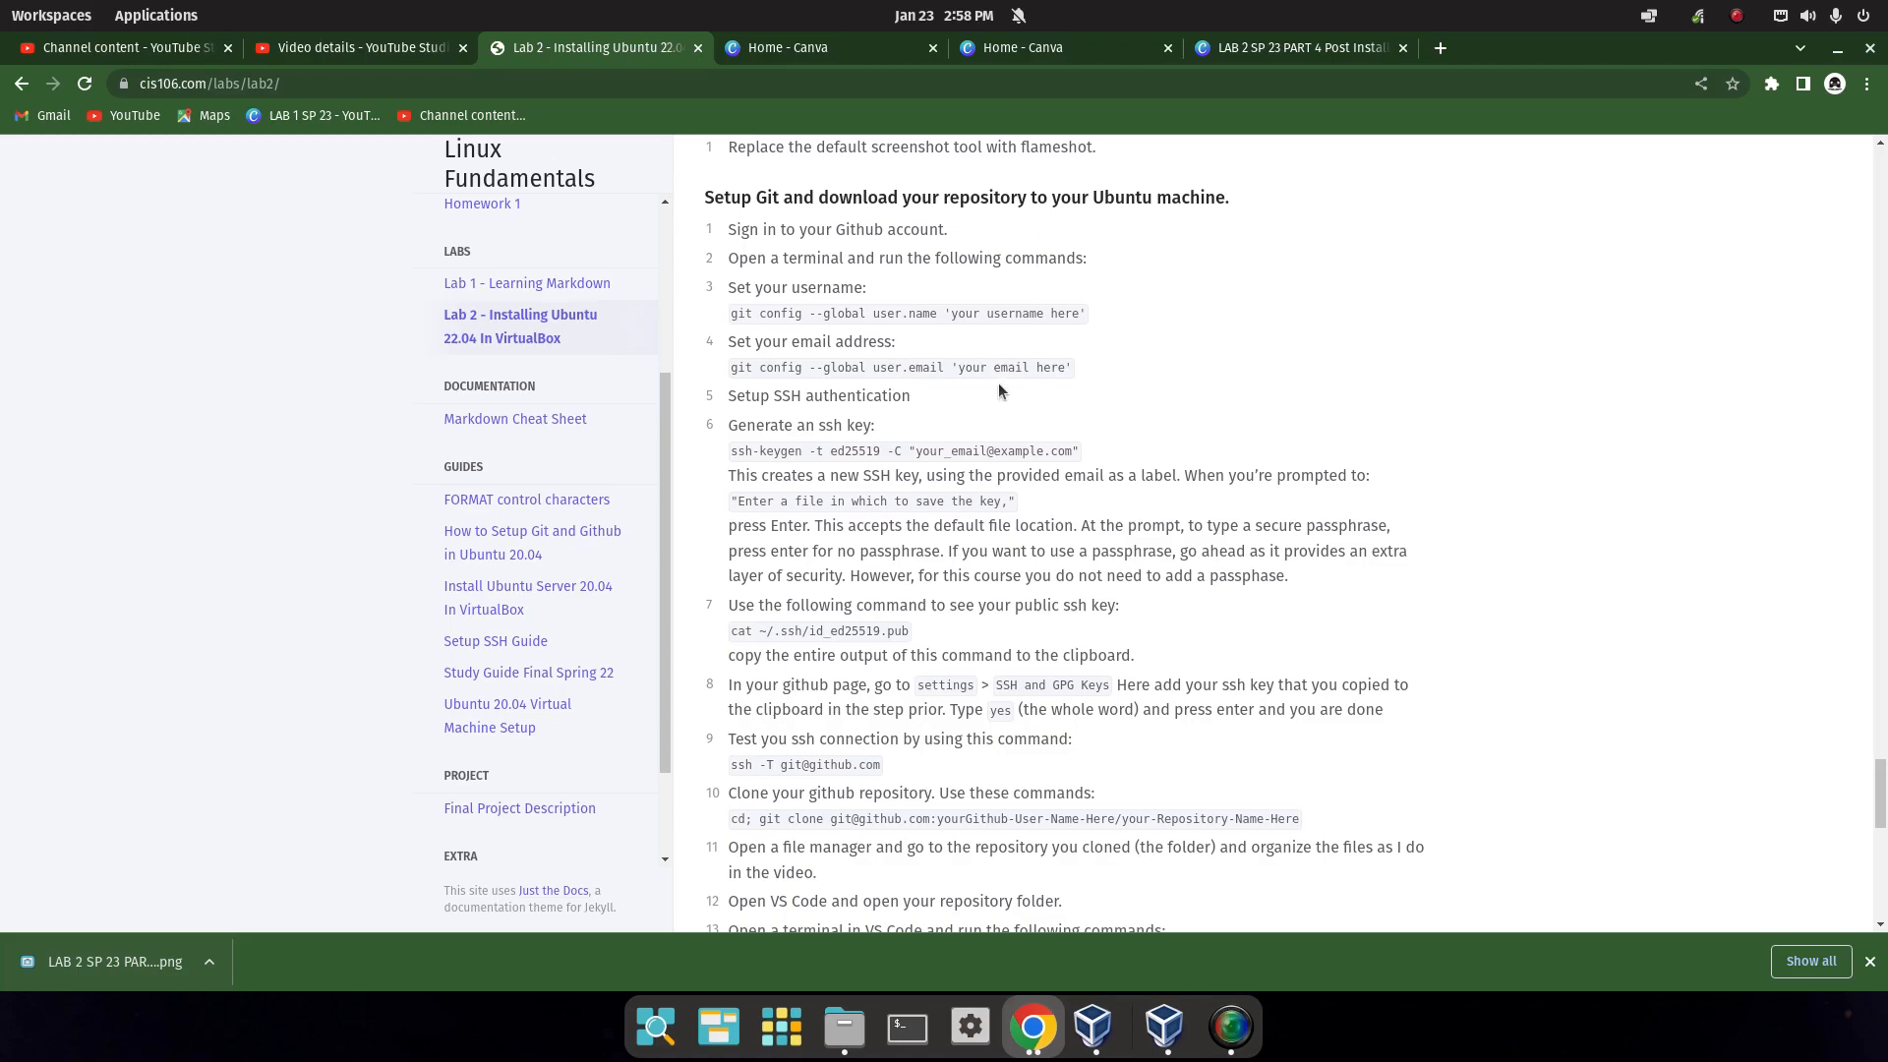
scroll(999, 385, "down", 5)
scroll(891, 369, "down", 5)
scroll(890, 377, "up", 1)
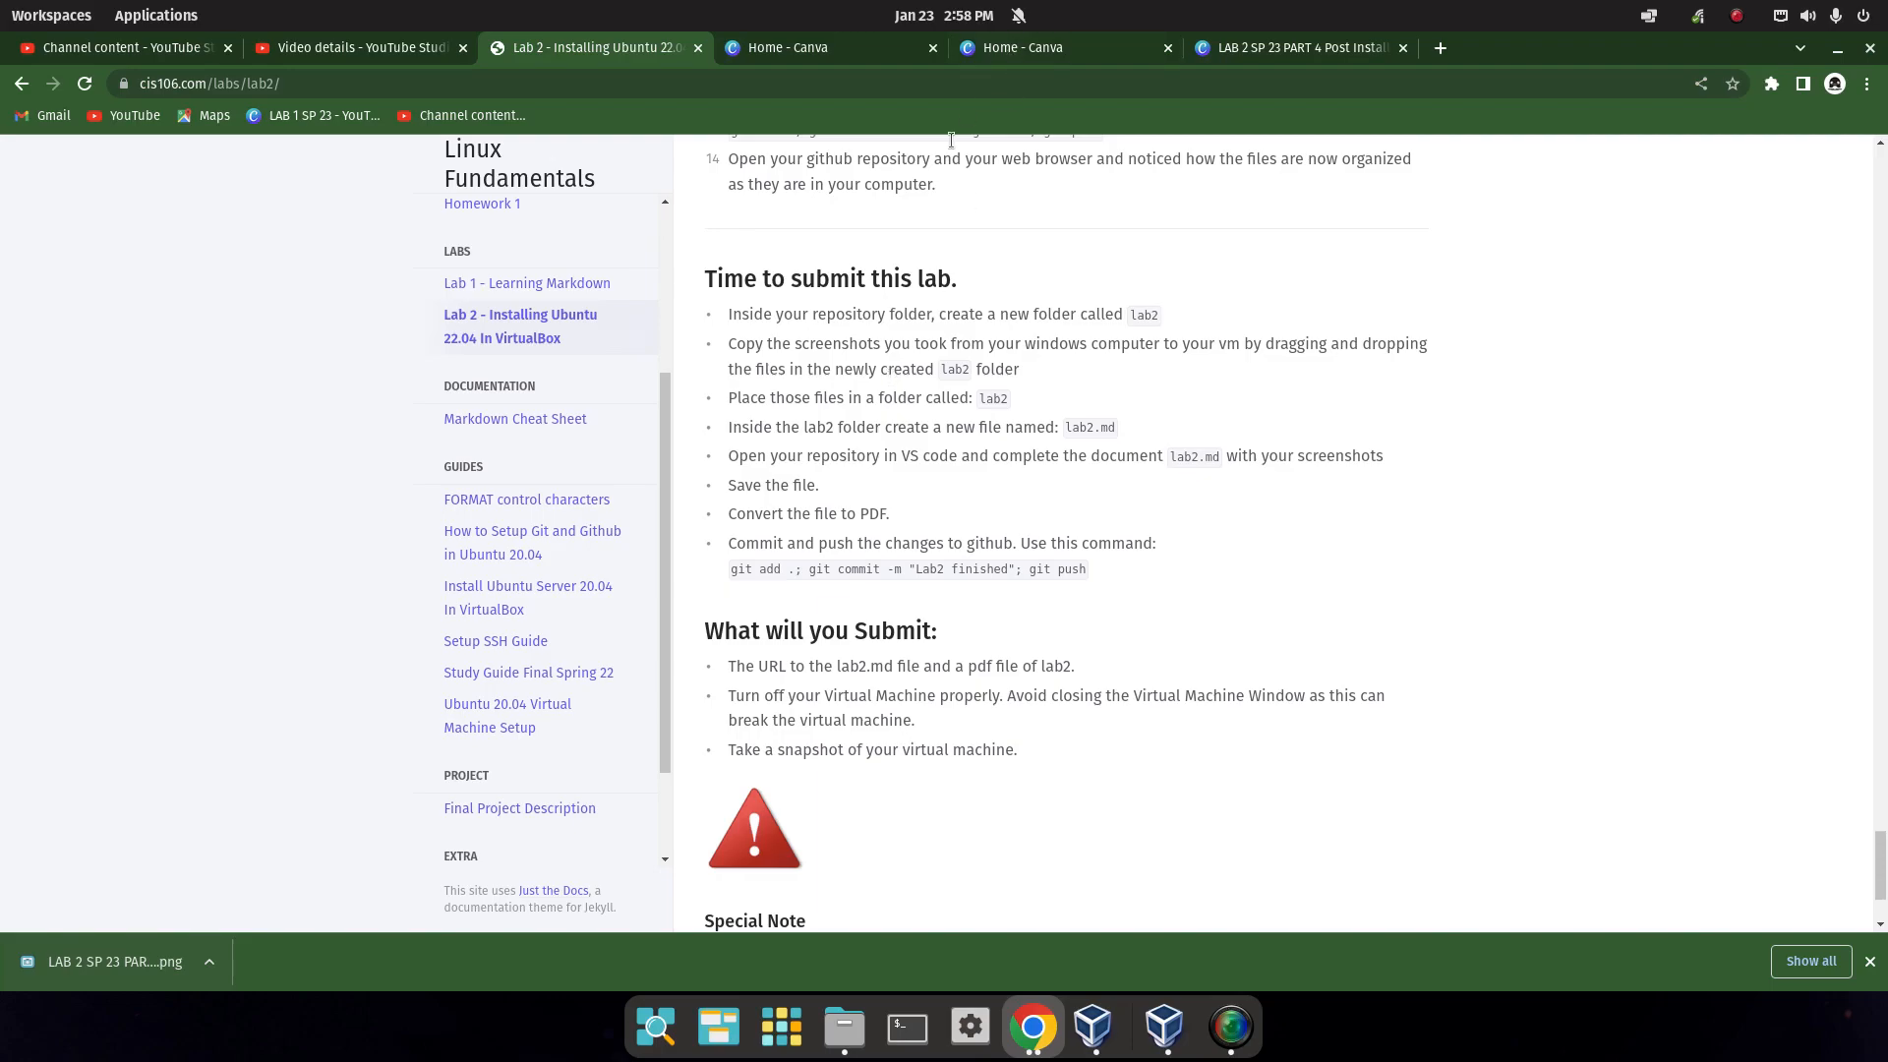
scroll(926, 506, "up", 7)
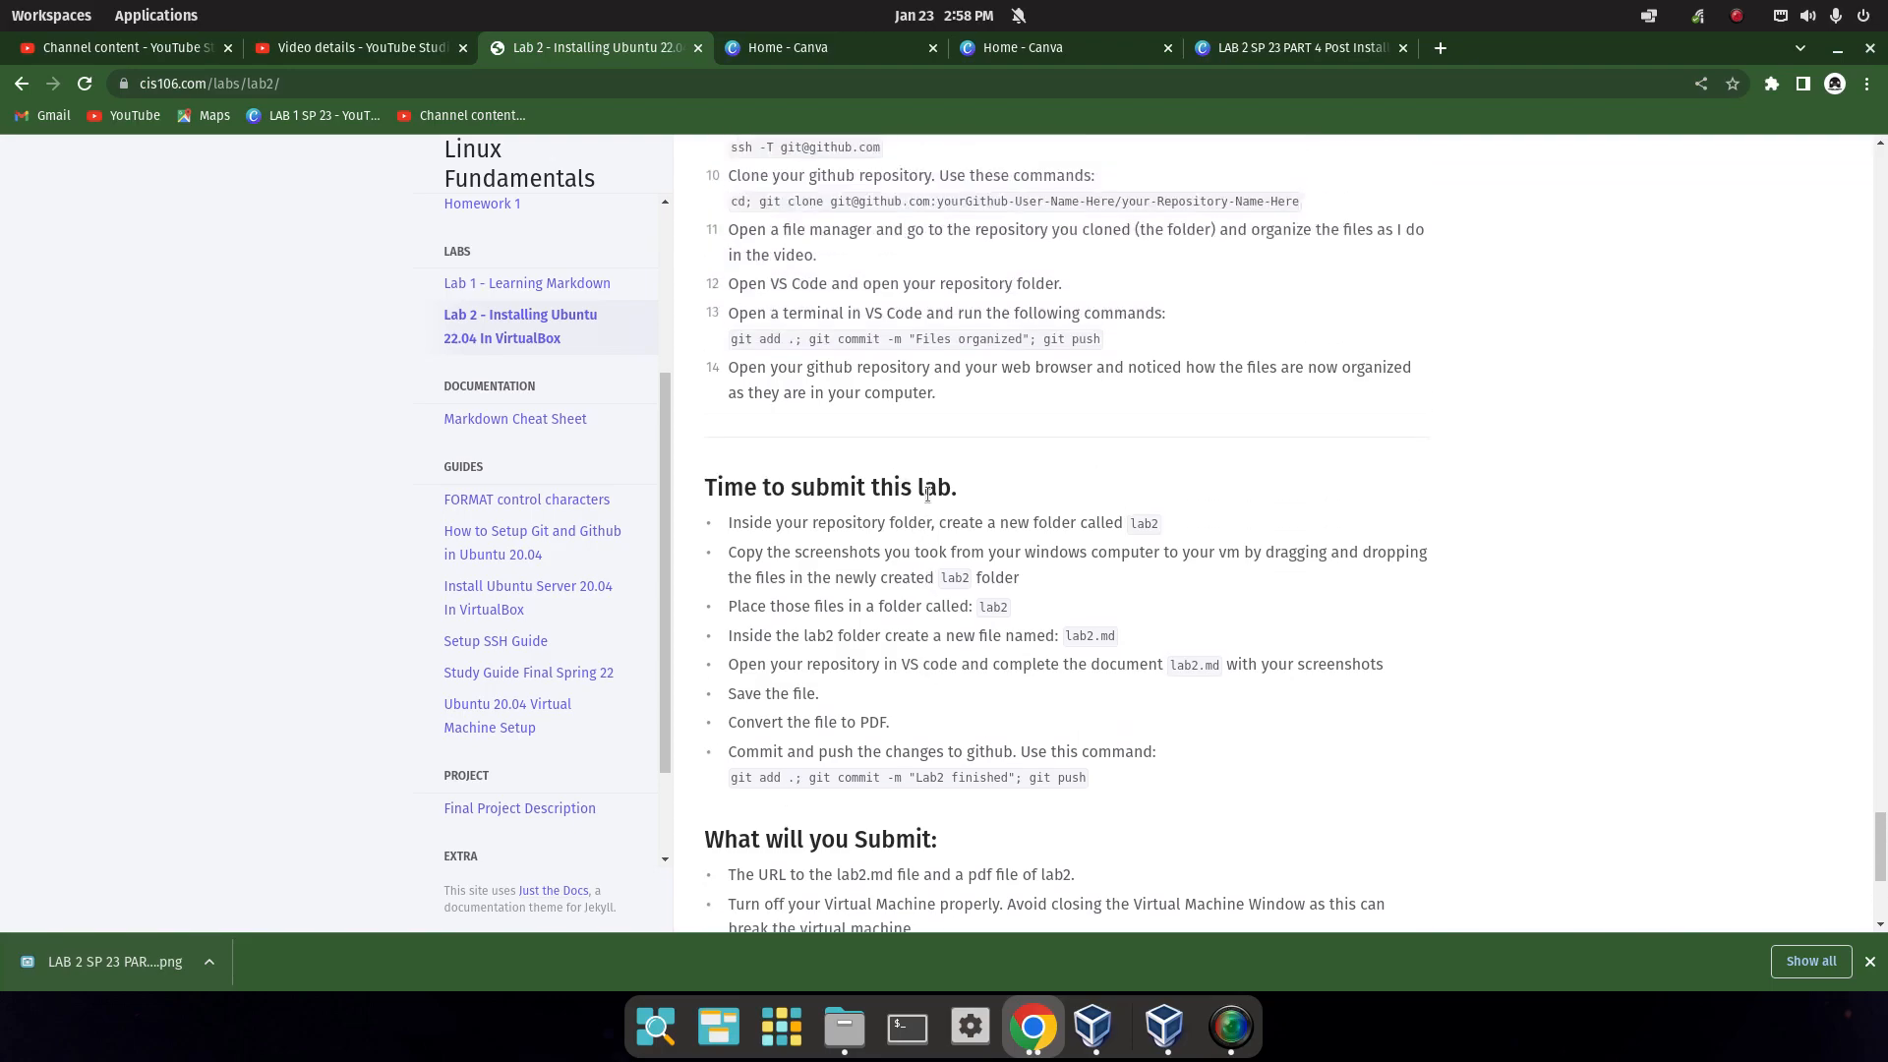
scroll(1057, 621, "up", 10)
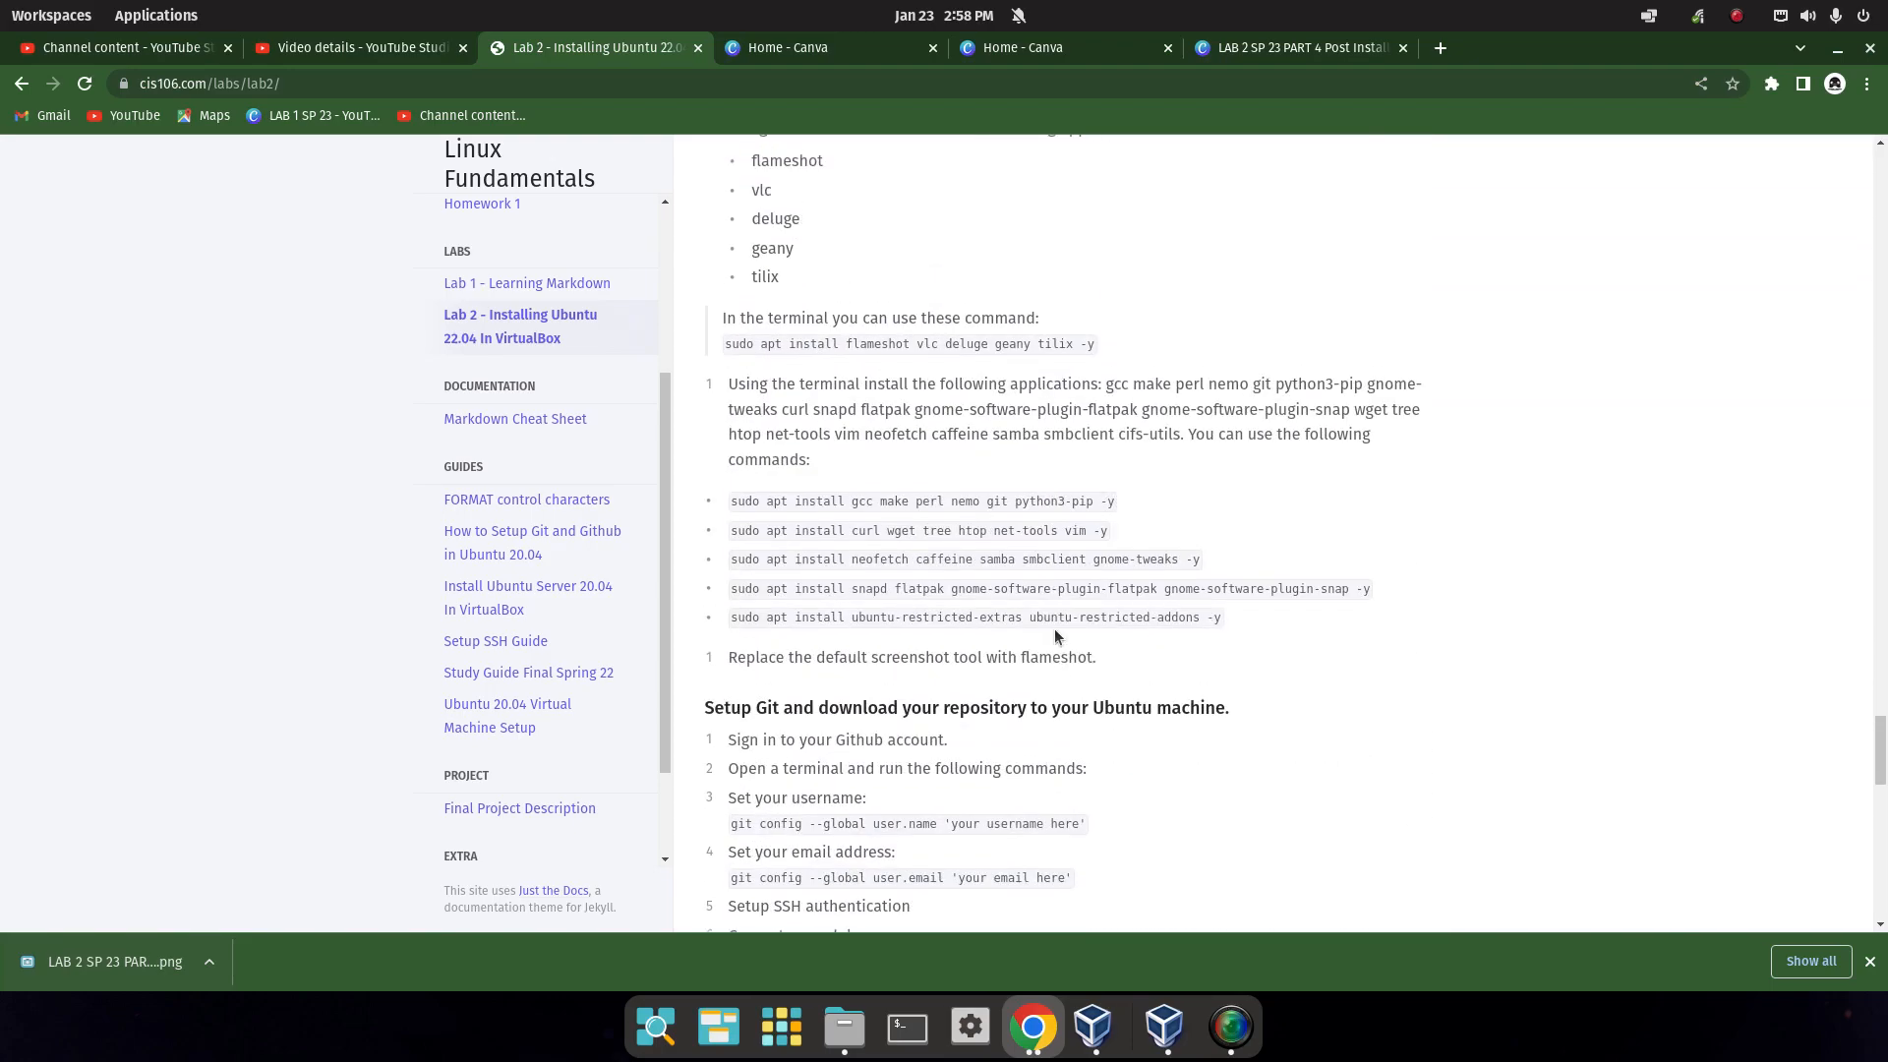
Switch to the running Ubuntu virtual machine, log in with the account password and dismiss all VirtualBox notifications.
left_click(1165, 1025)
left_click(888, 534)
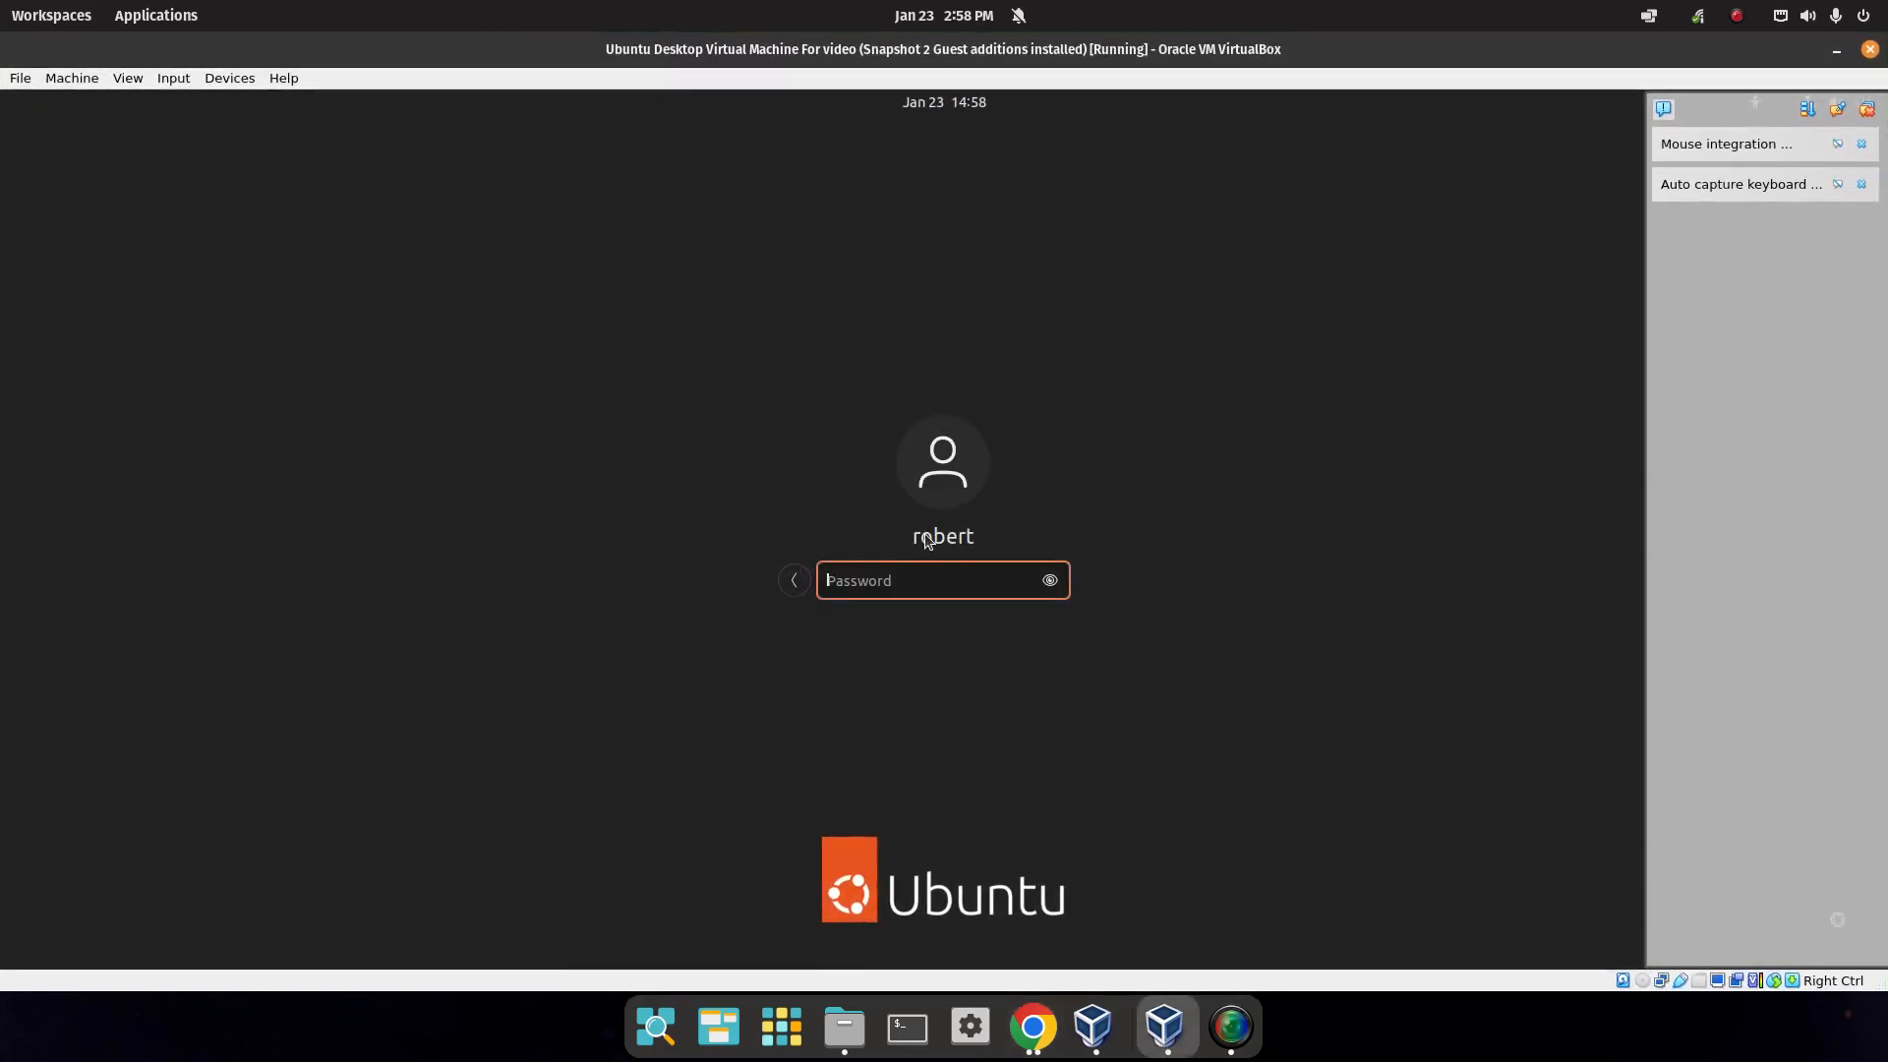
type("******")
key("Return")
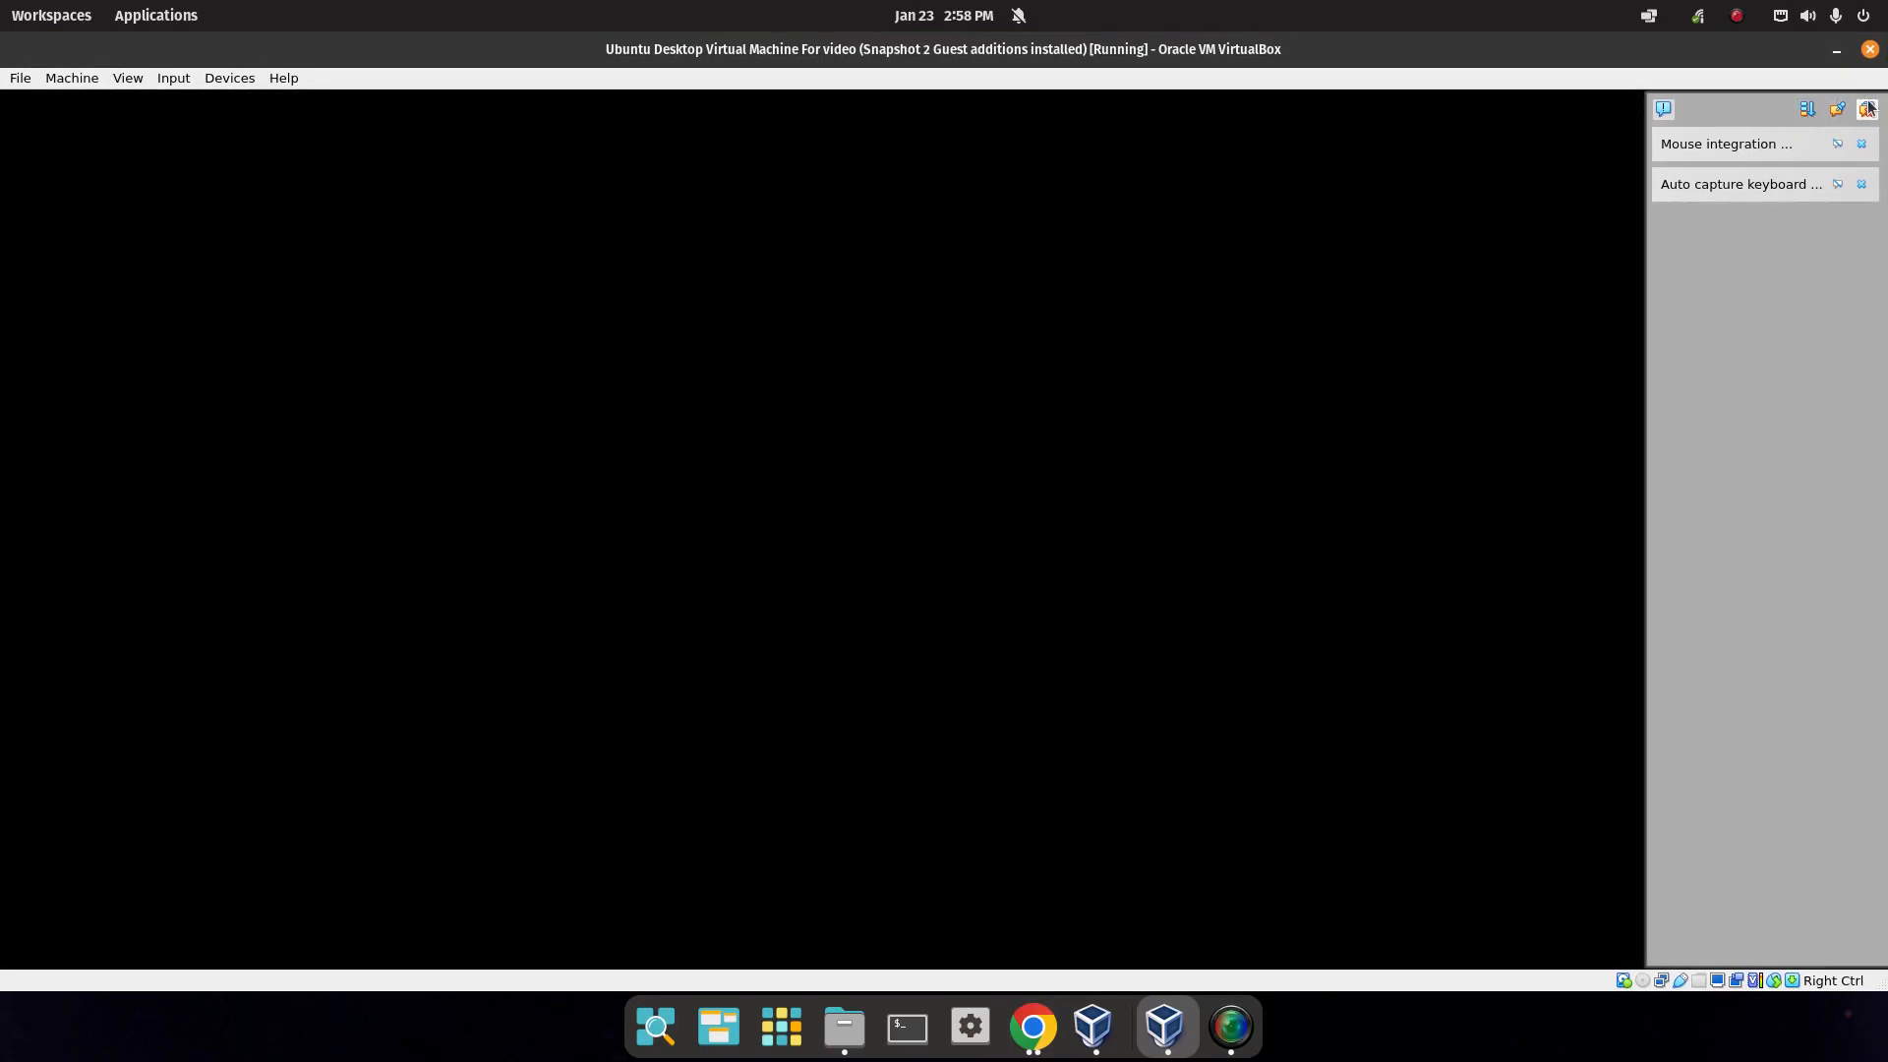
left_click(1867, 109)
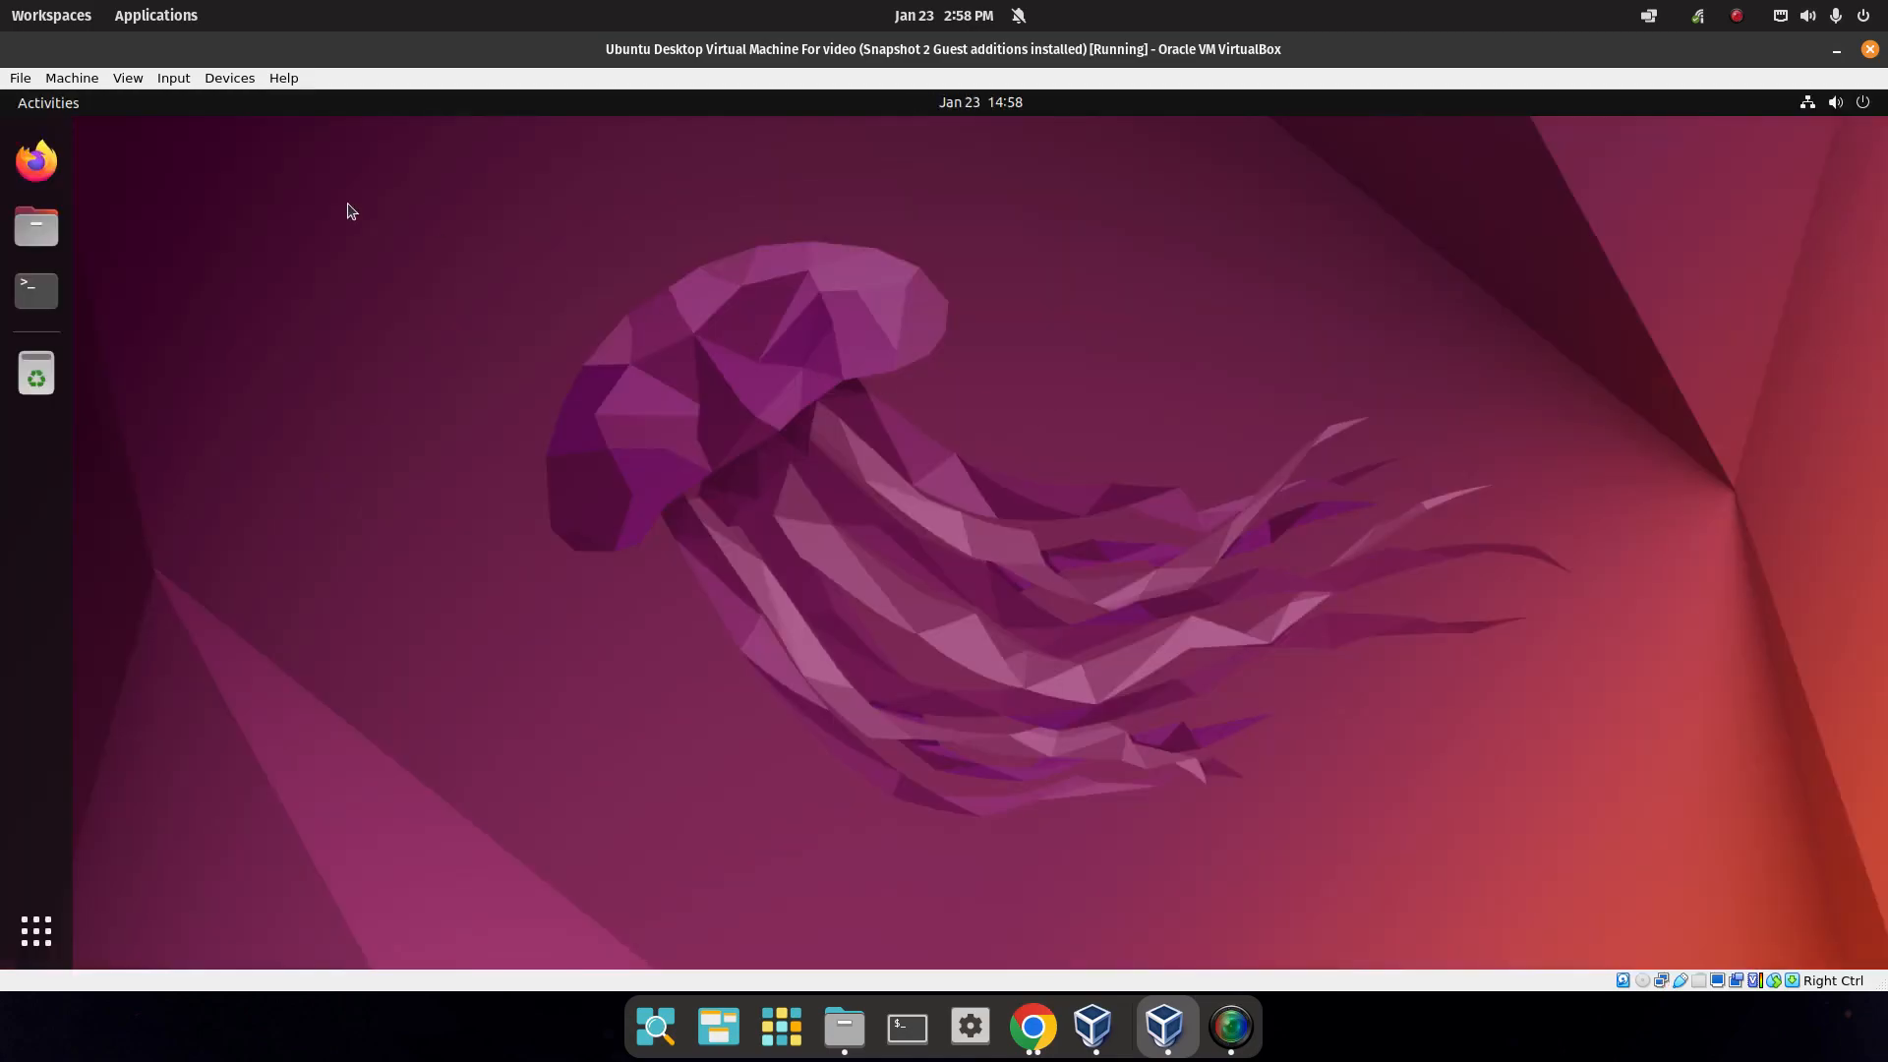
Launch Firefox in the virtual machine and load the cis106.com course site.
left_click(30, 160)
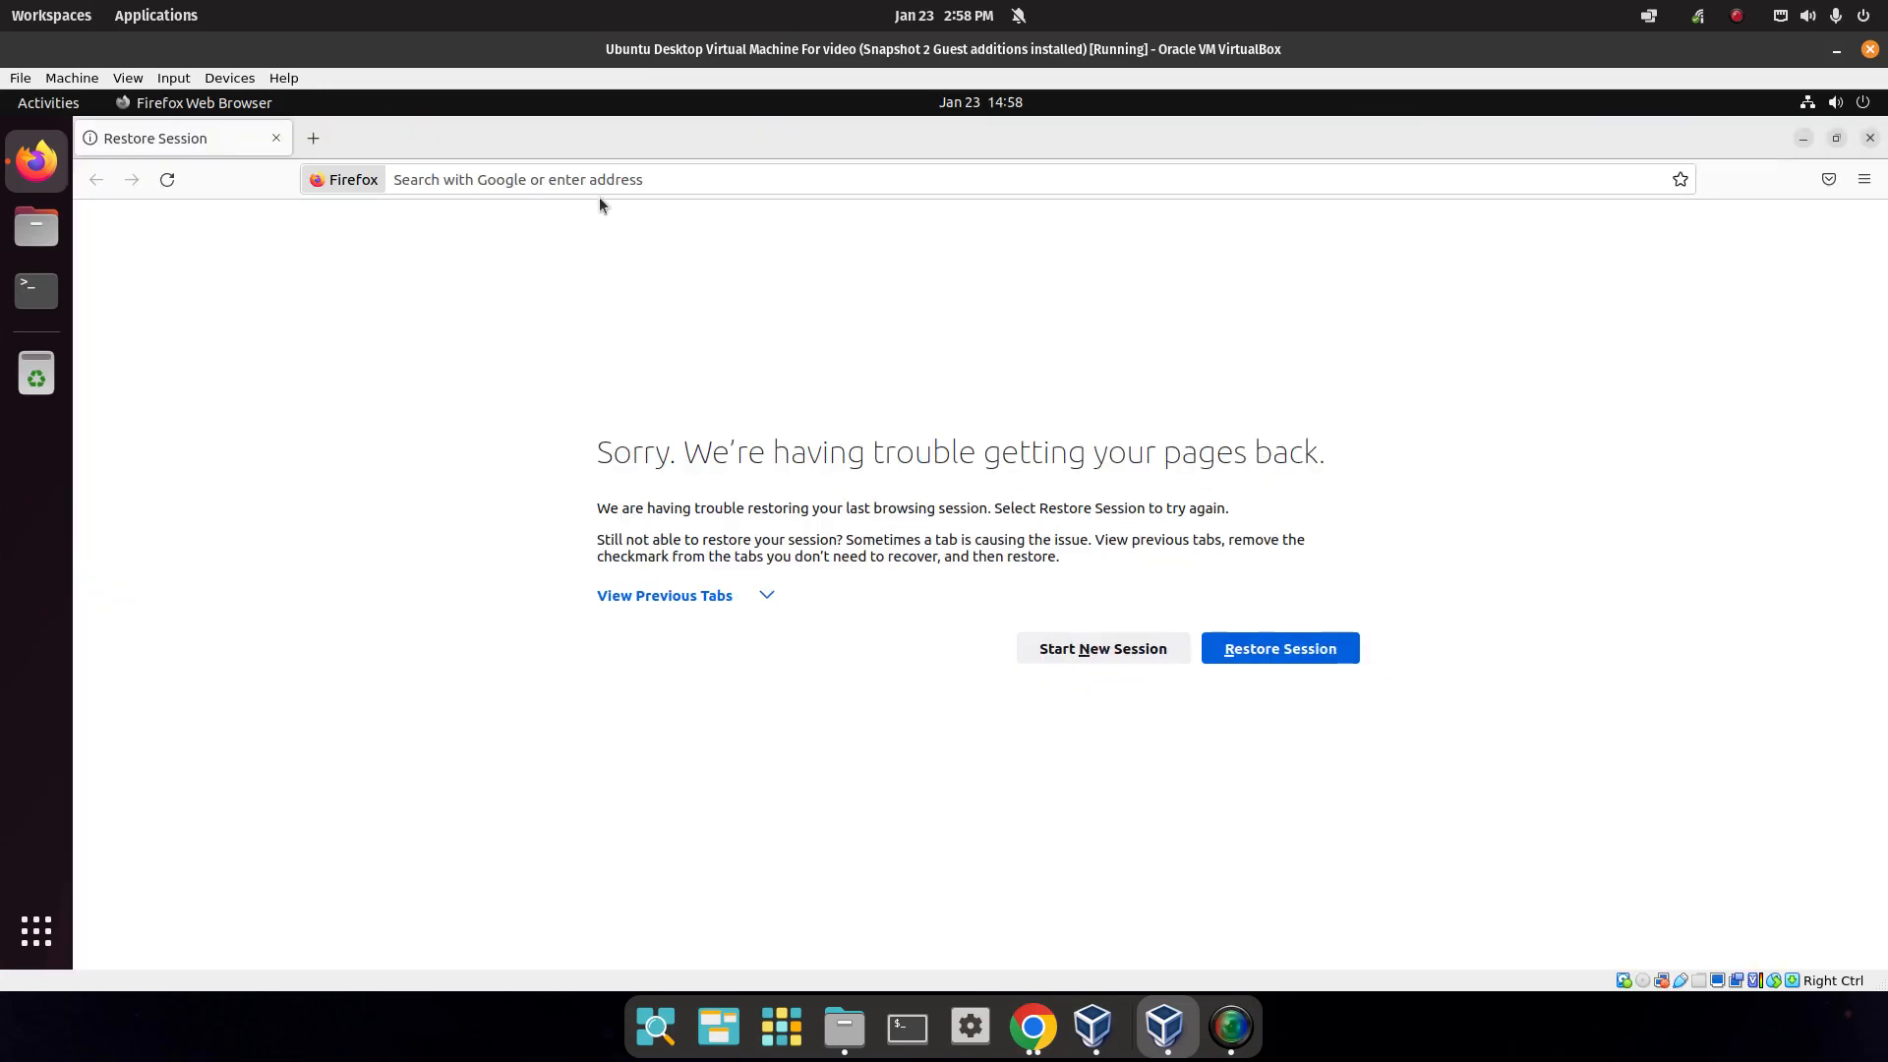
left_click(566, 180)
type("cis")
key("Return")
Open the course page "Lab 2 - Installing Ubuntu 22.04 In VirtualBox".
scroll(547, 590, "down", 3)
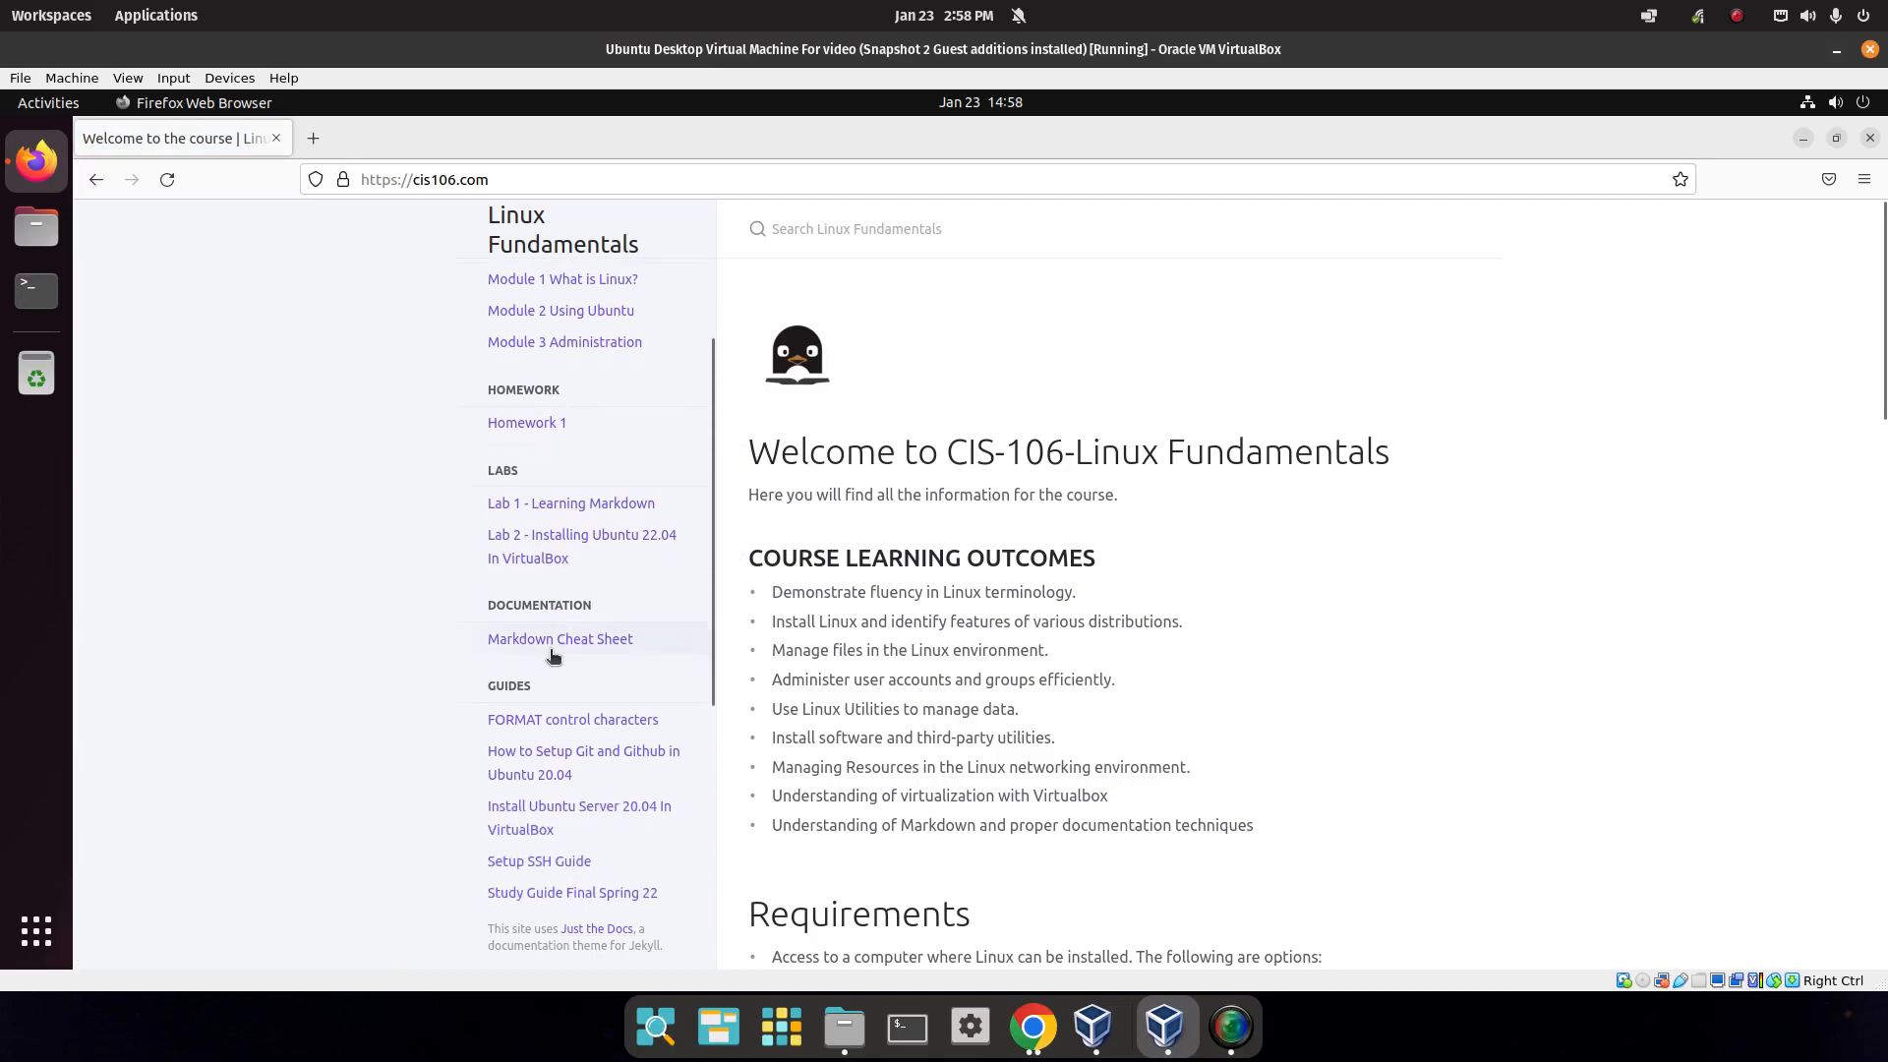
left_click(548, 644)
left_click(543, 542)
scroll(539, 457, "up", 3)
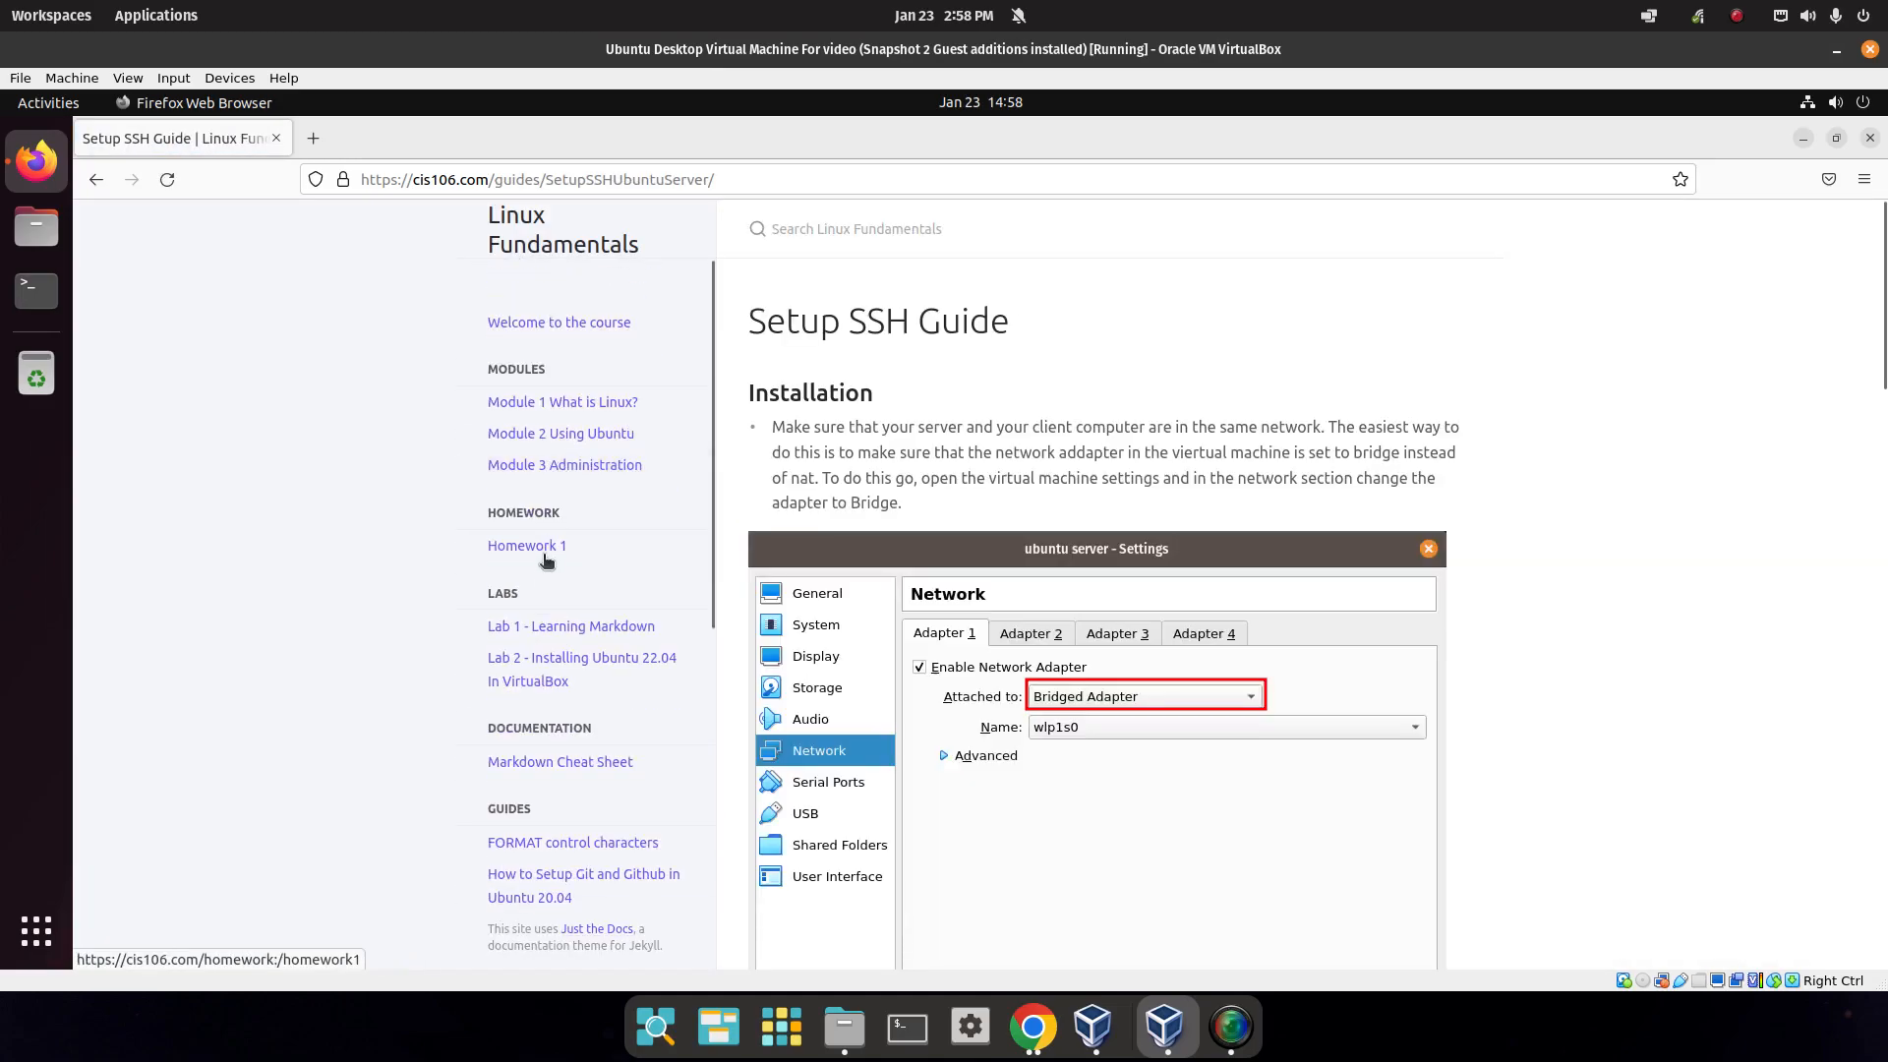
scroll(561, 442, "down", 3)
scroll(562, 590, "up", 3)
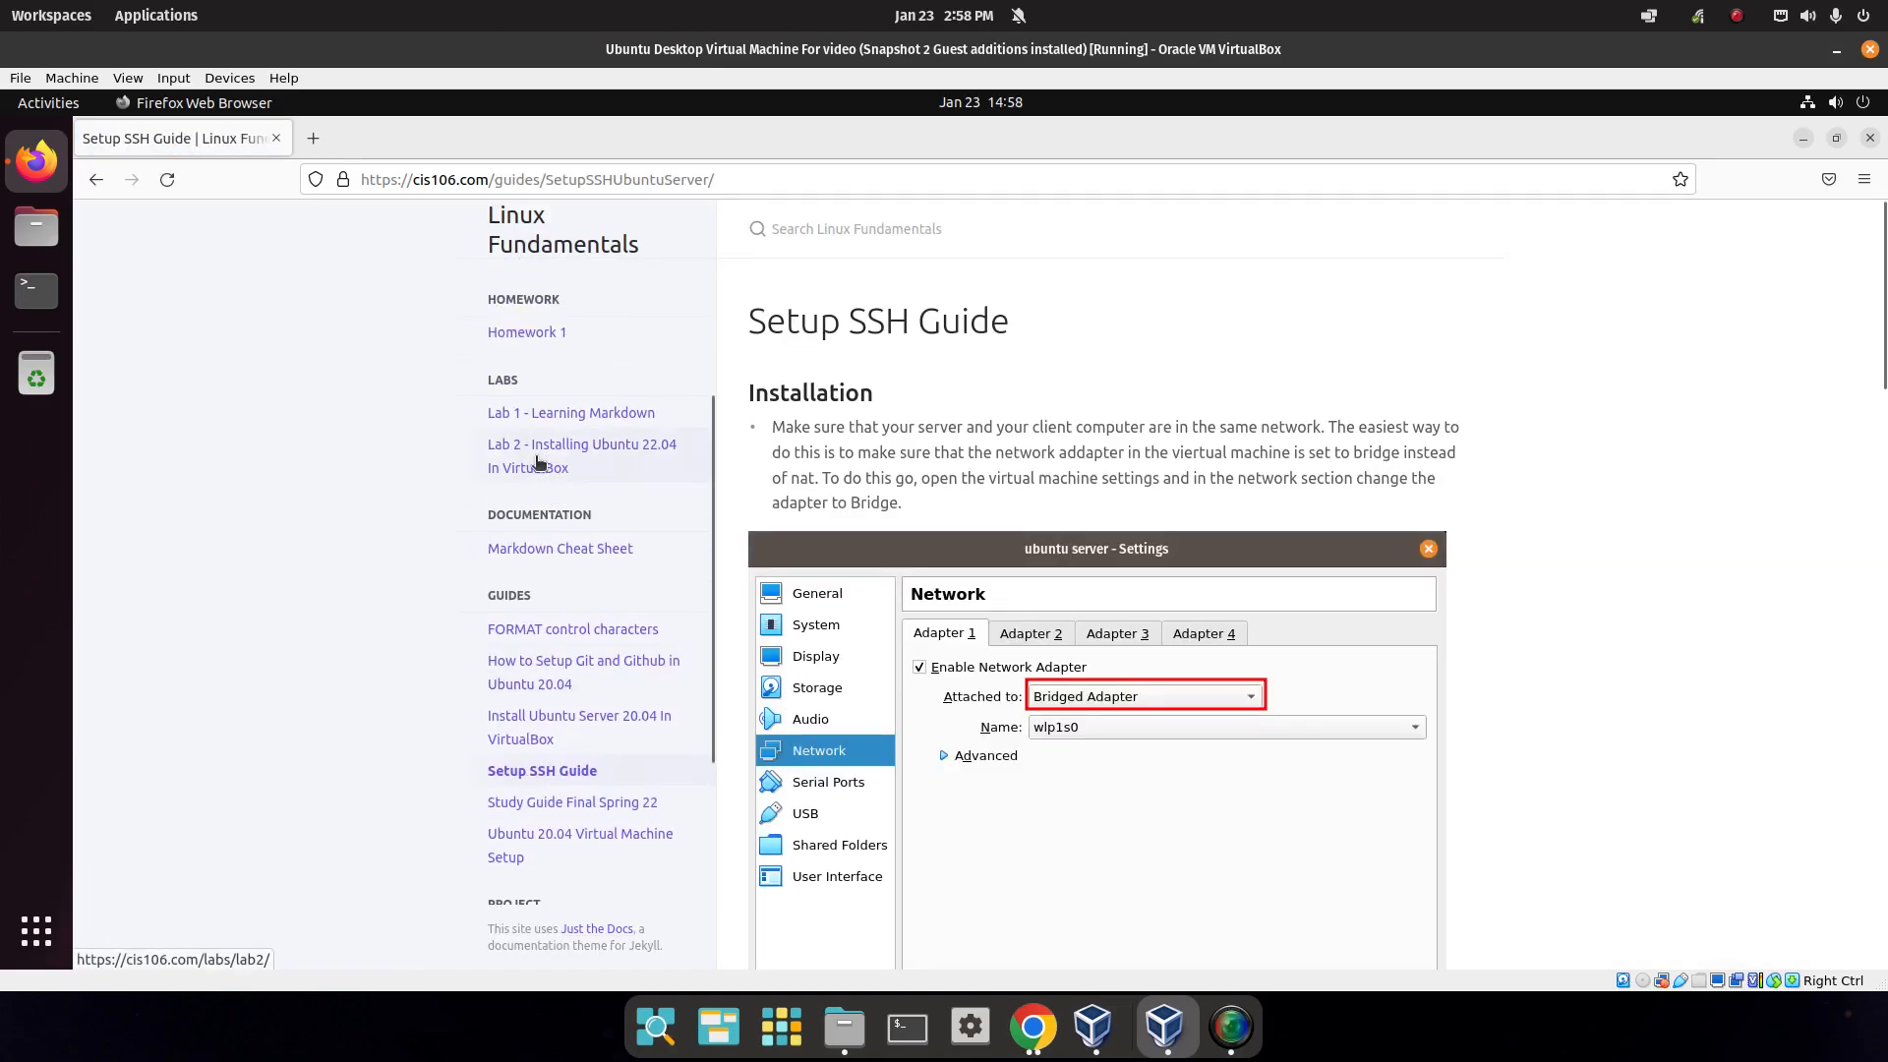
left_click(543, 460)
Find Question 5 in the lab and open its VS Code link in a new browser tab.
scroll(959, 604, "down", 8)
scroll(932, 632, "down", 15)
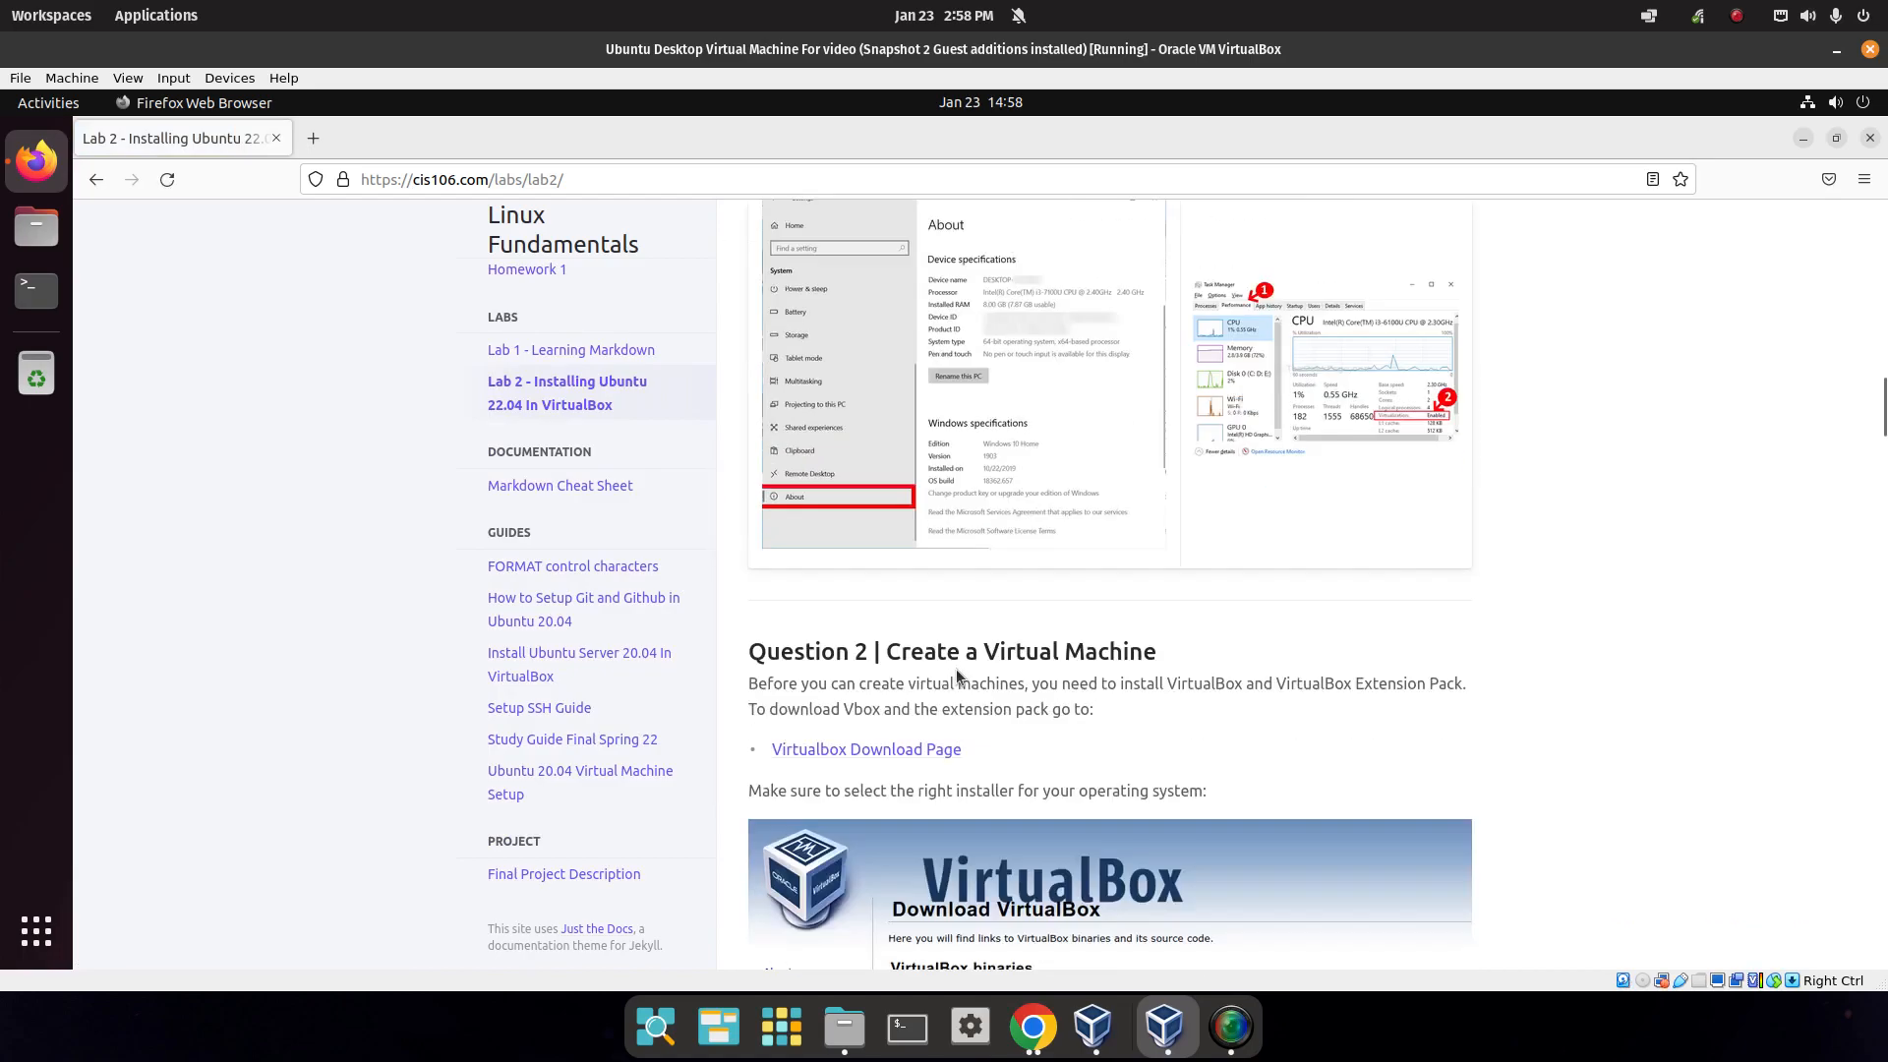
scroll(939, 695, "down", 8)
scroll(934, 686, "up", 5)
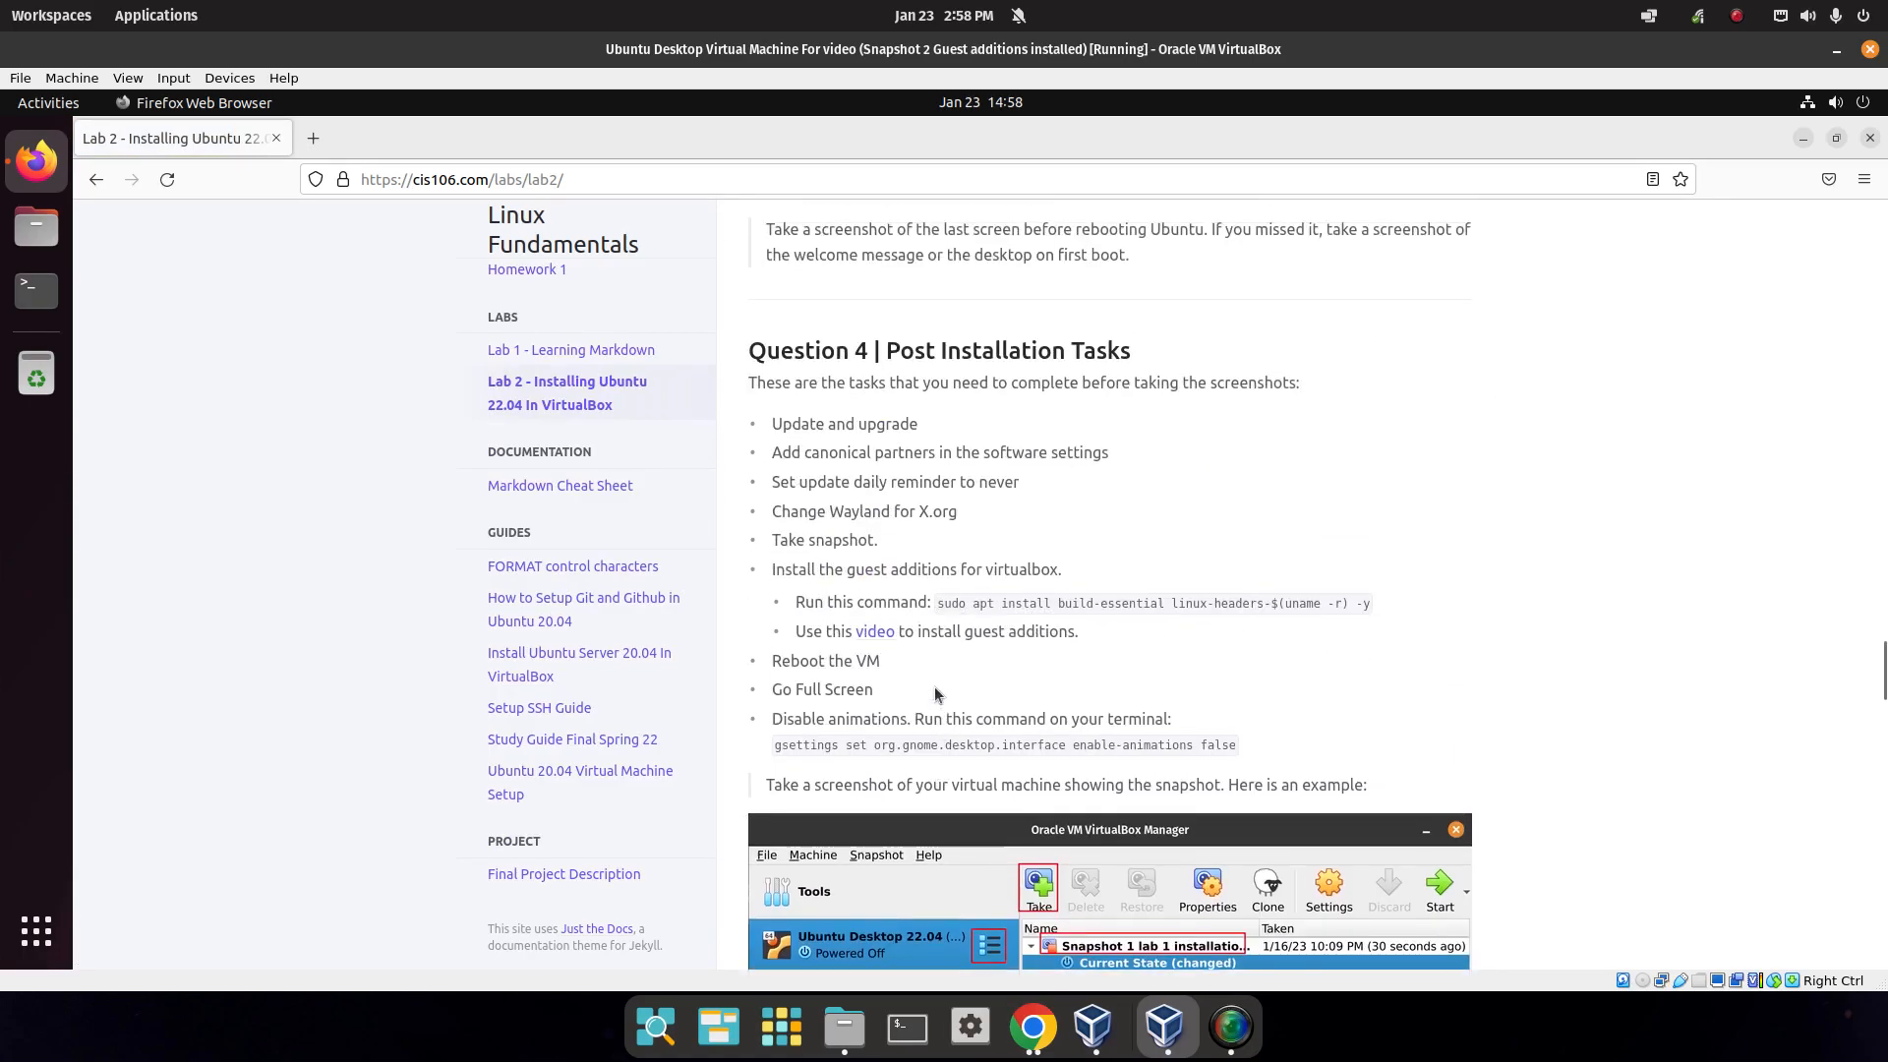
scroll(869, 663, "down", 10)
middle_click(952, 339)
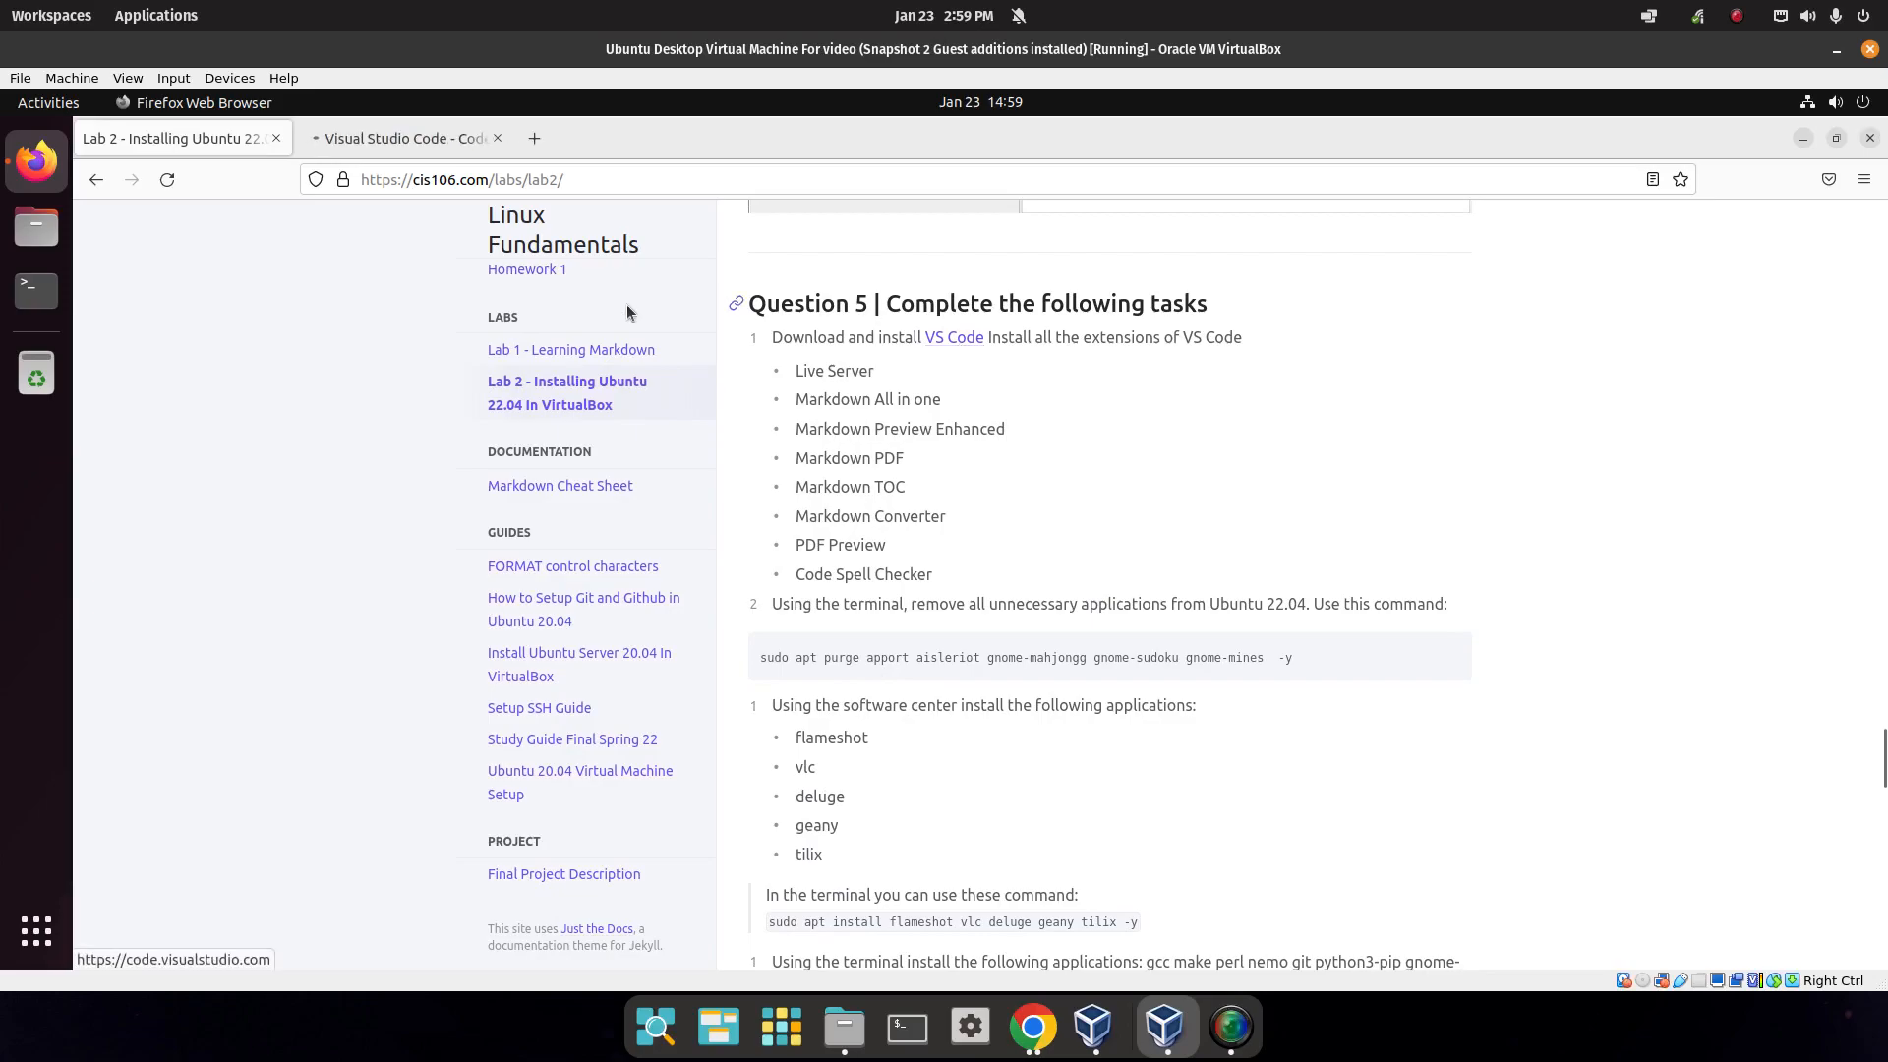
left_click(429, 145)
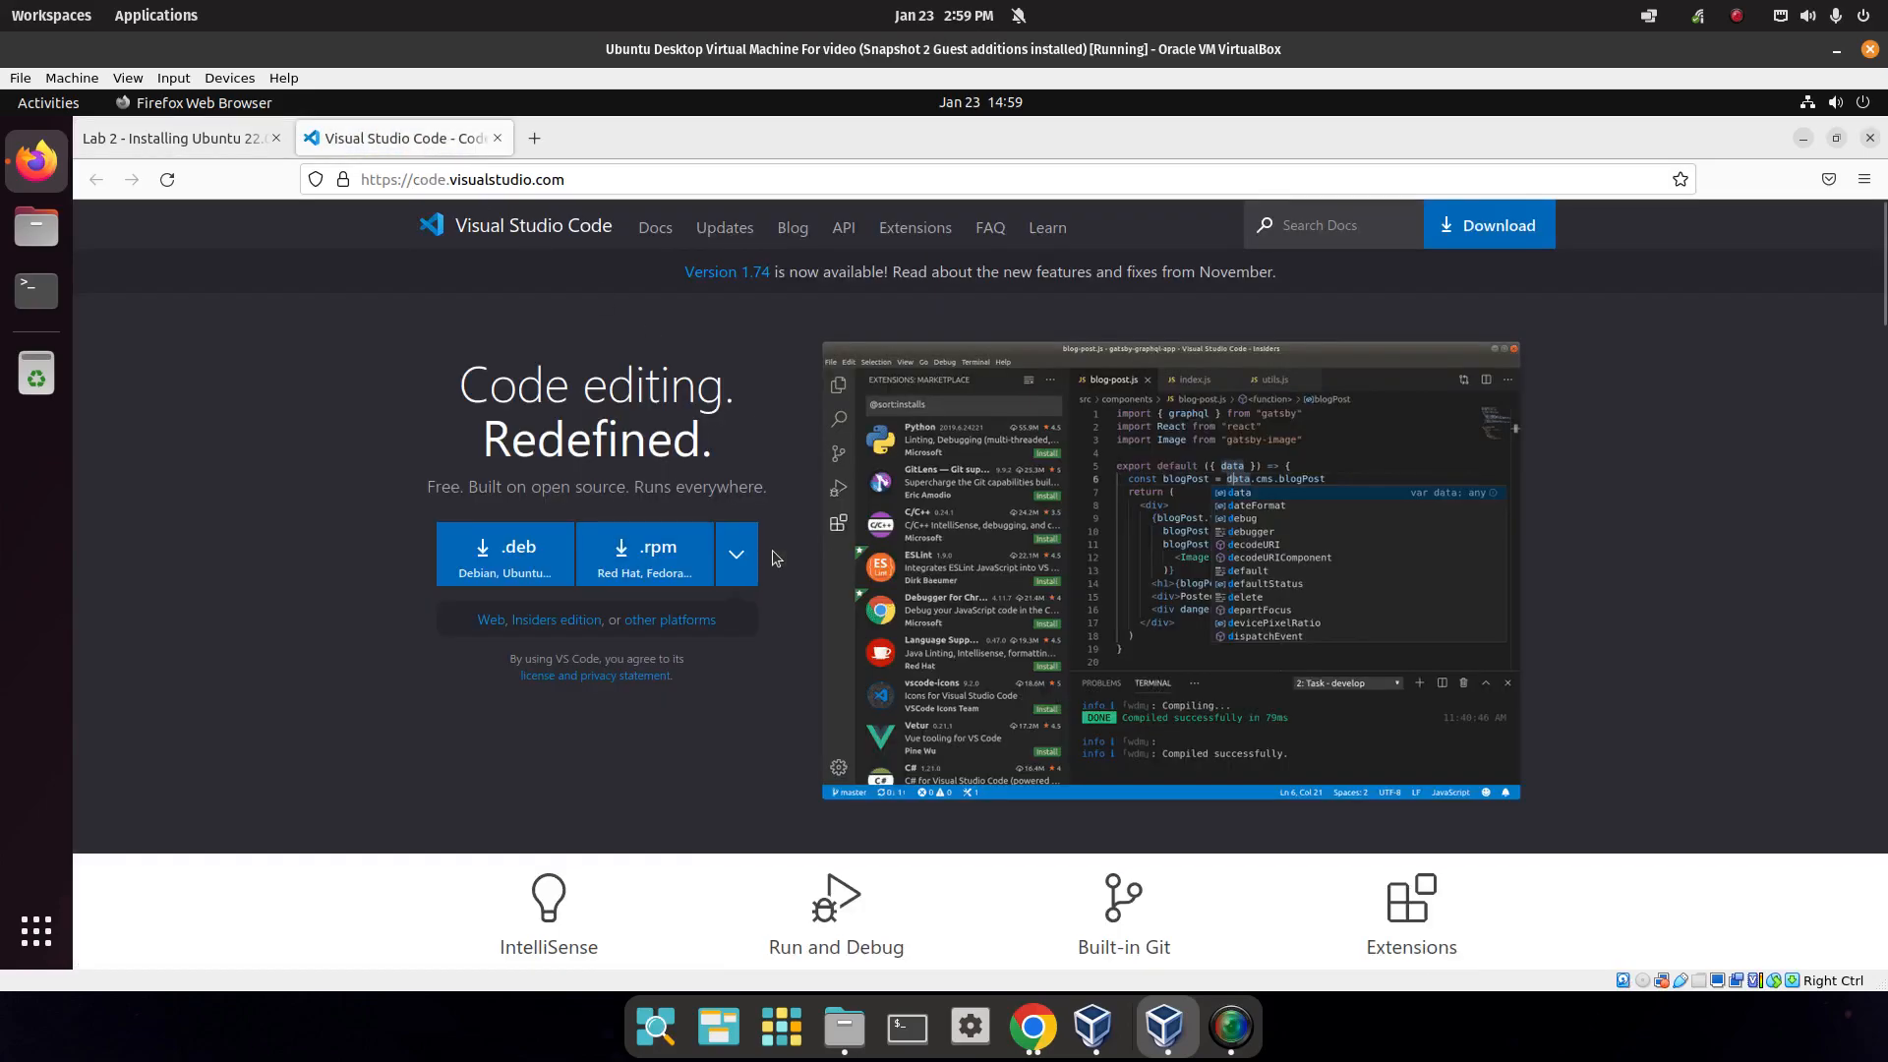
Download the .deb package of Visual Studio Code, open it with Software Install and minimize Firefox.
left_click(483, 560)
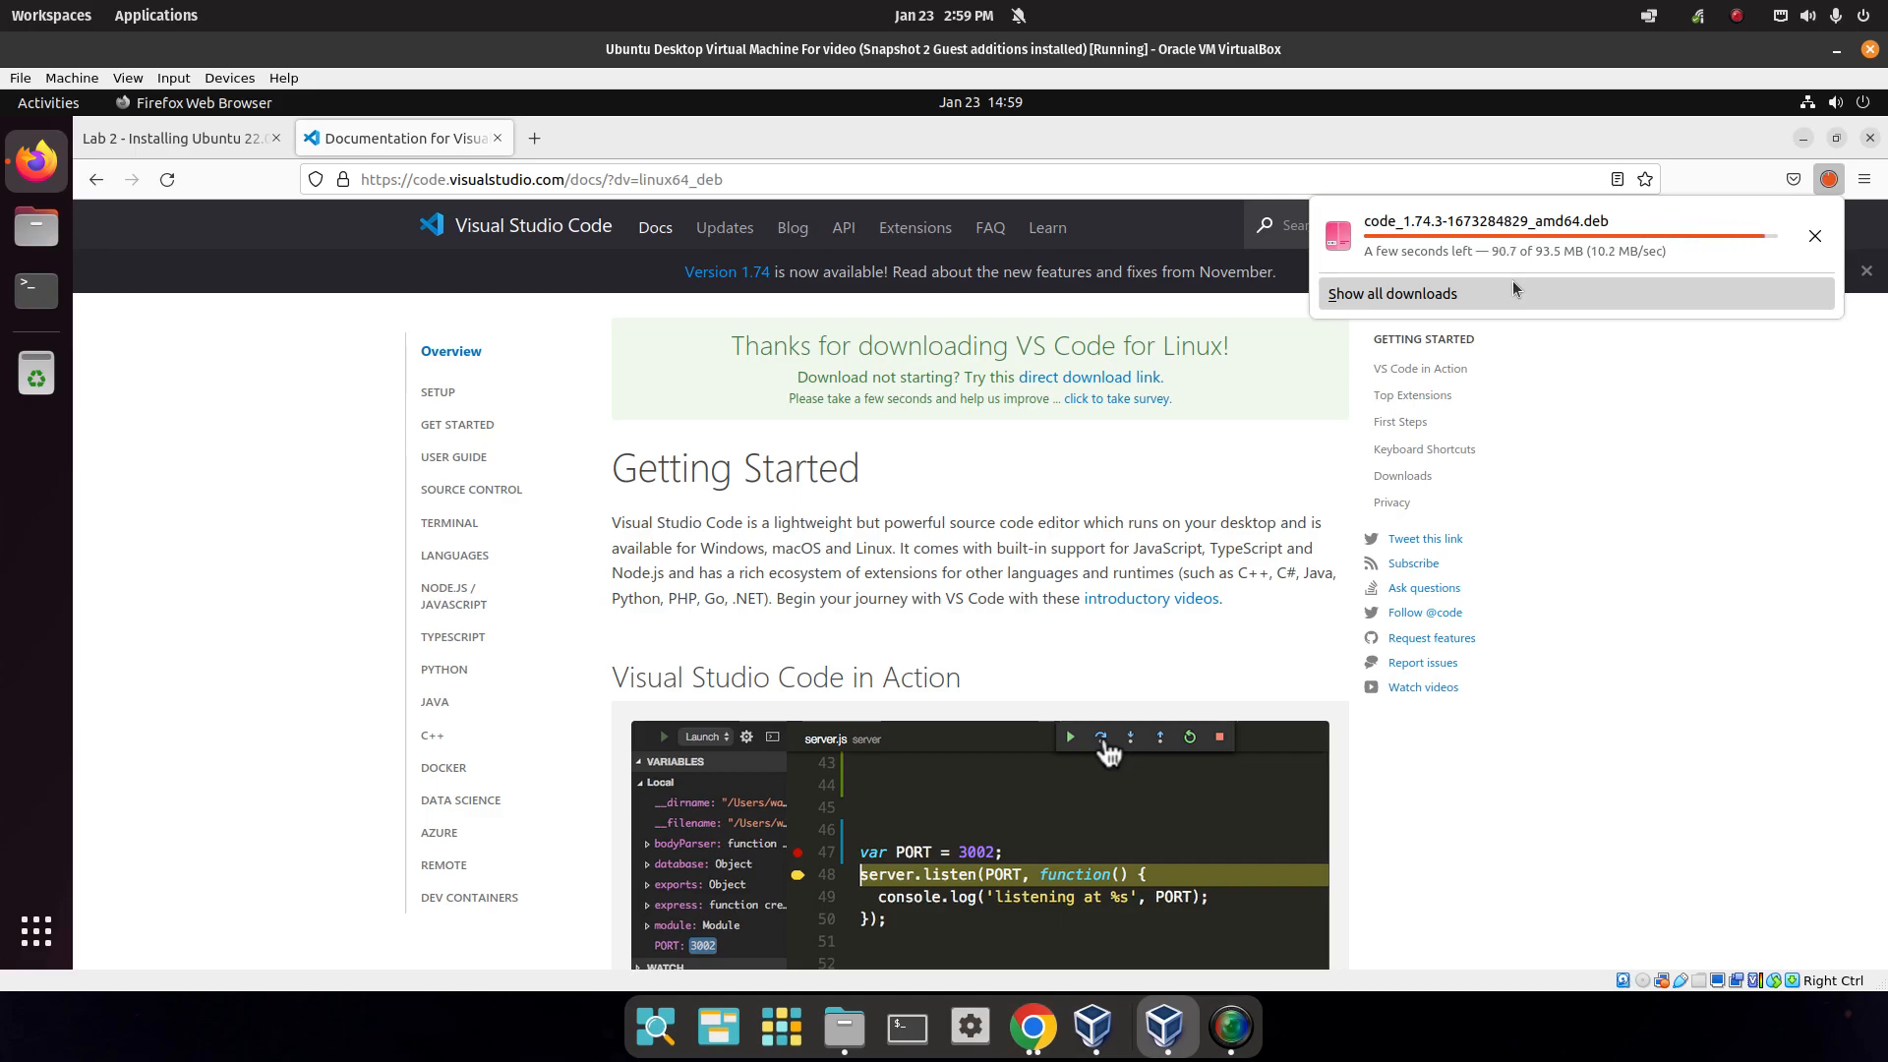
left_click(1460, 216)
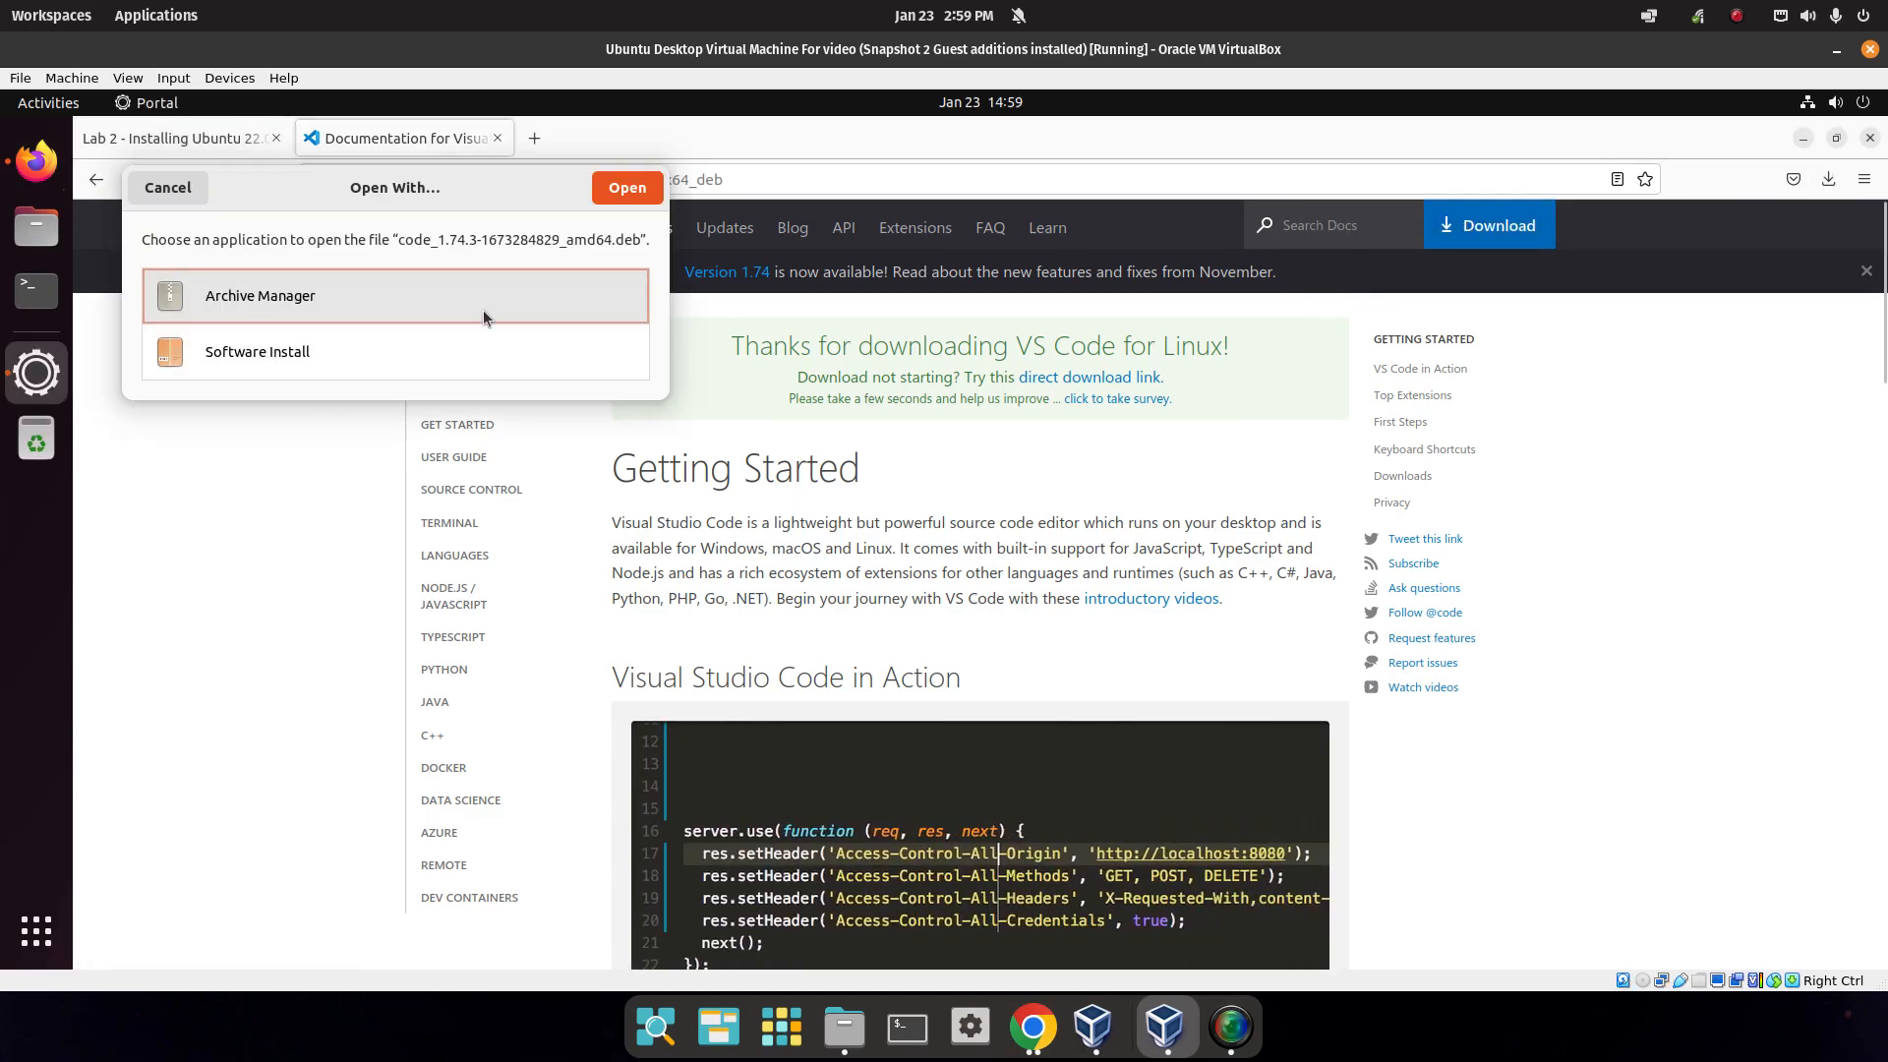
left_click(246, 364)
left_click(626, 188)
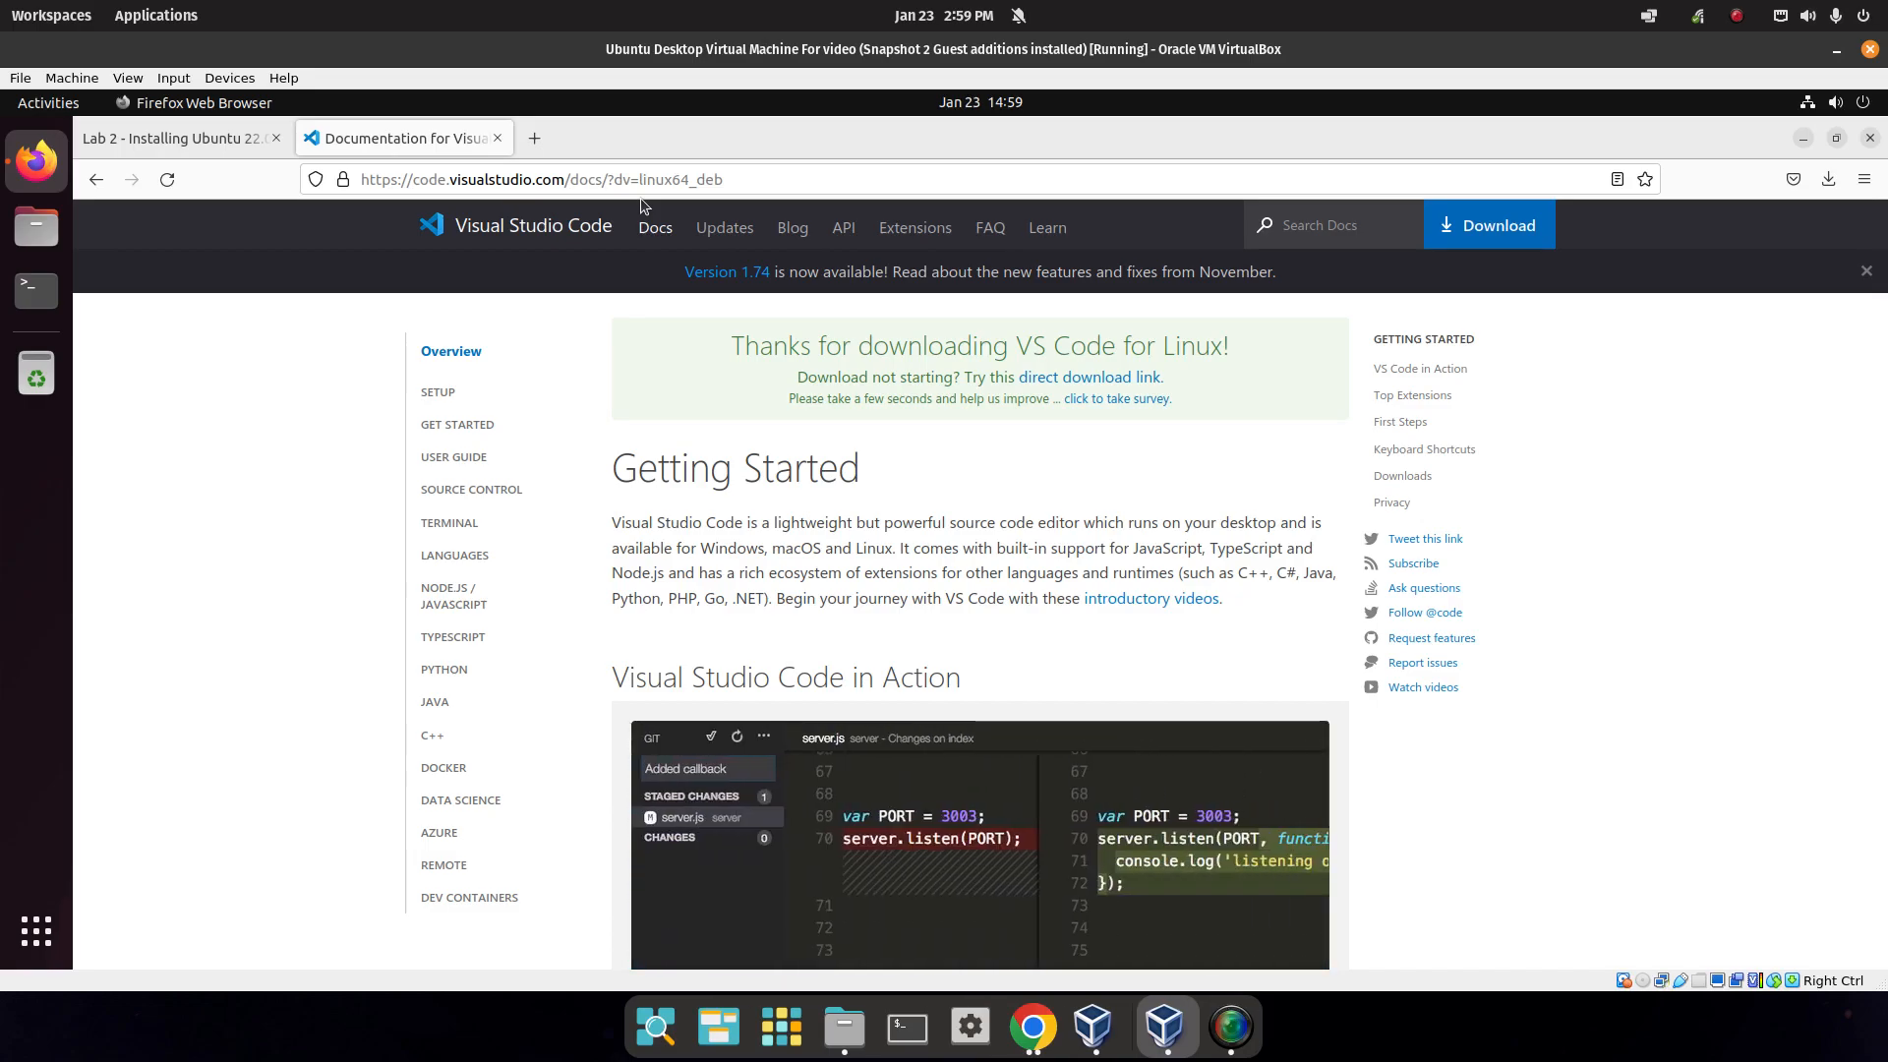
left_click(1803, 137)
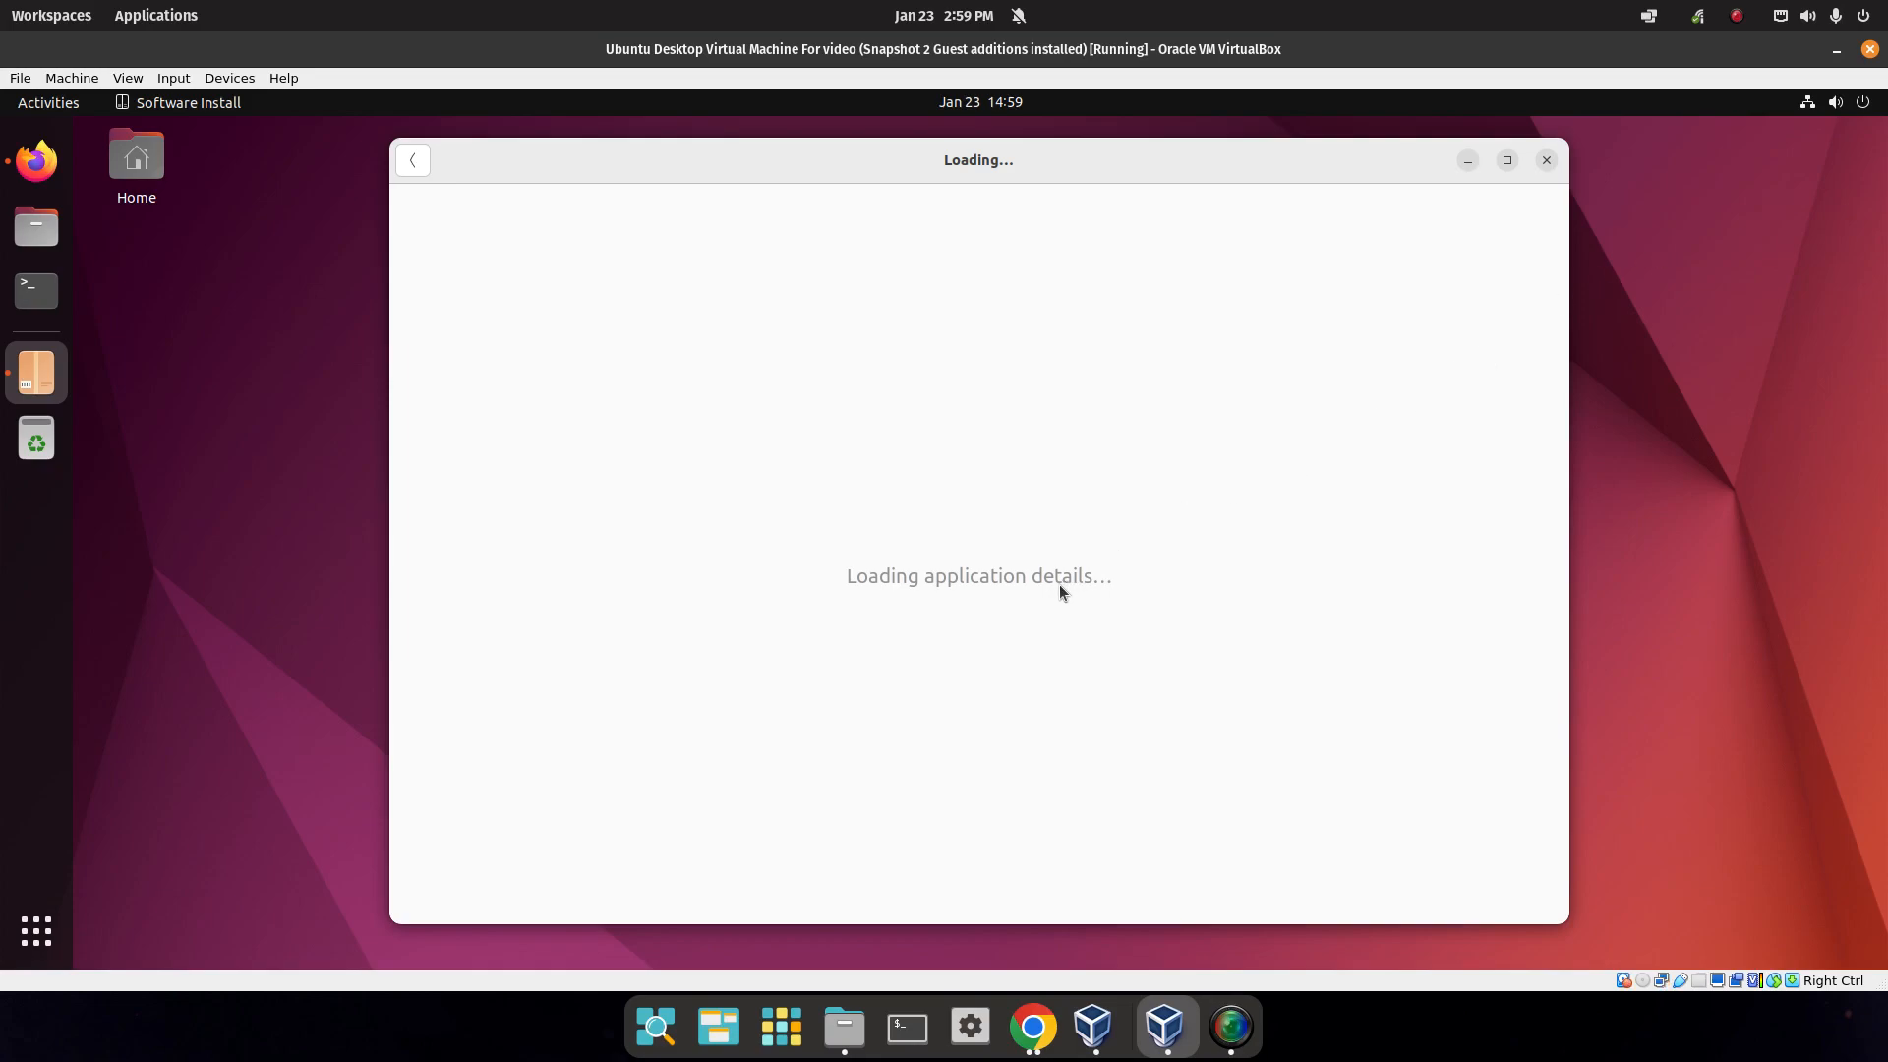
Install the code package, authenticating with the account password, and close the Software Install window.
left_click(1345, 272)
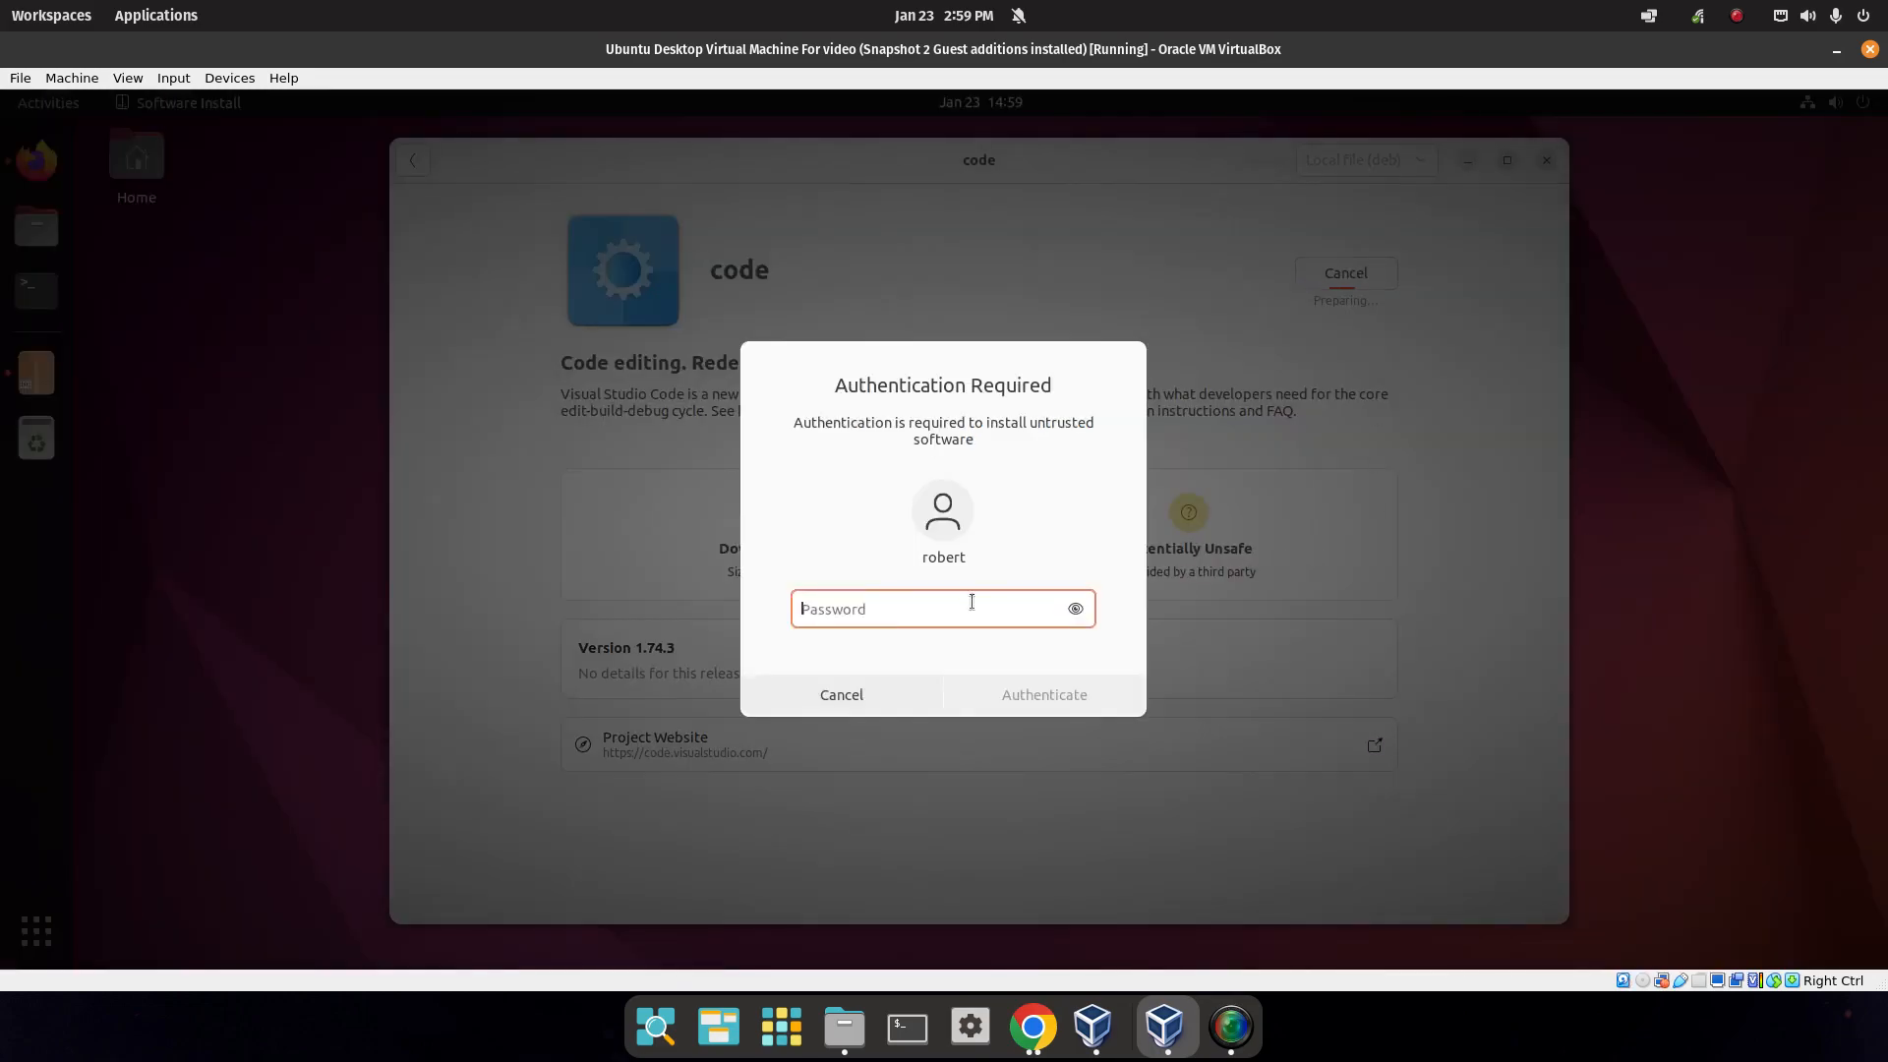
type("*****")
key("Return")
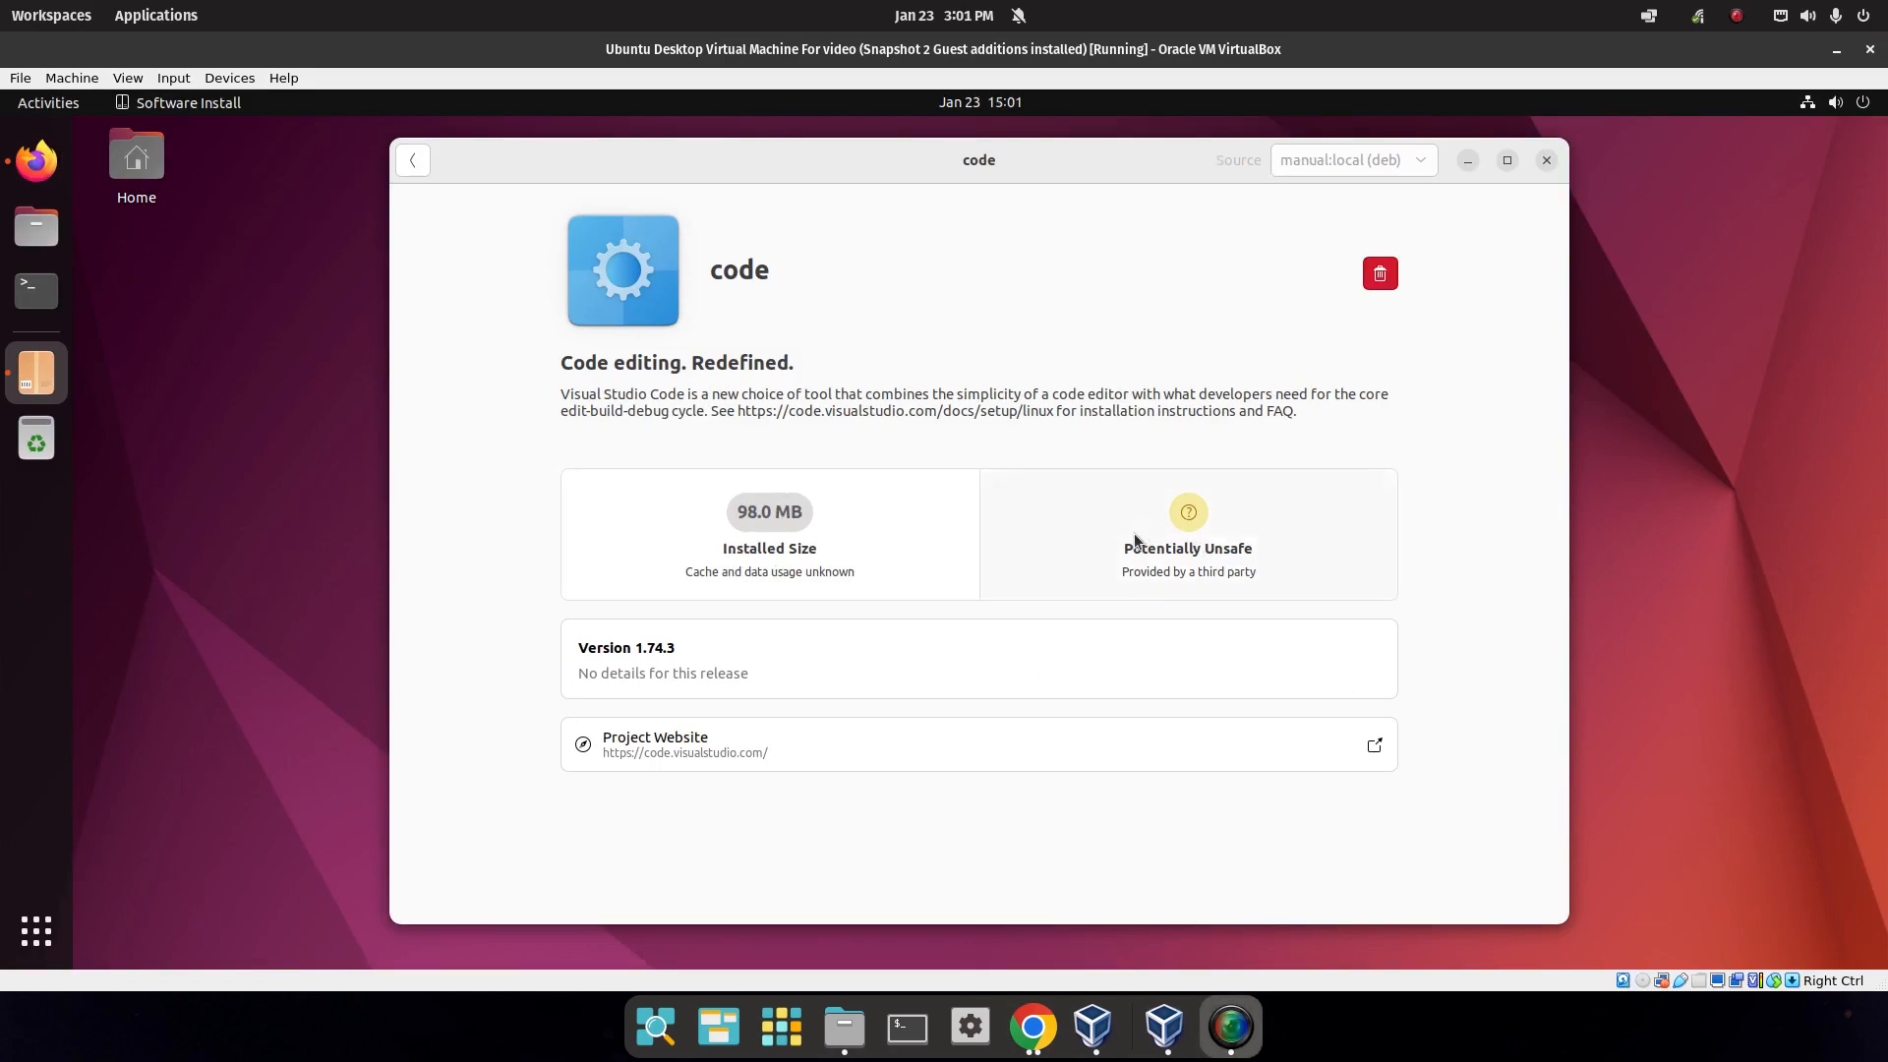
left_click(1057, 332)
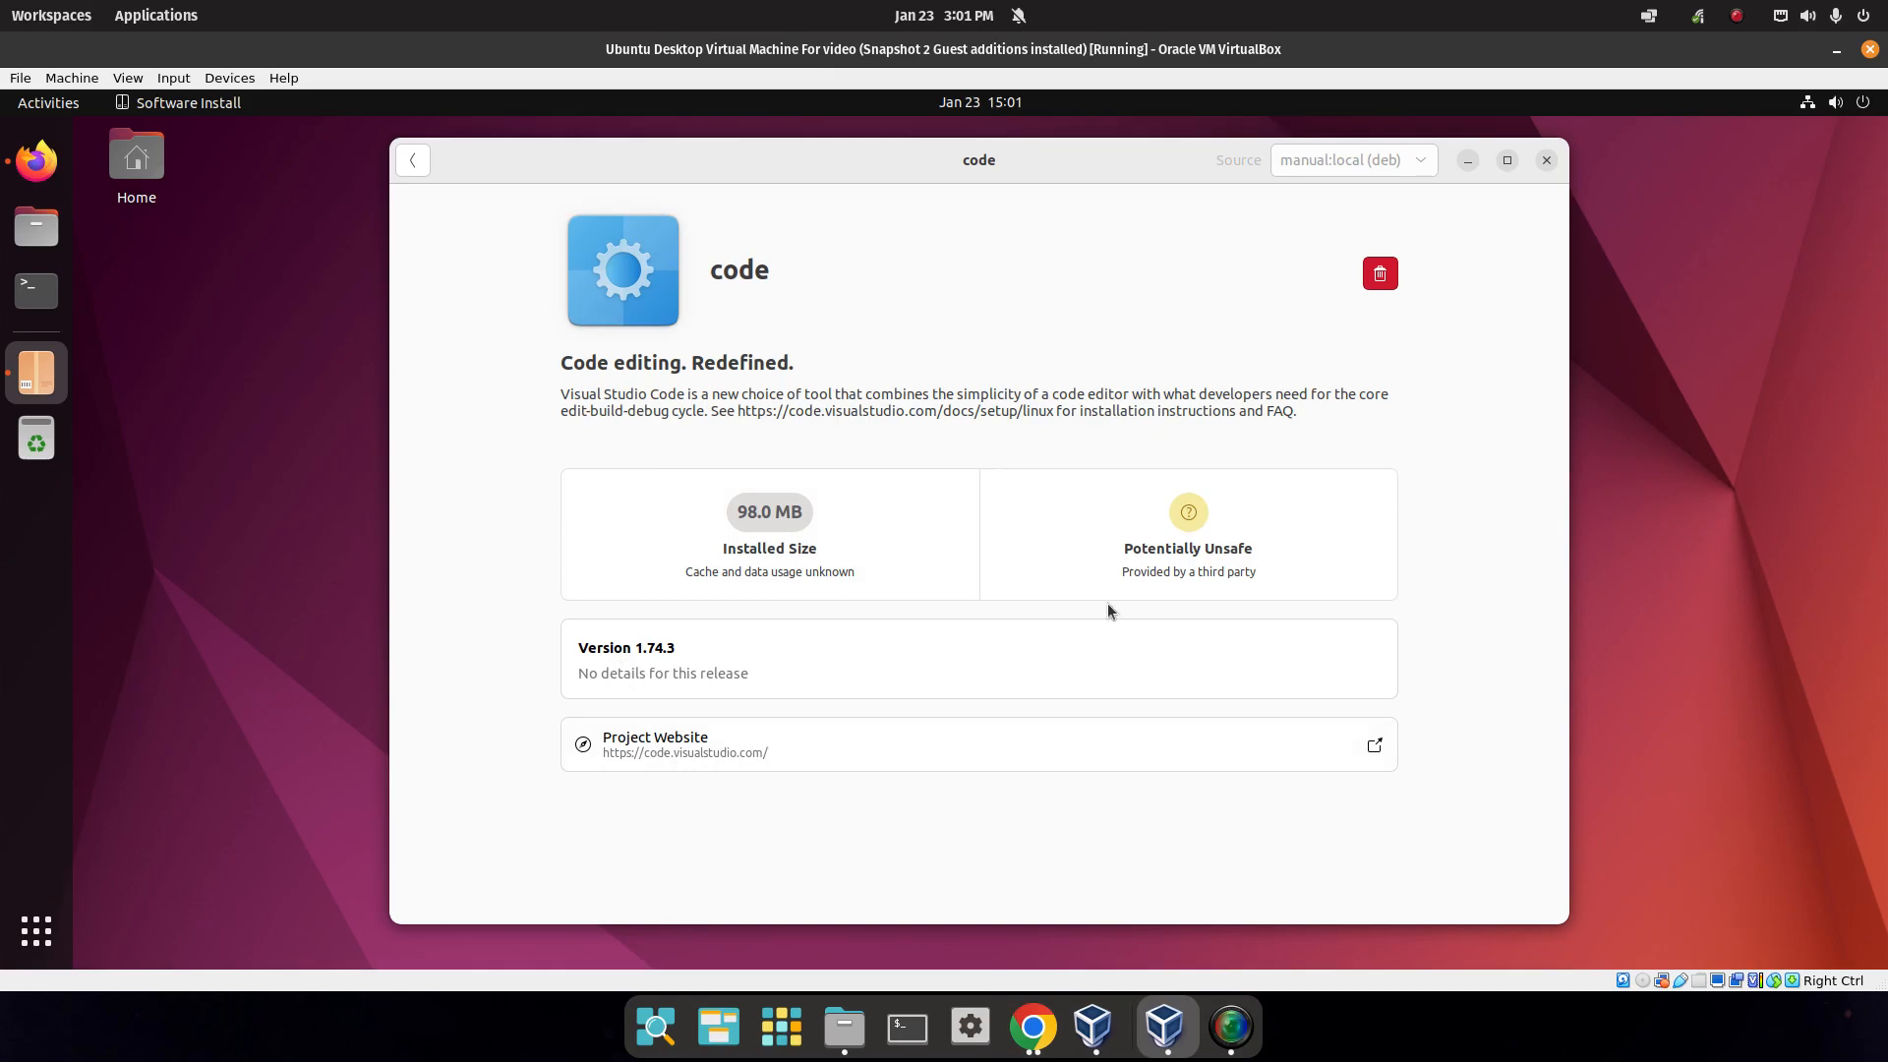
left_click(1546, 161)
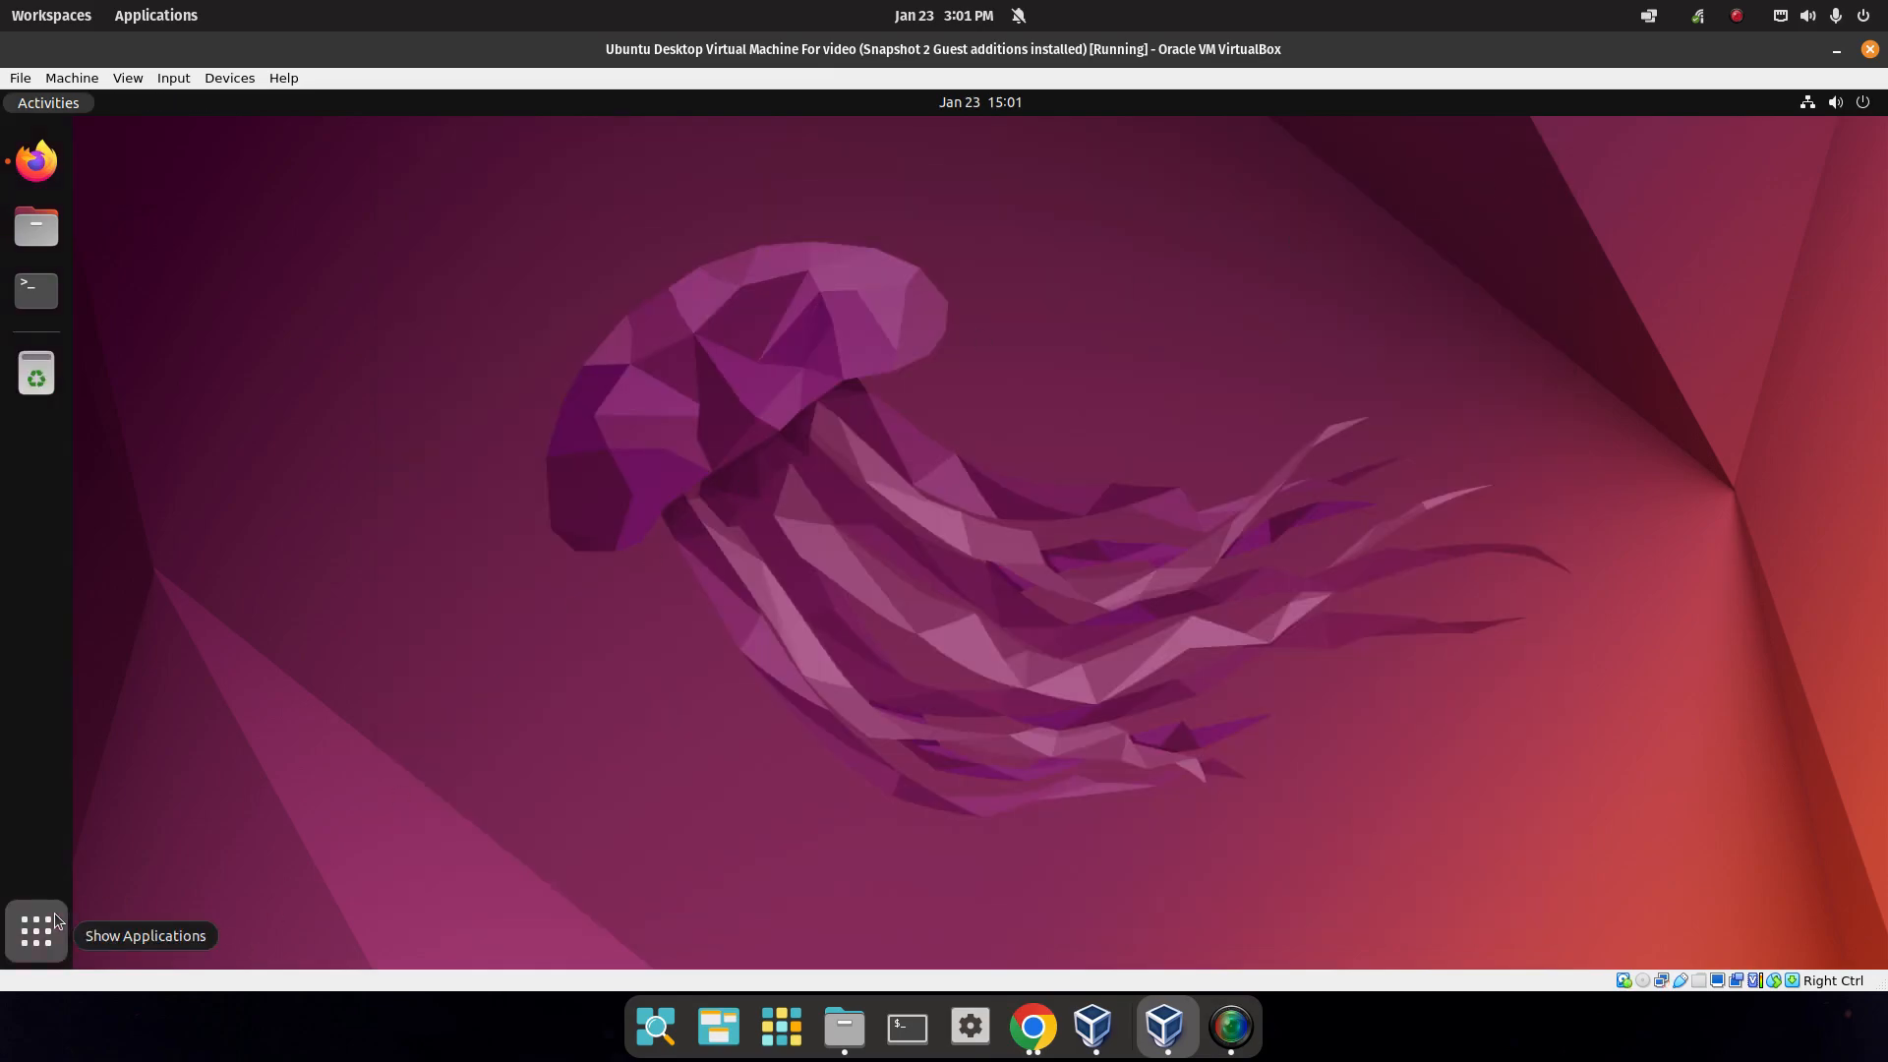
Search the installed applications for "code", launch Visual Studio Code and maximize its window.
left_click(57, 915)
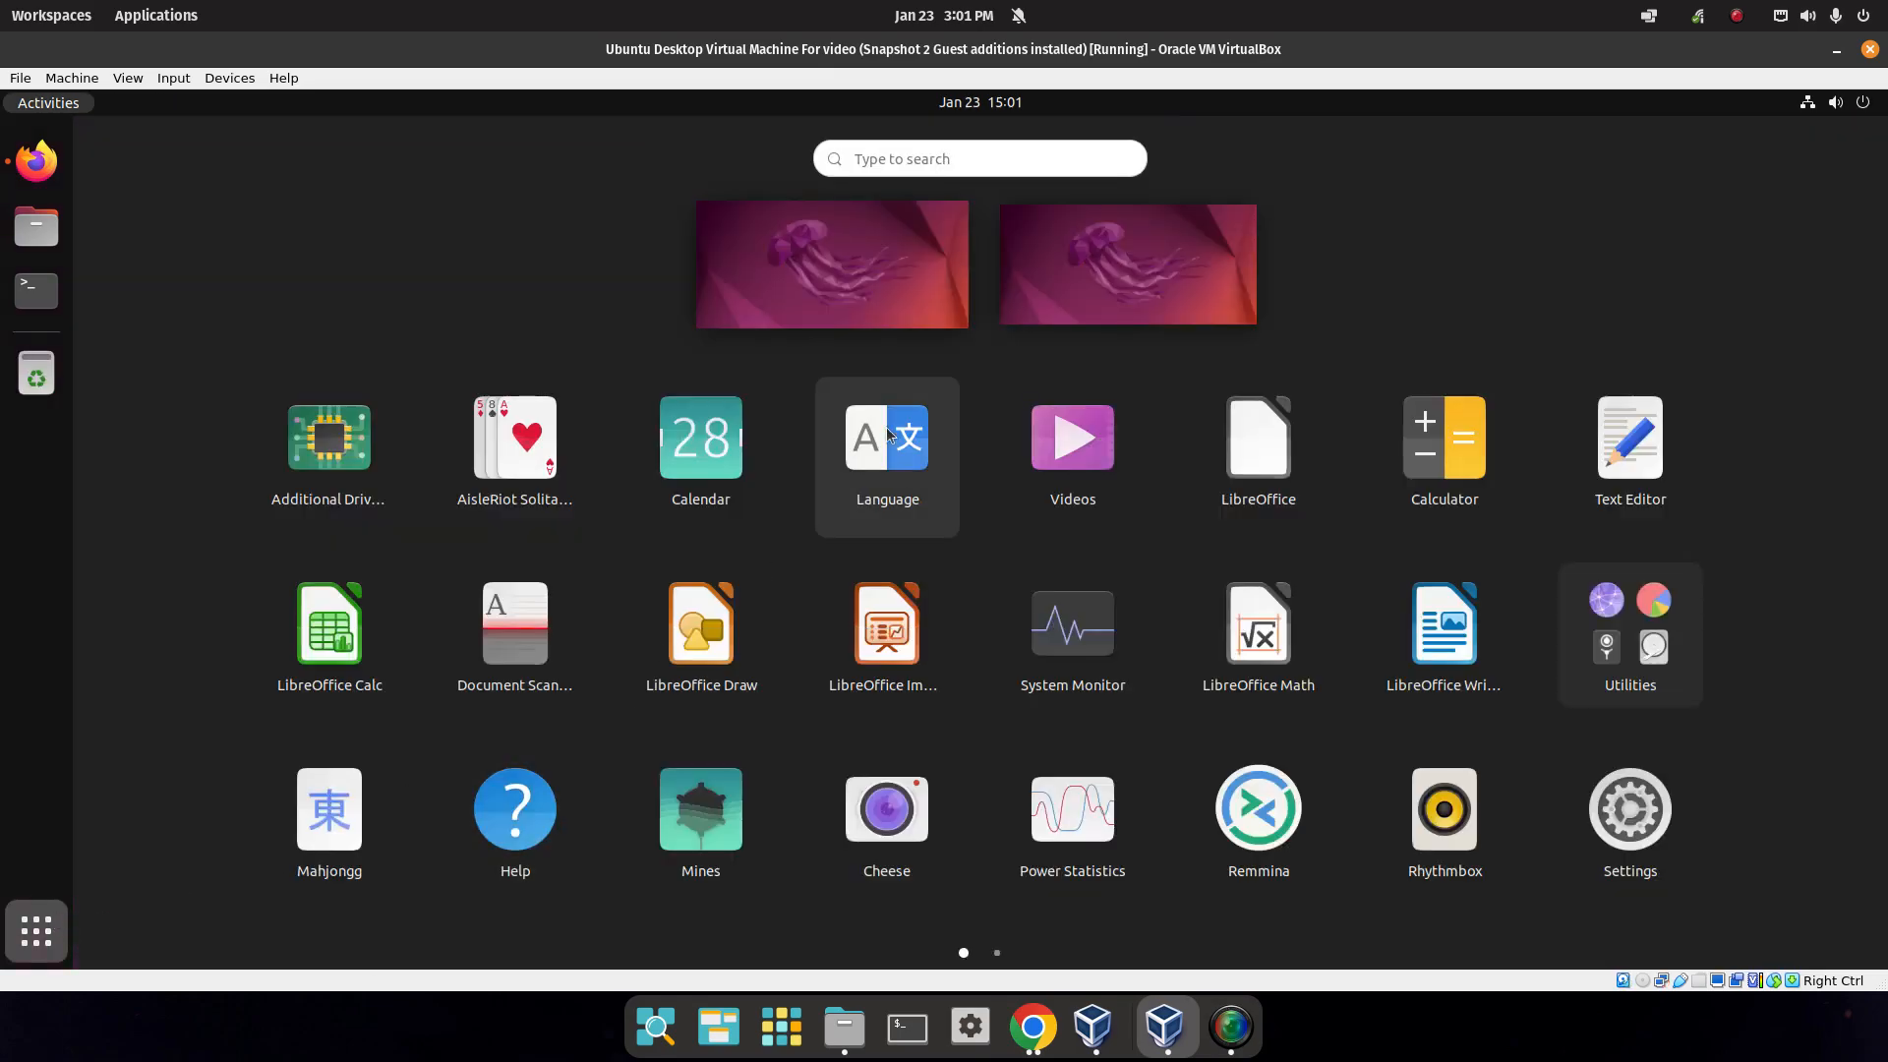
left_click(971, 160)
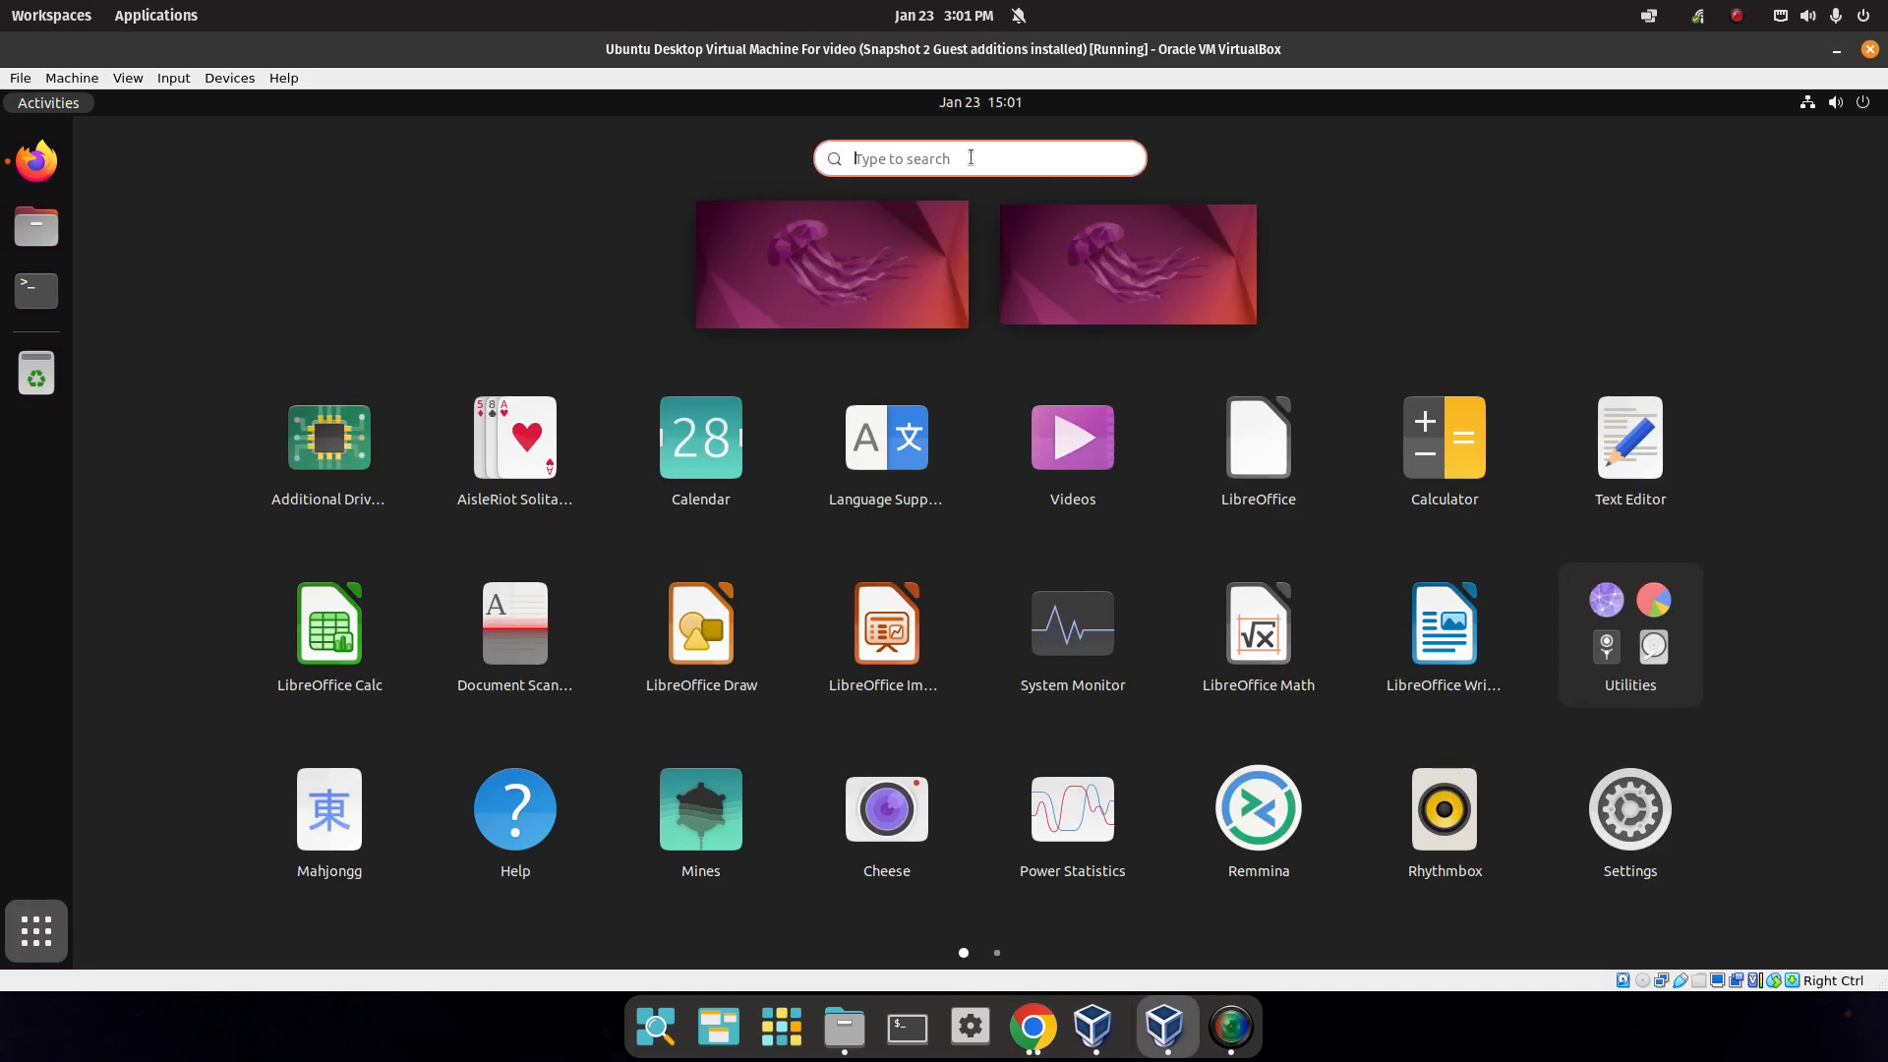
type("d")
type("ode")
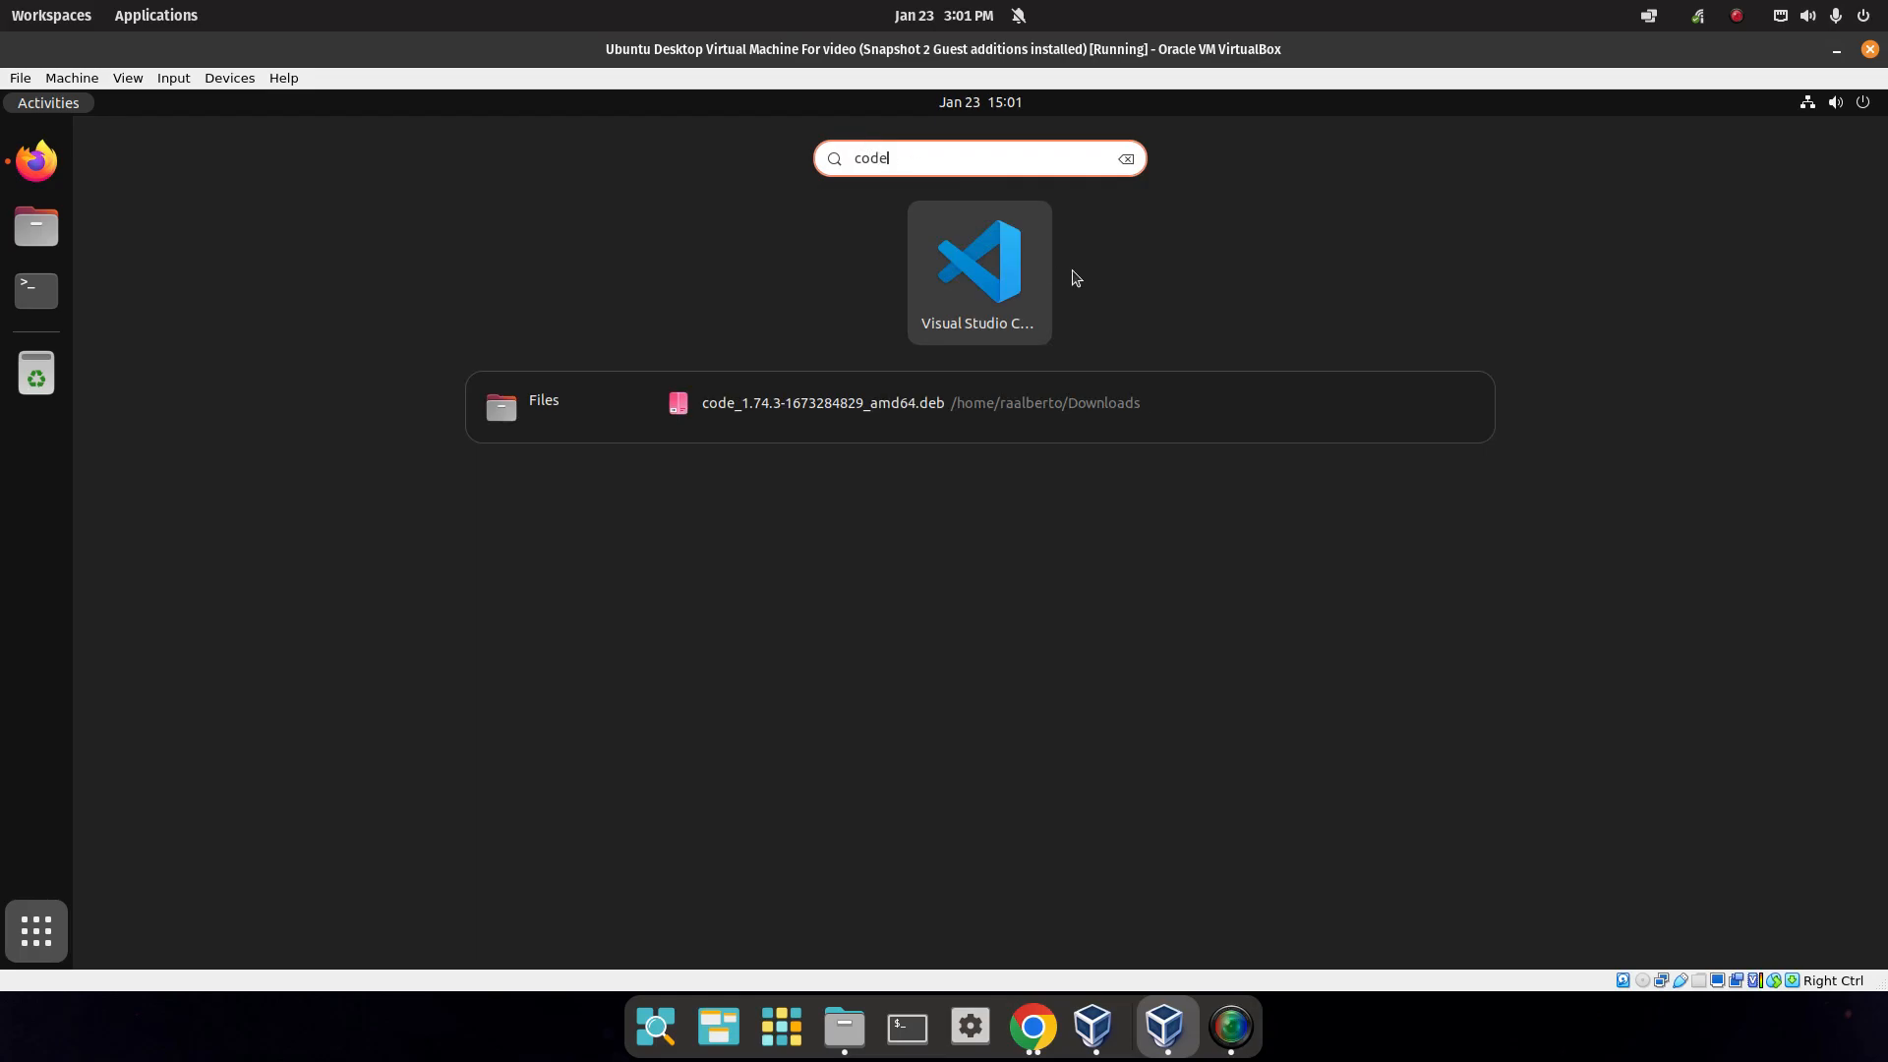
left_click(1012, 268)
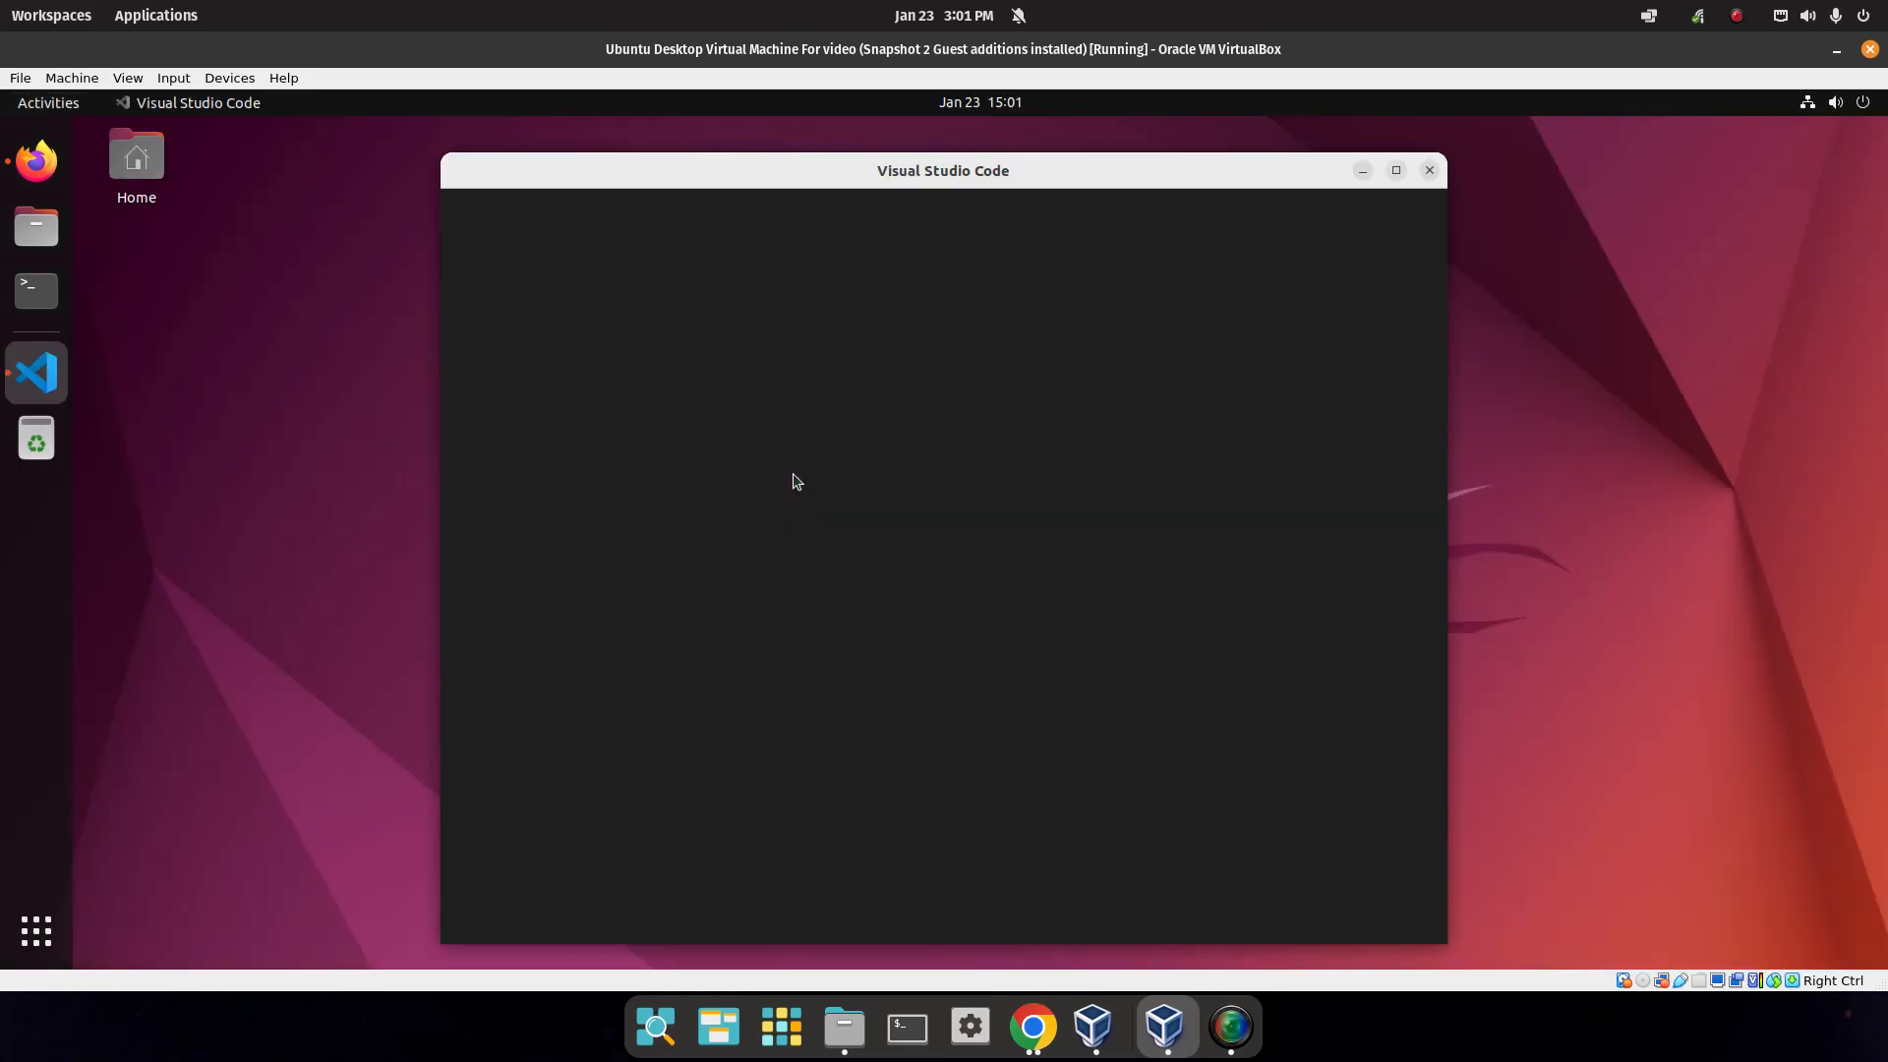
left_click(1395, 170)
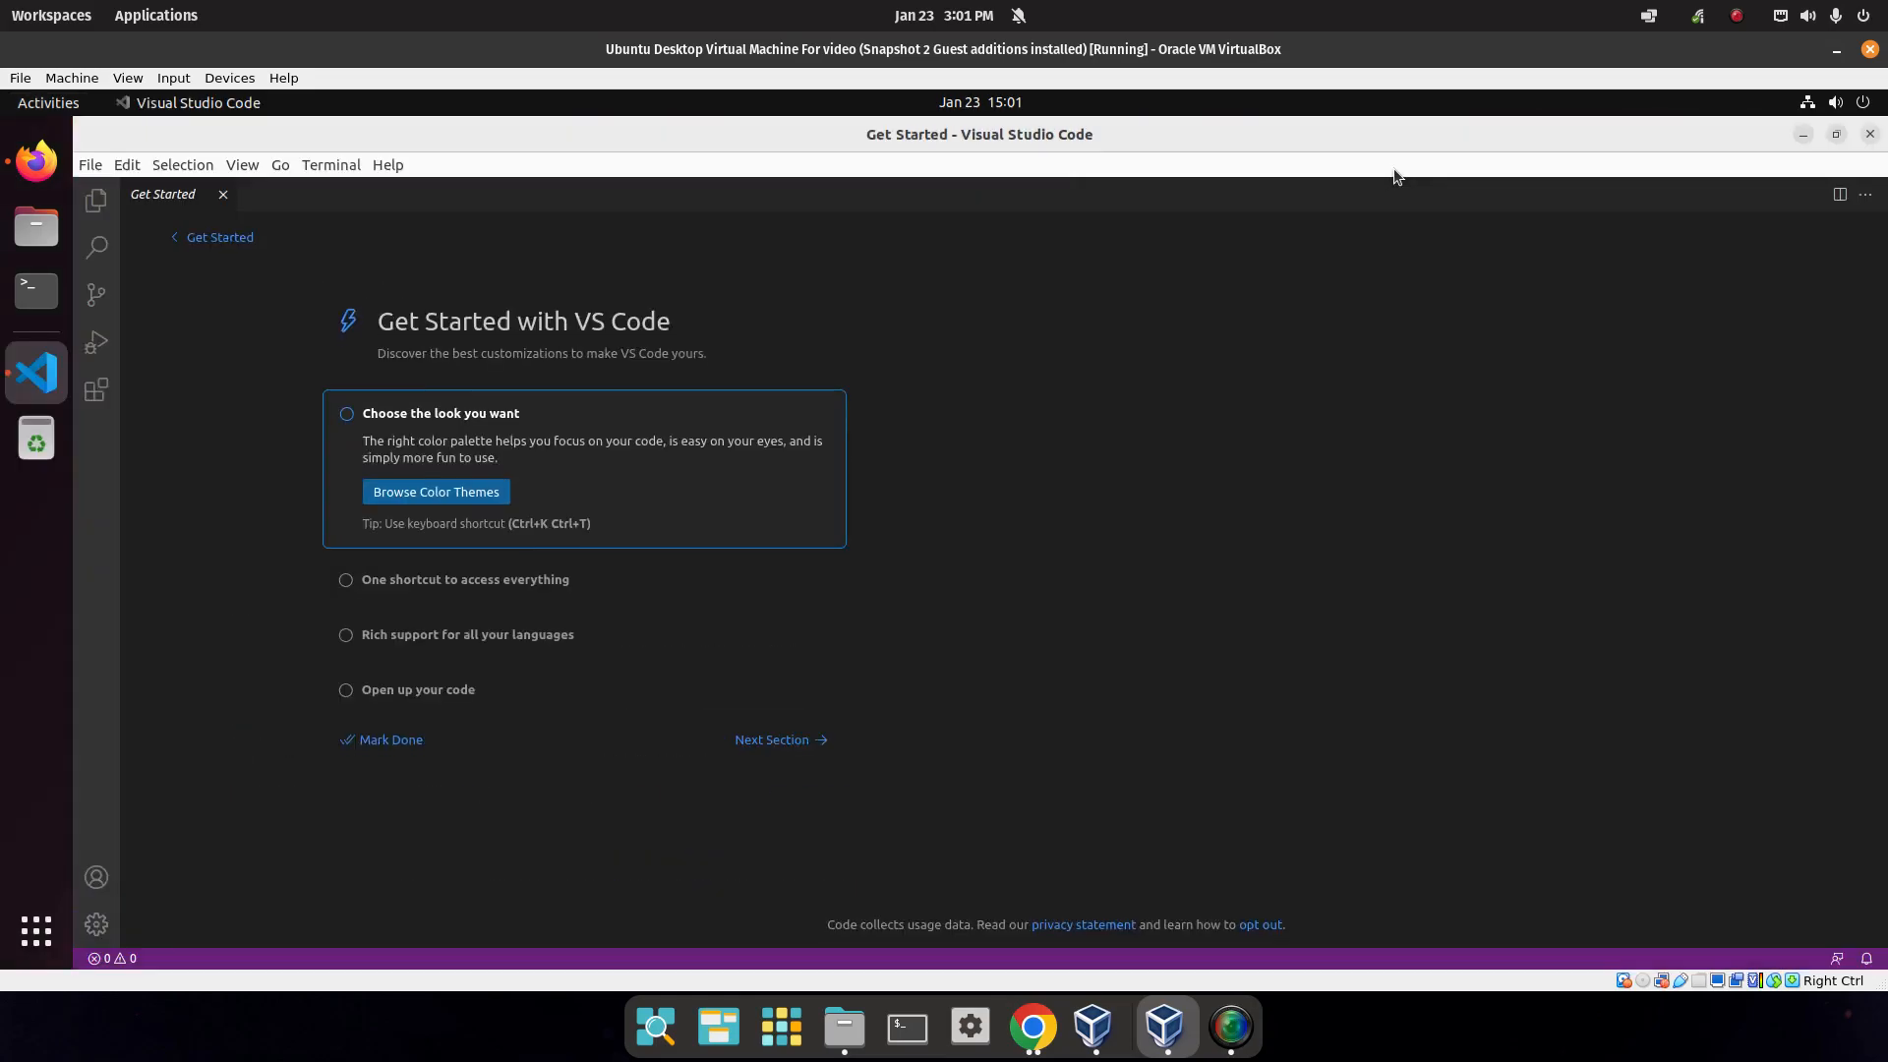
Add Visual Studio Code to the dock favorites and dismiss the notification.
right_click(24, 383)
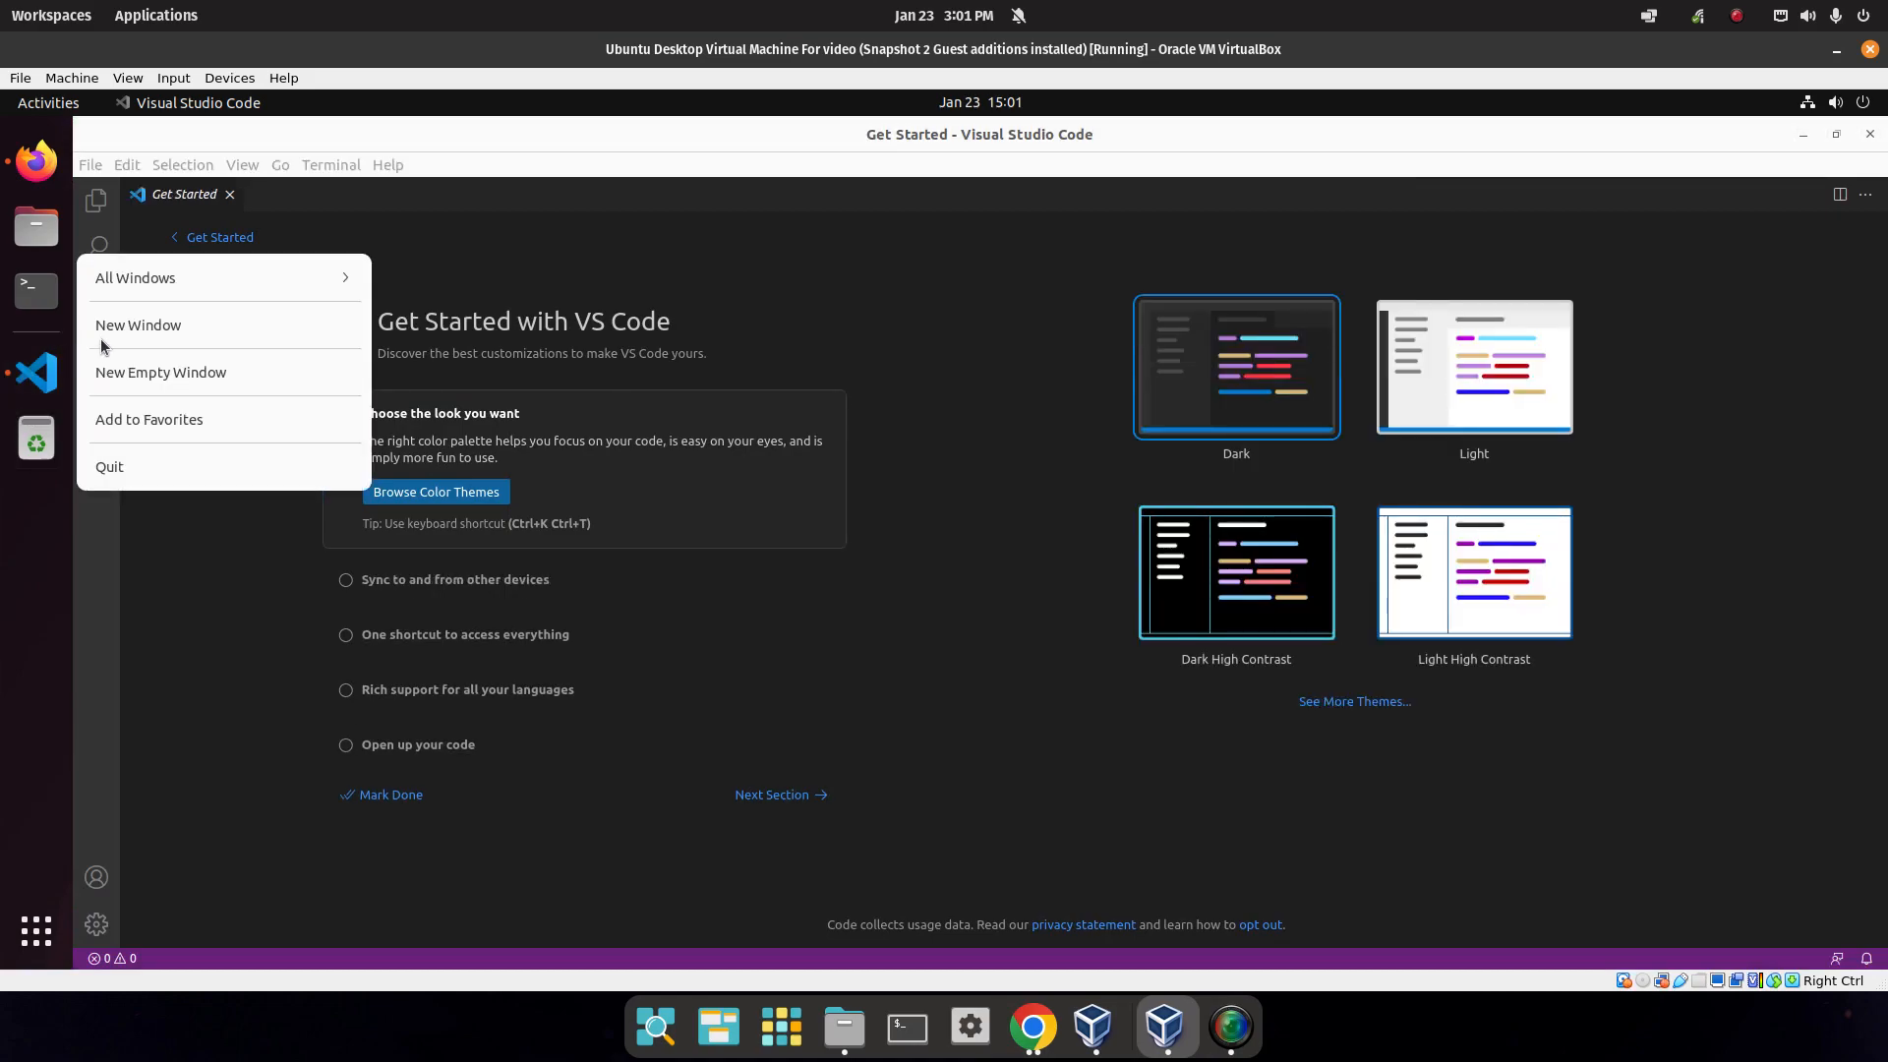
left_click(132, 417)
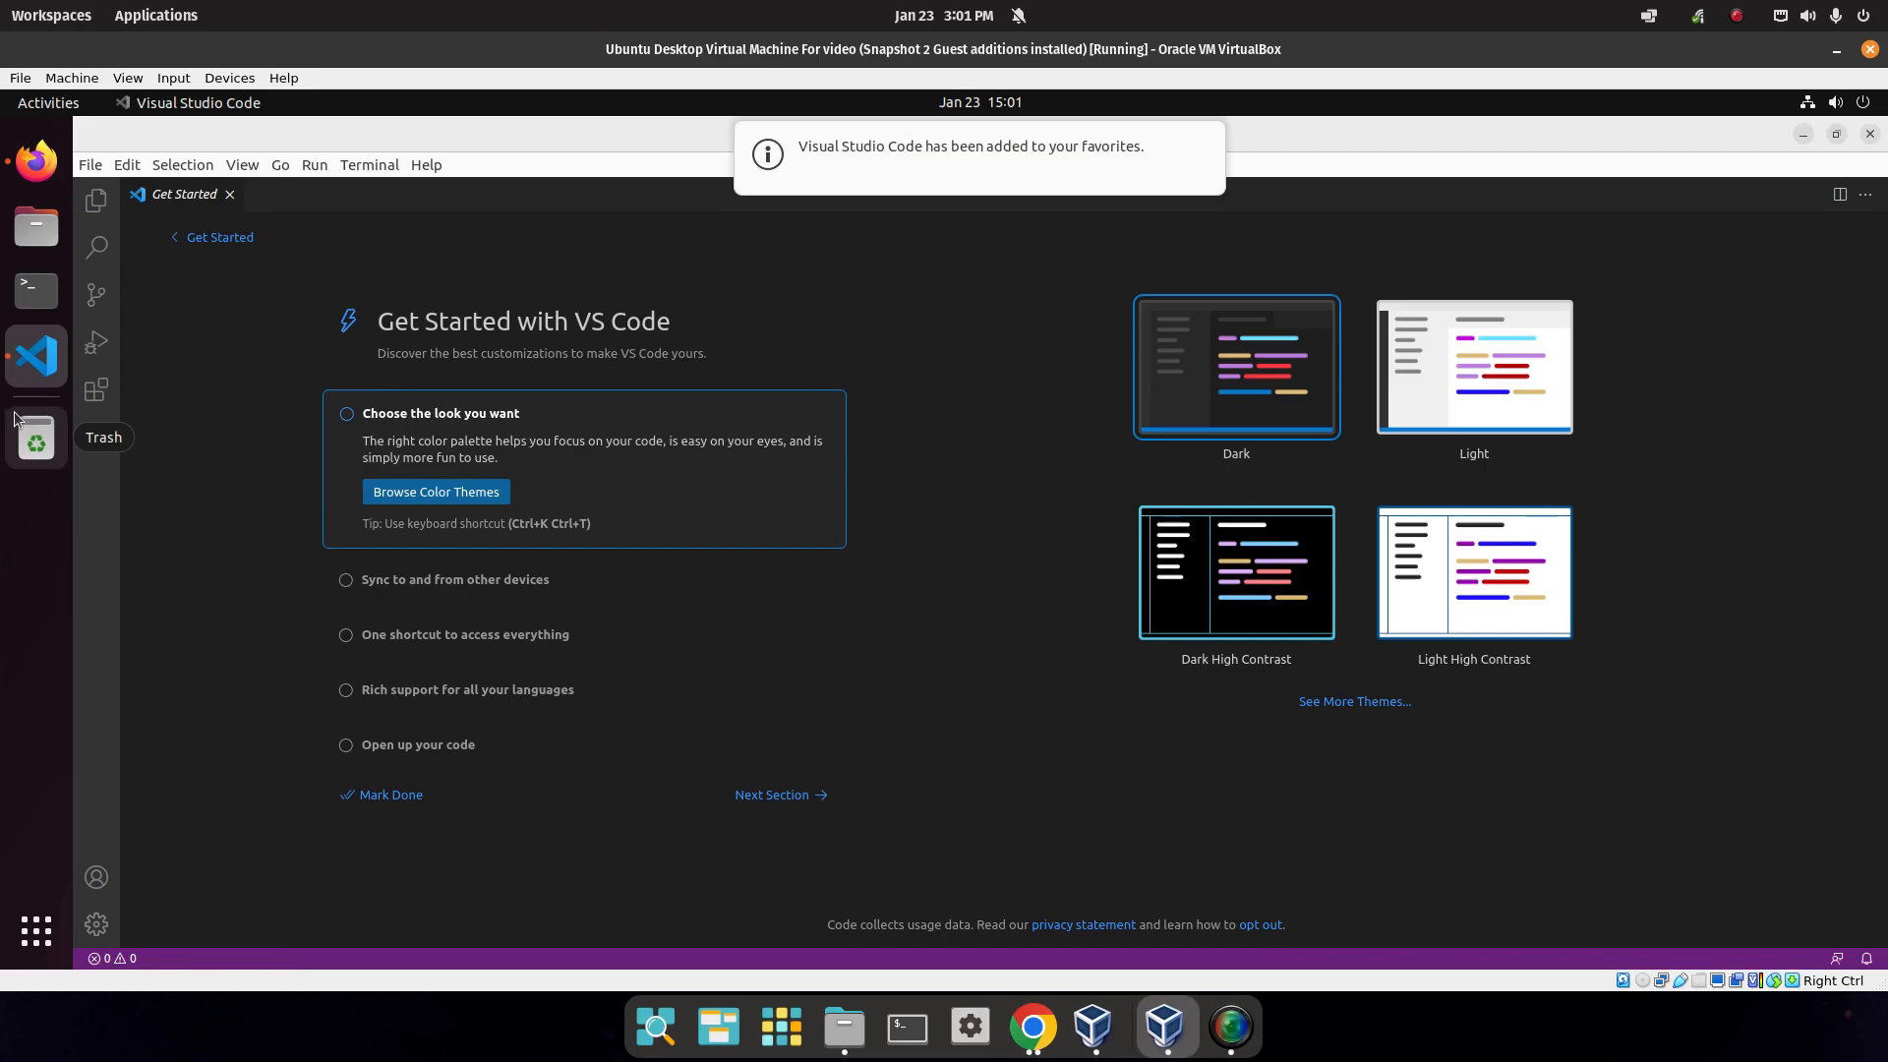
left_click(1202, 150)
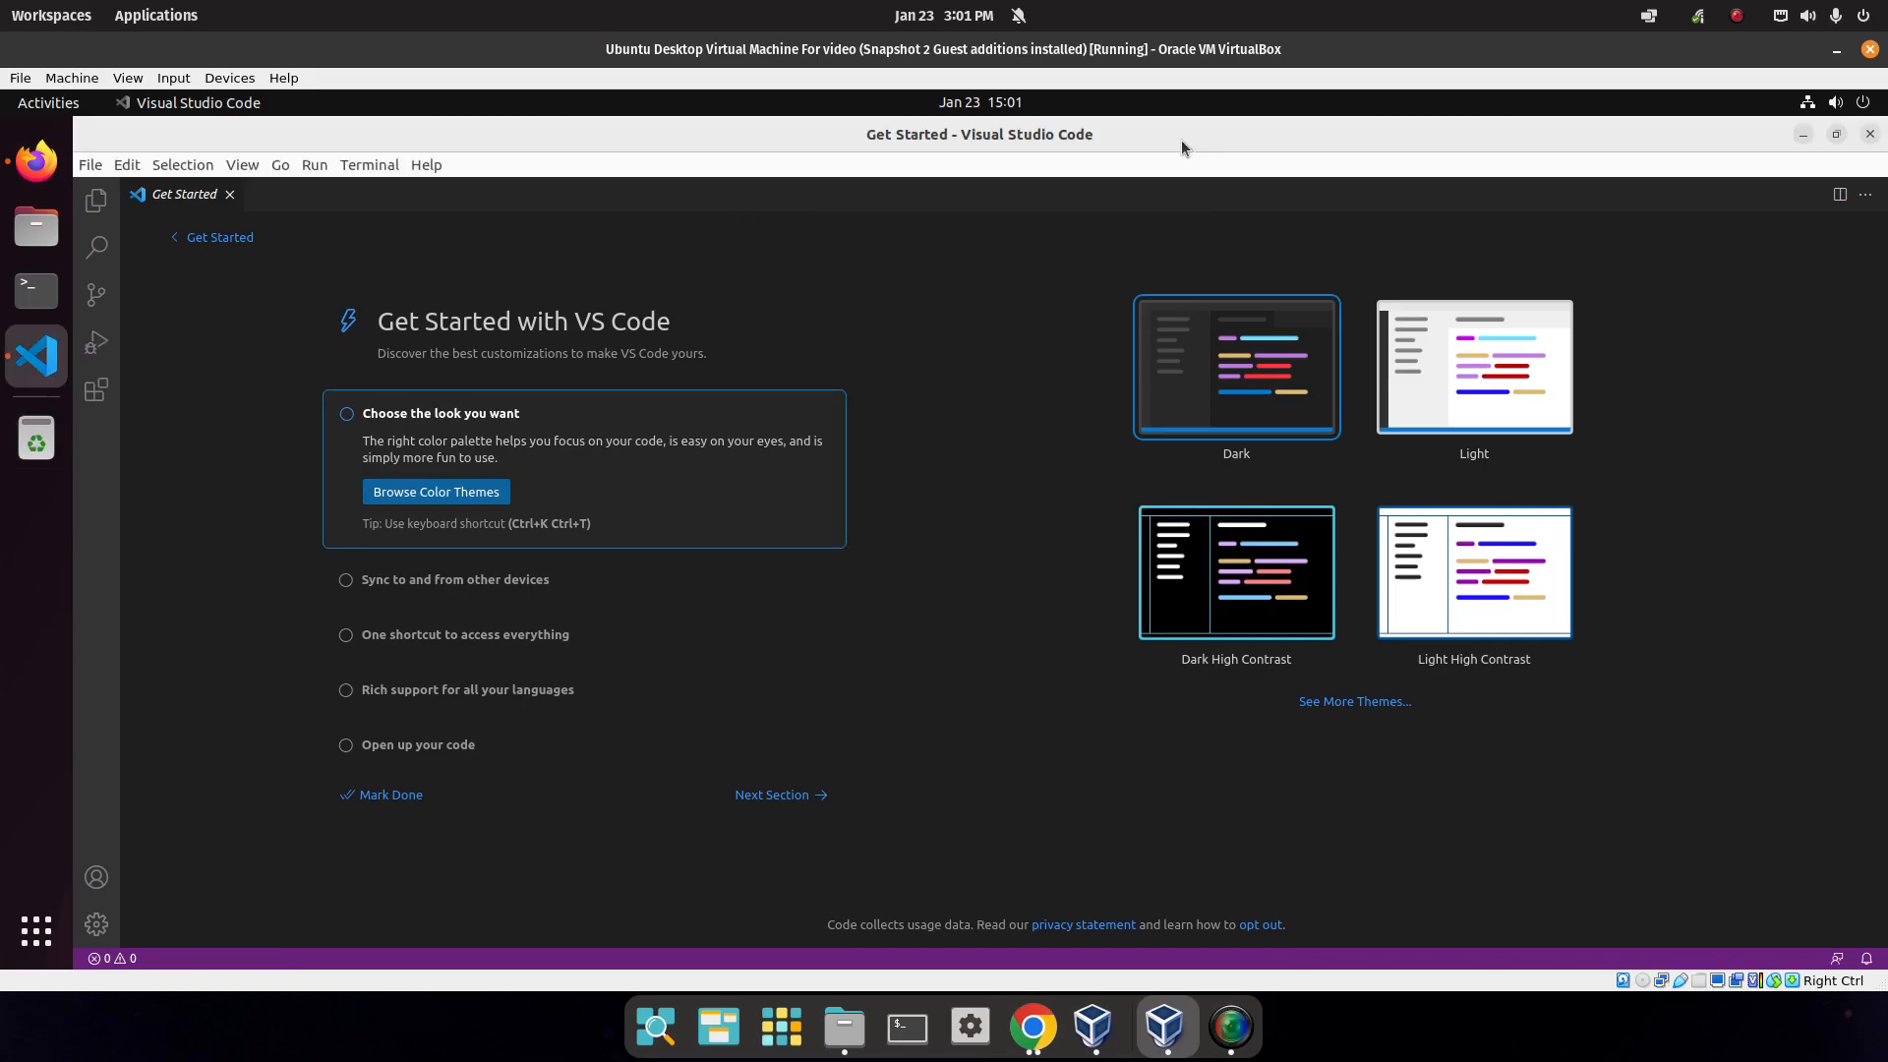
Pick the Dark look on the Get Started page, and find and install the Dracula Official extension.
left_click(1256, 349)
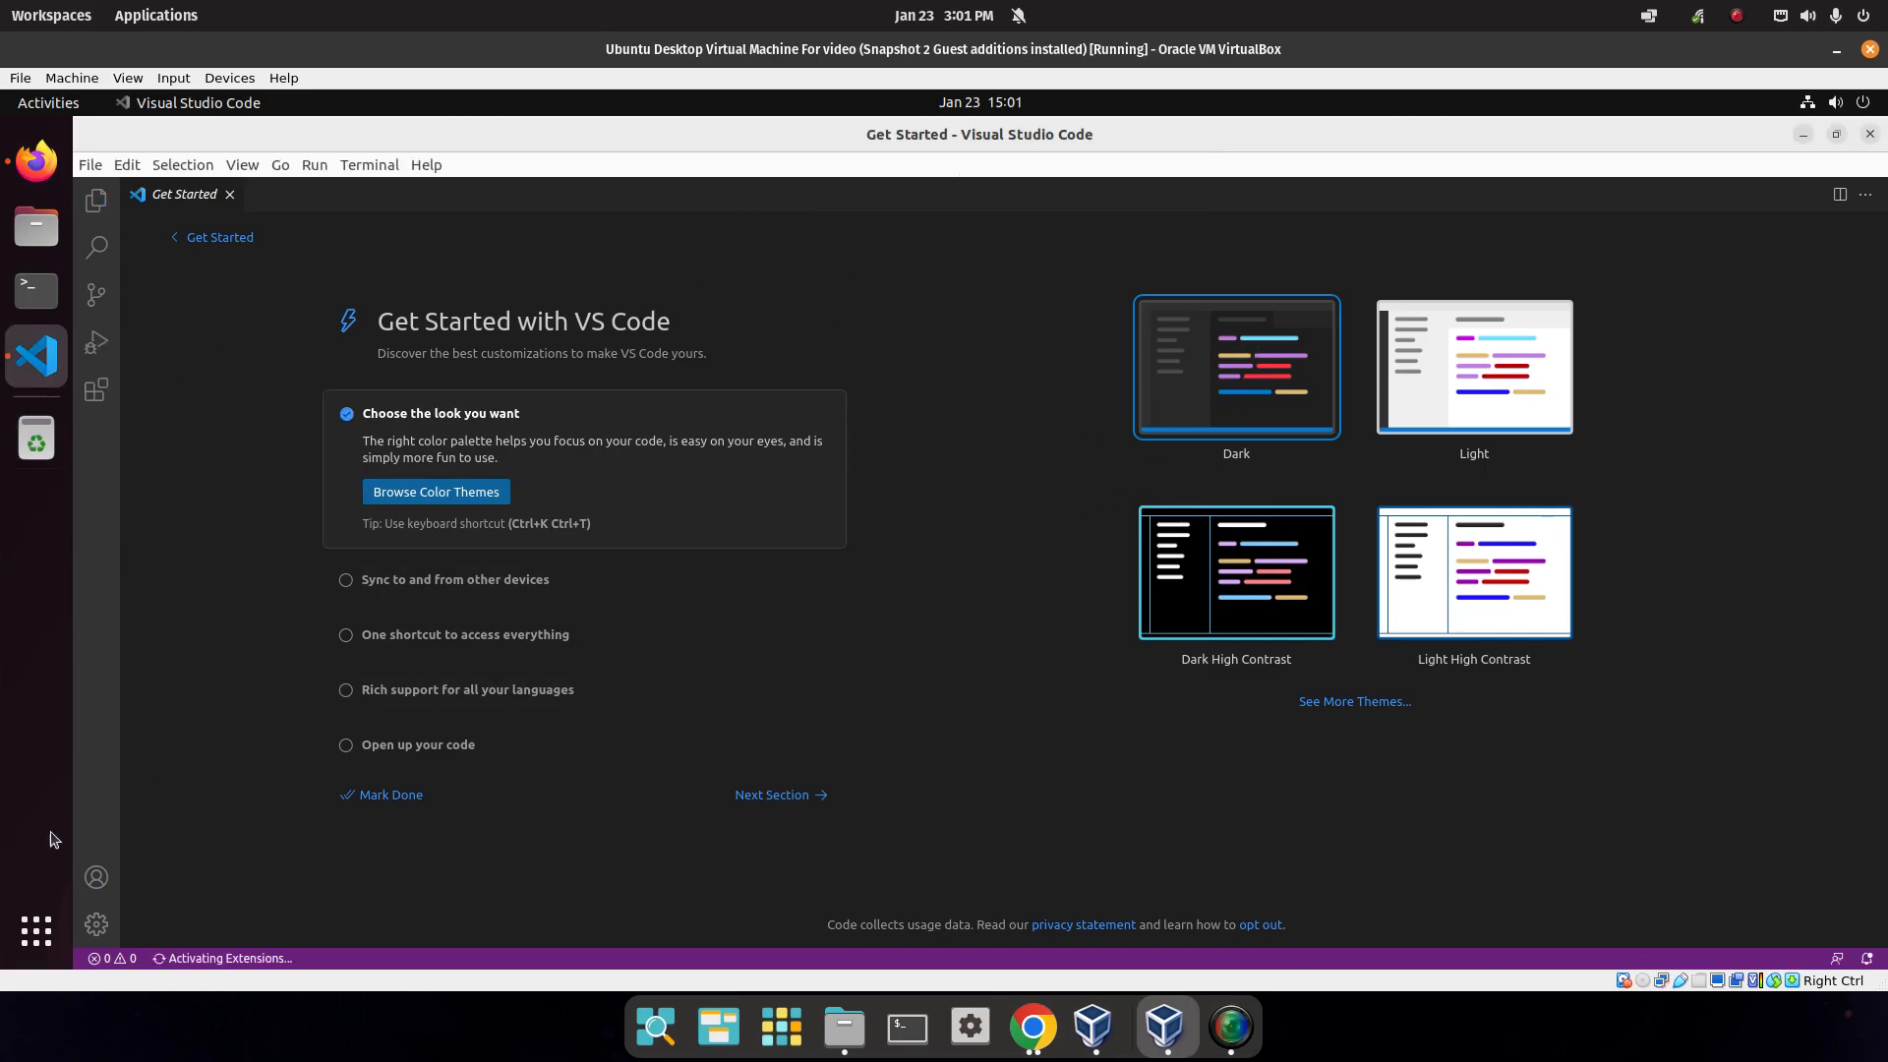
left_click(96, 924)
left_click(200, 646)
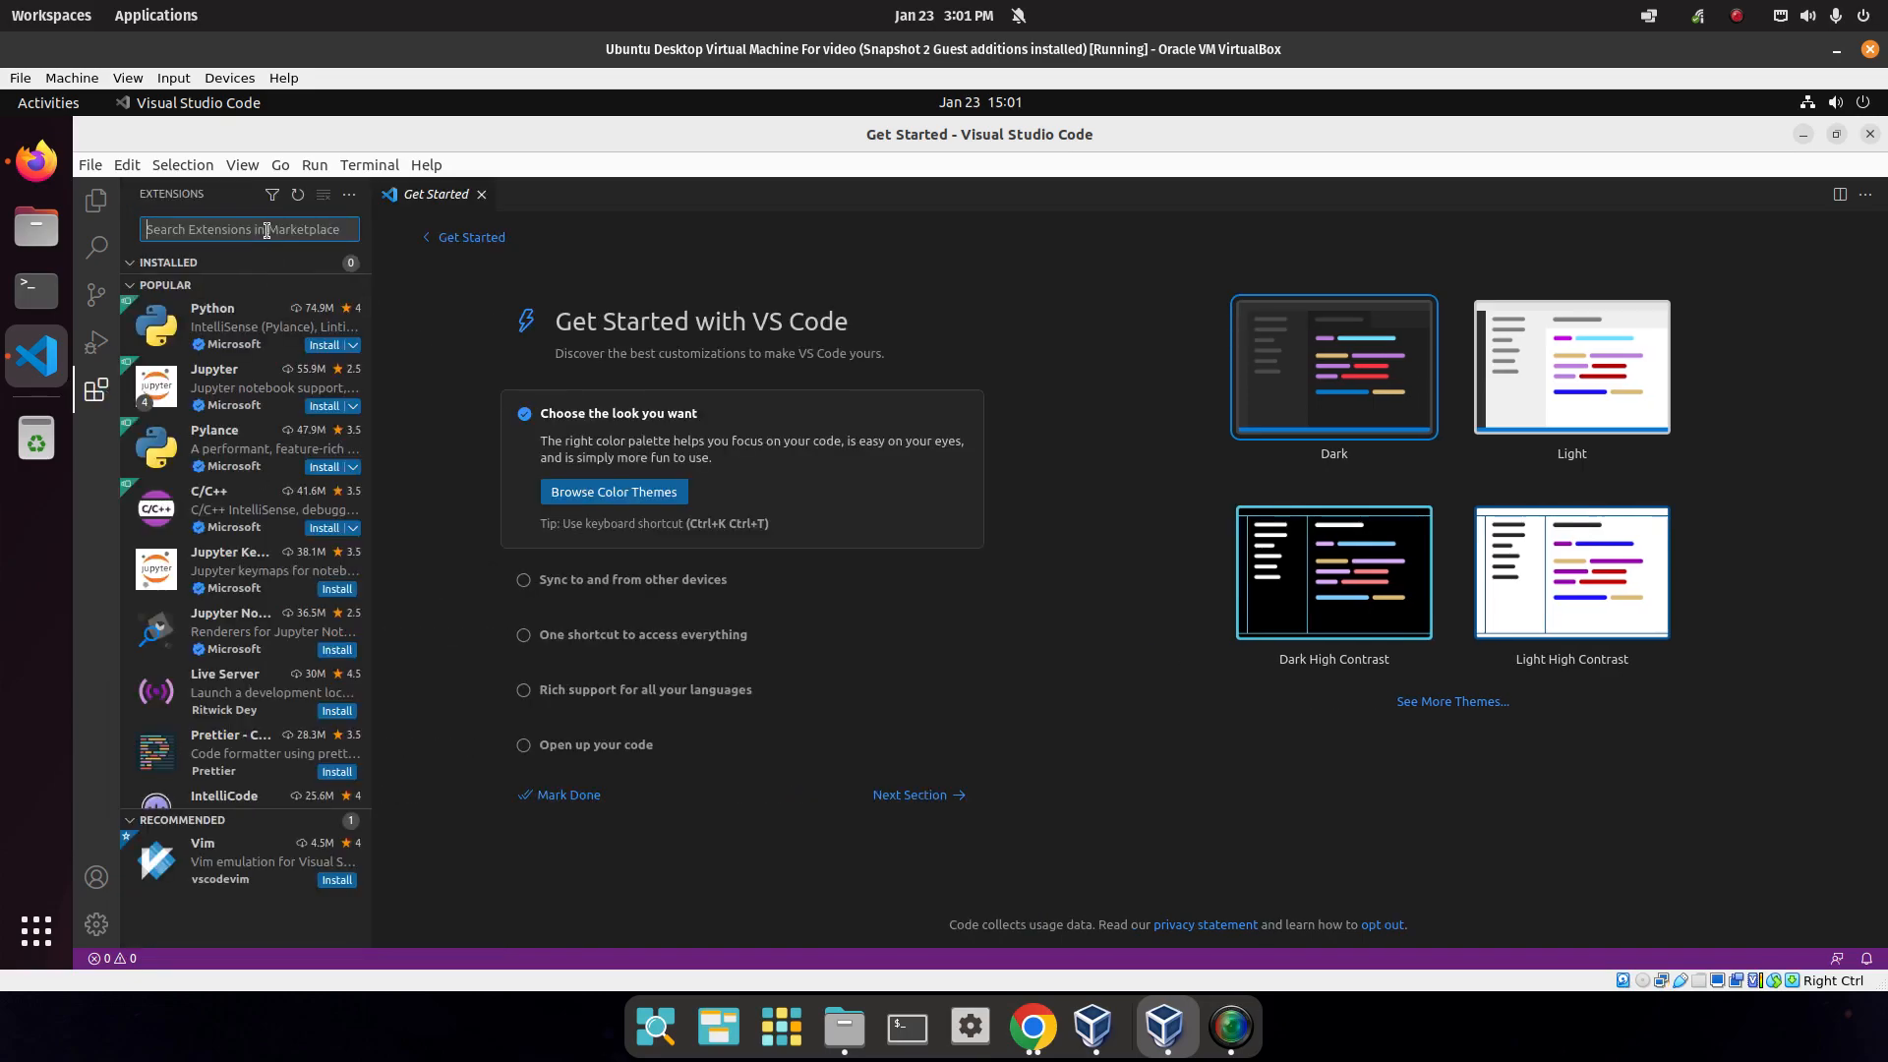
type("dracula")
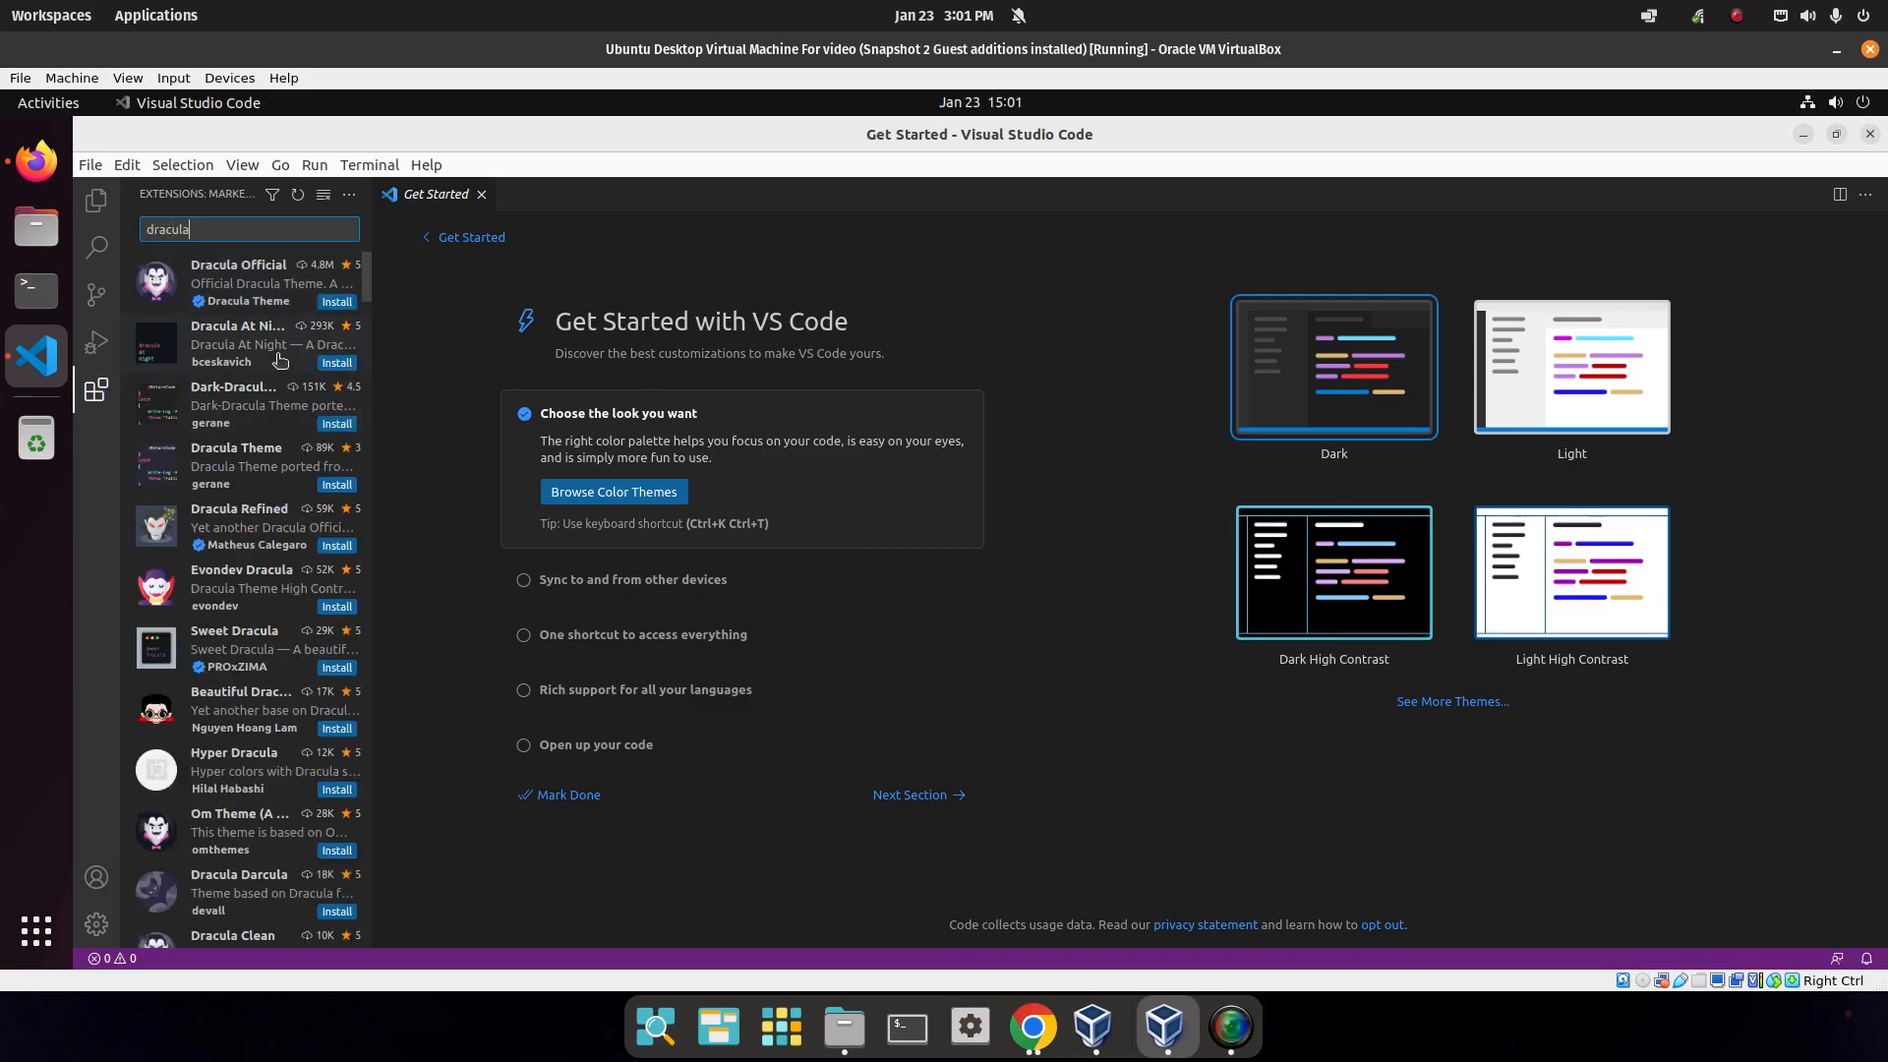
left_click(337, 302)
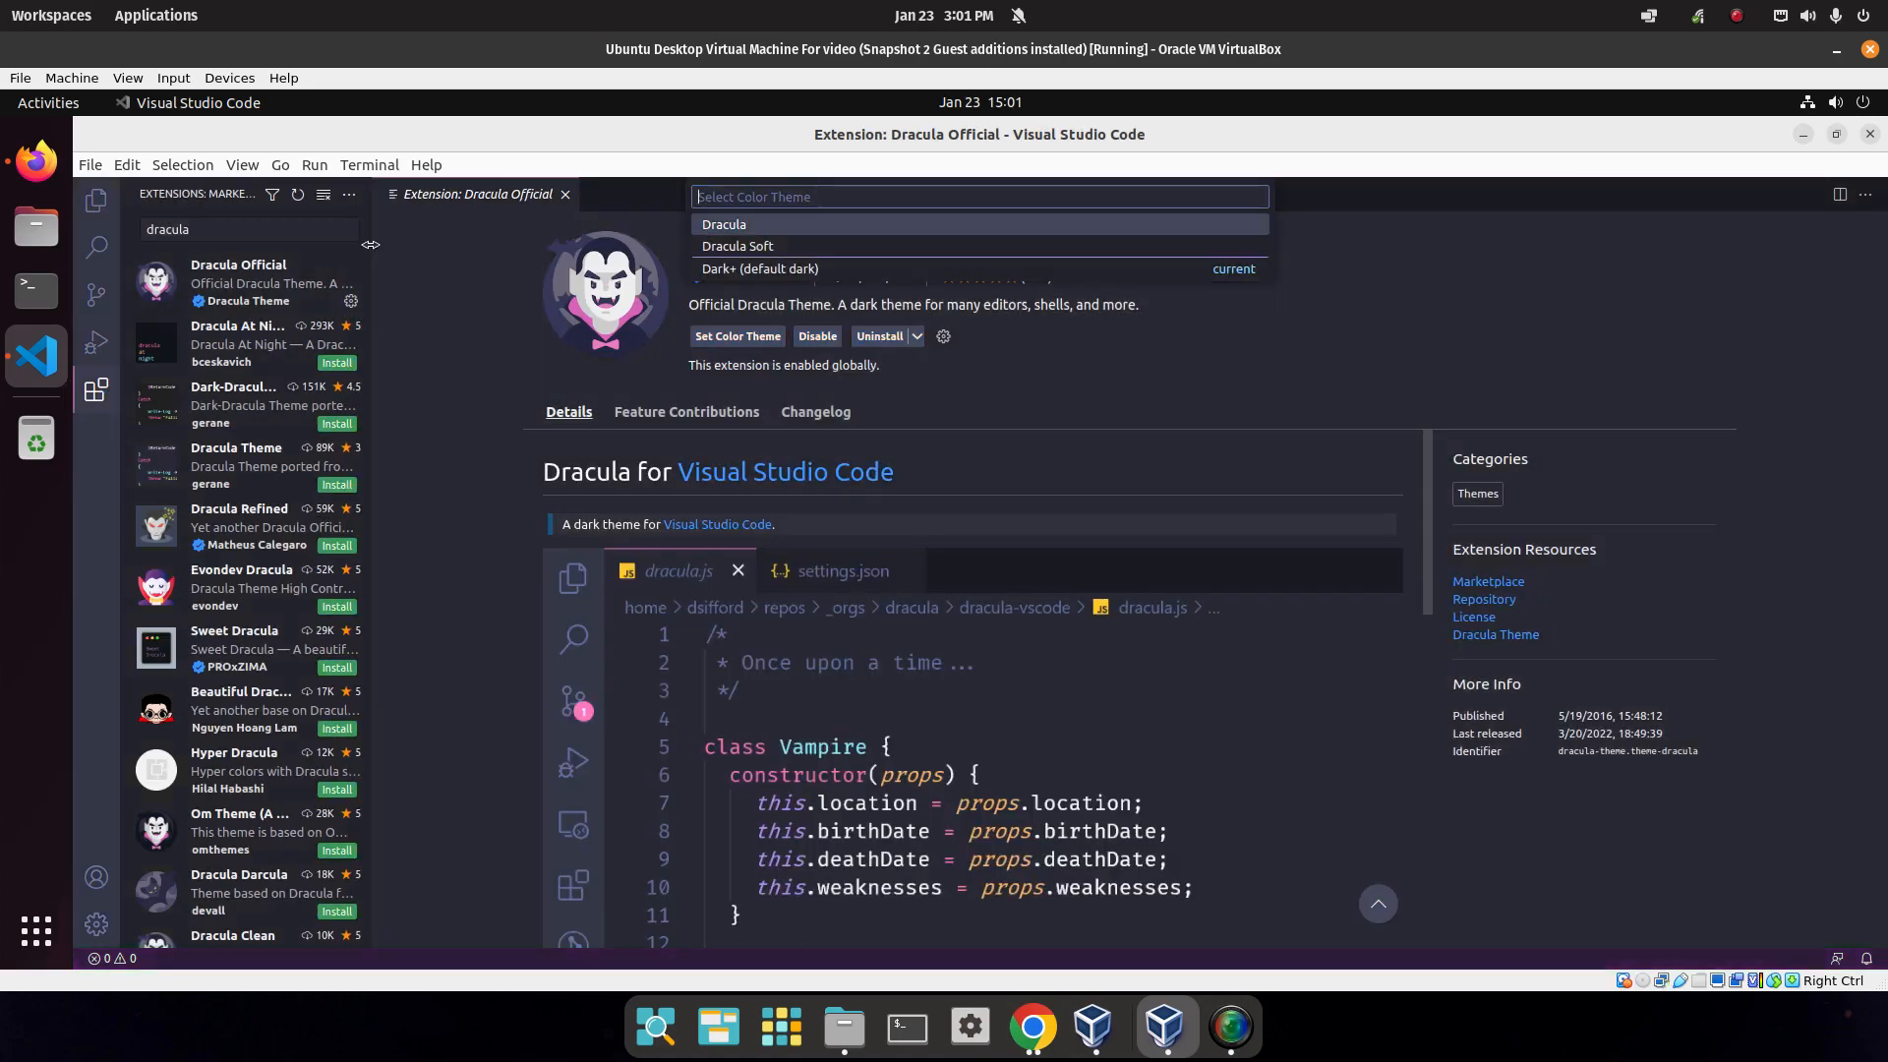
Widen the extensions sidebar, apply the Dracula color theme and clear the marketplace search.
left_click_drag(370, 245, 456, 251)
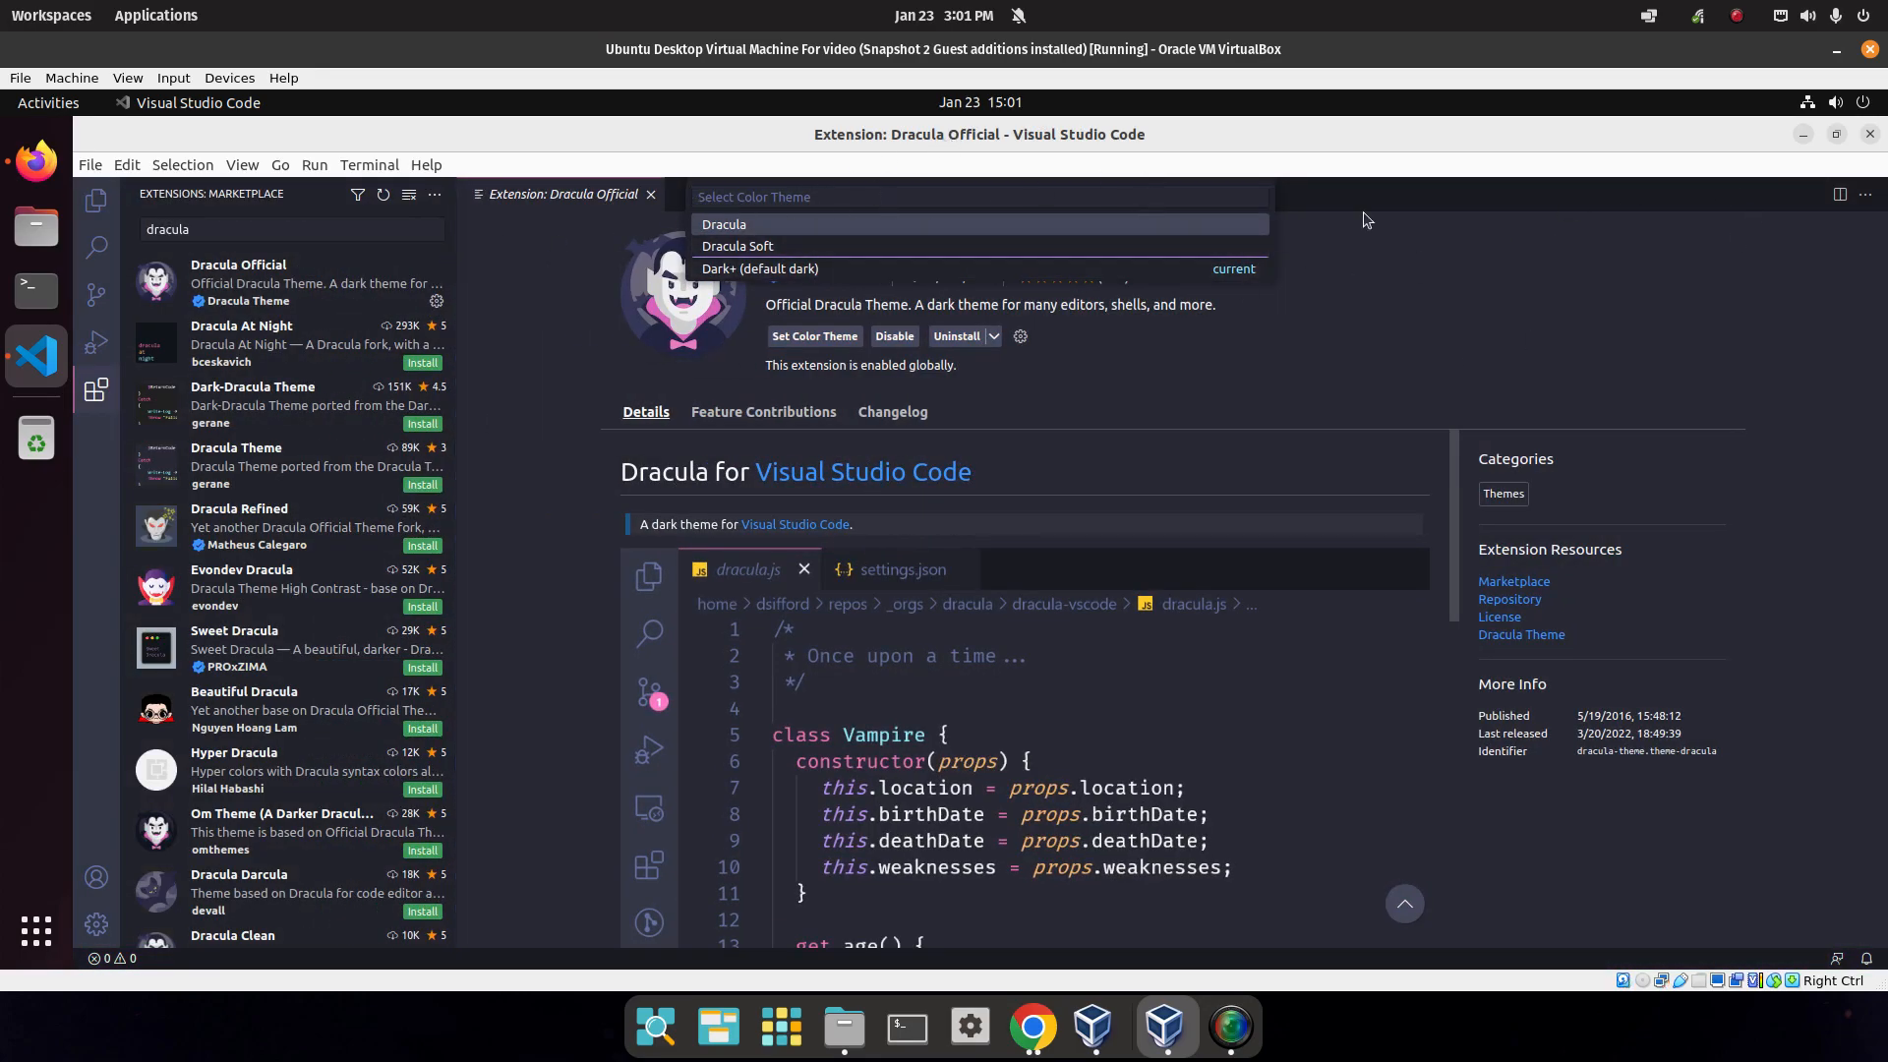
left_click(763, 232)
double_click(314, 226)
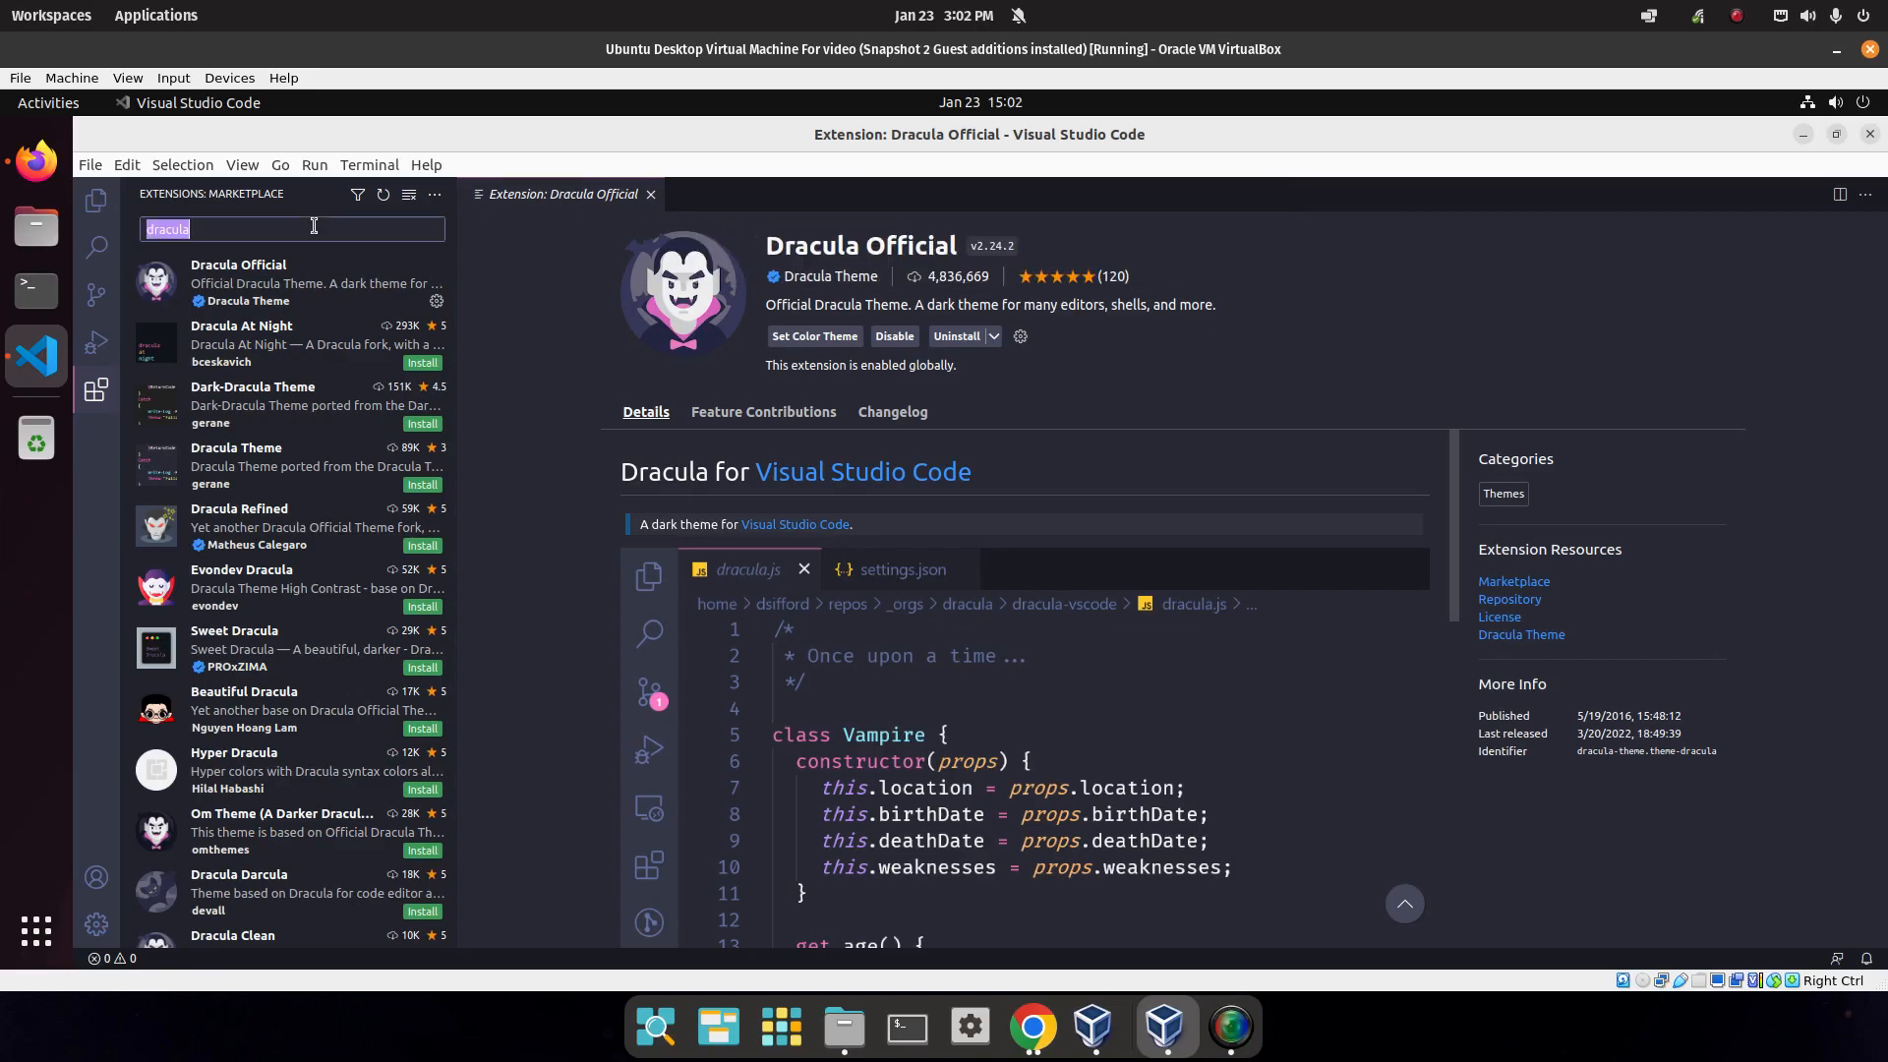
key("BackSpace")
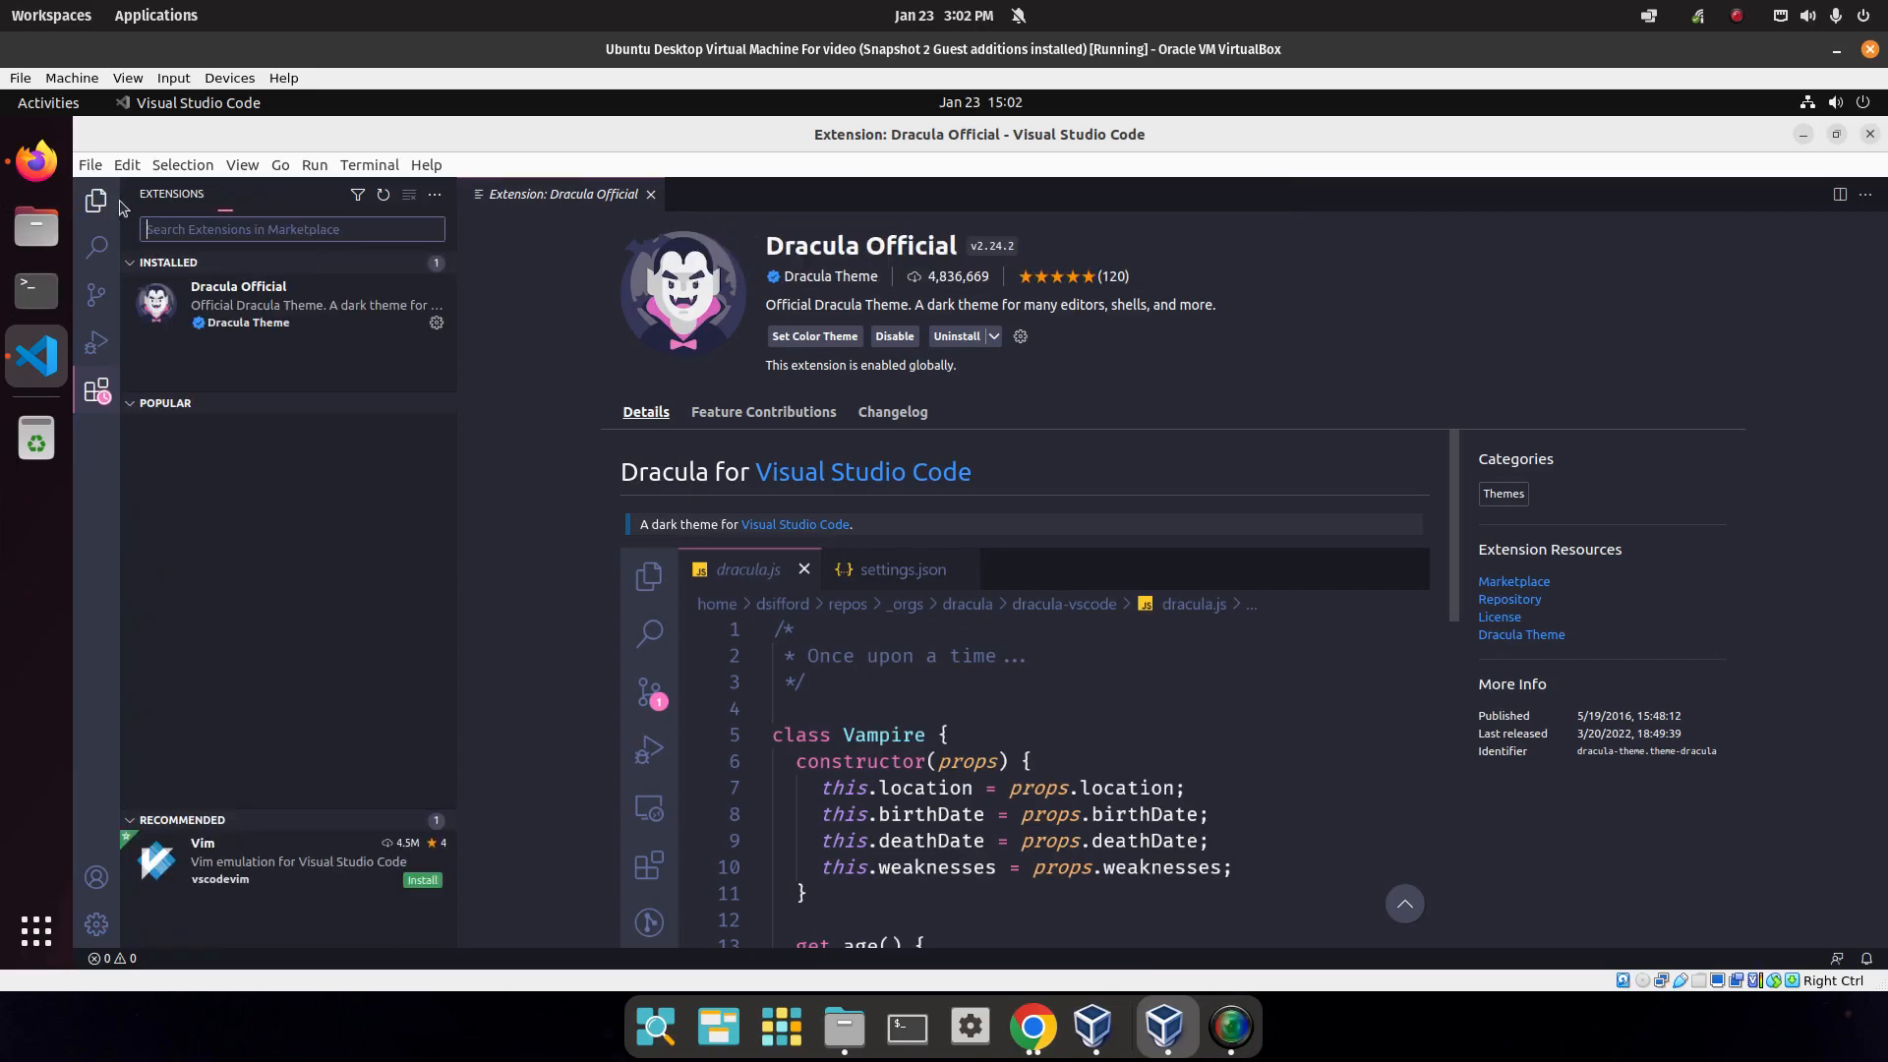
Bring up the Question 5 extension list in Firefox and tile Visual Studio Code and Firefox side by side.
left_click(37, 160)
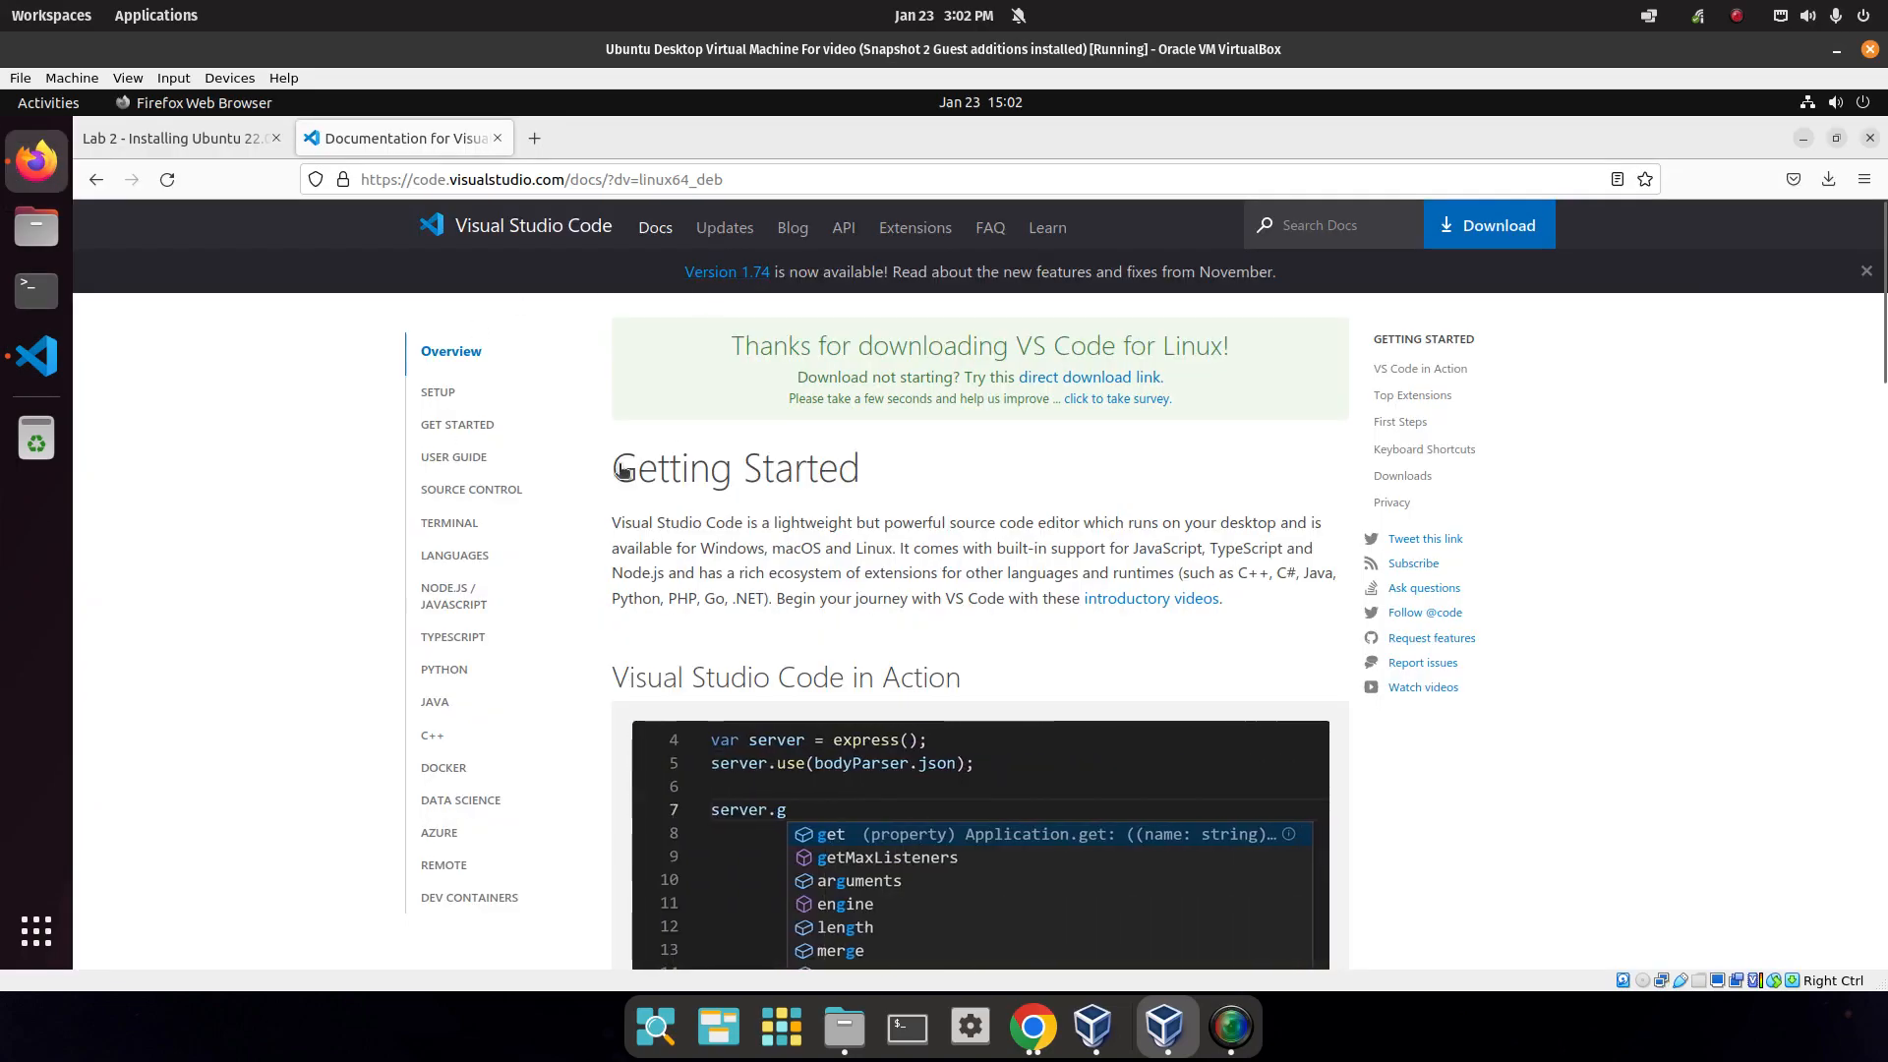
left_click(237, 152)
scroll(708, 444, "down", 3)
scroll(822, 499, "up", 3)
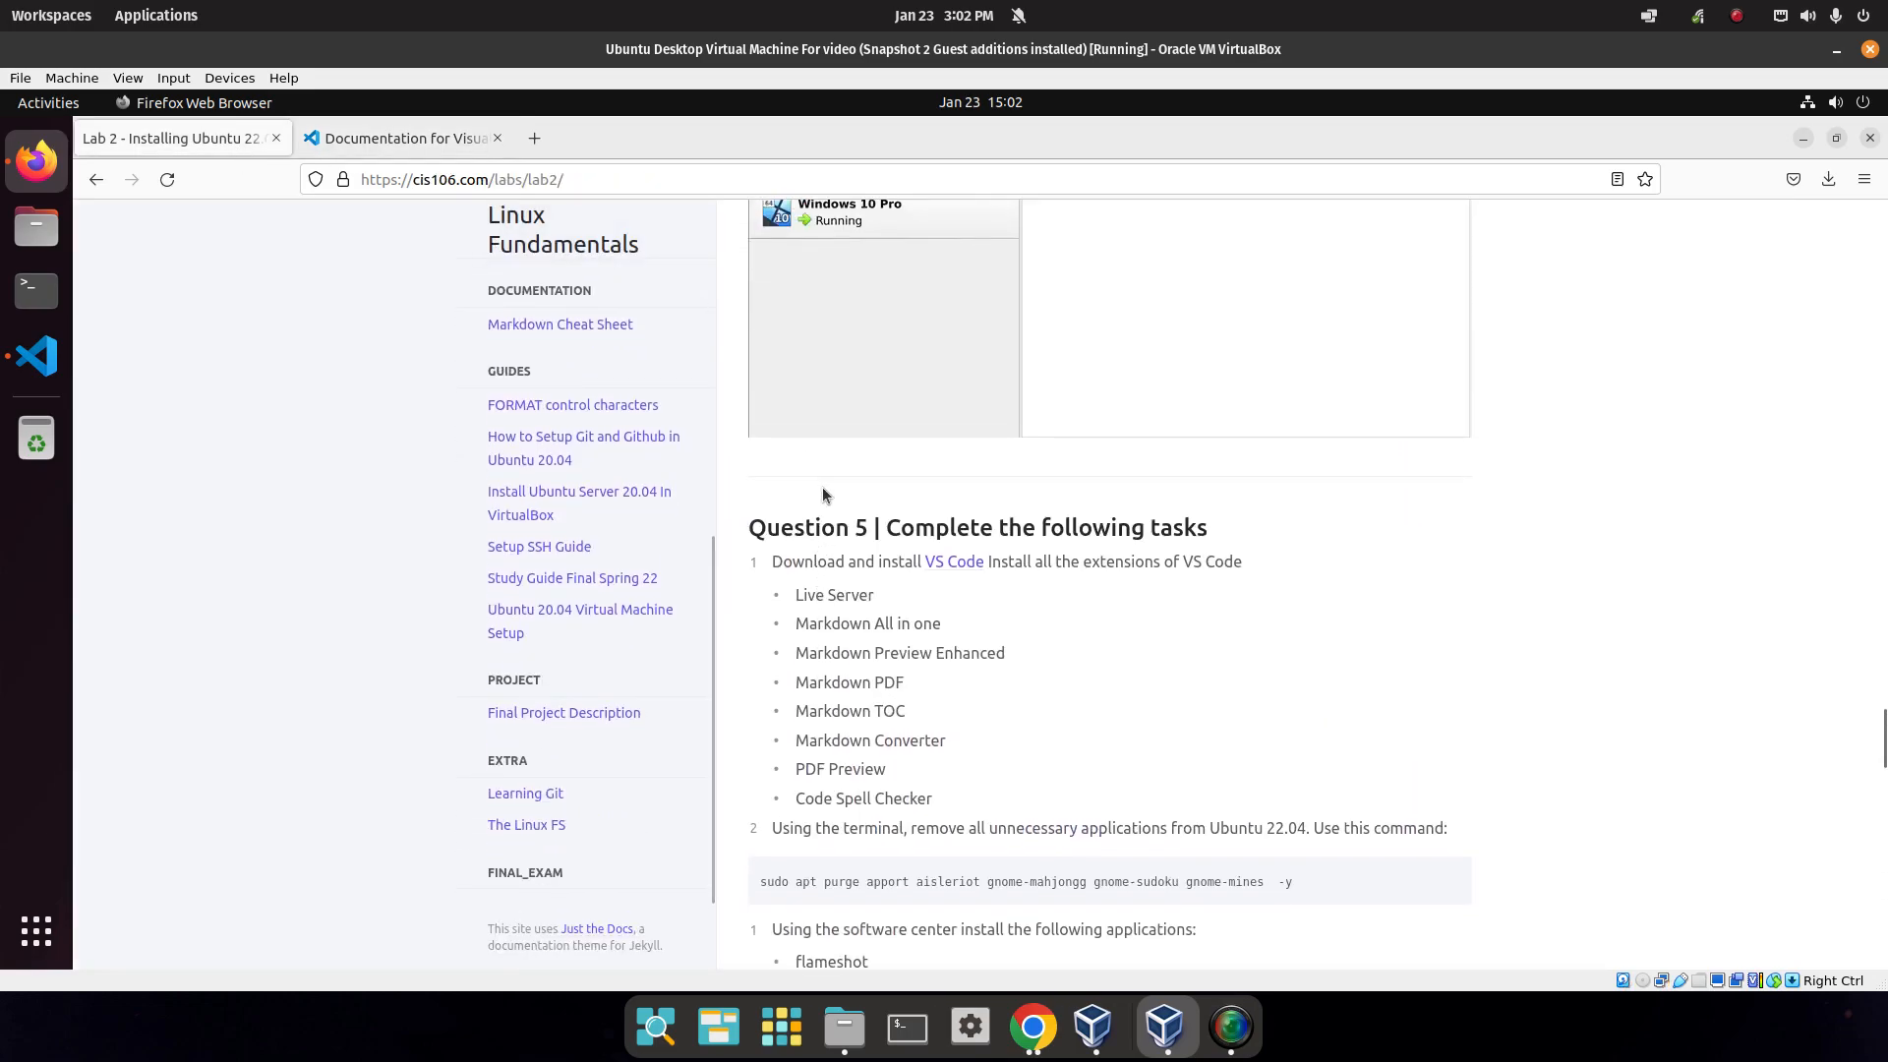
scroll(822, 489, "down", 3)
double_click(1041, 150)
left_click(954, 156)
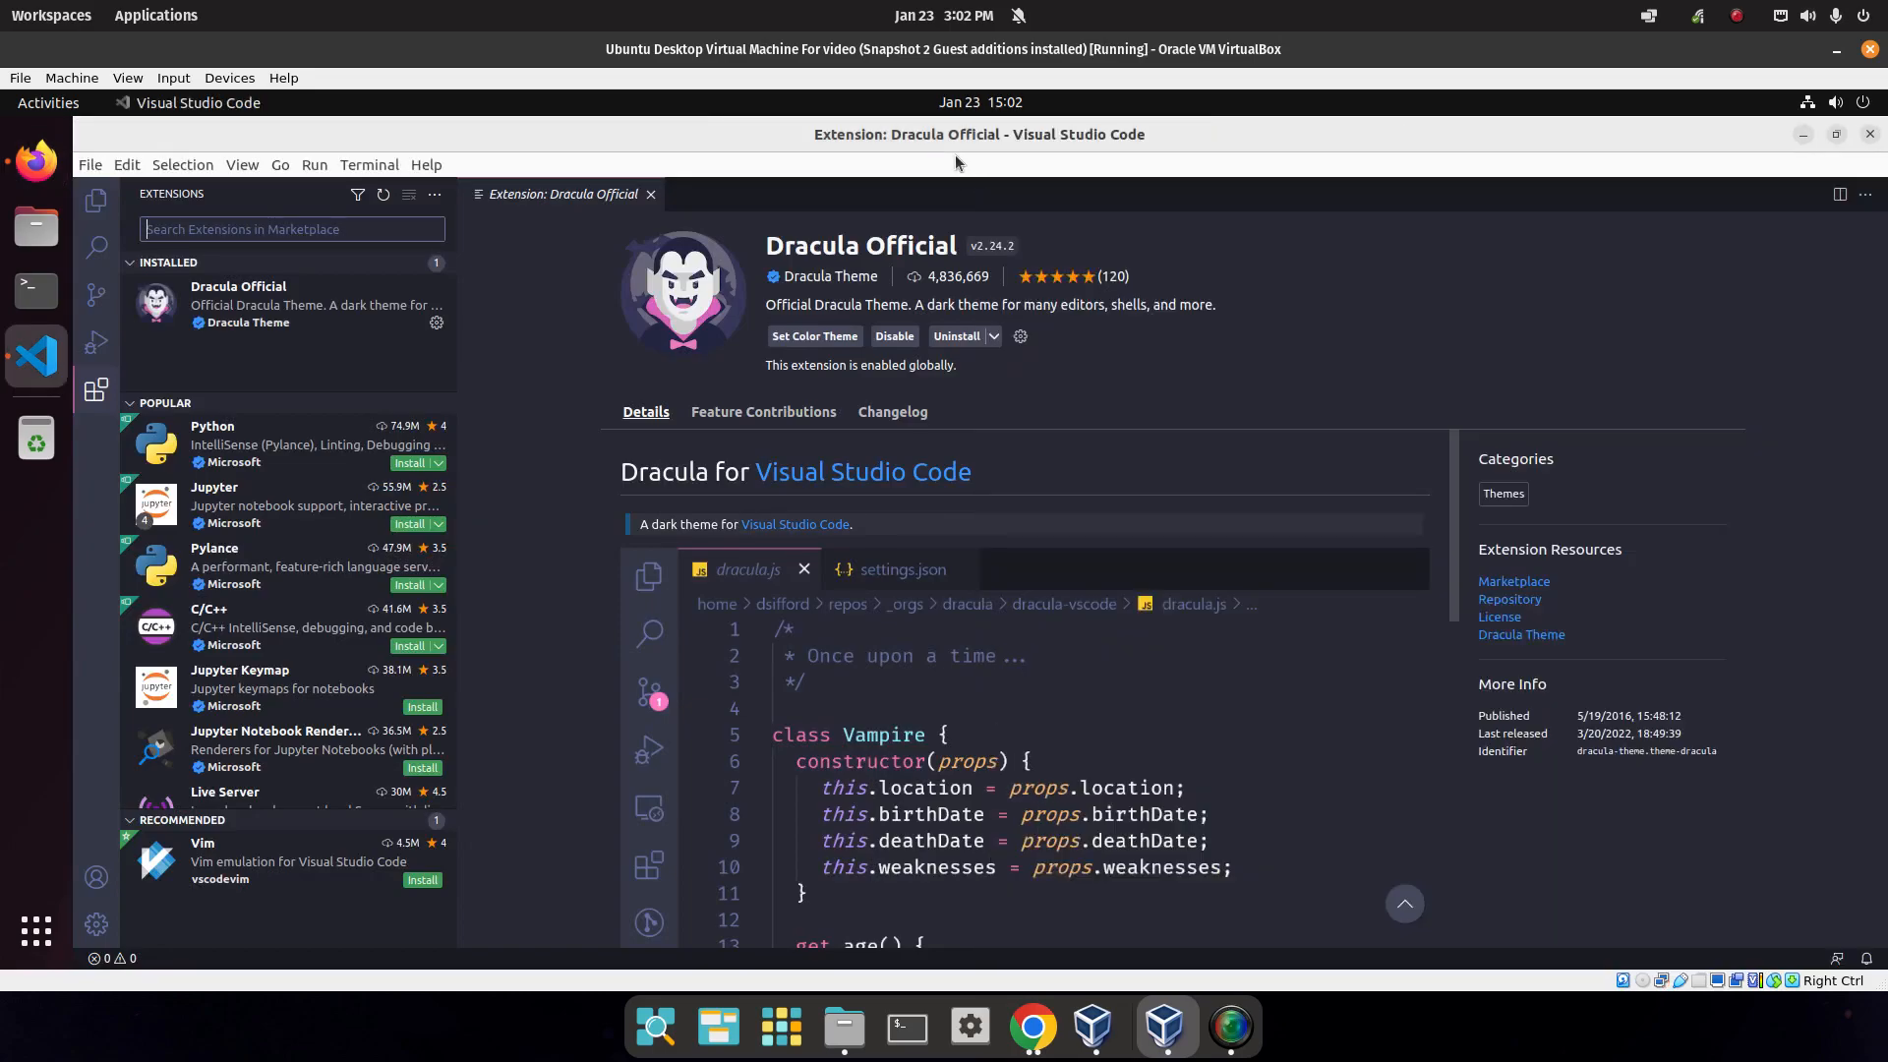
key("super+Left")
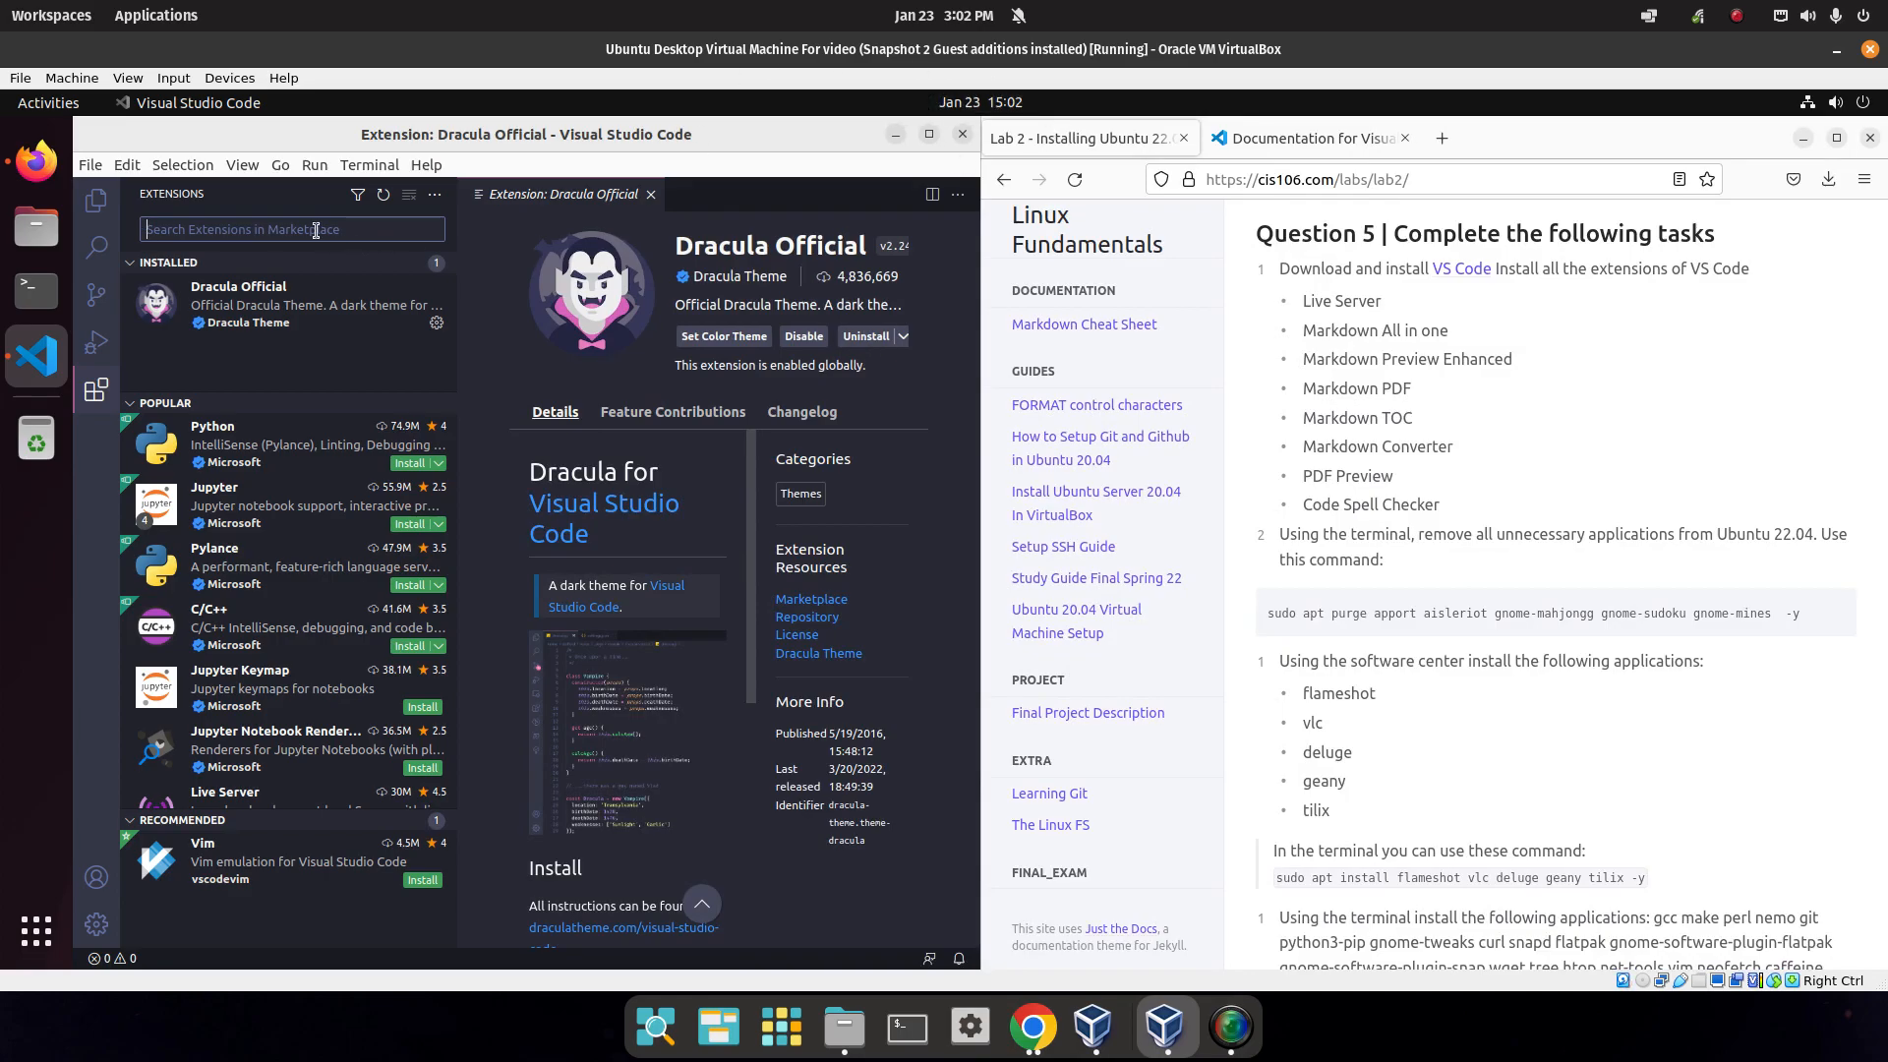
left_click(1315, 238)
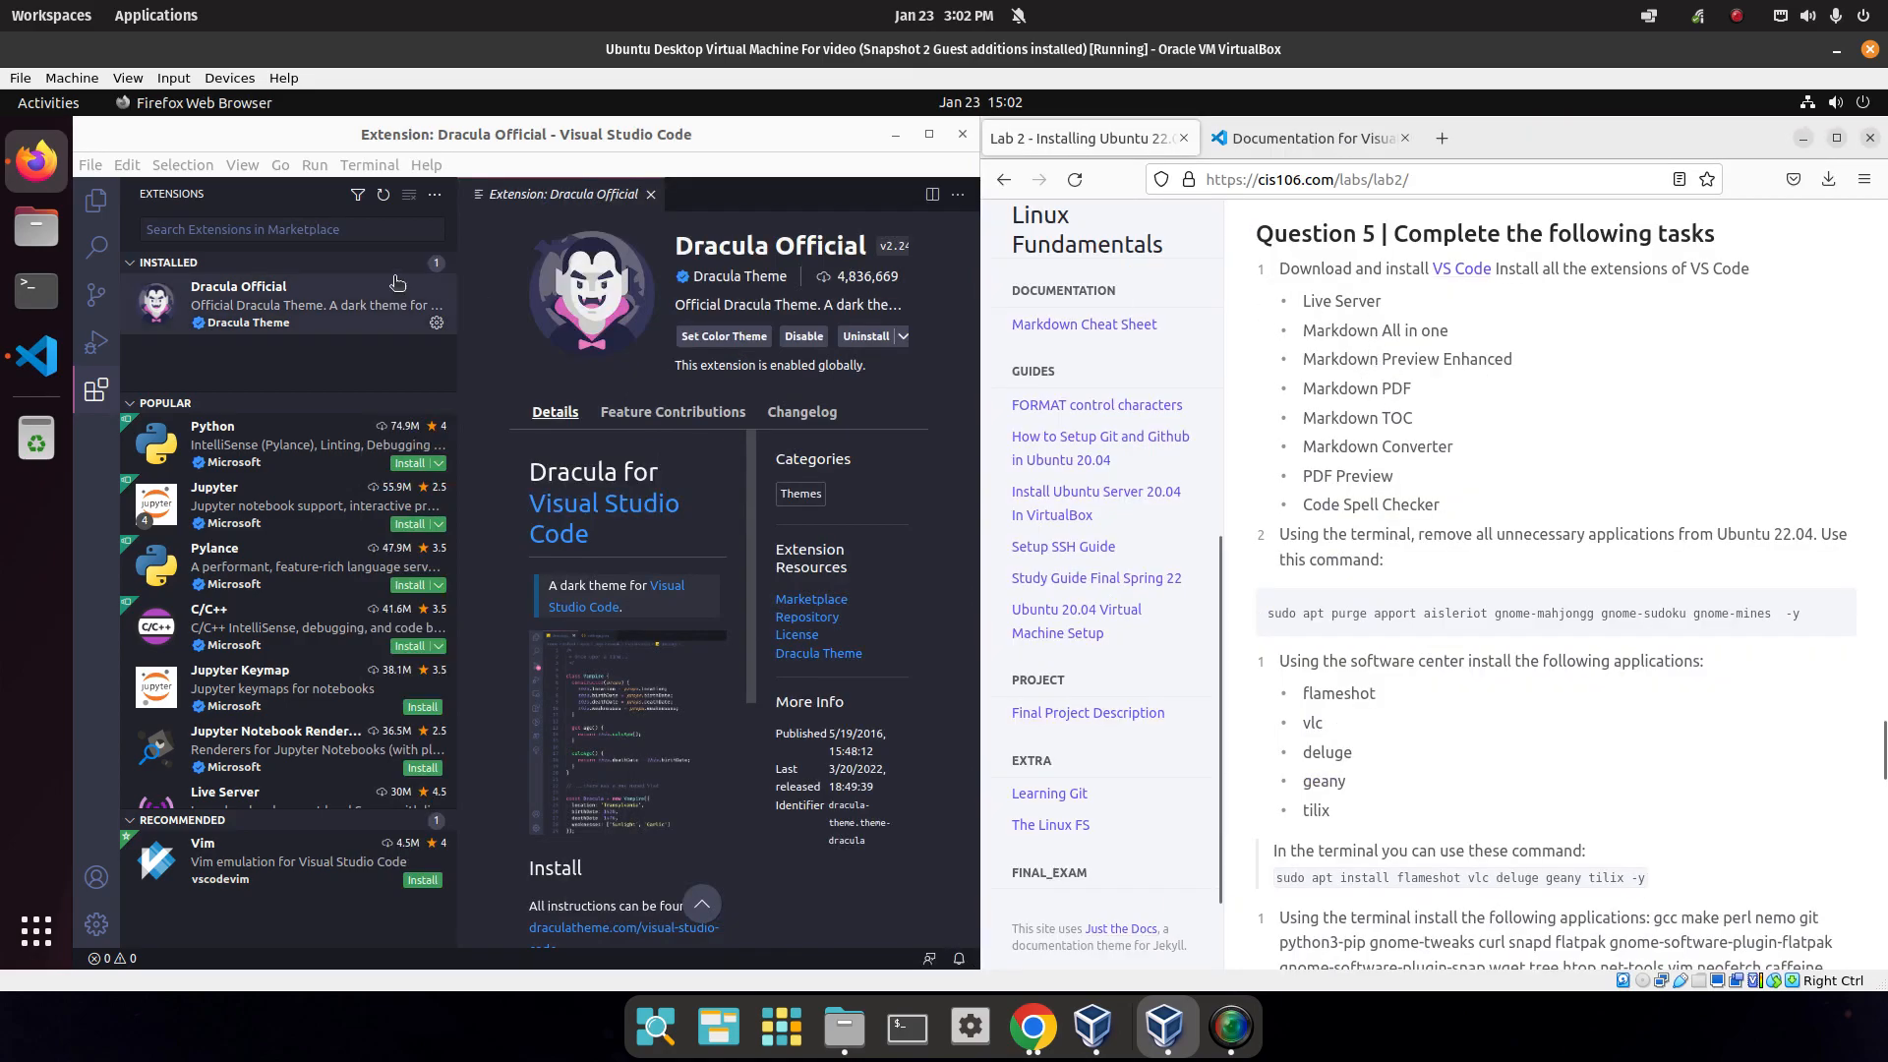
Search the extension marketplace for "live server" and install the Live Server extension by Ritwick Dey.
left_click(364, 232)
type("live server")
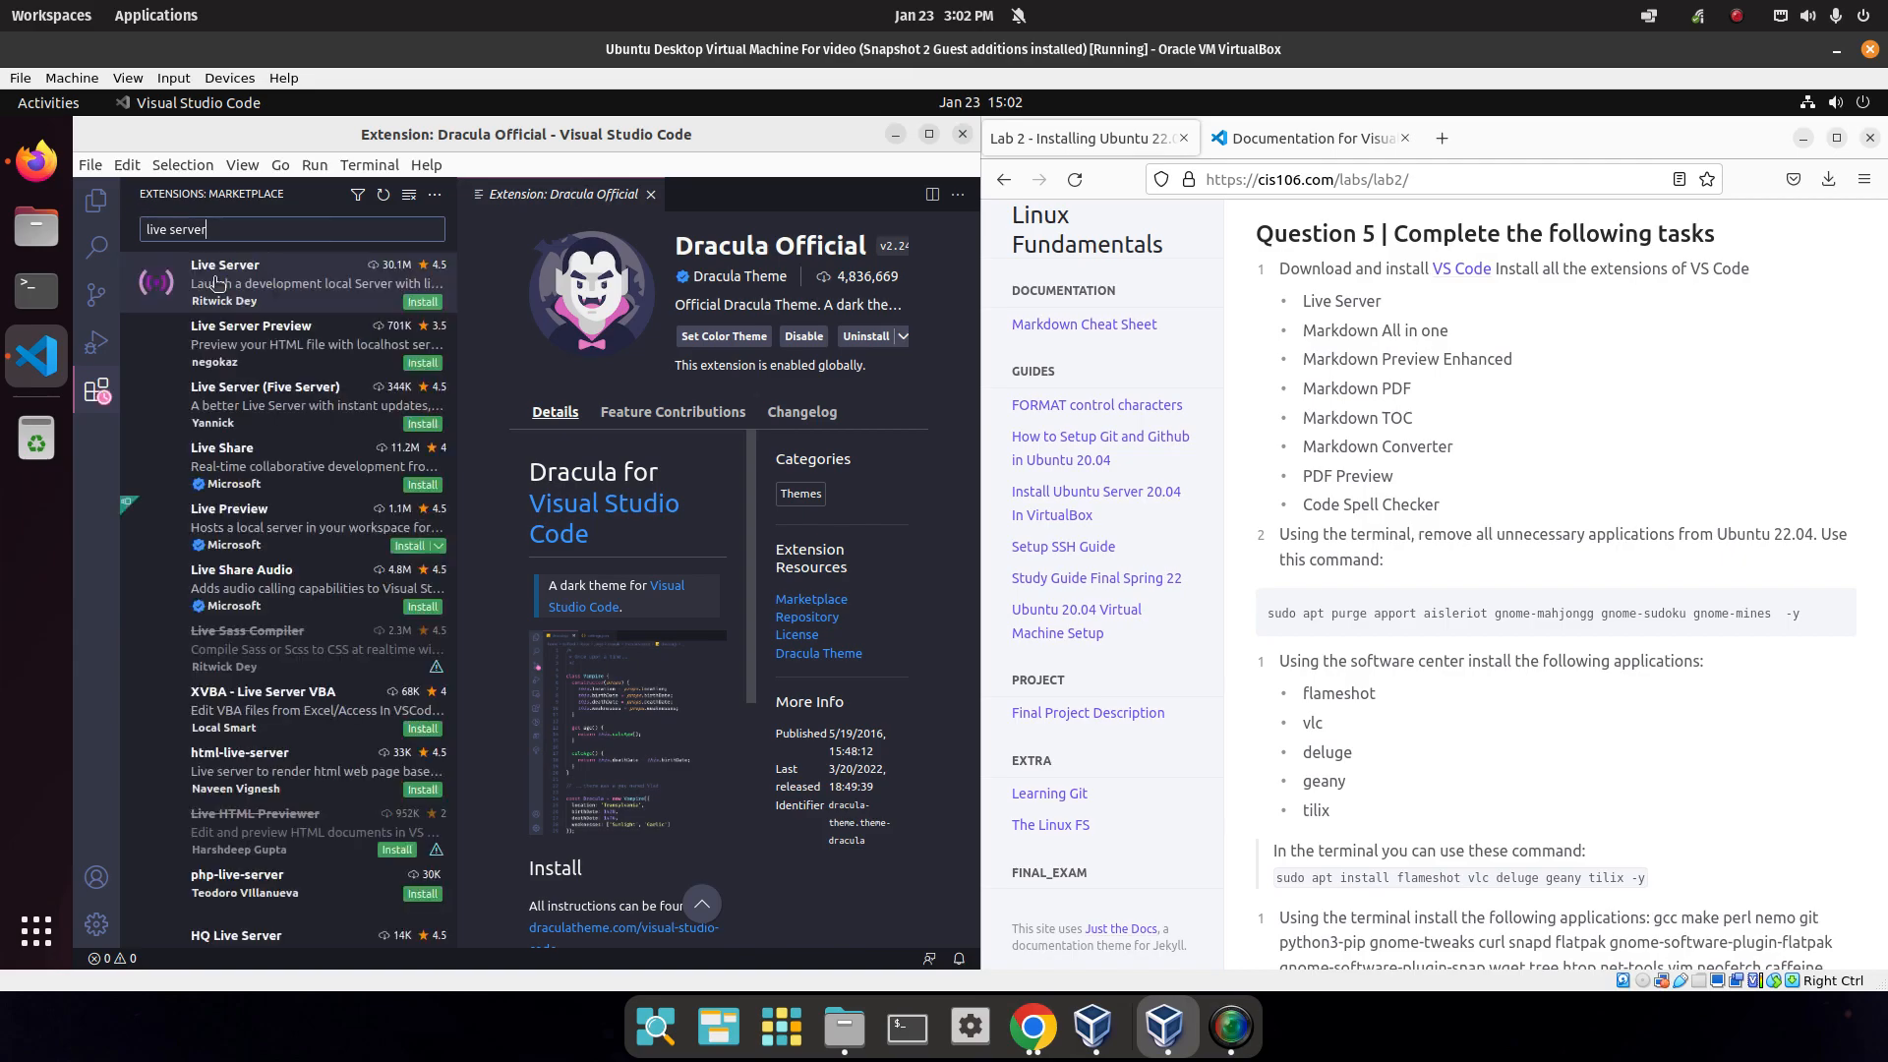
left_click(423, 302)
Search the extension marketplace for "markdown all in one" and install Markdown All in One.
triple_click(291, 225)
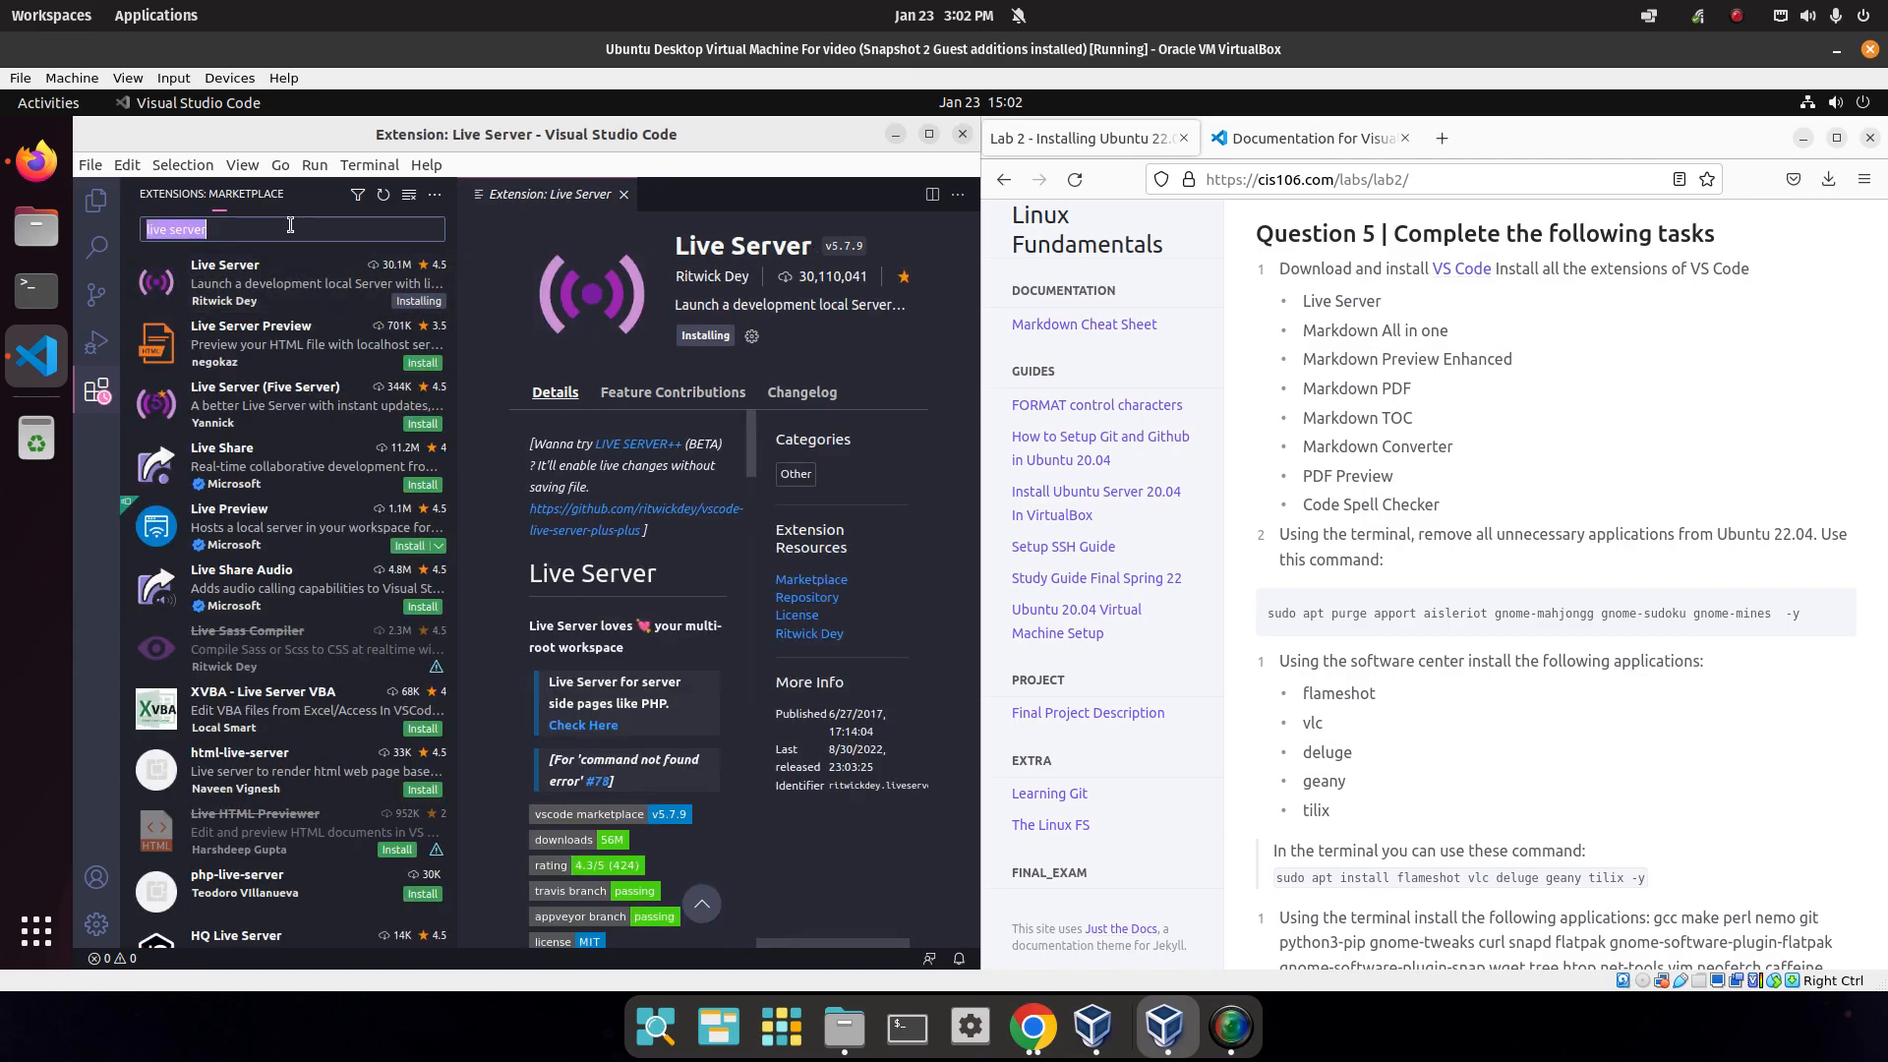
key("BackSpace")
type("k,a")
key("BackSpace")
key("BackSpace")
key("BackSpace")
type("marr")
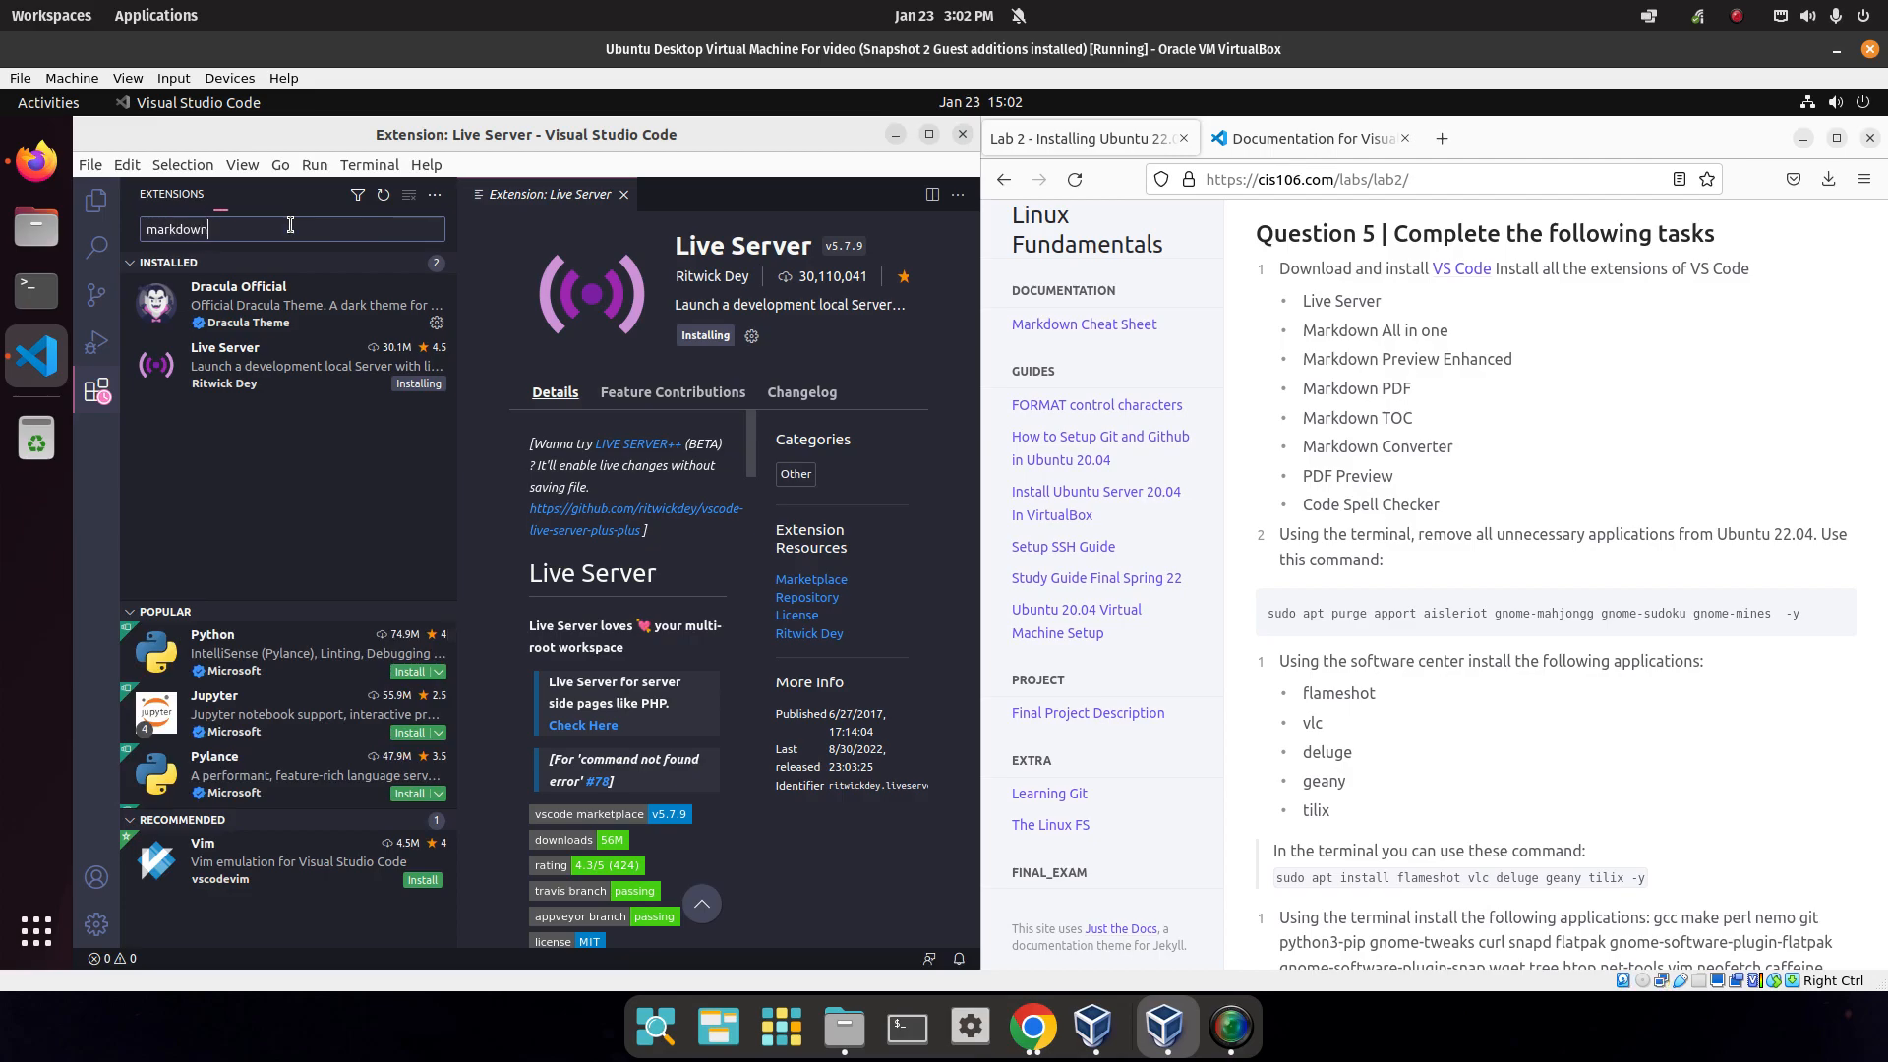
type("down all in one")
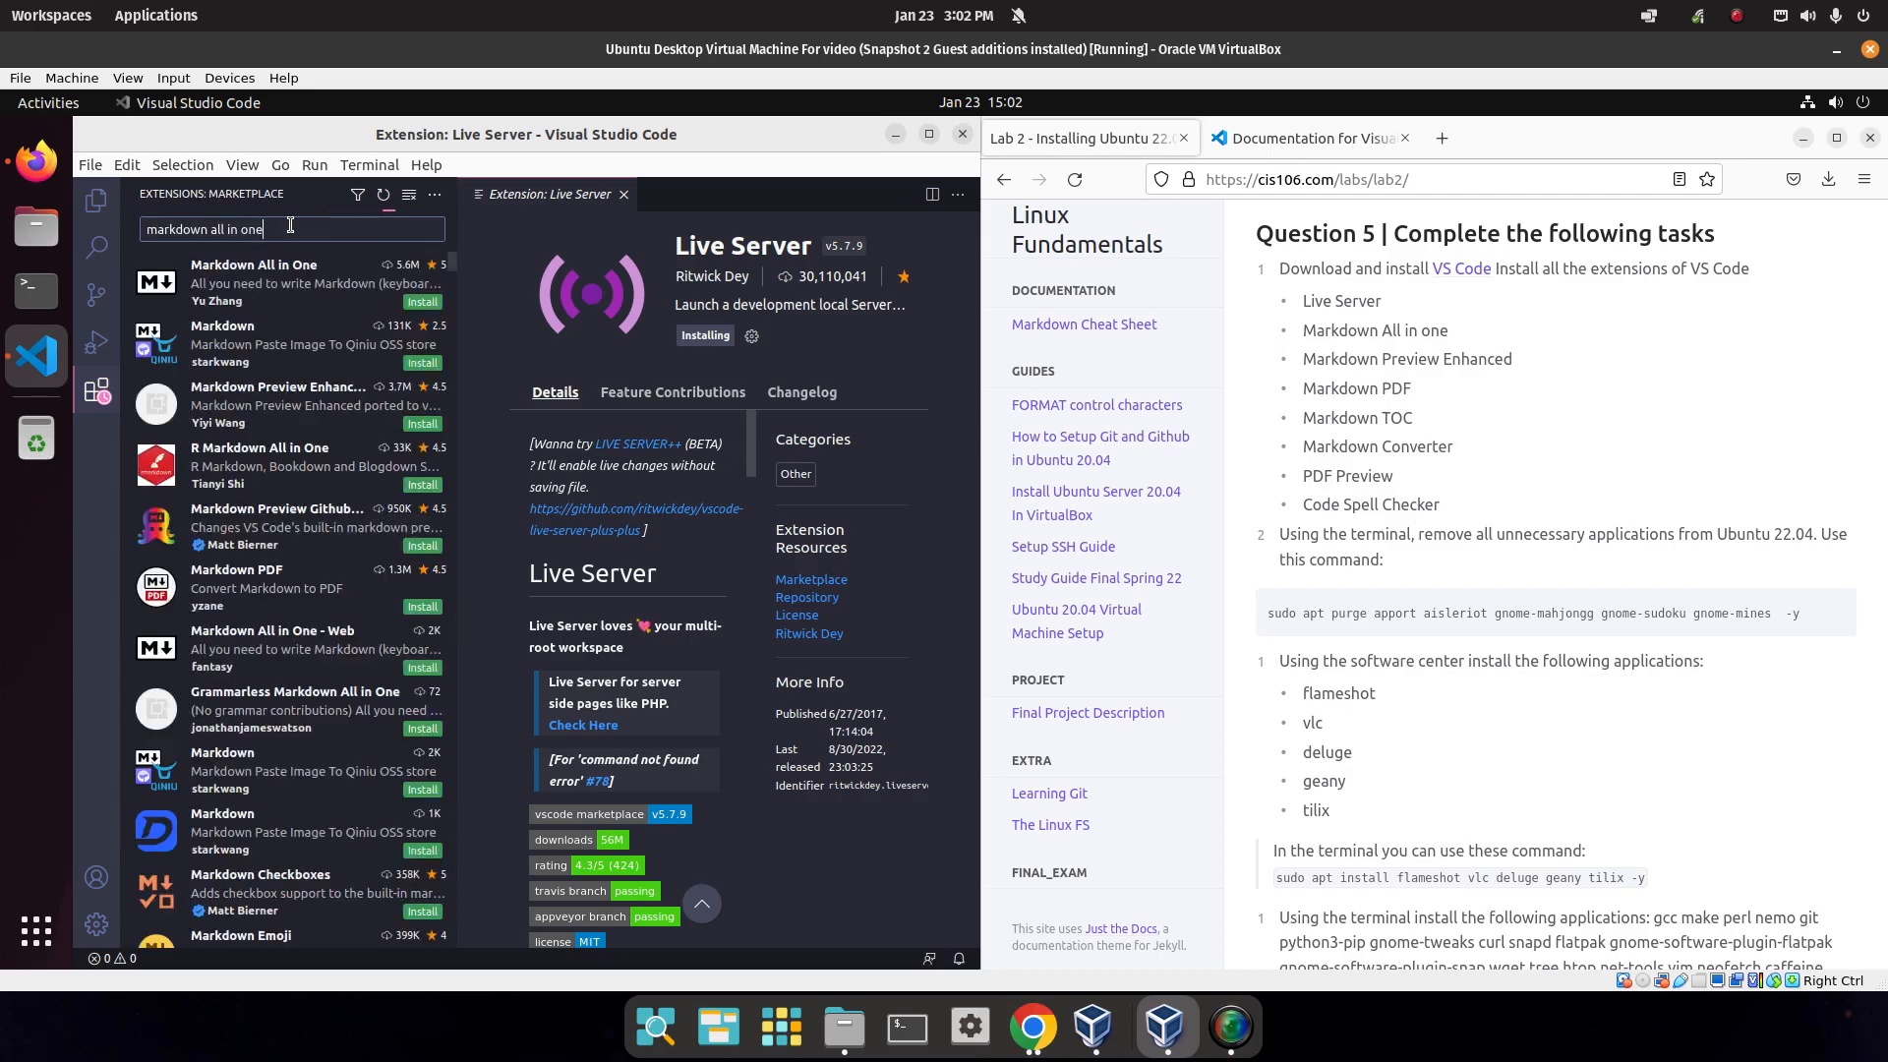
left_click(422, 301)
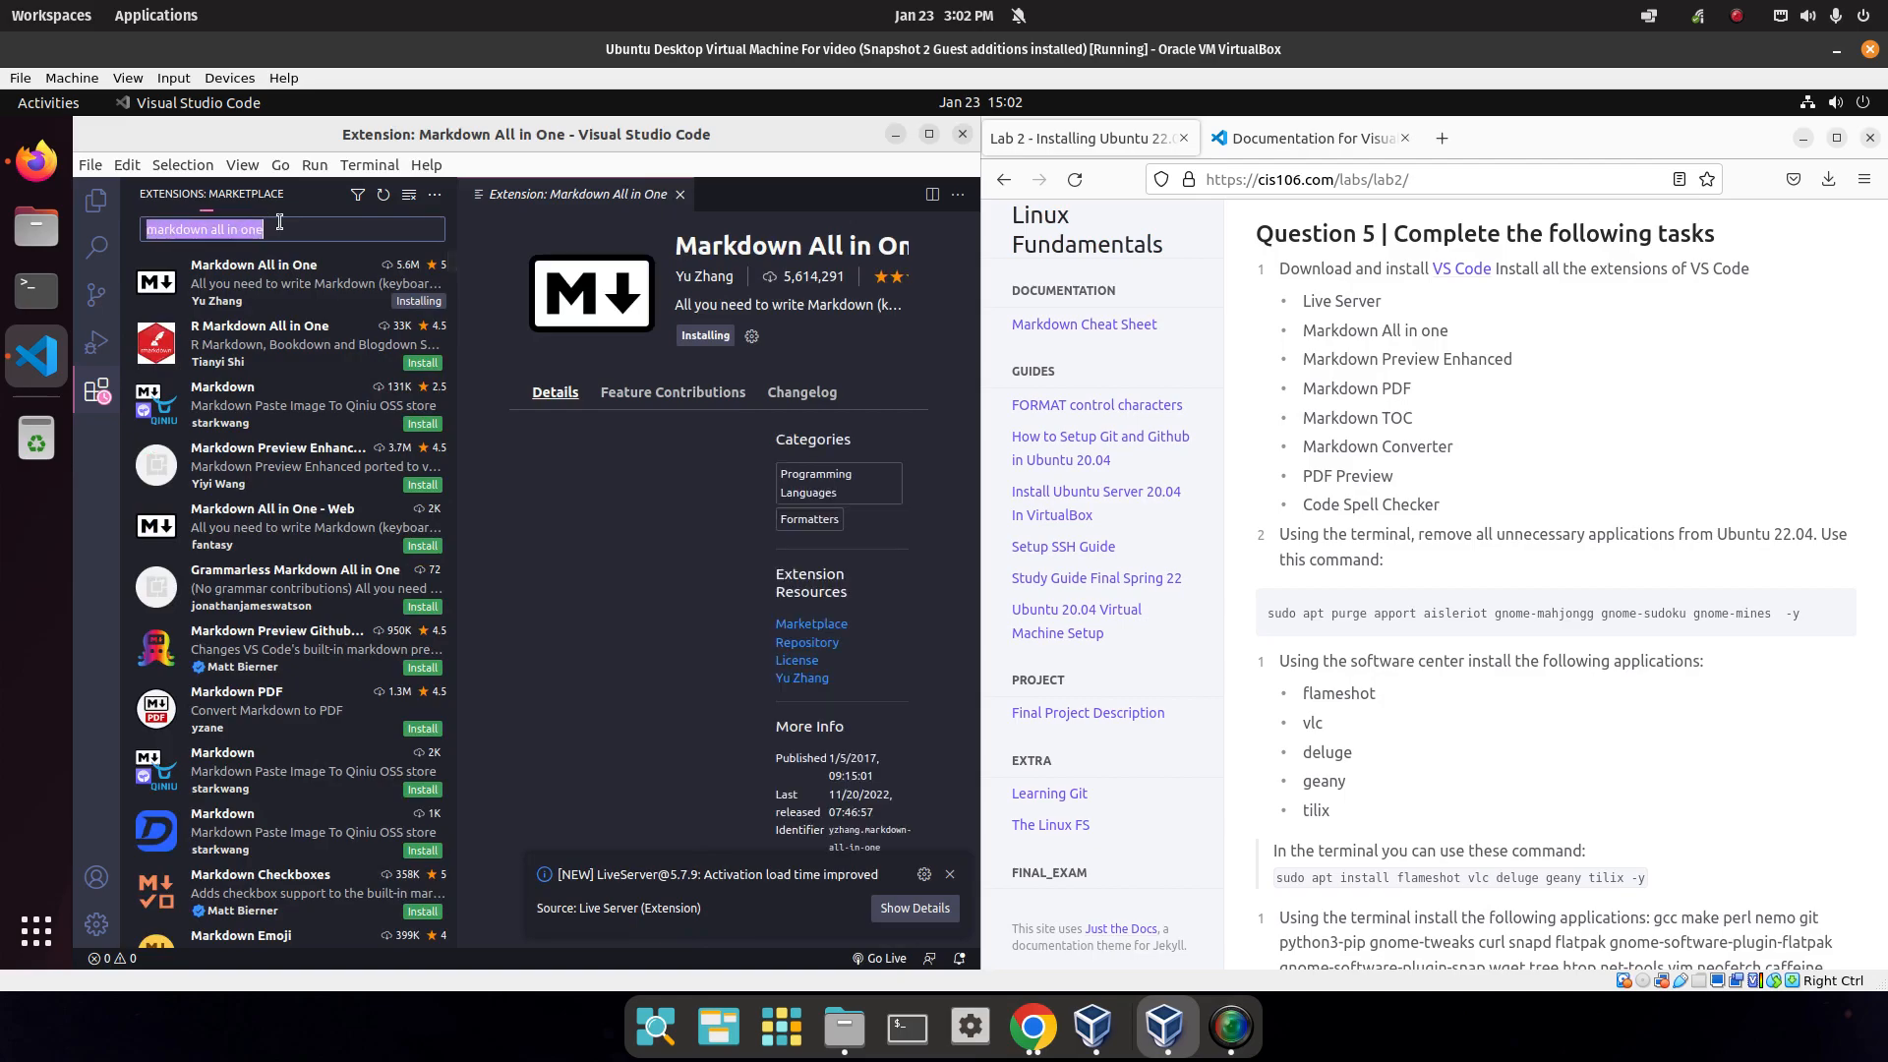
Find Markdown Preview Enhanced in the extension marketplace and install it.
triple_click(279, 225)
key("BackSpace")
type("mark down")
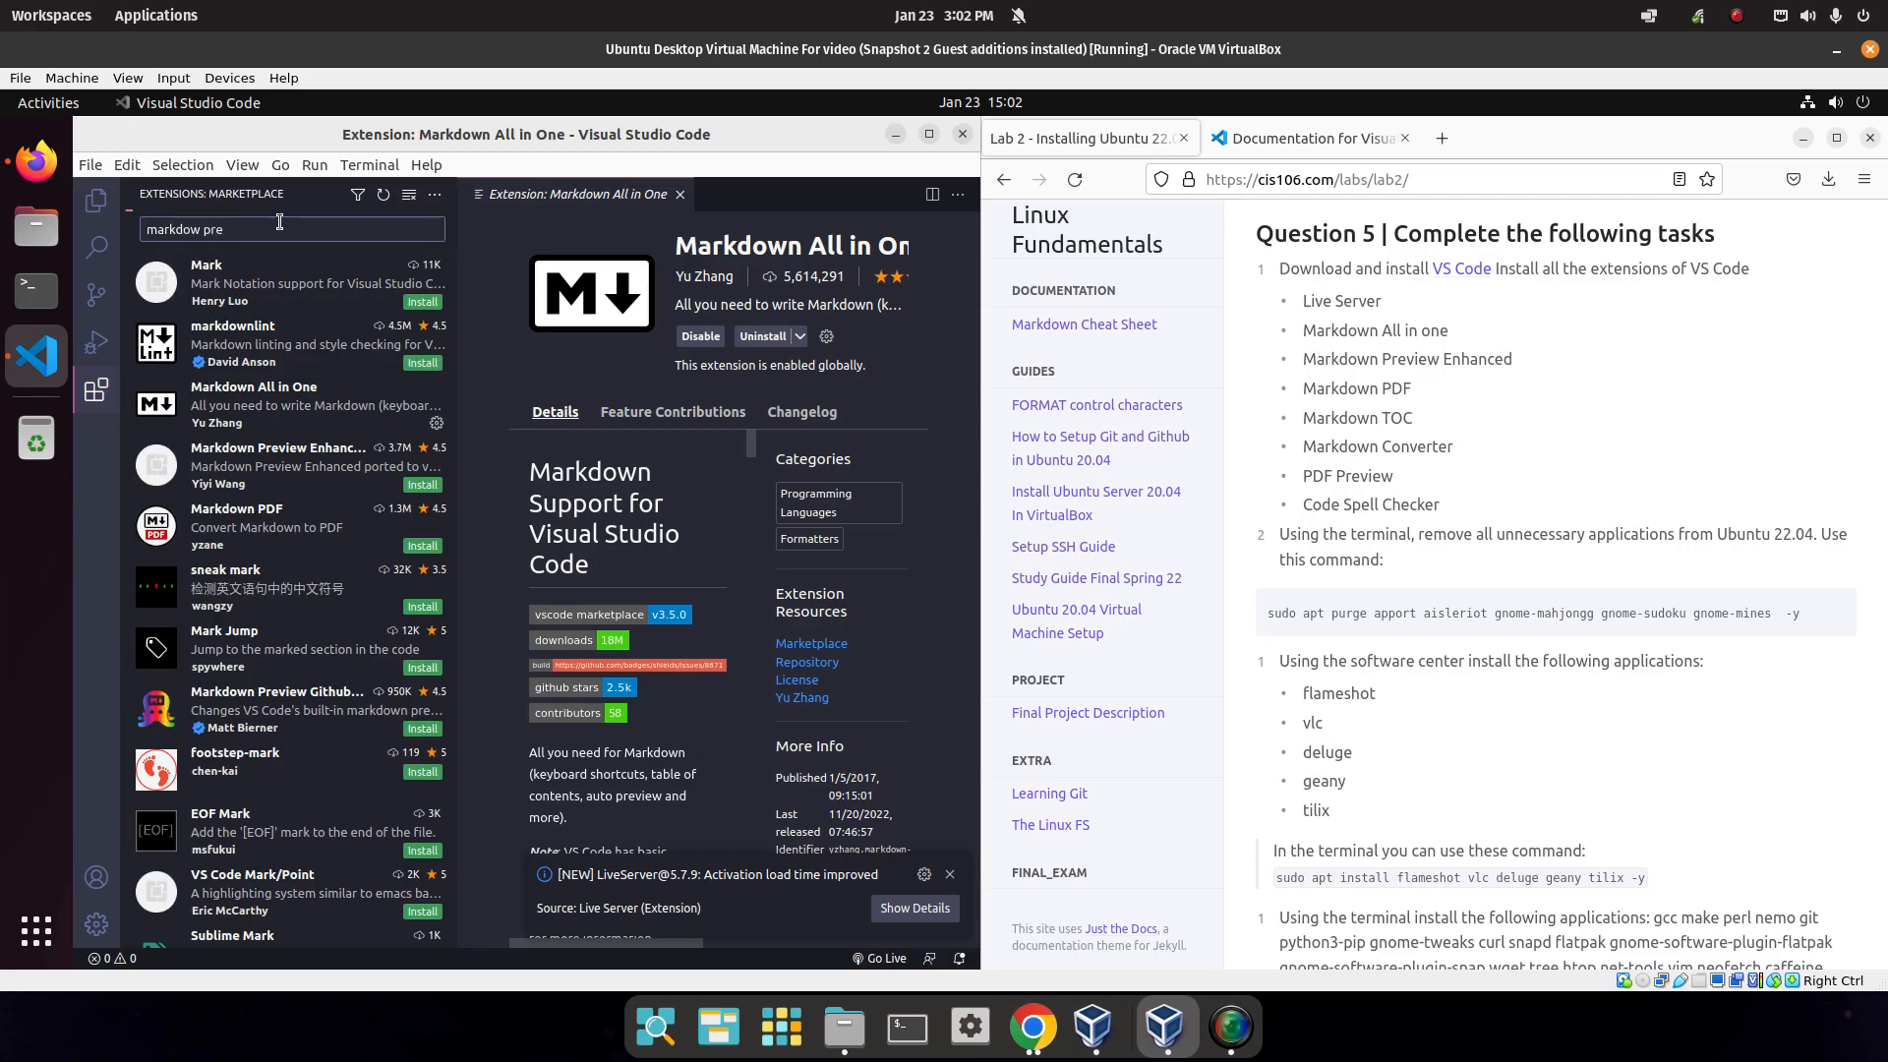
left_click(421, 302)
Search the extension marketplace for "markdown pdf" and install the Markdown PDF extension by yzane.
triple_click(274, 227)
type("mar")
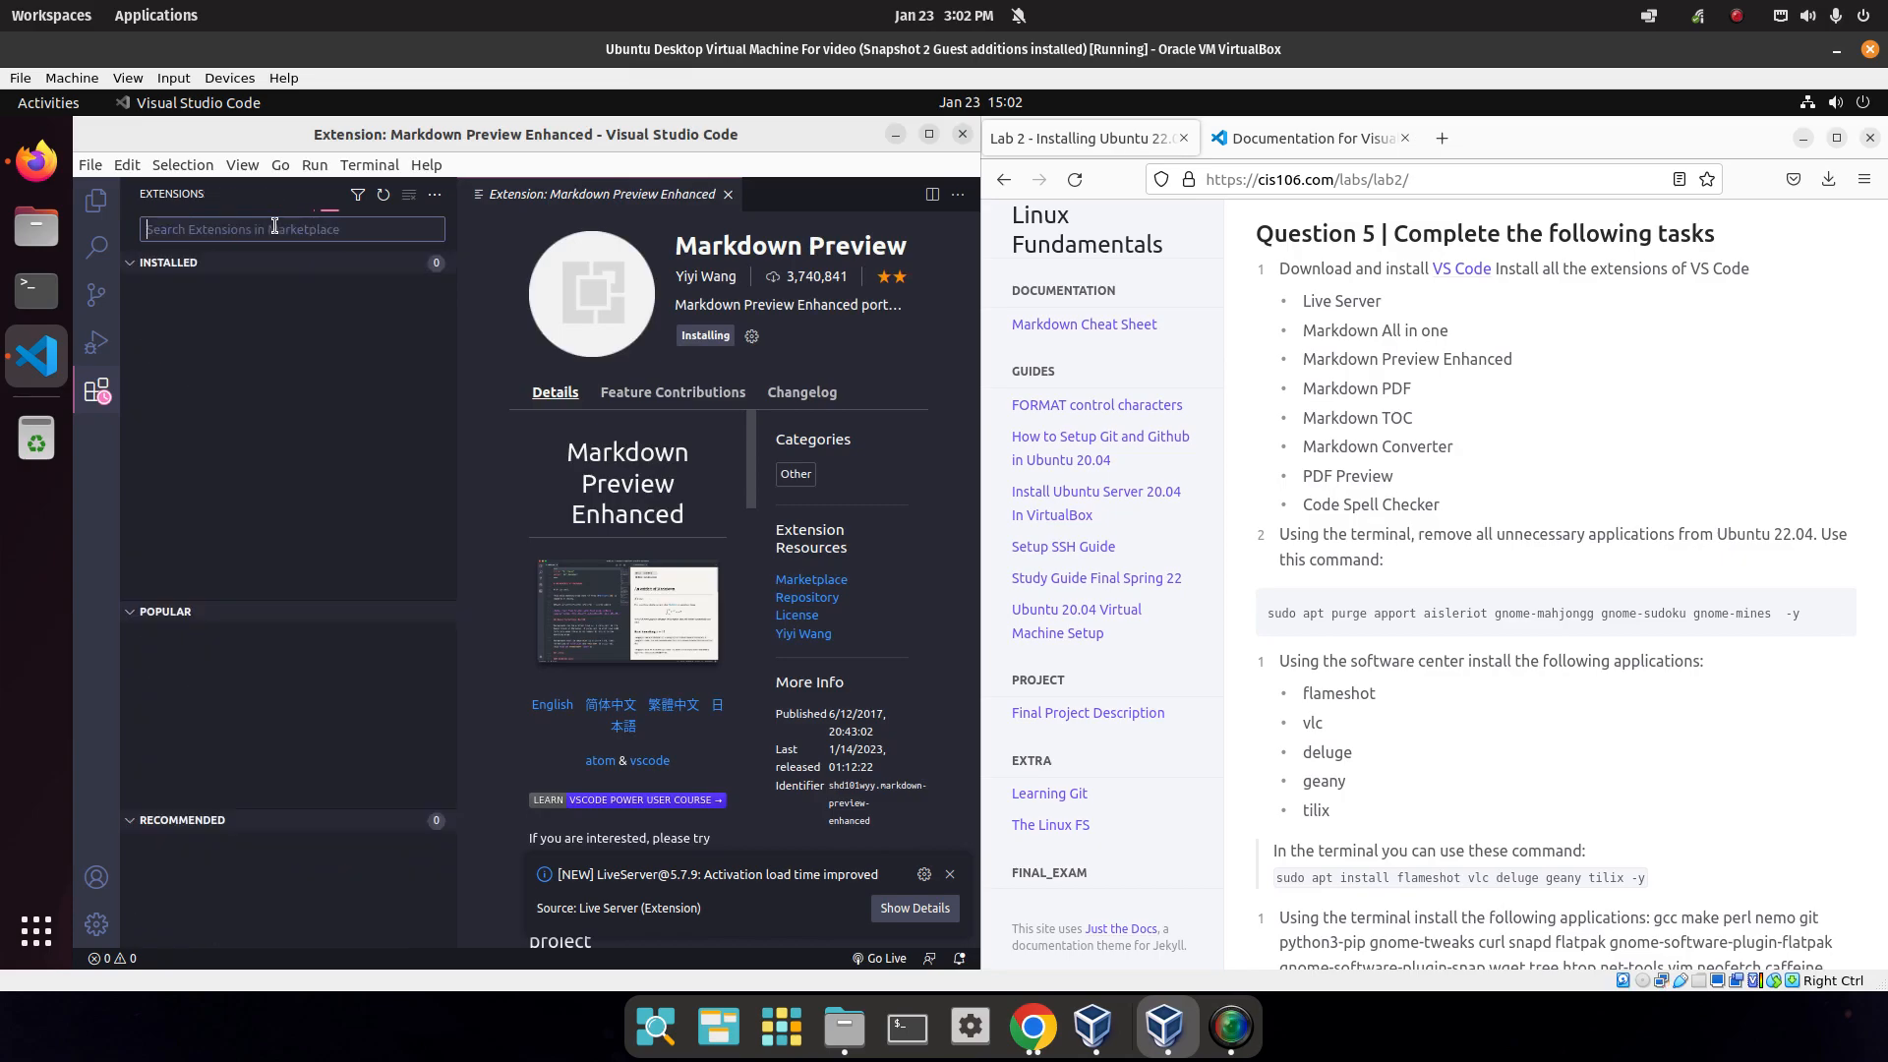
type("kdown pad")
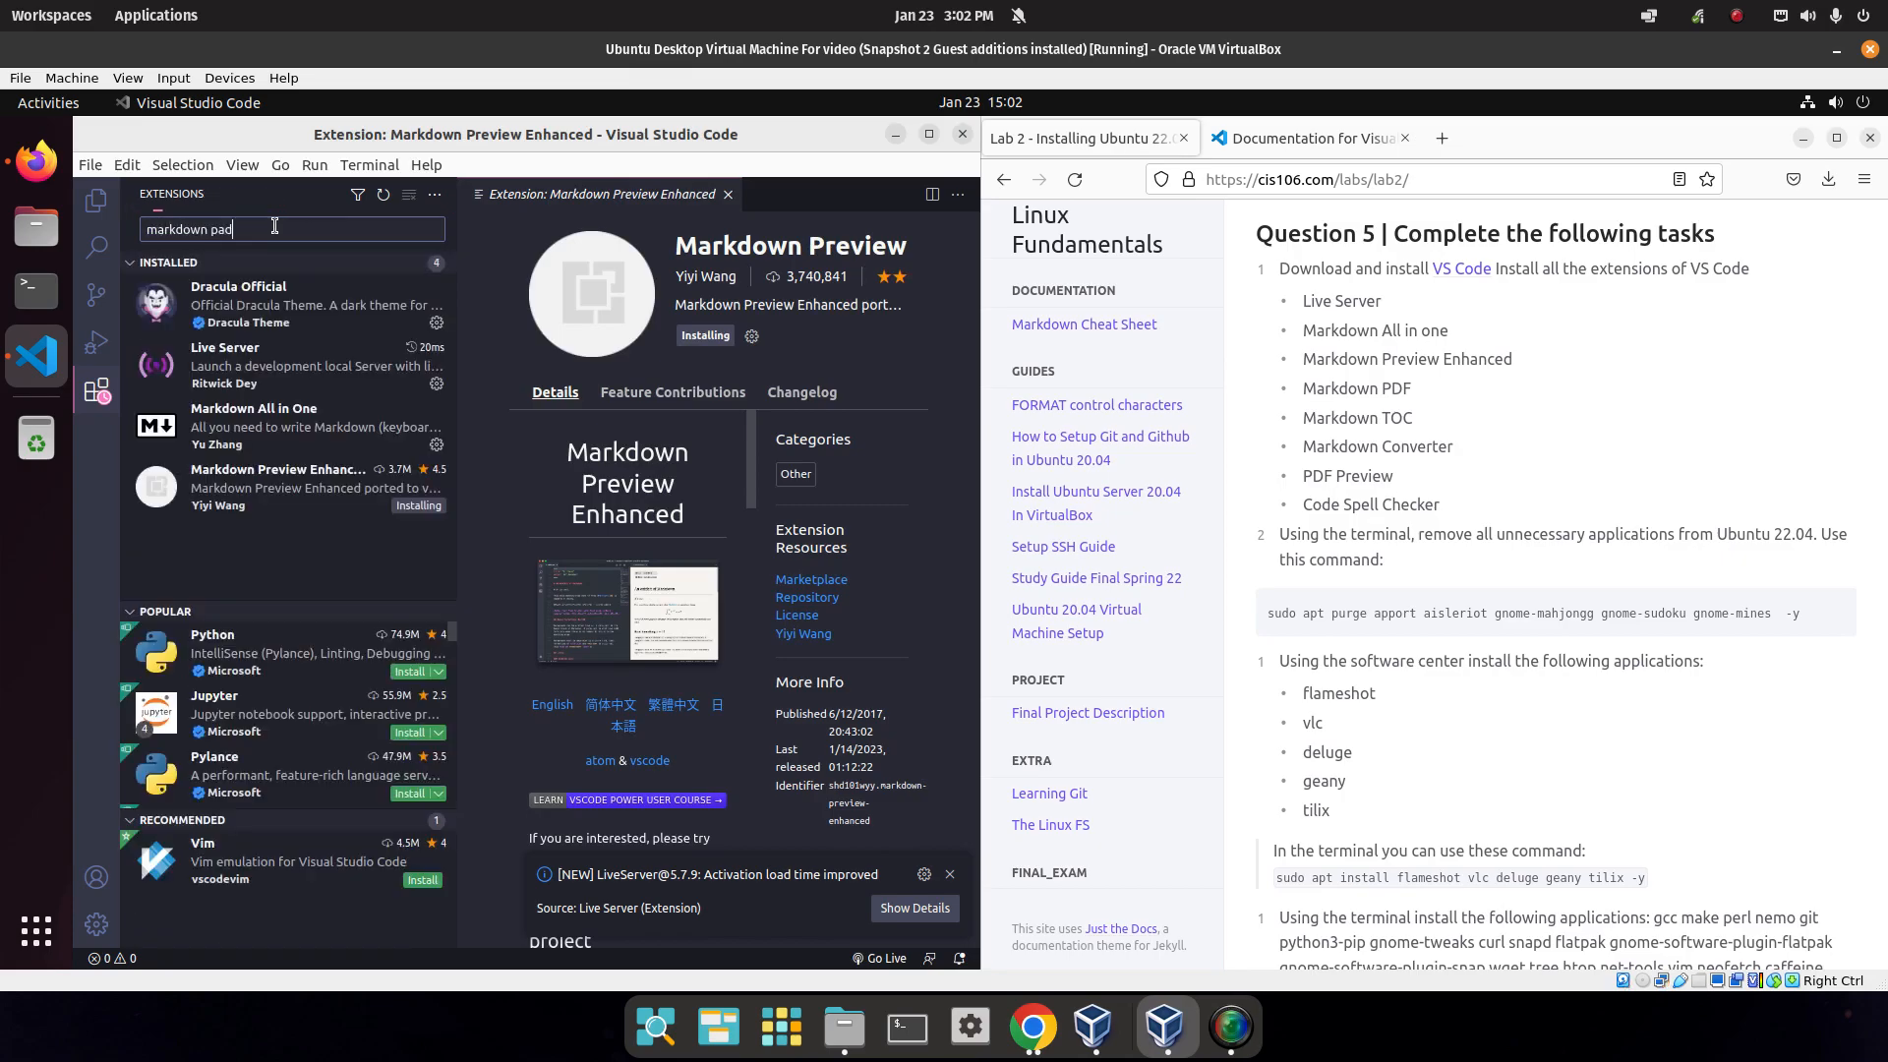
type("f")
left_click(421, 301)
Search the extension marketplace for "markdown toc" and install the first Markdown TOC extension listed.
triple_click(302, 230)
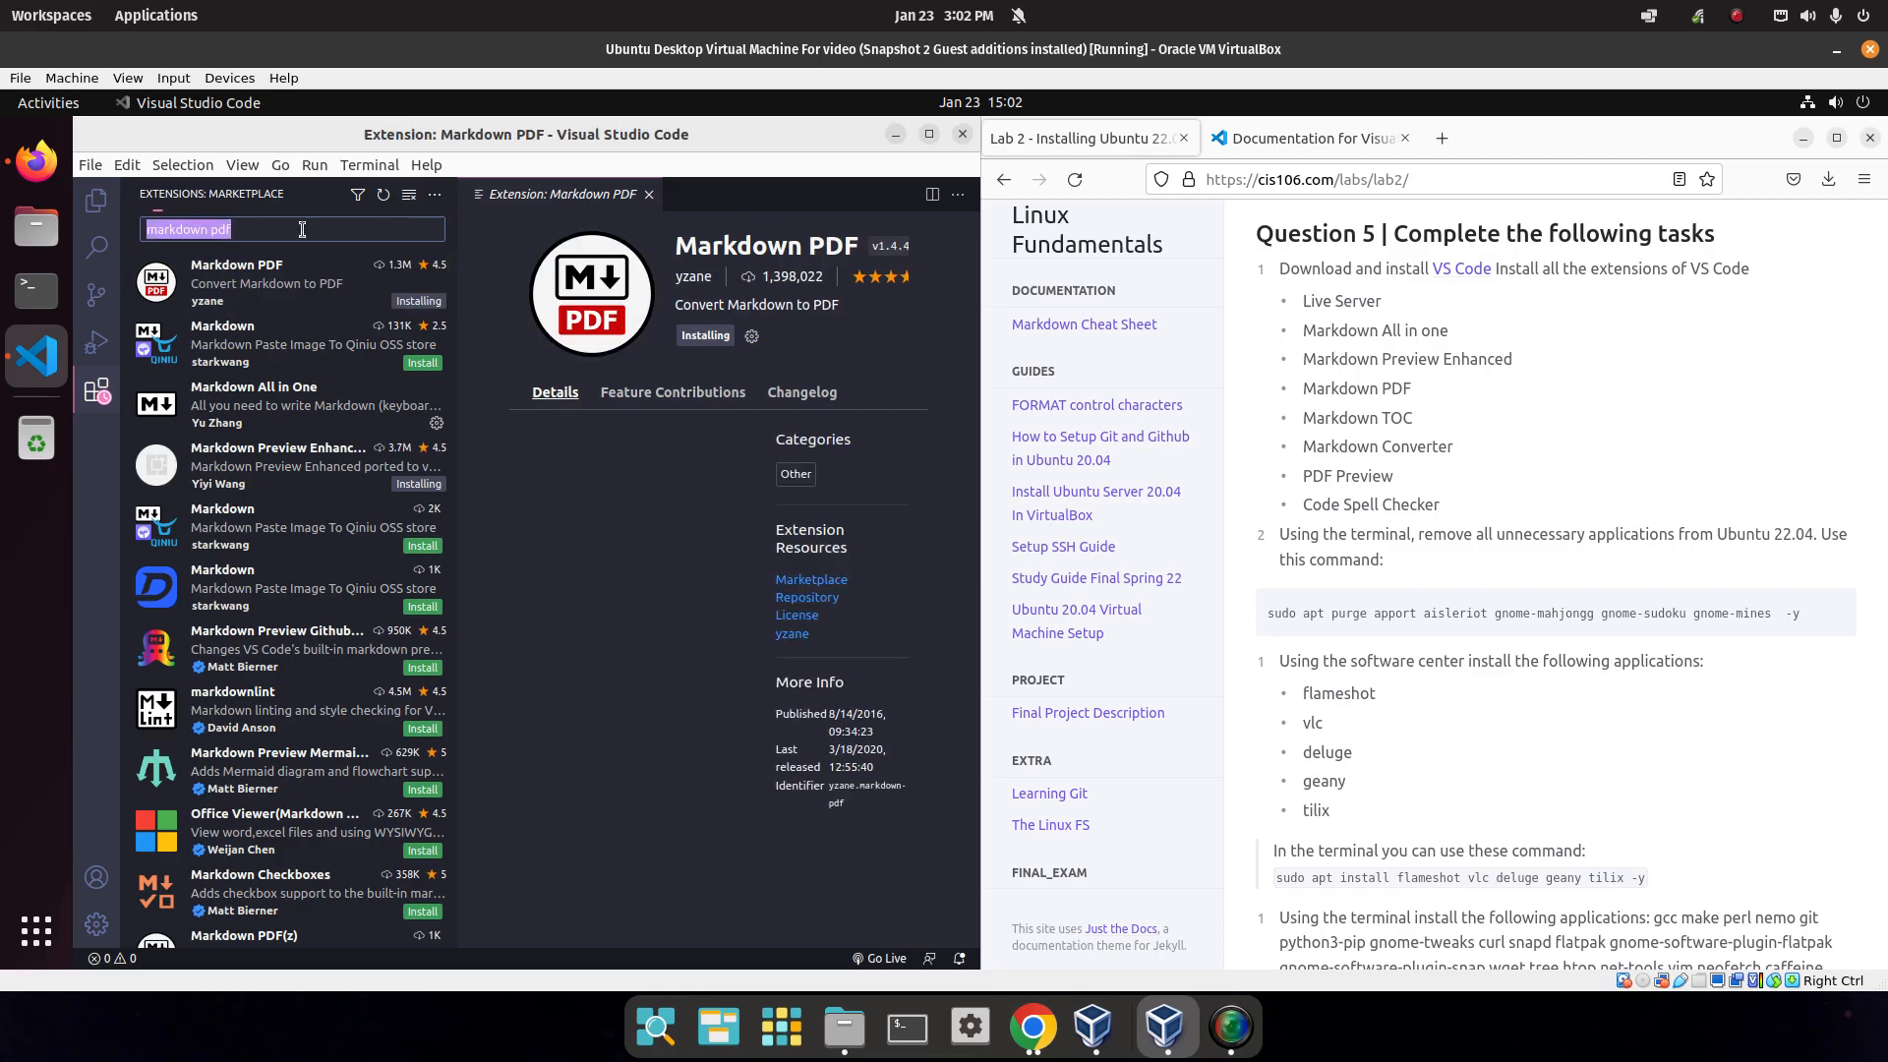
key("BackSpace")
type("marjkd")
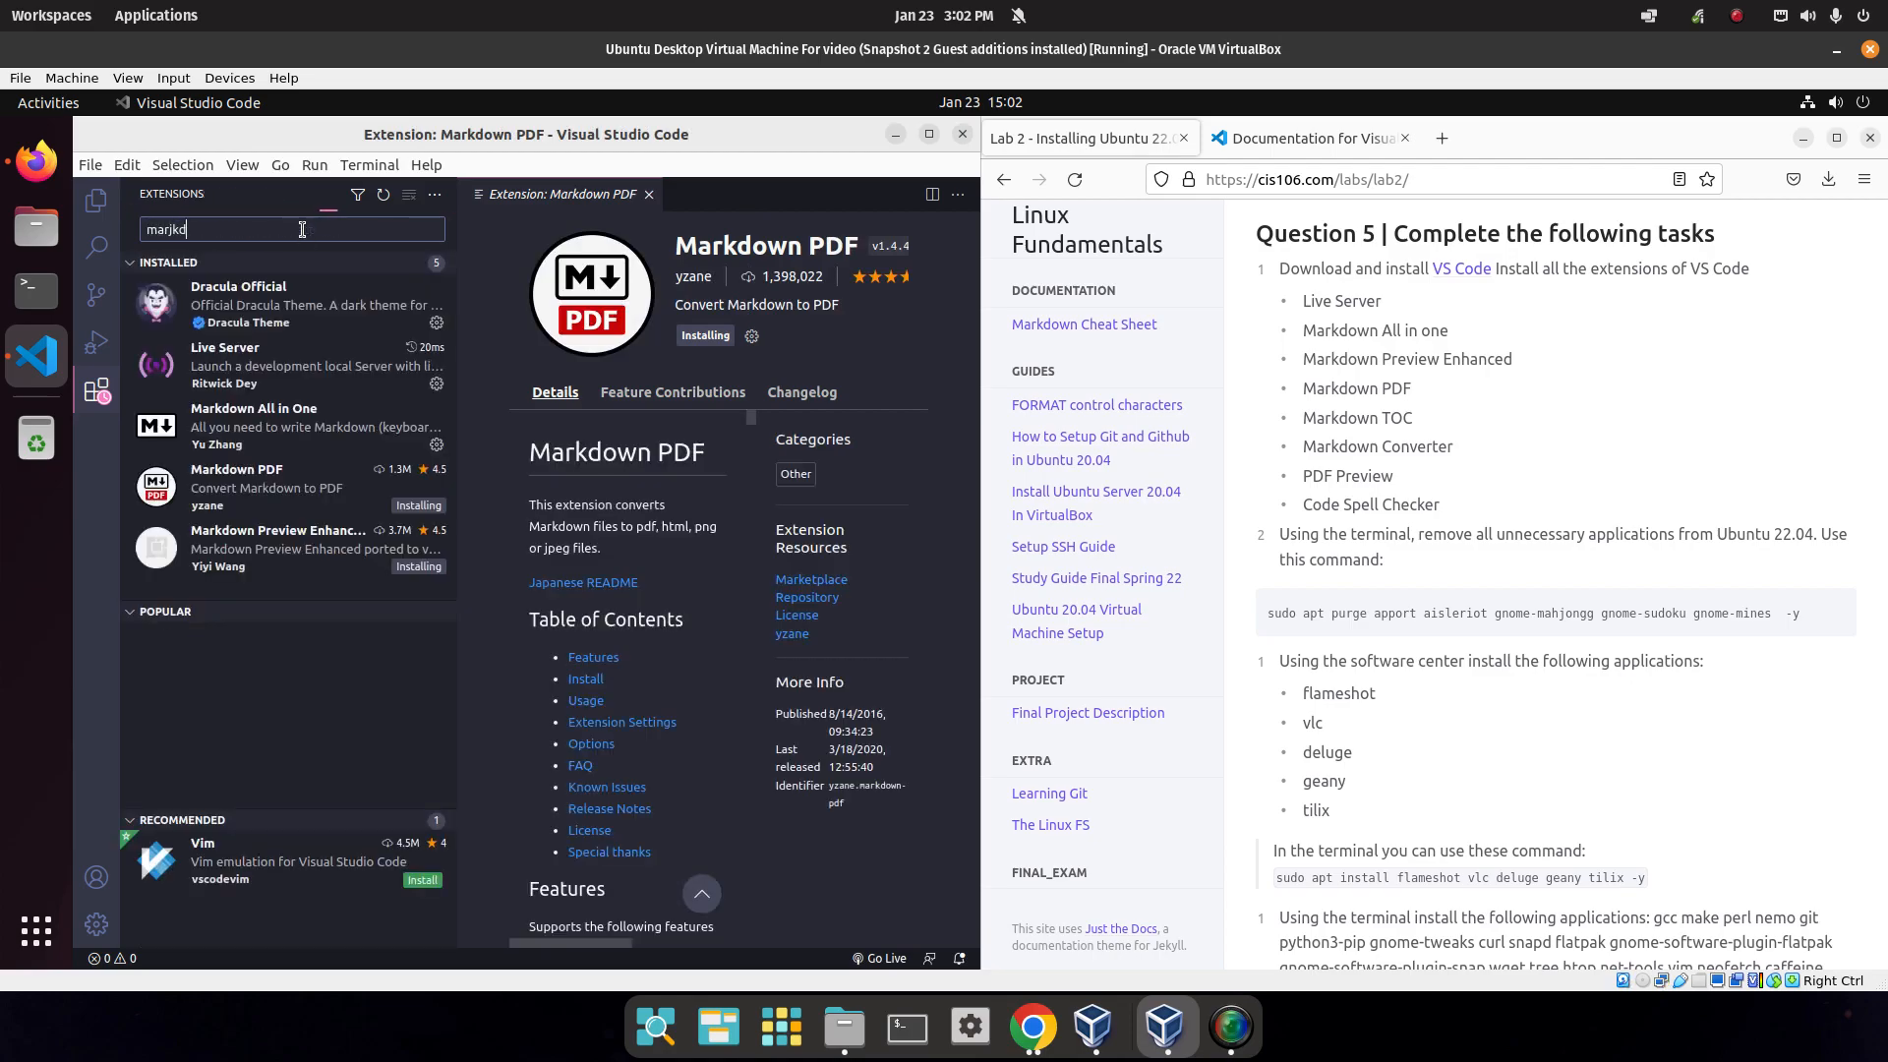
key("BackSpace")
key("BackSpace")
key("BackSpace")
type("kdown toc")
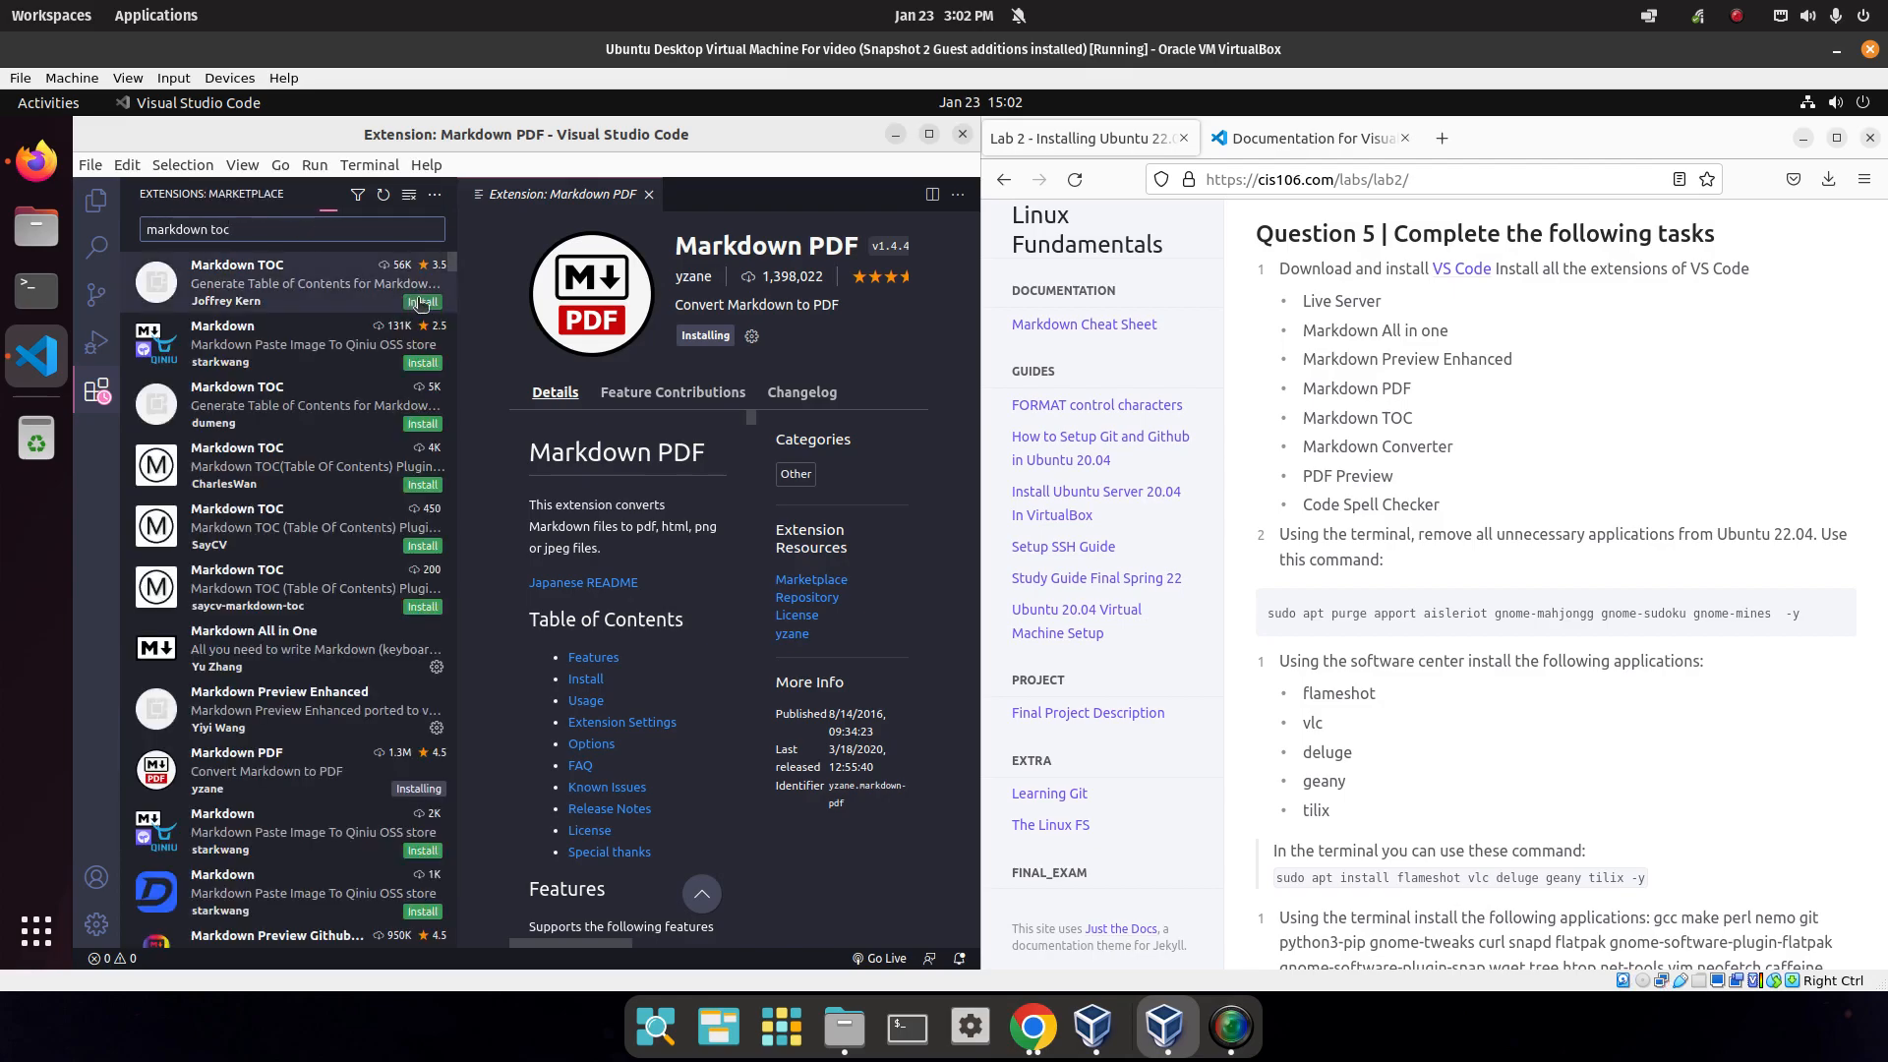
left_click(421, 301)
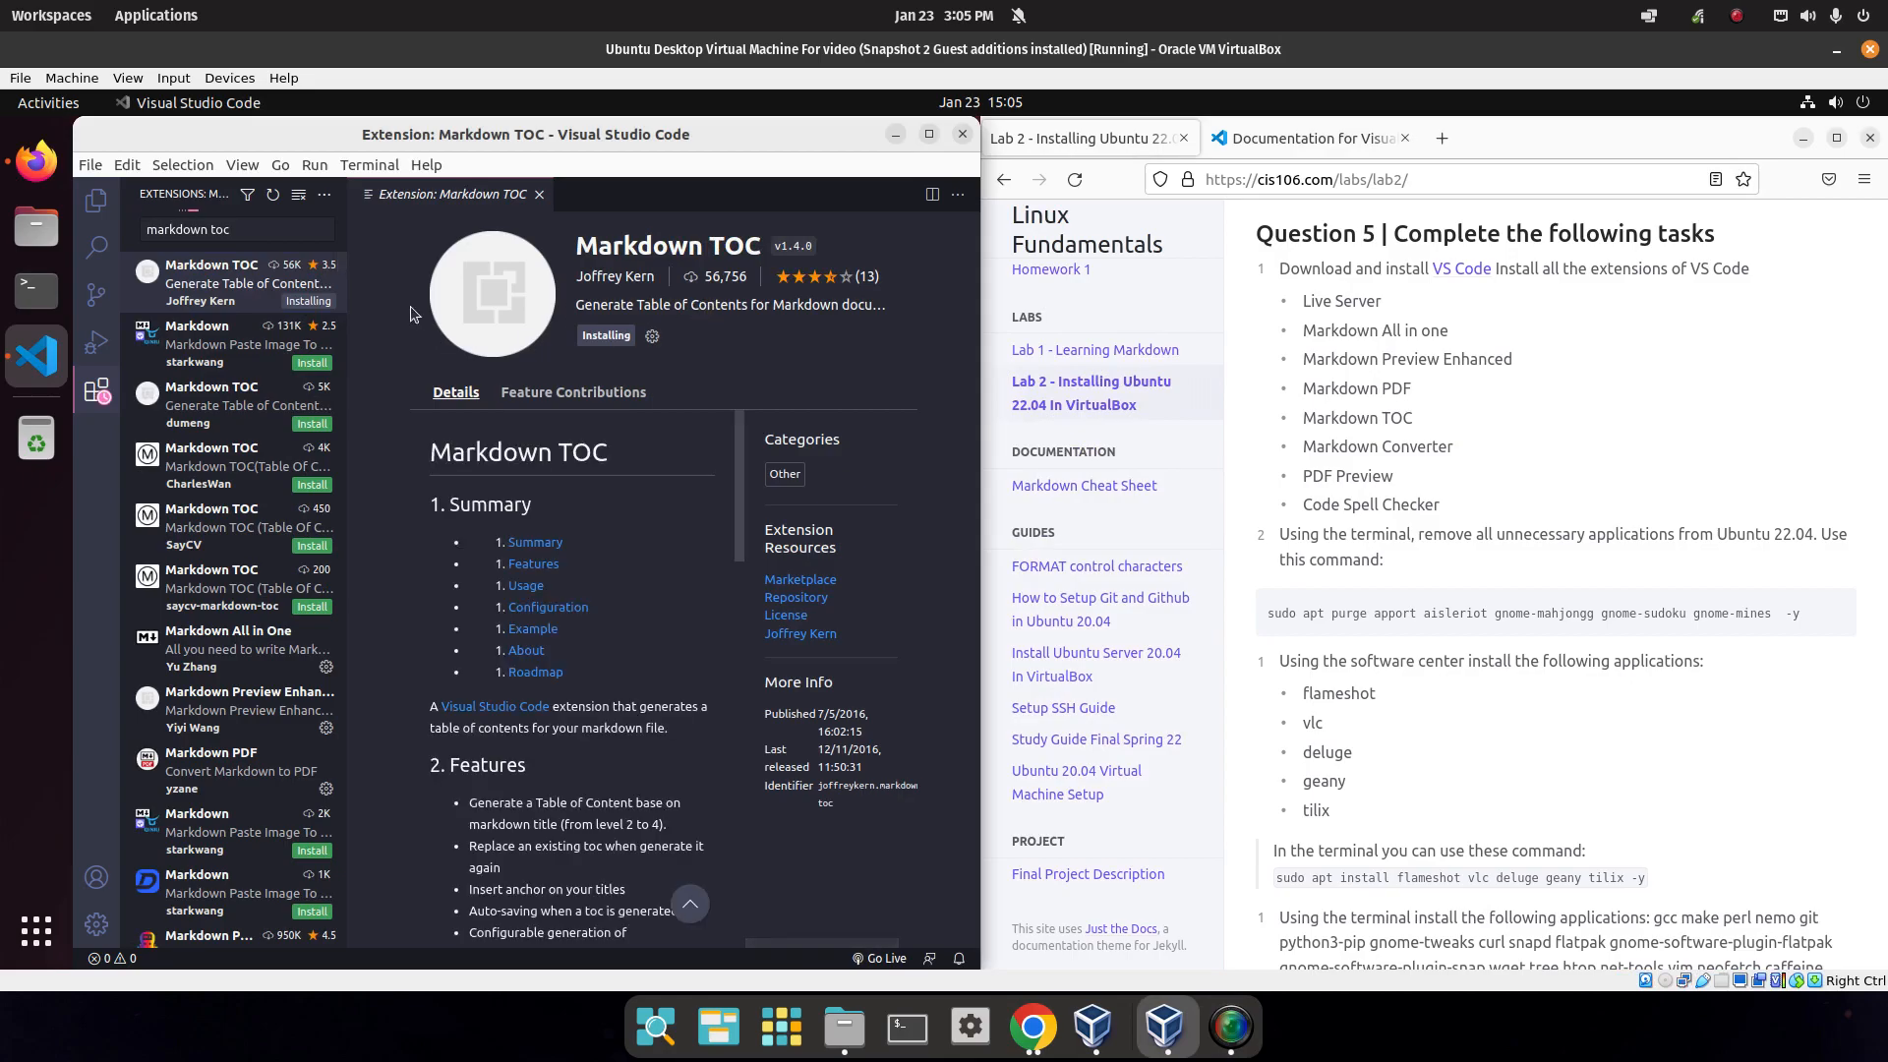
Highlight PDF Preview in the lab's list, search the marketplace for "pdf preview" and install the Analytic Signal Limited extension.
left_click_drag(1453, 446, 1281, 446)
left_click_drag(1396, 479, 1268, 486)
triple_click(216, 233)
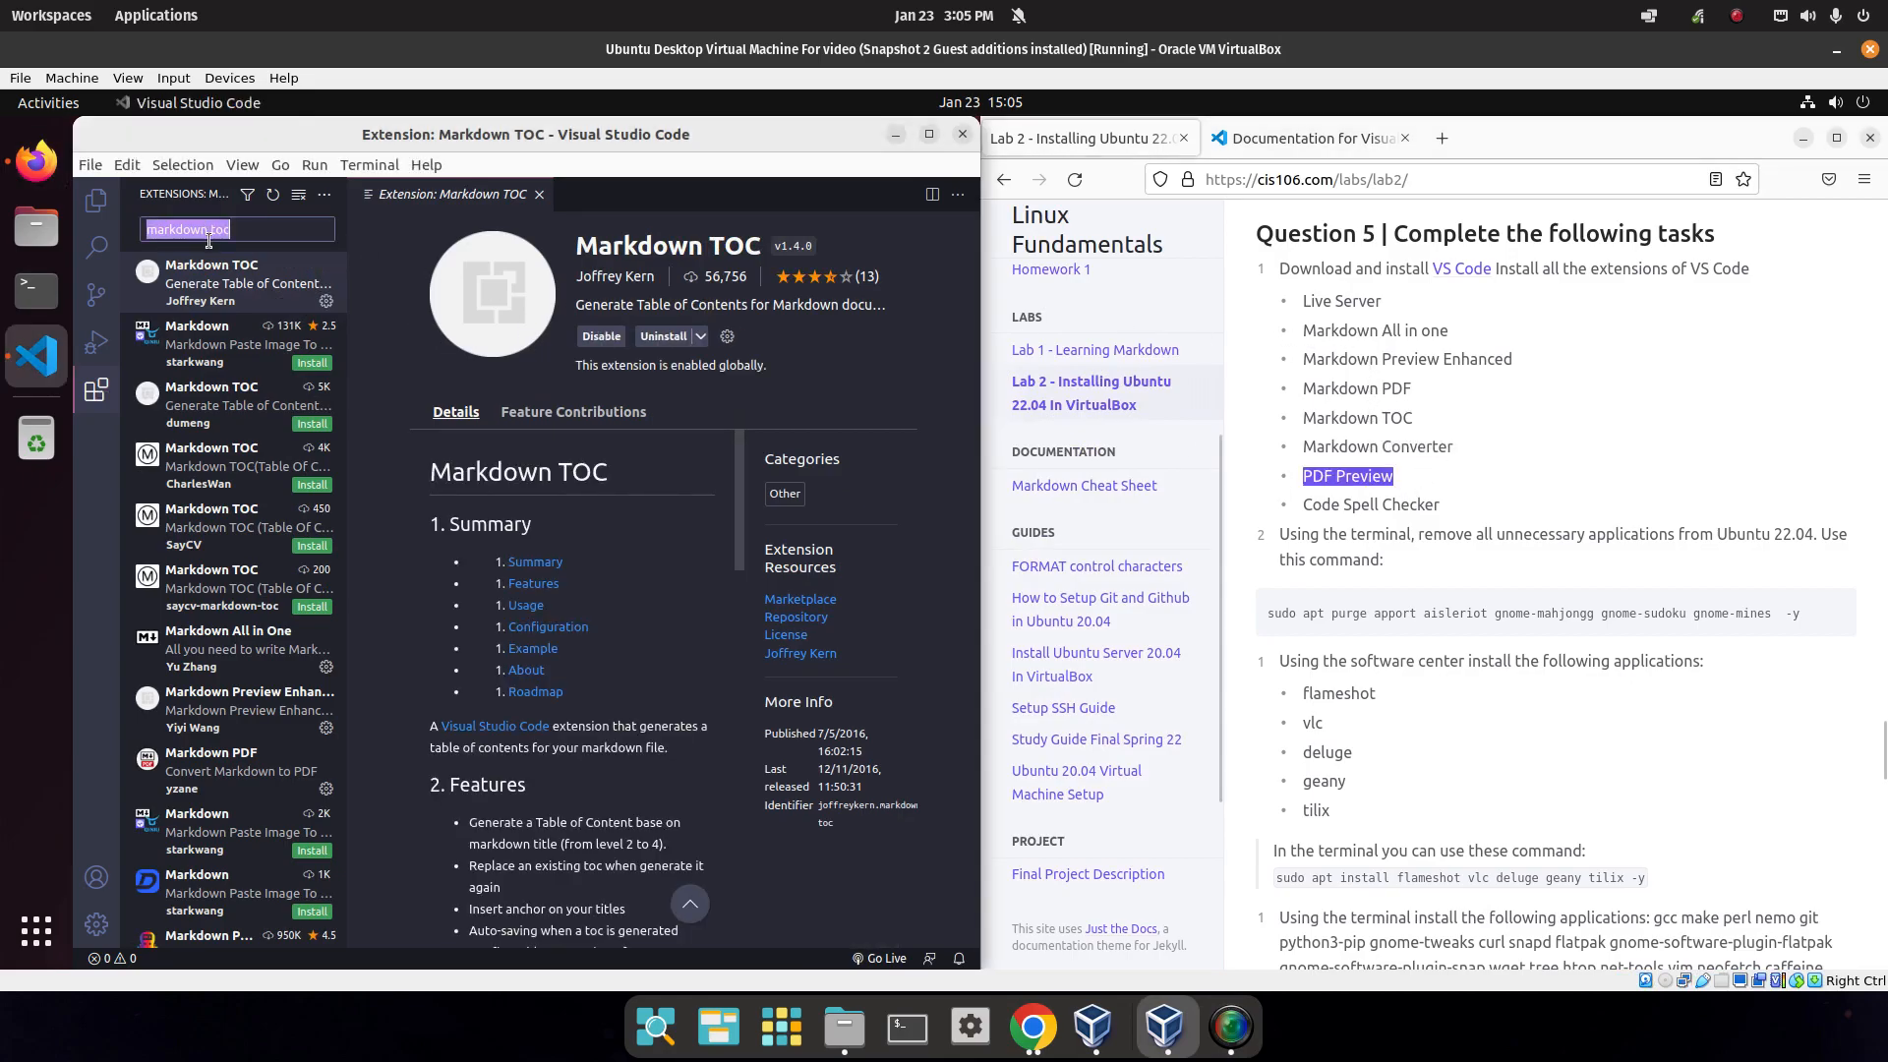
type("pdf preview")
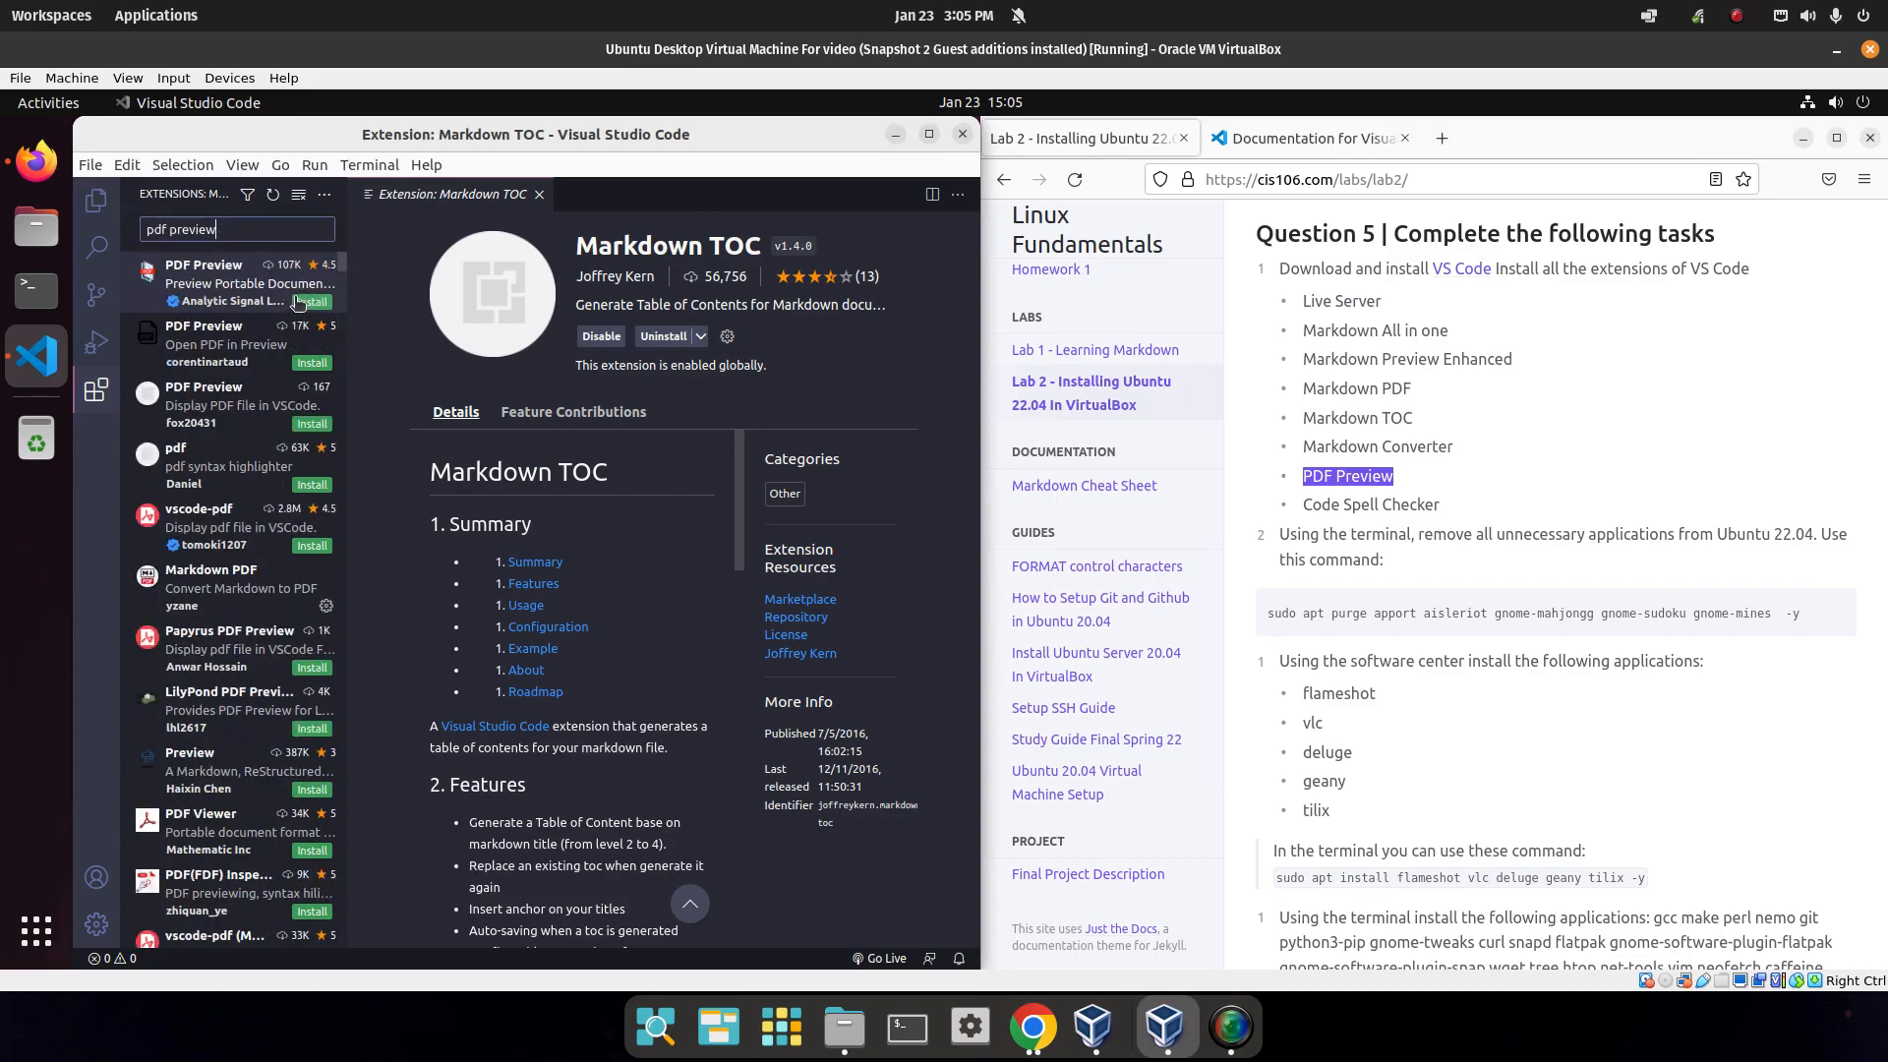
left_click(312, 301)
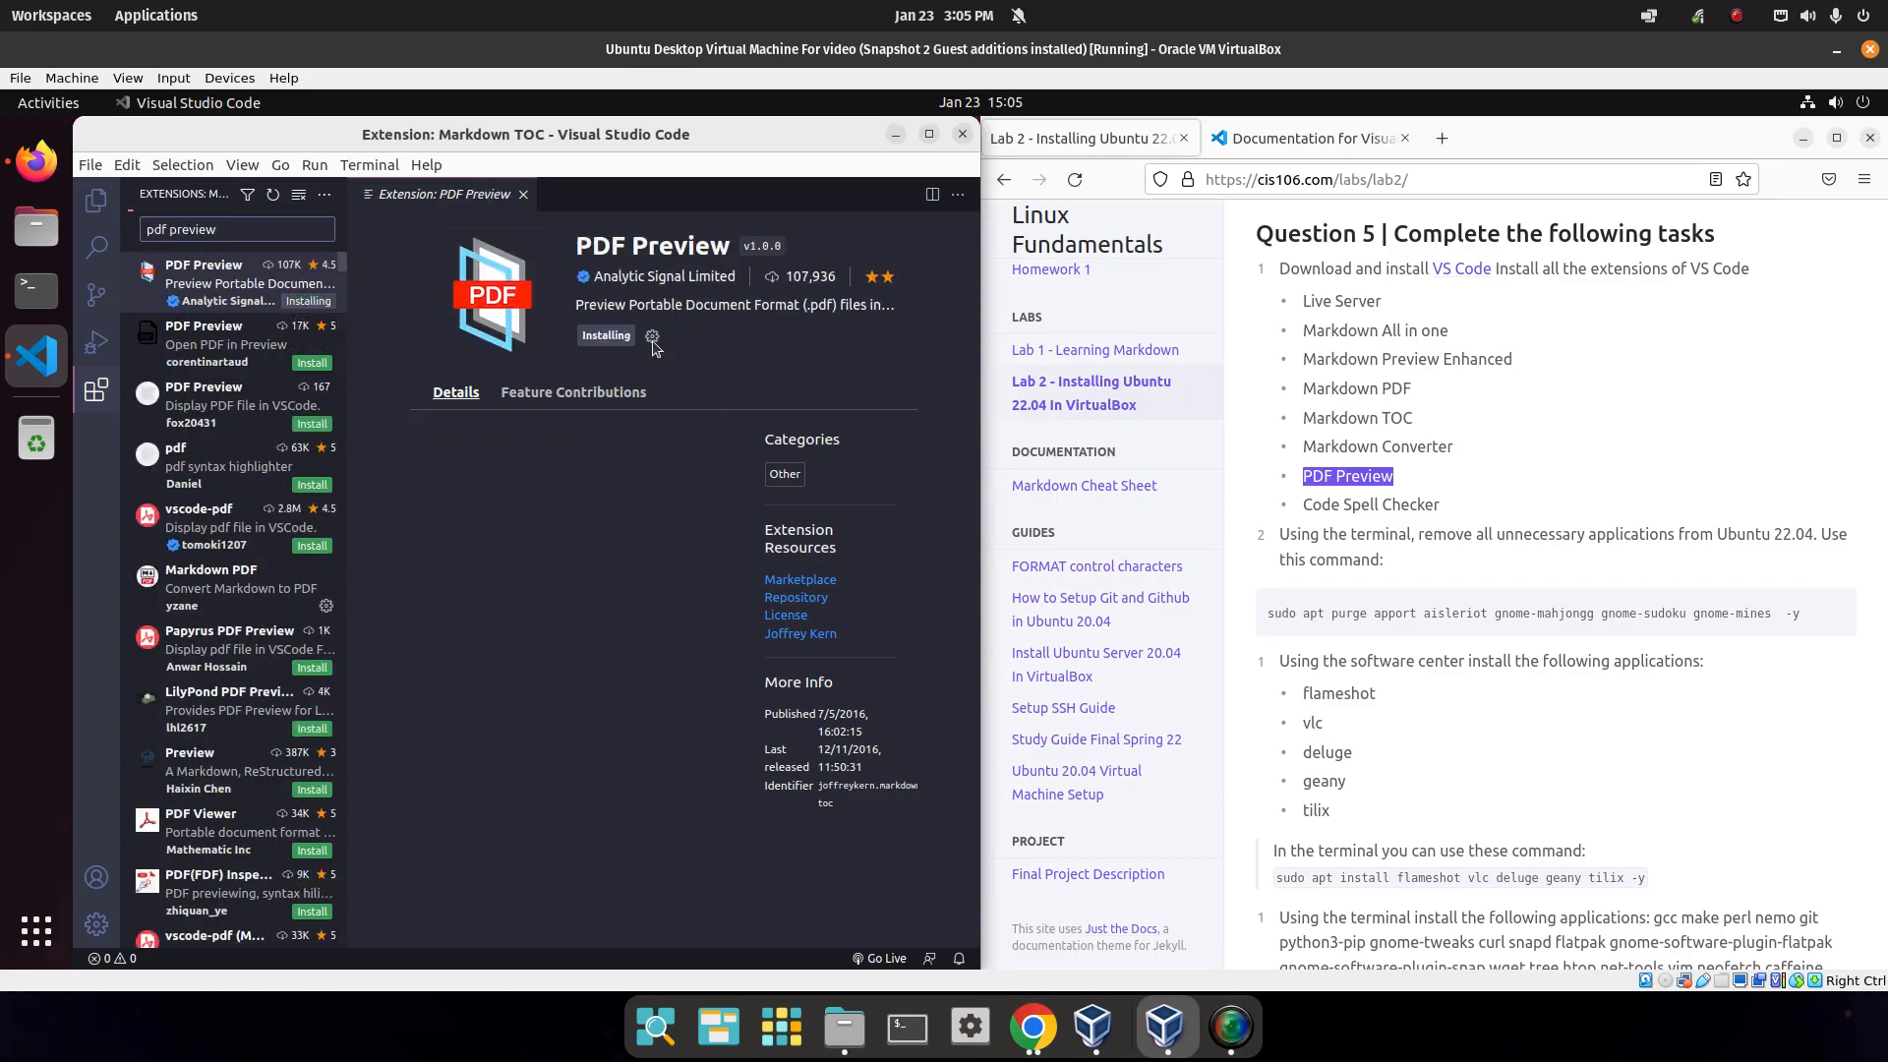
Search the extension marketplace for "code spell checker" and install the Code Spell Checker extension by Street Side Software.
triple_click(277, 225)
type("code spell checker")
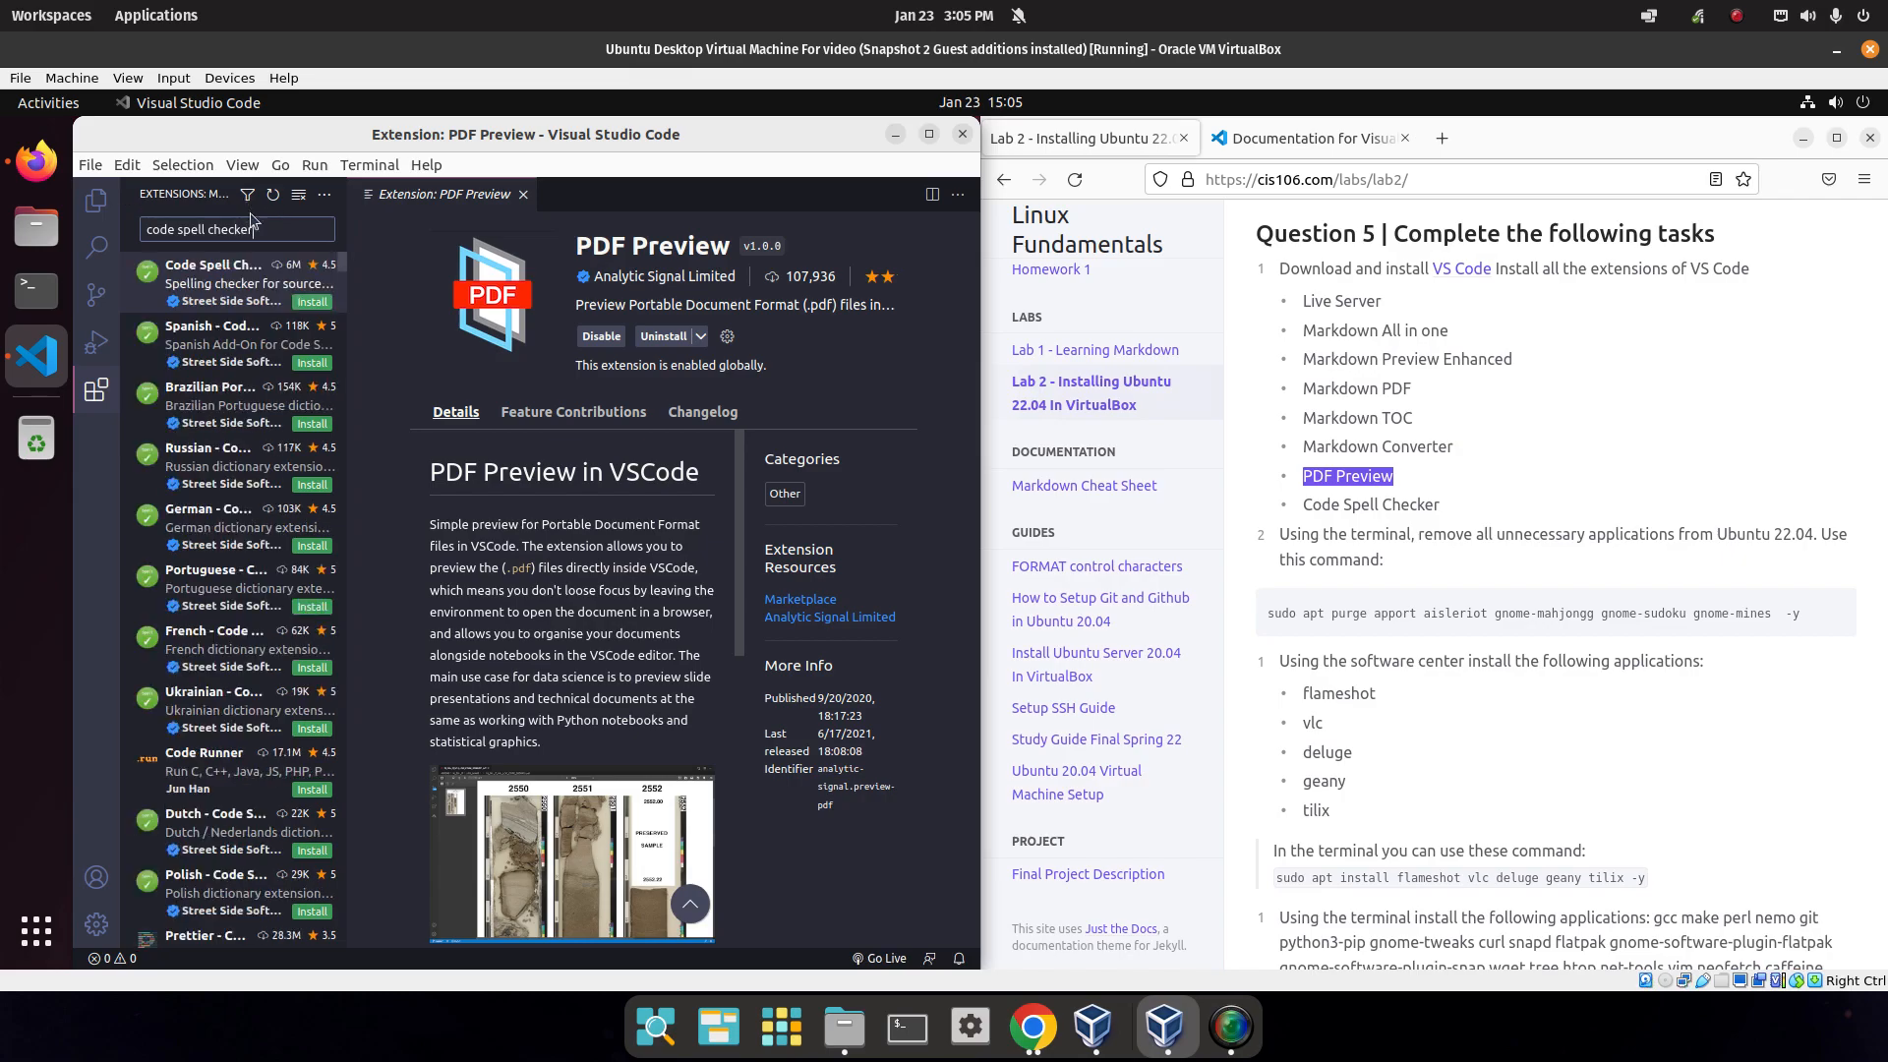
left_click(311, 301)
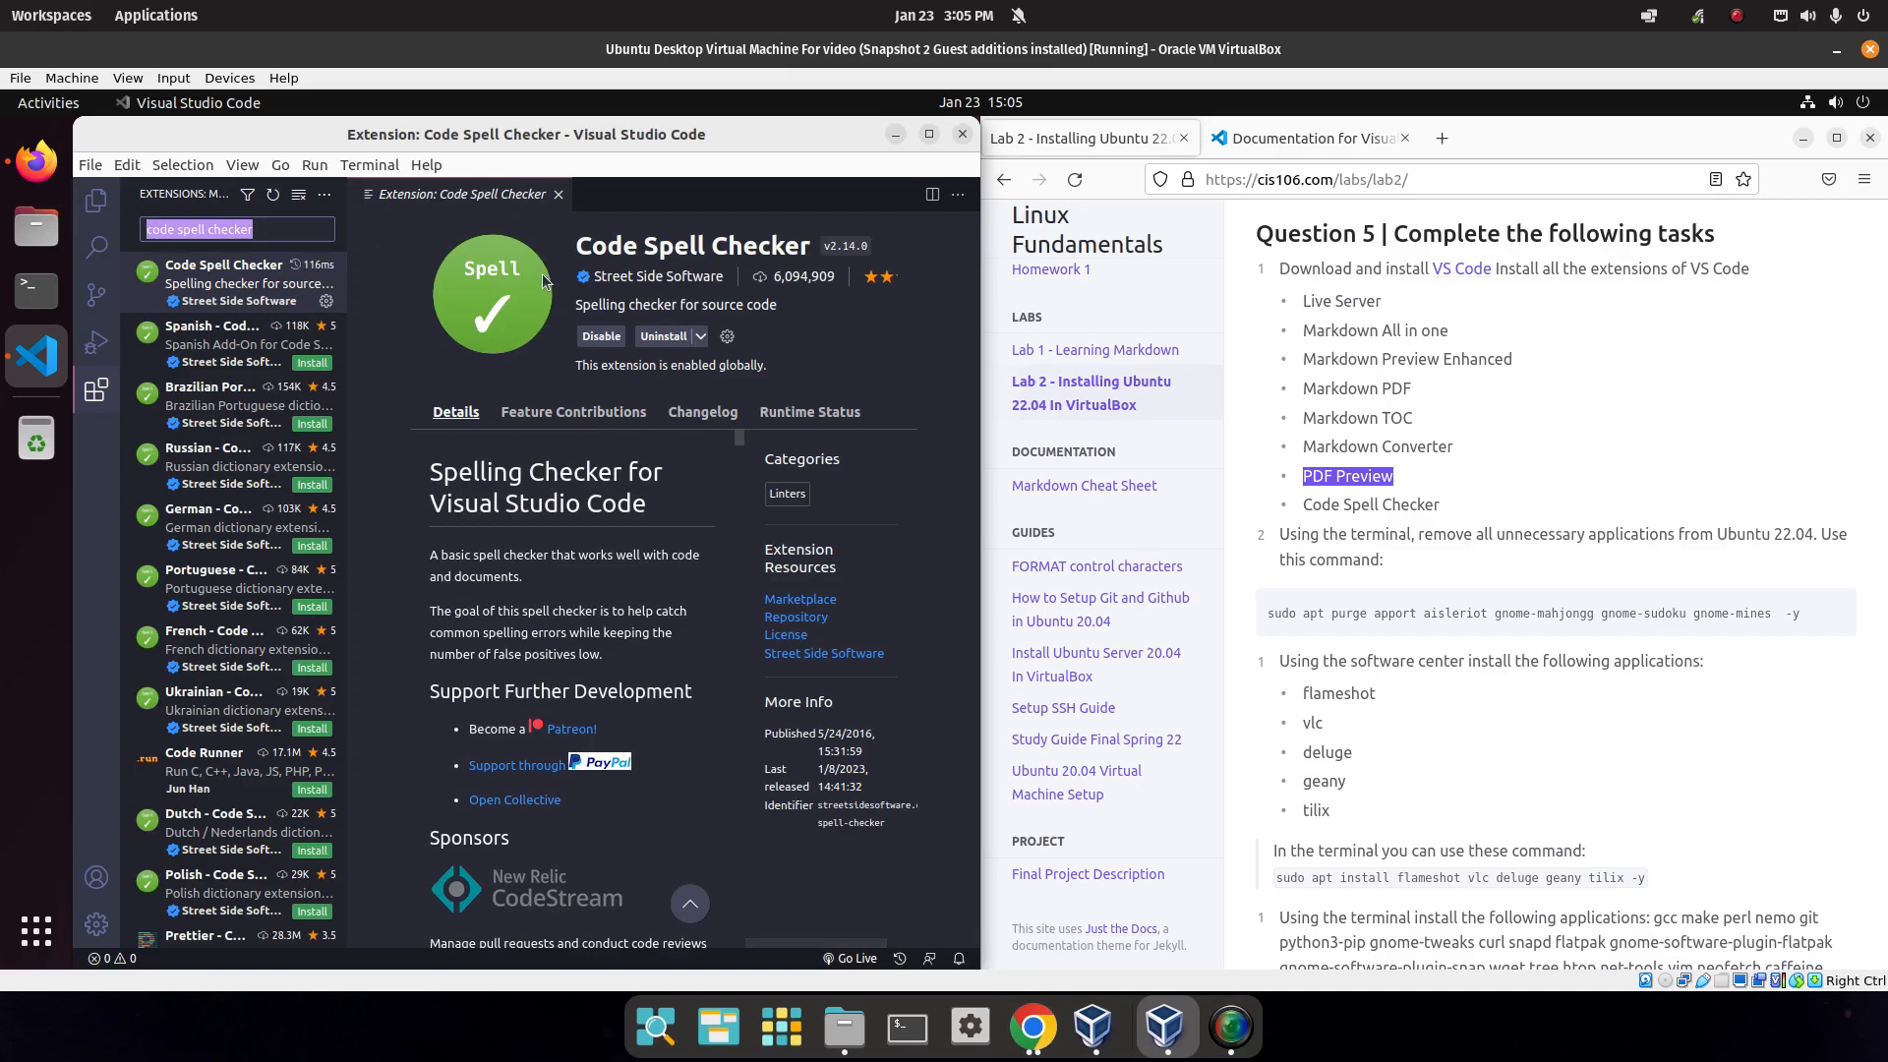
Clear the marketplace search to review the installed extensions, then close Visual Studio Code and return to the lab's next task.
key("BackSpace")
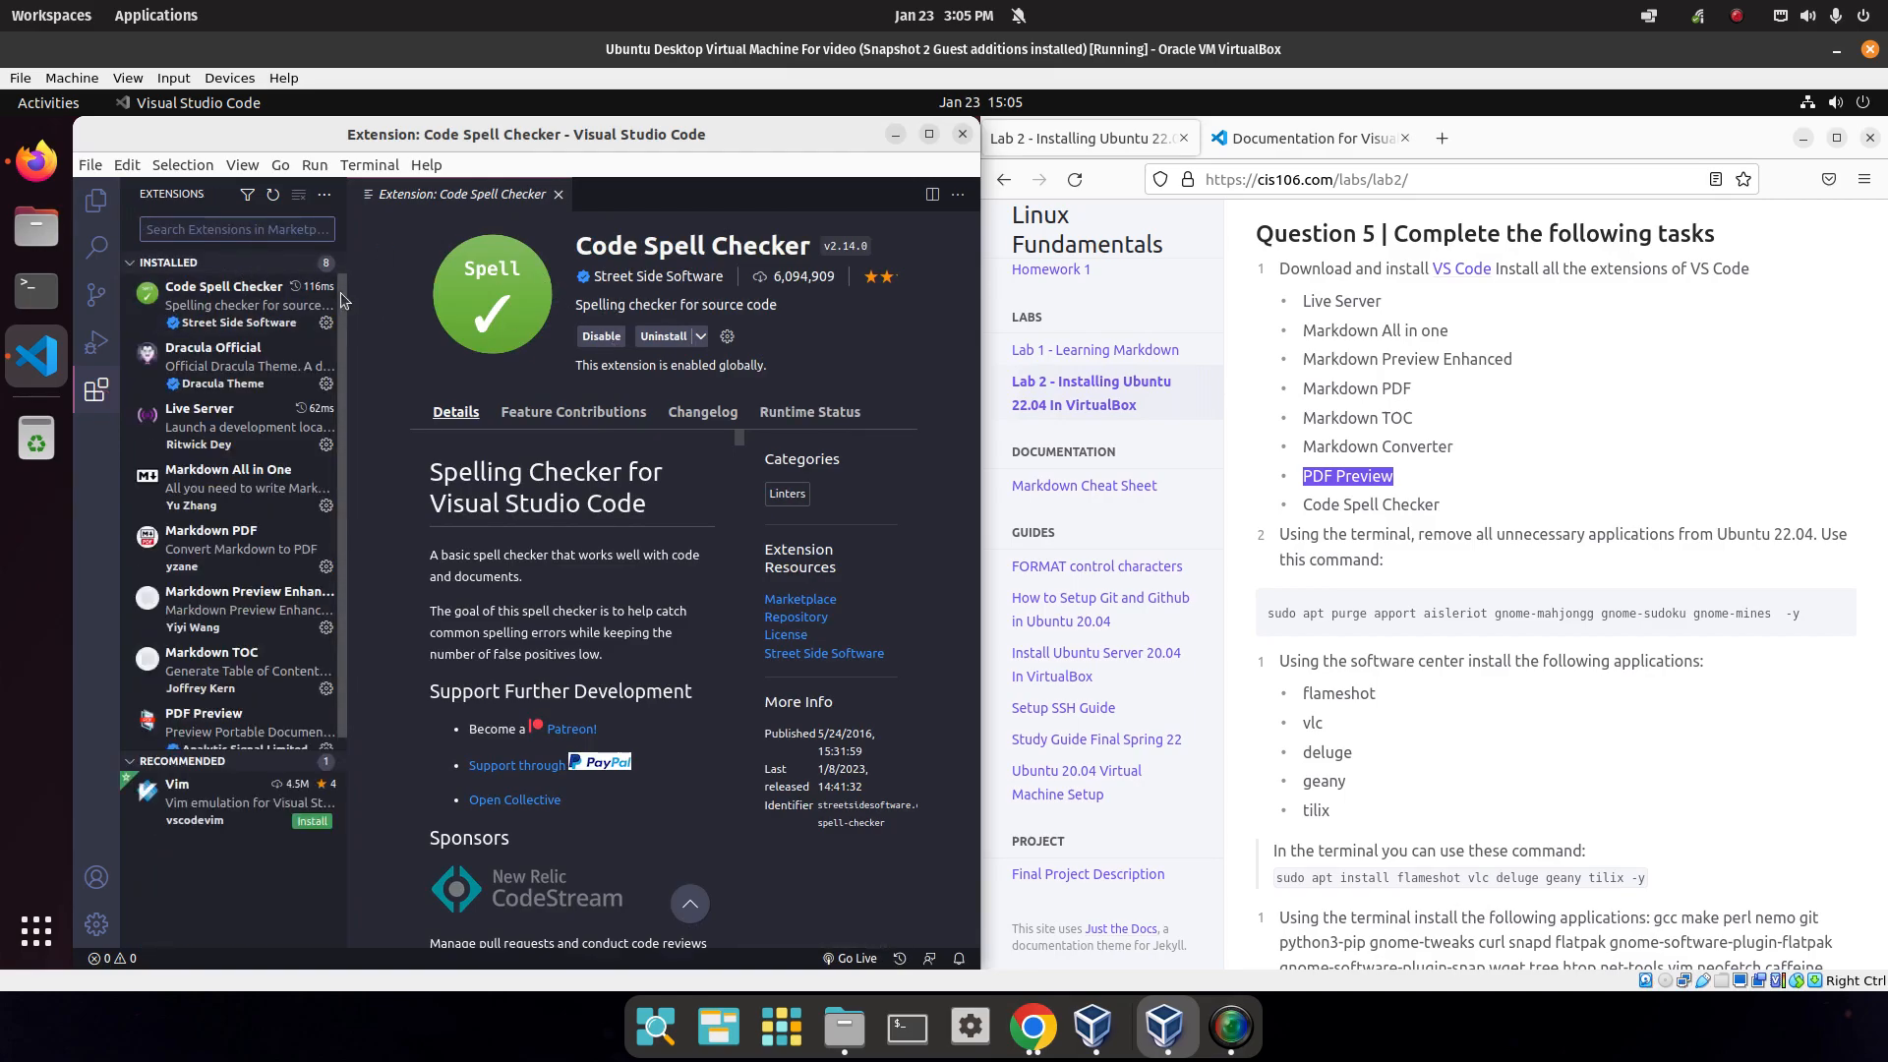
left_click_drag(342, 299, 345, 311)
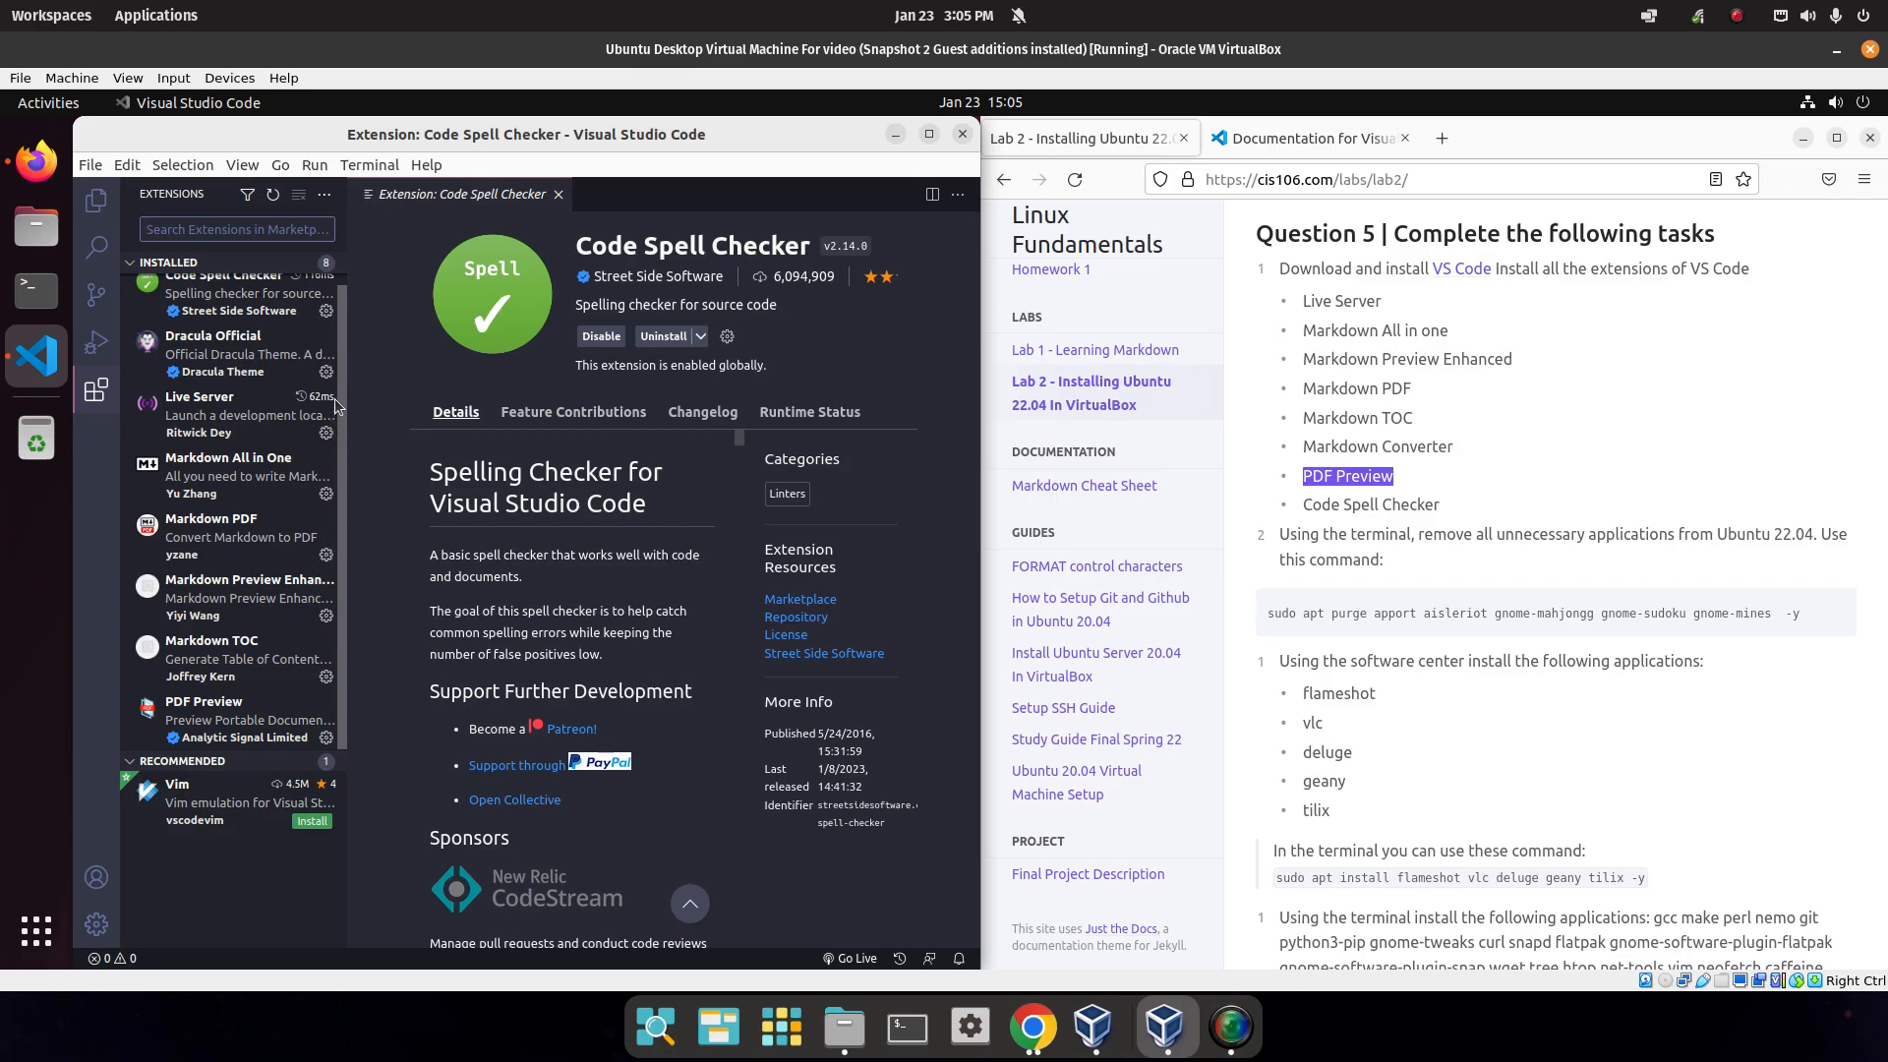
key("ctrl+shift+e")
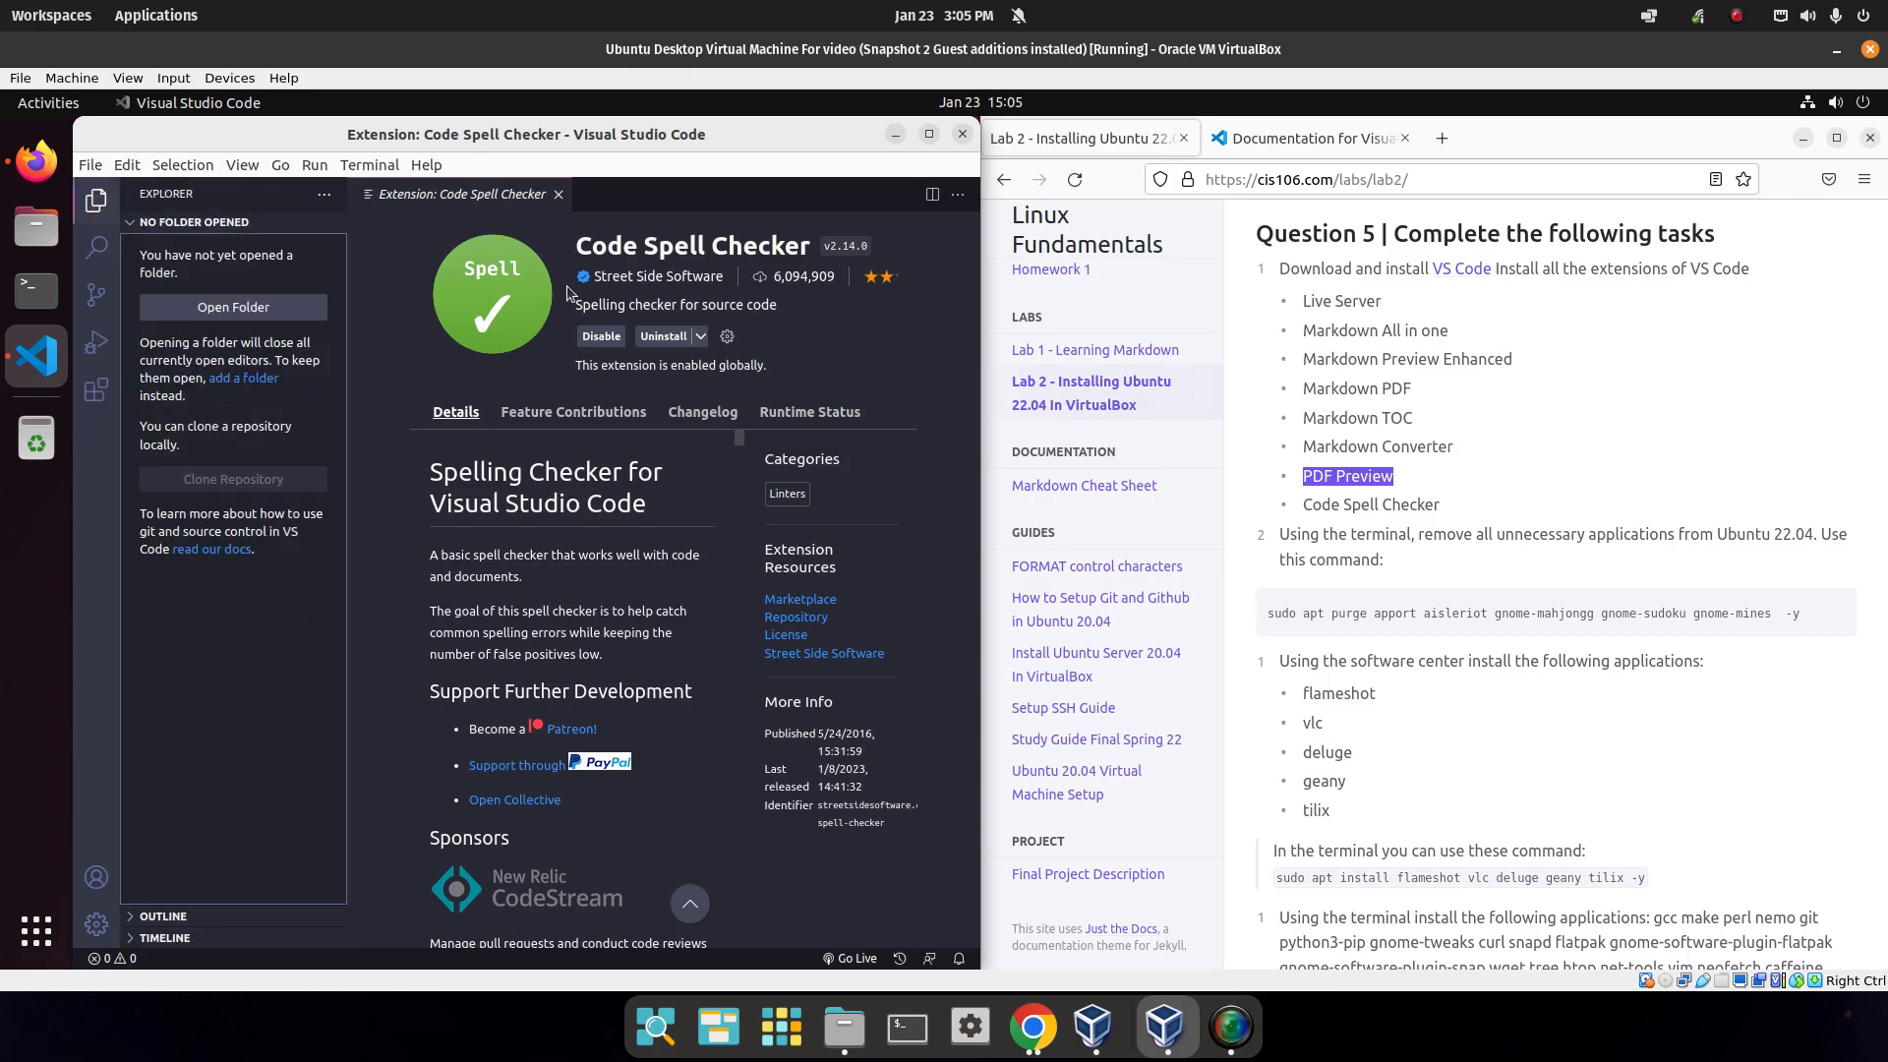
scroll(1317, 349, "down", 3)
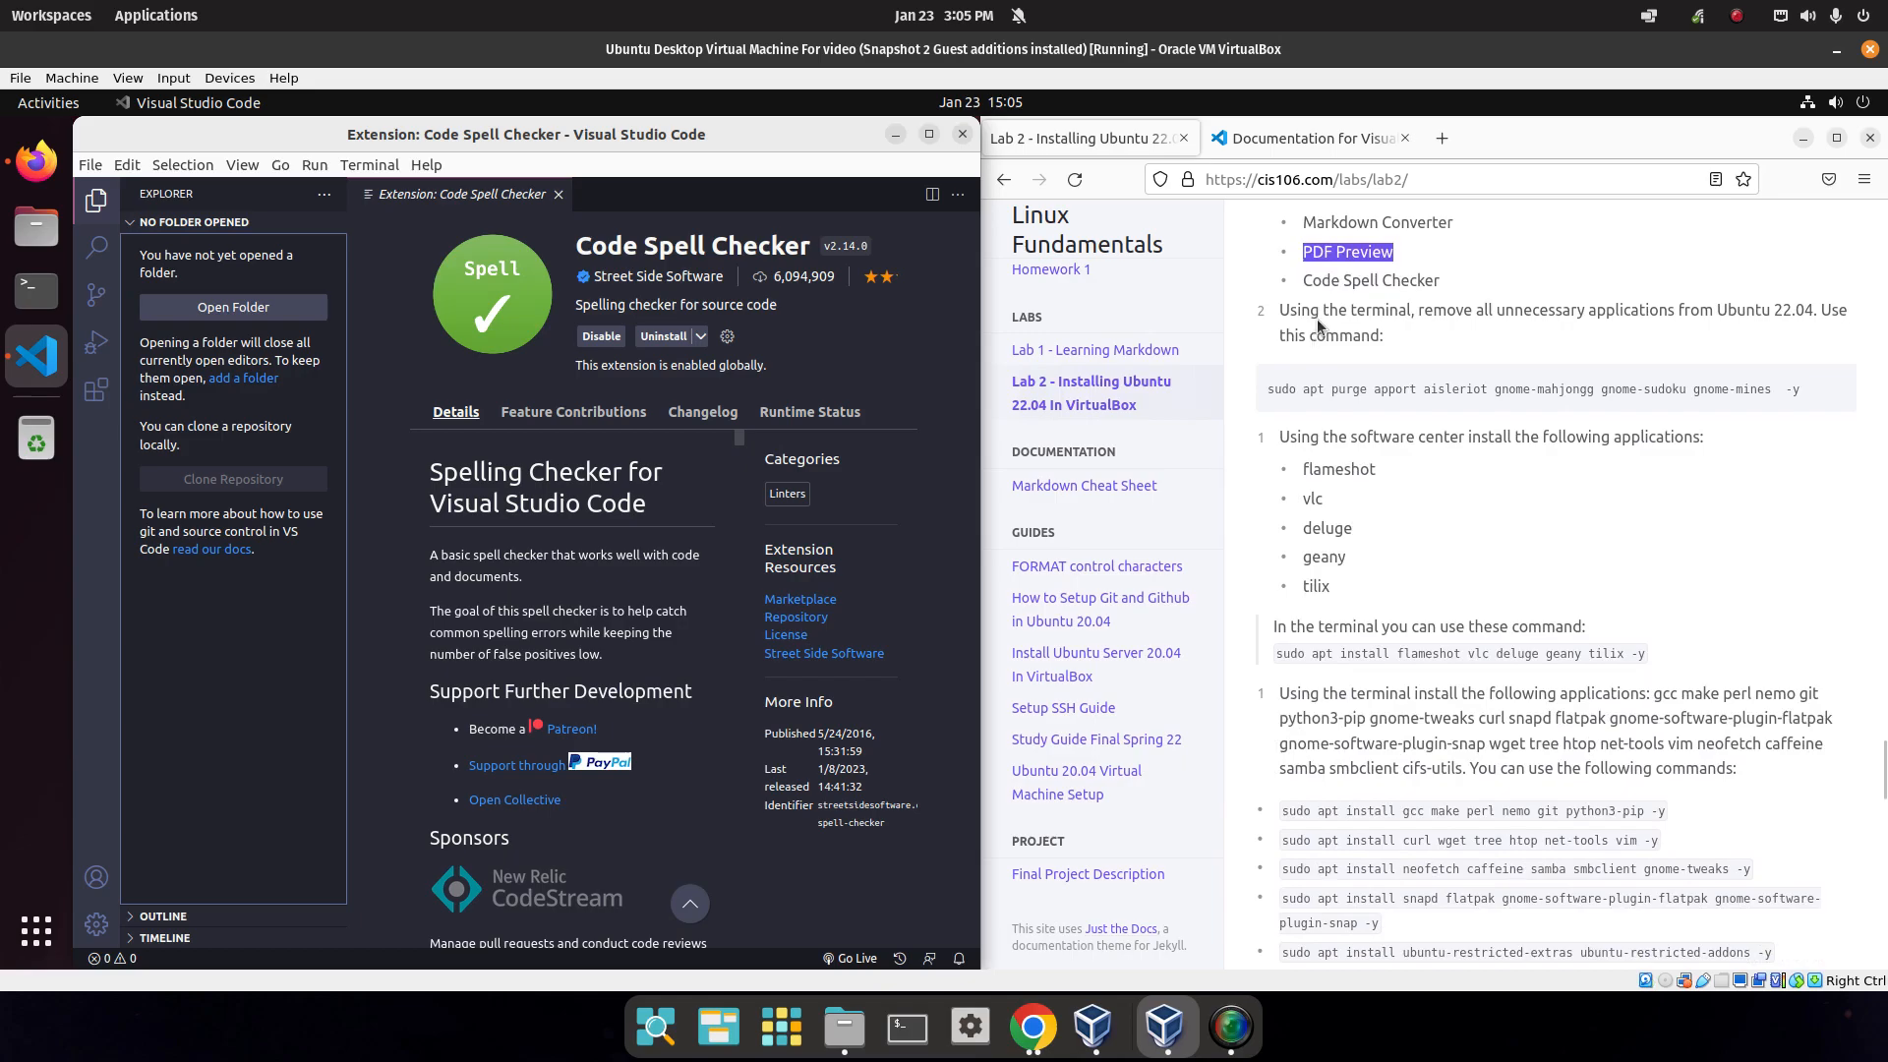
double_click(1316, 317)
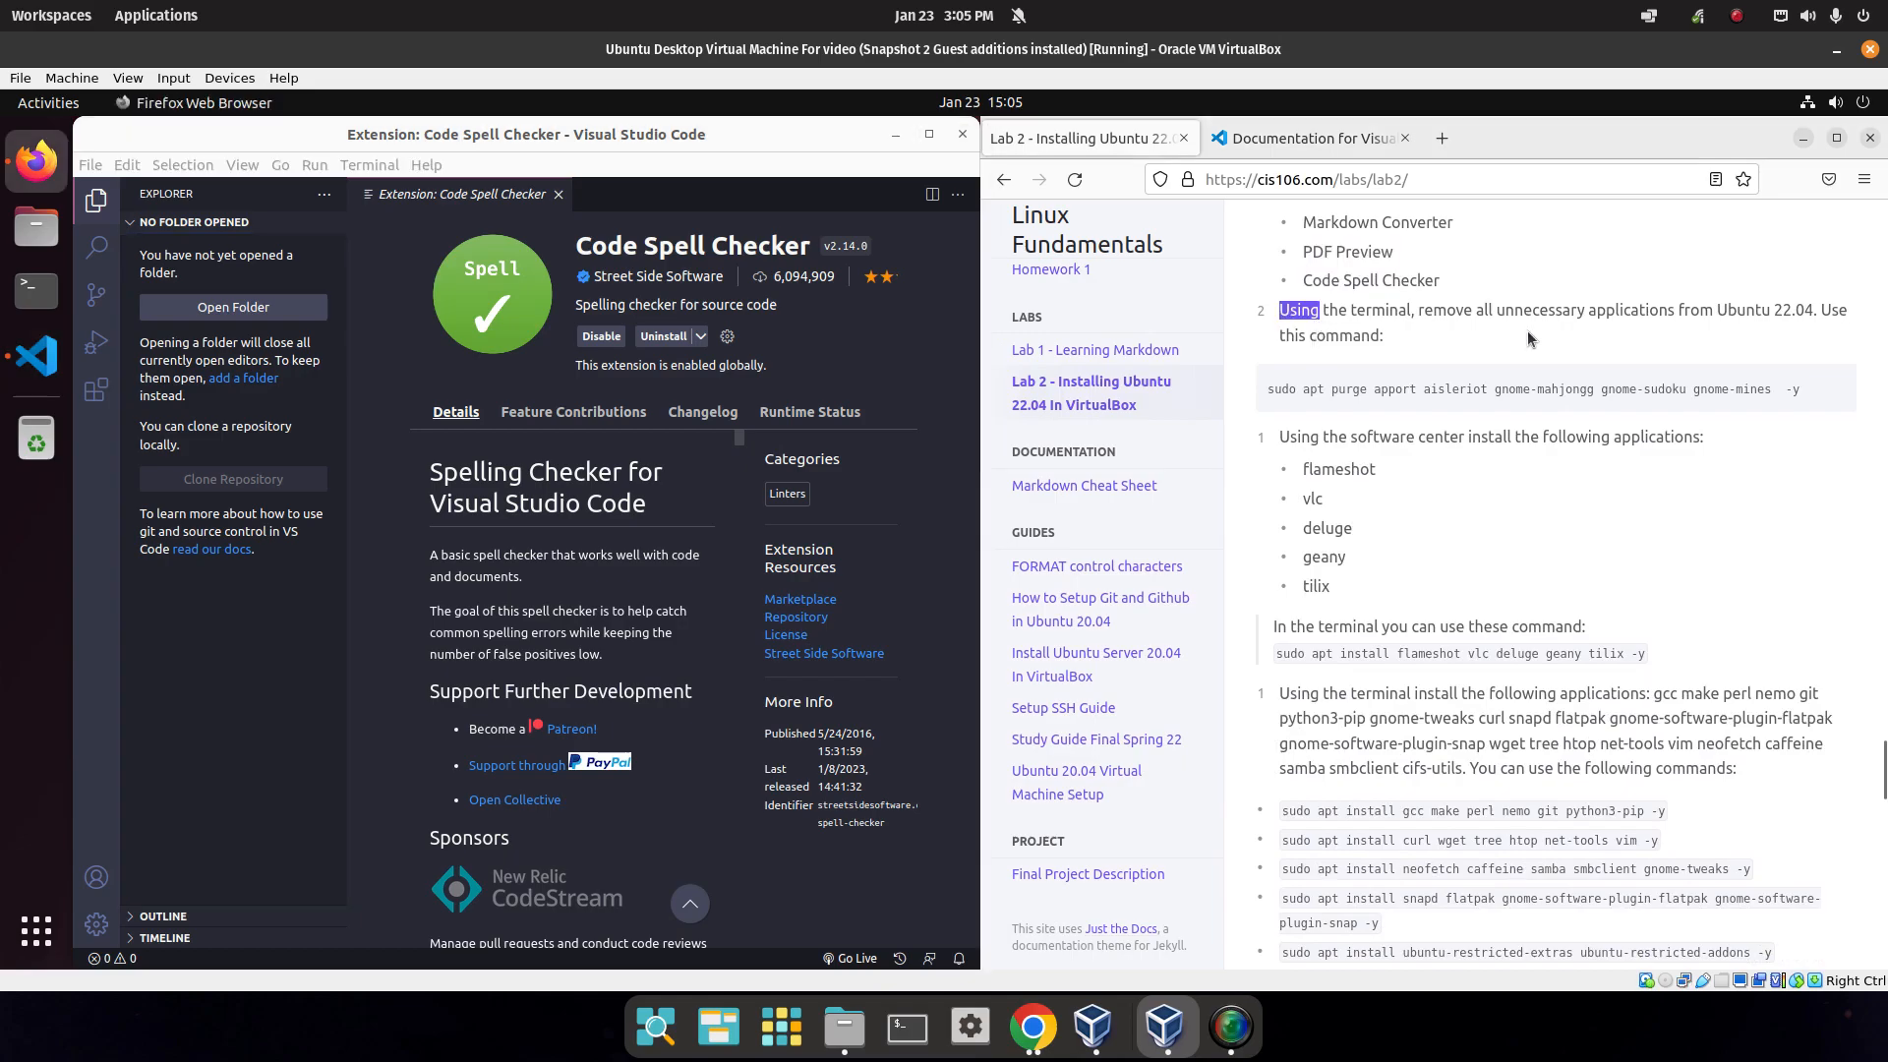
left_click(964, 136)
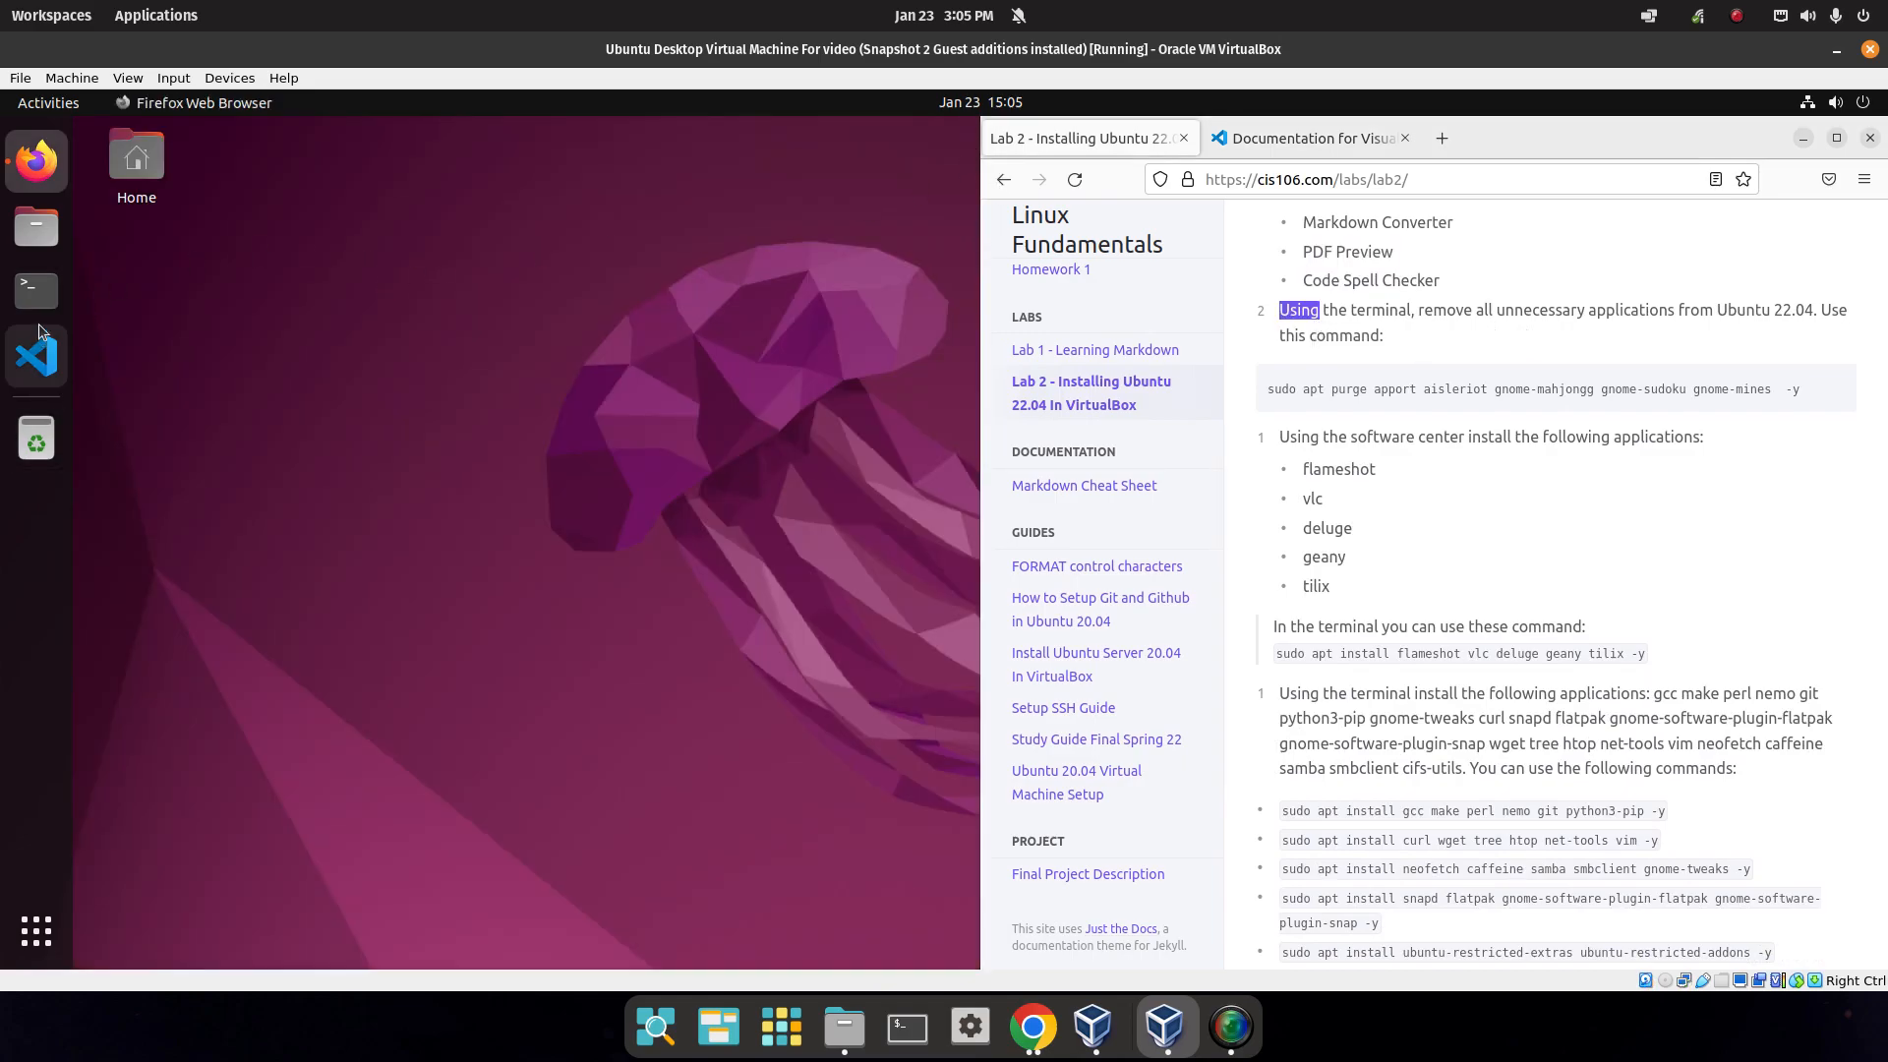
In a terminal tiled beside the lab page, run sudo apt purge apport aisleriot gnome-mahjongg gnome-sudoku gnome-mines -y and enter the sudo password.
left_click(36, 290)
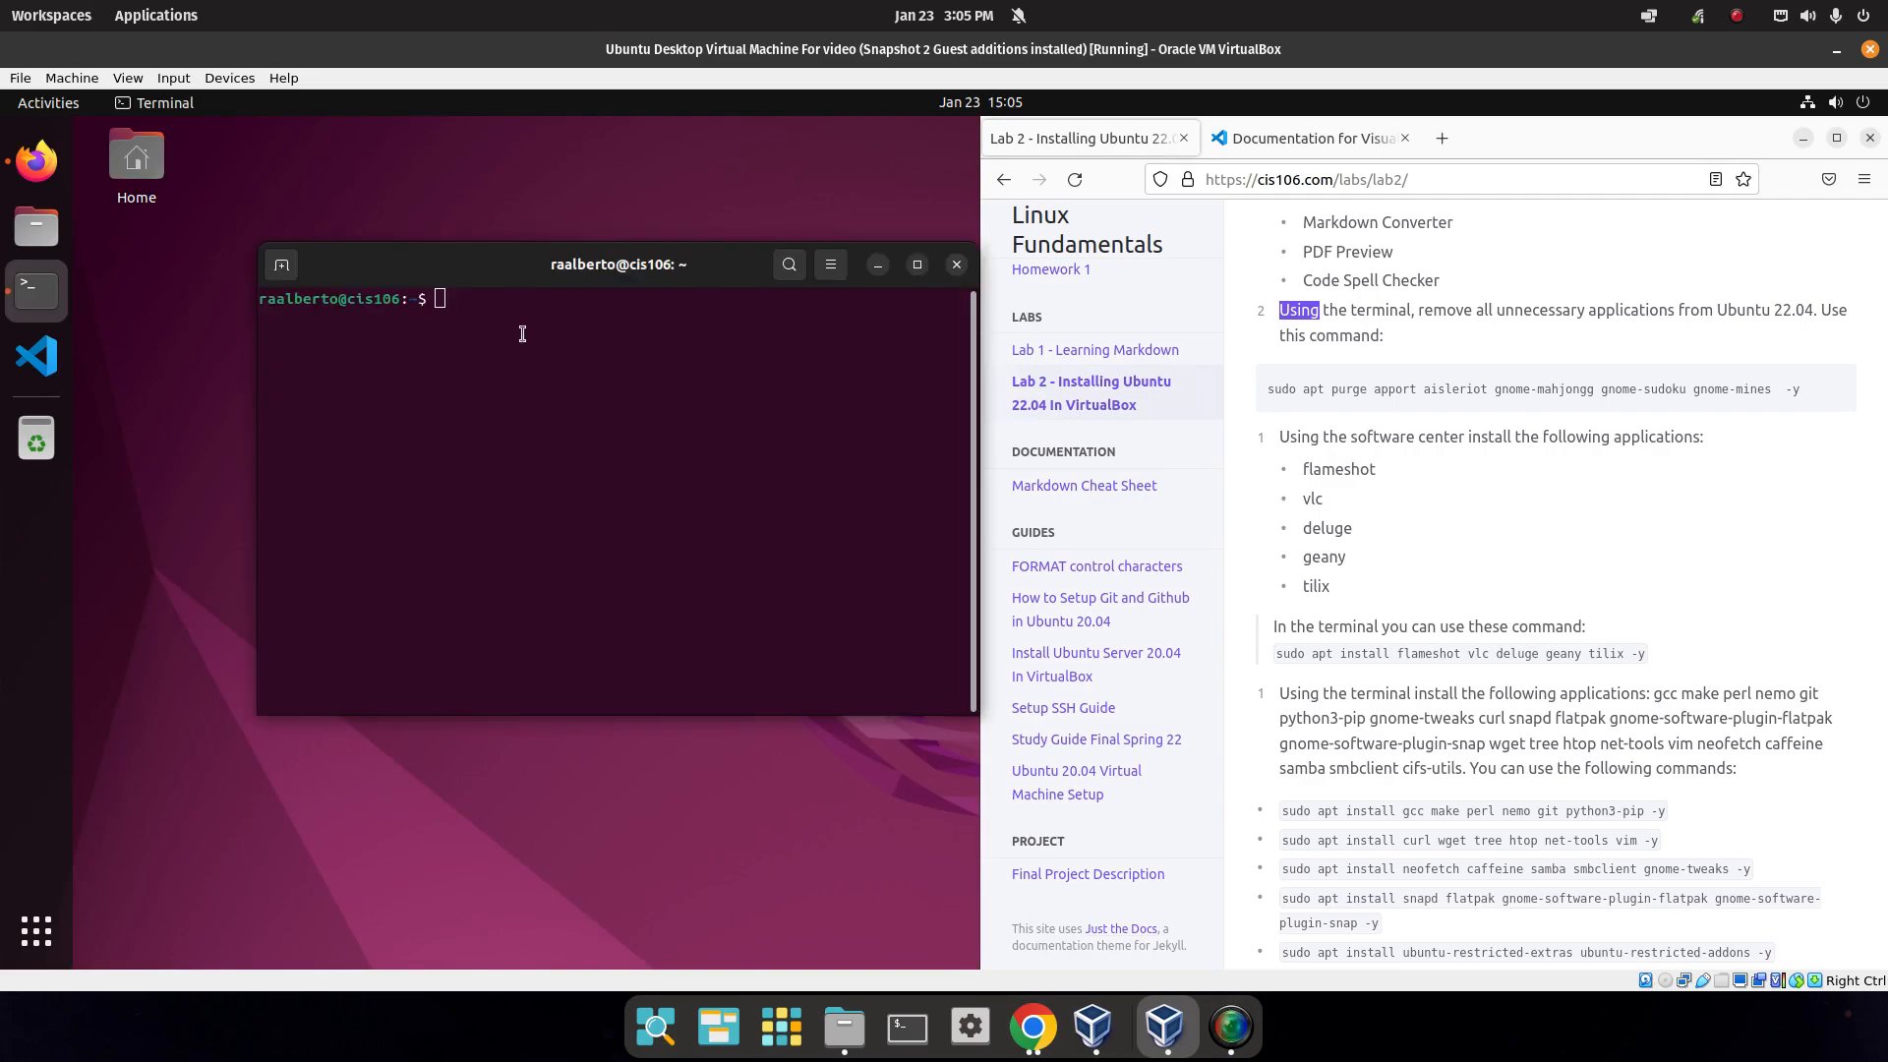
key("super+Left")
triple_click(1481, 397)
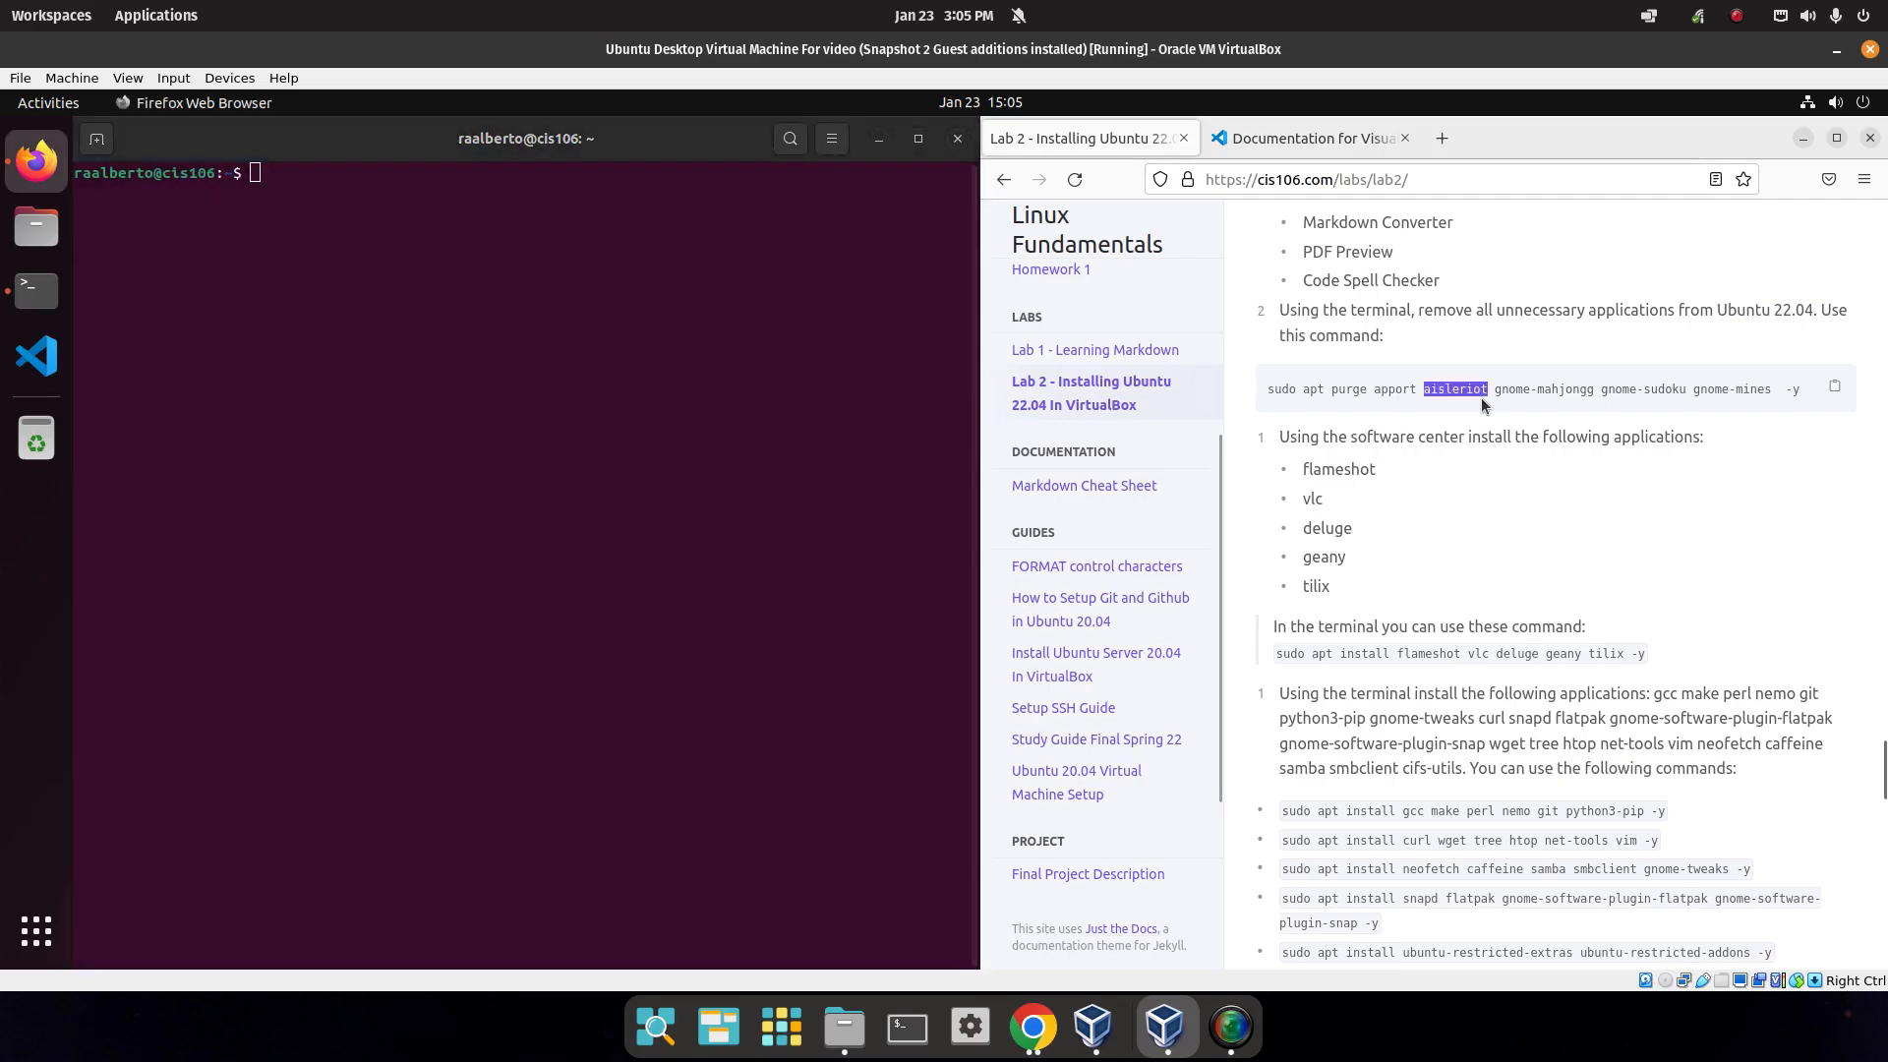
left_click(1835, 390)
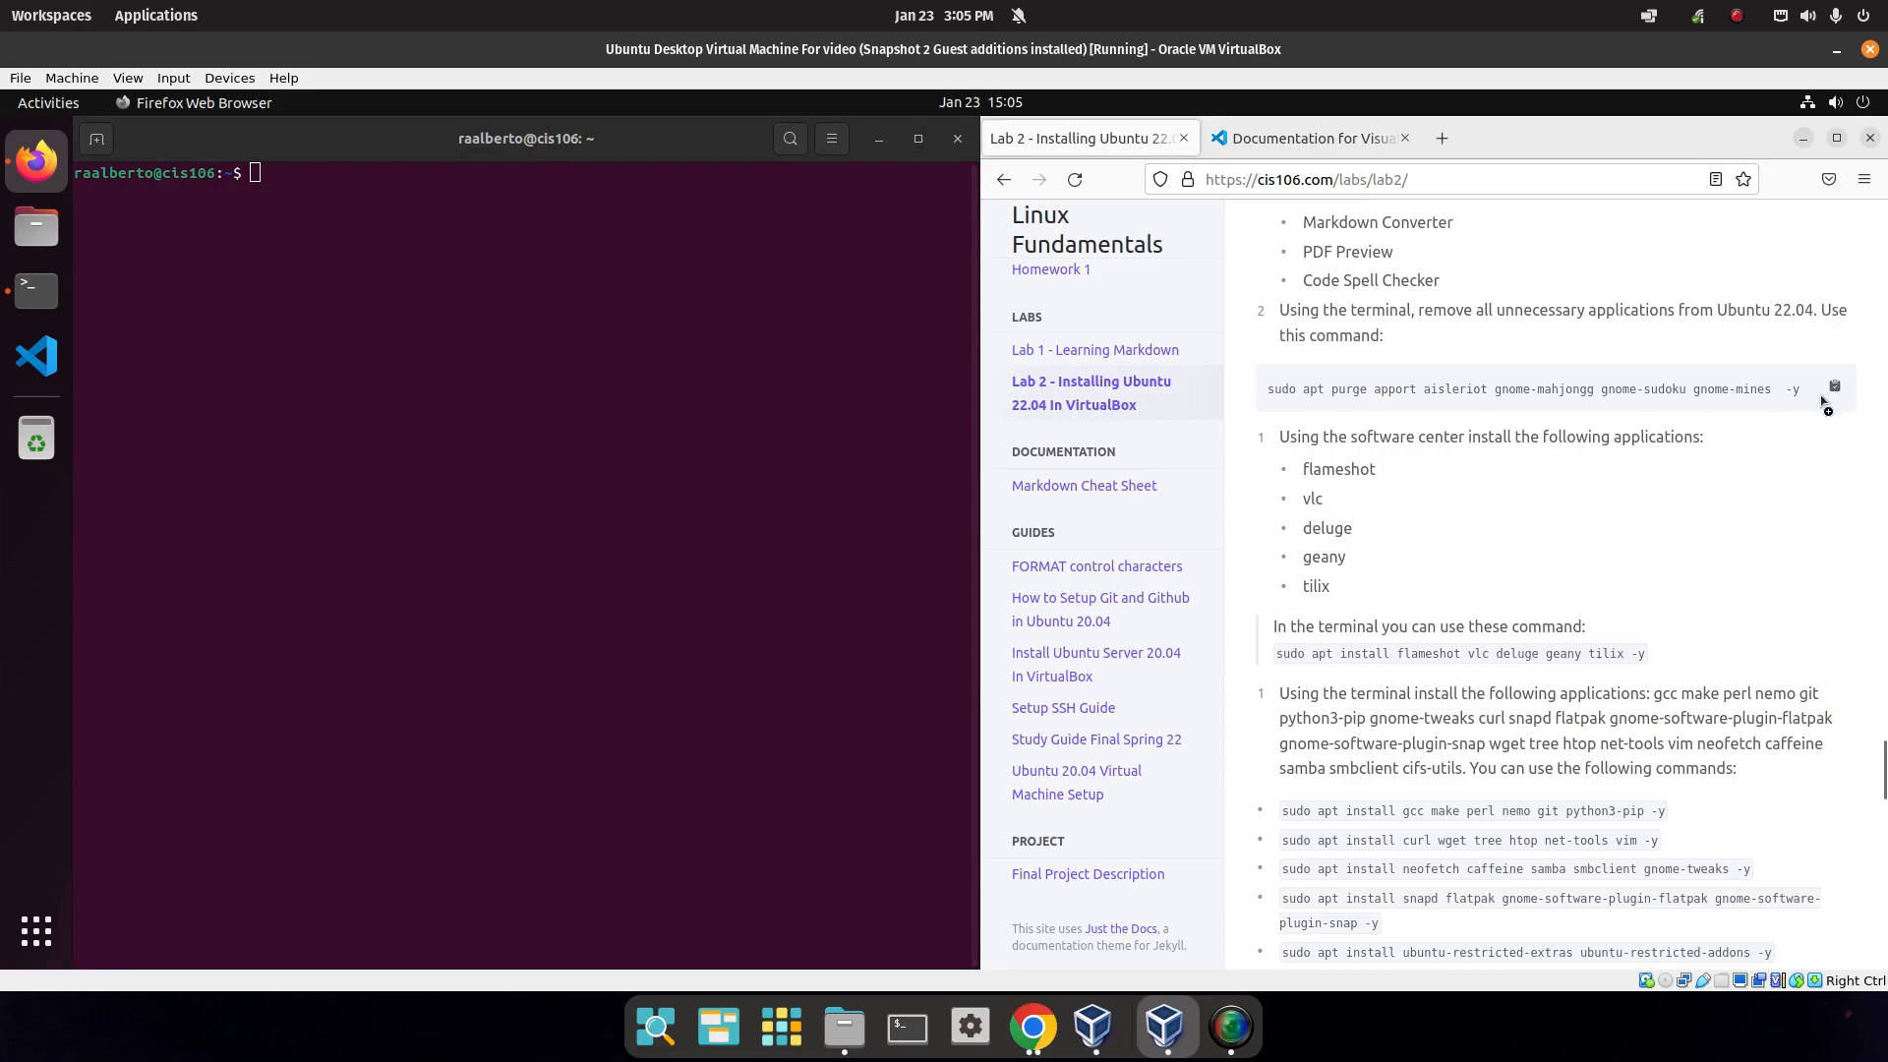
right_click(615, 271)
left_click(694, 345)
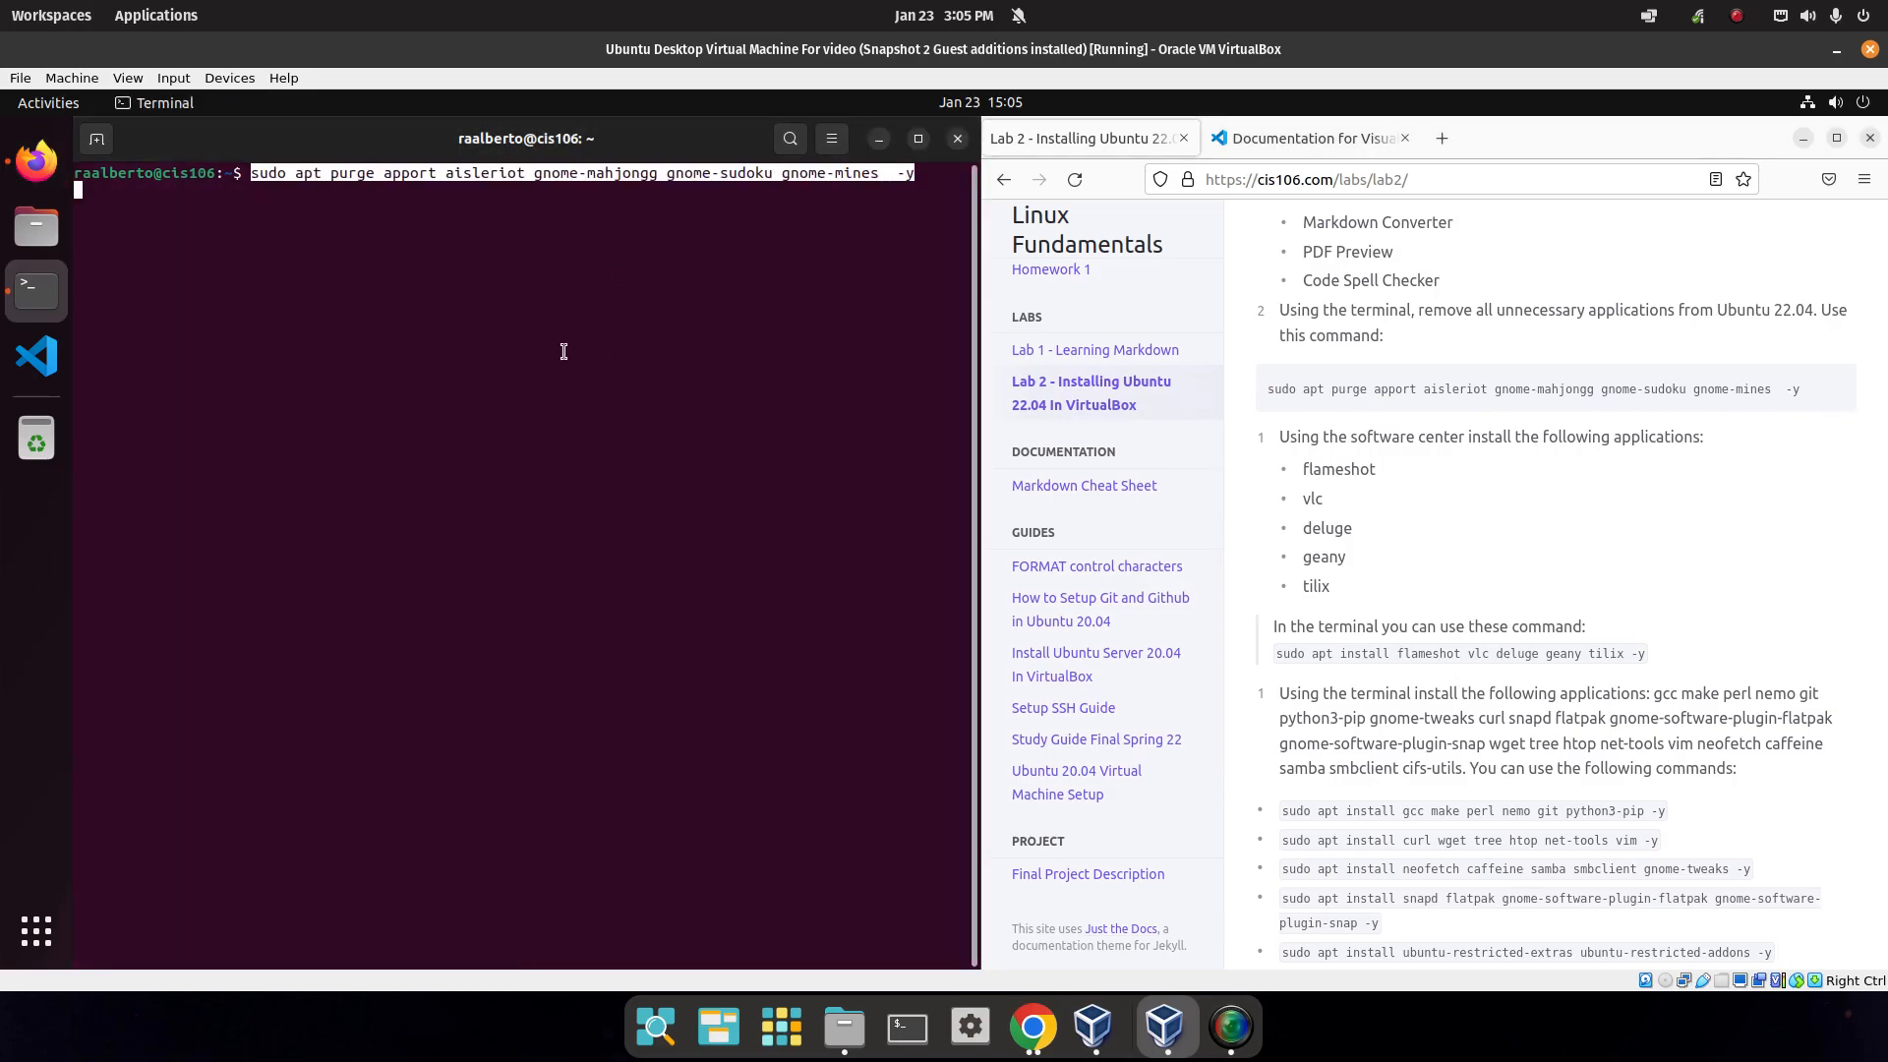
key("Return")
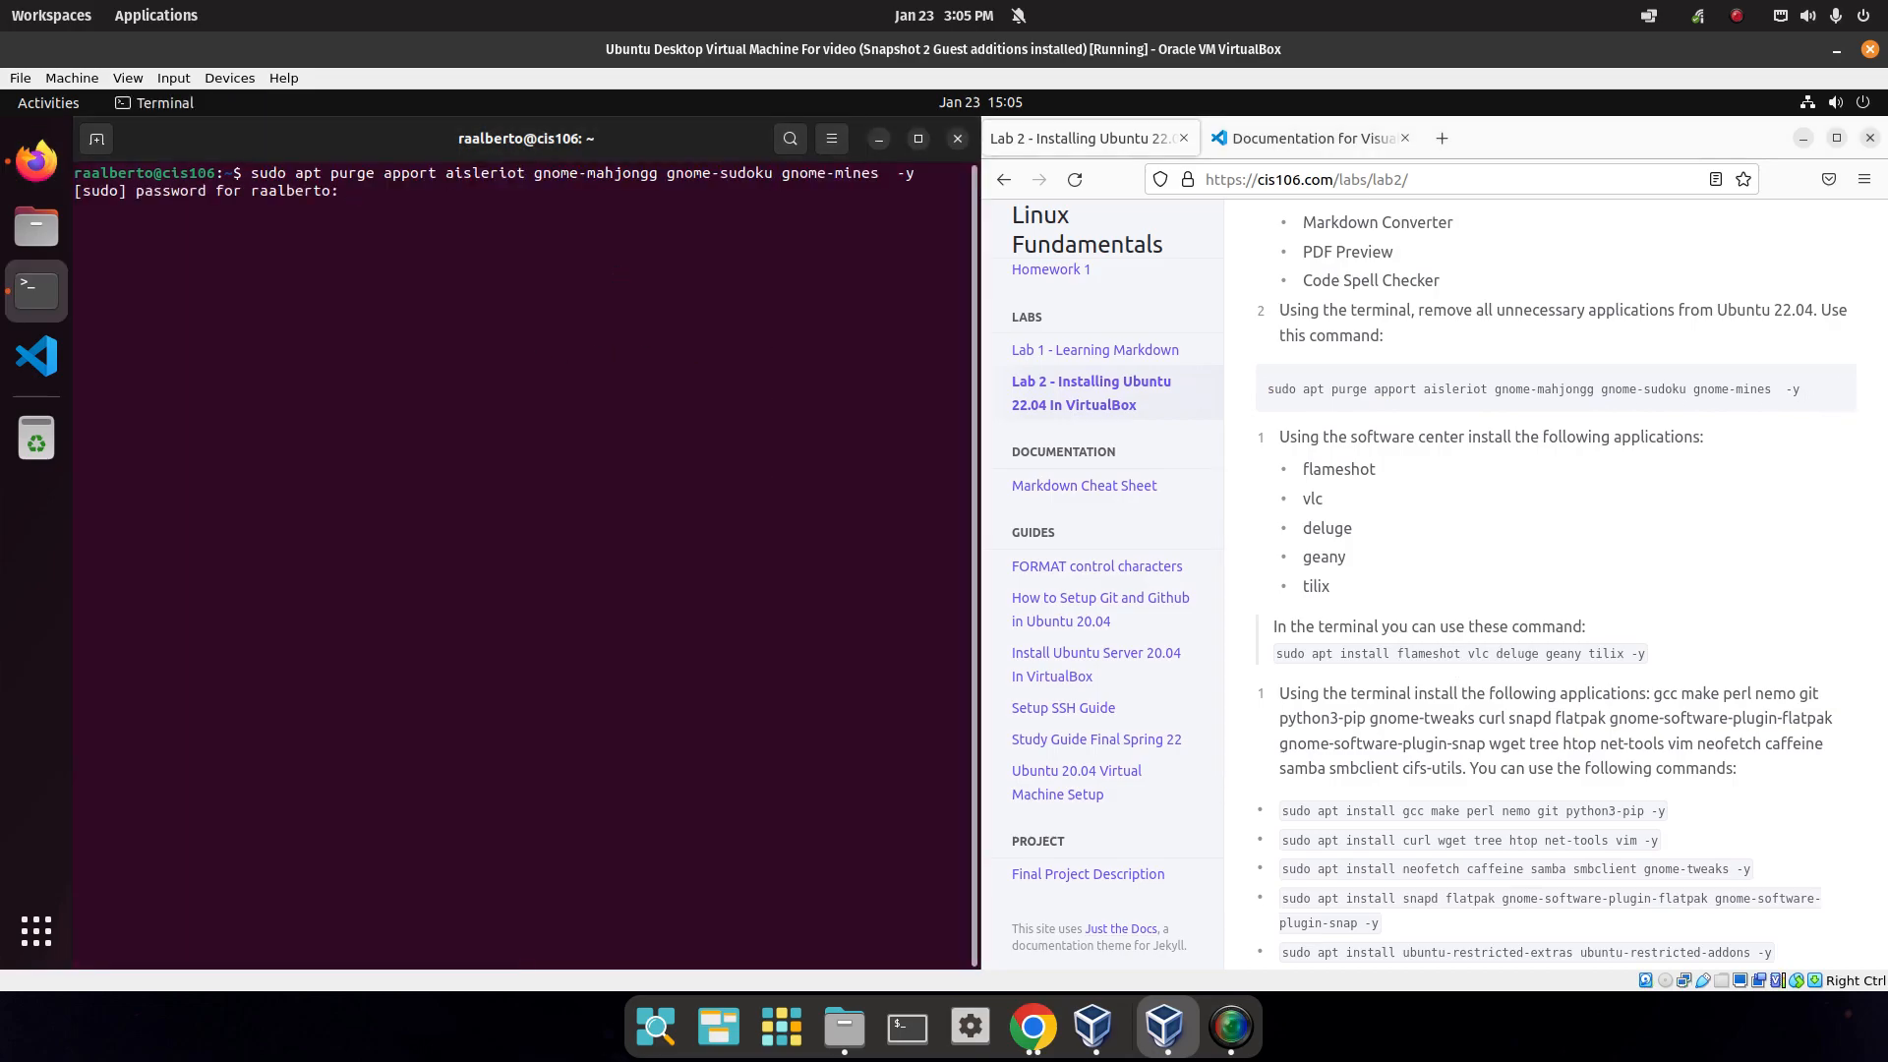
key("Return")
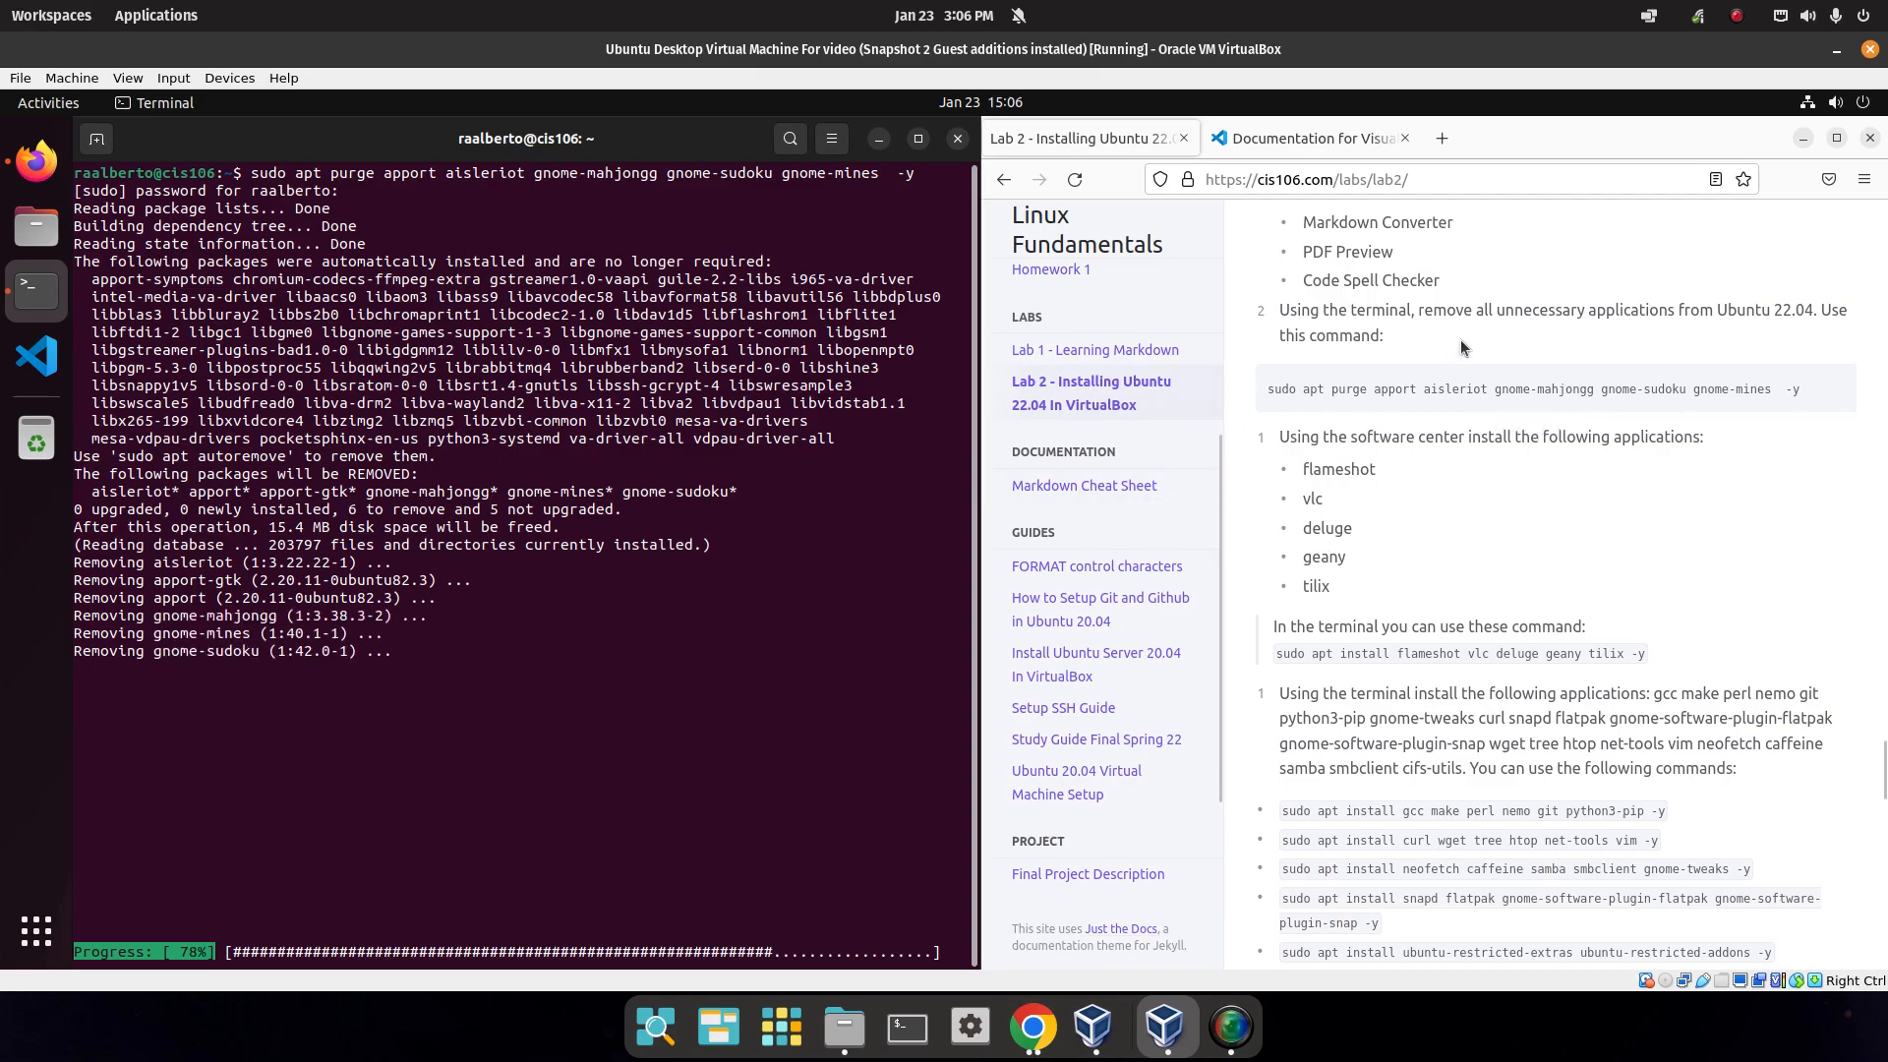
Copy the lab's flameshot install command and highlight the list of software center applications above it.
left_click(1647, 676)
left_click_drag(1646, 653, 1276, 654)
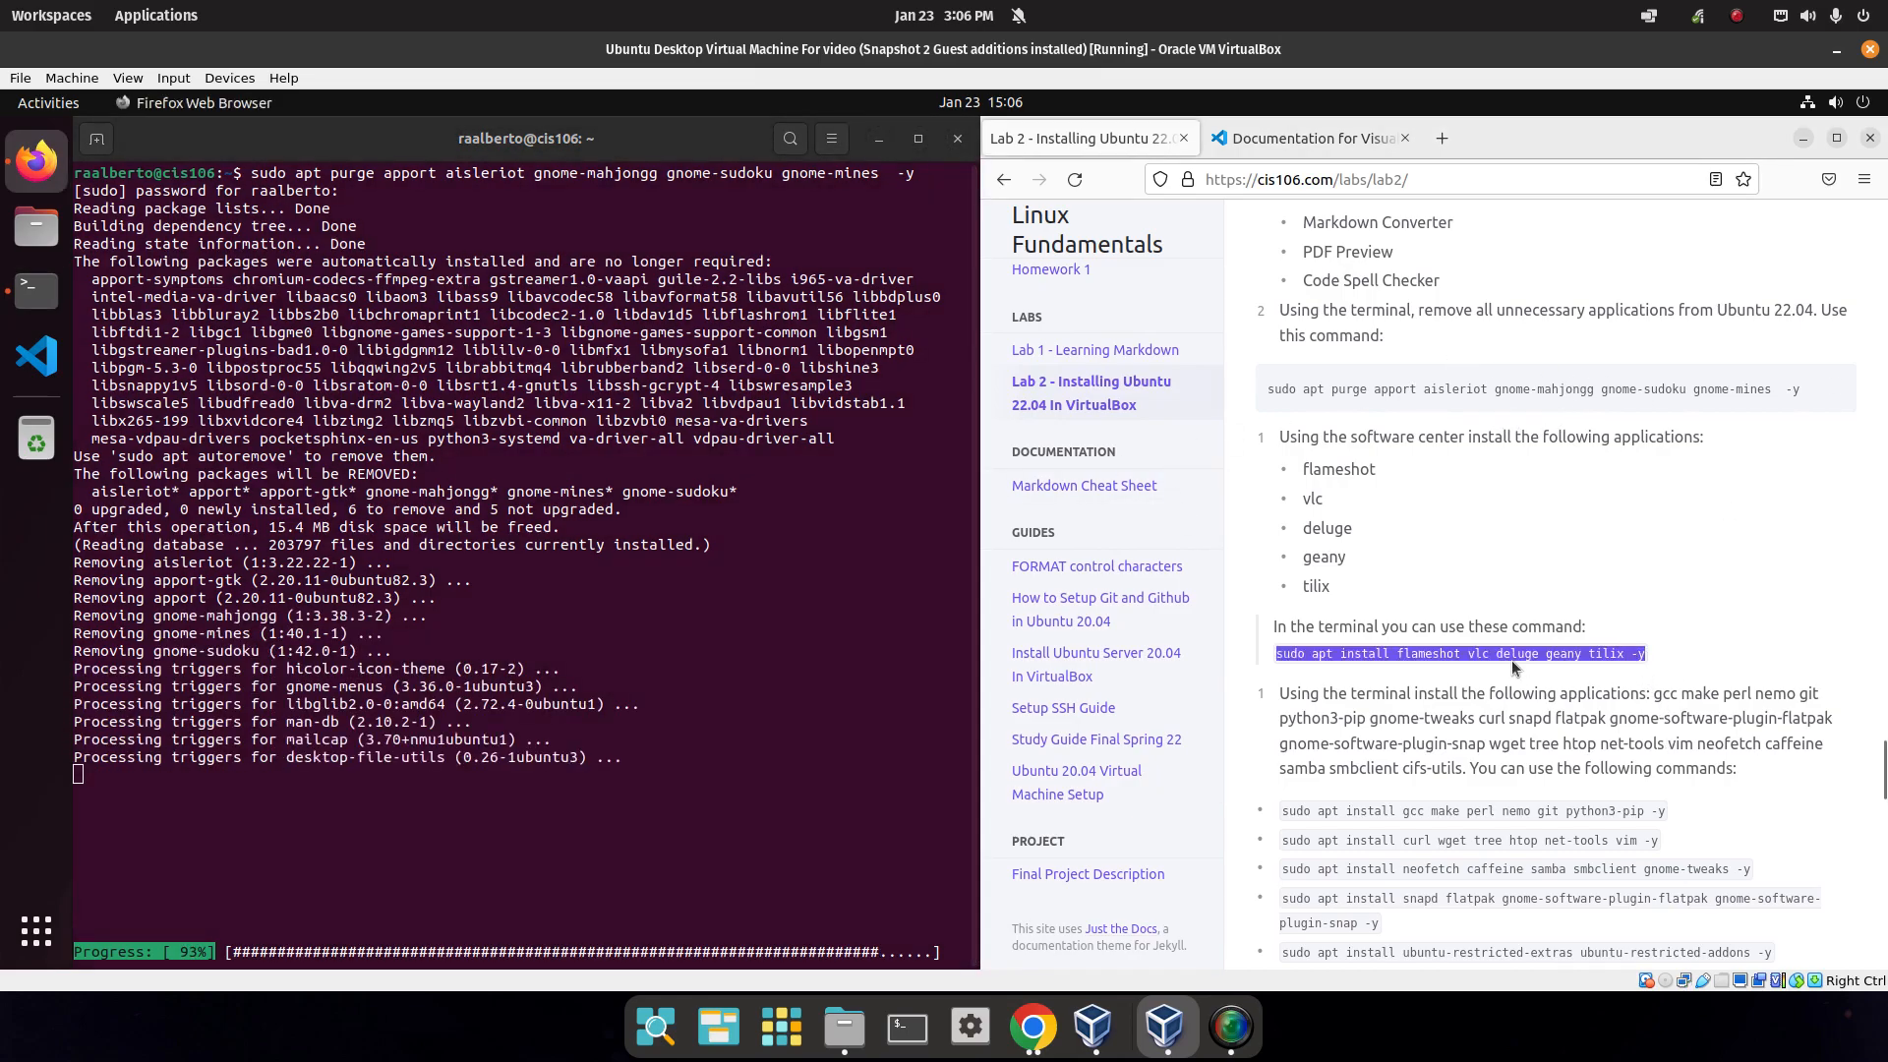
right_click(1534, 655)
left_click(1576, 670)
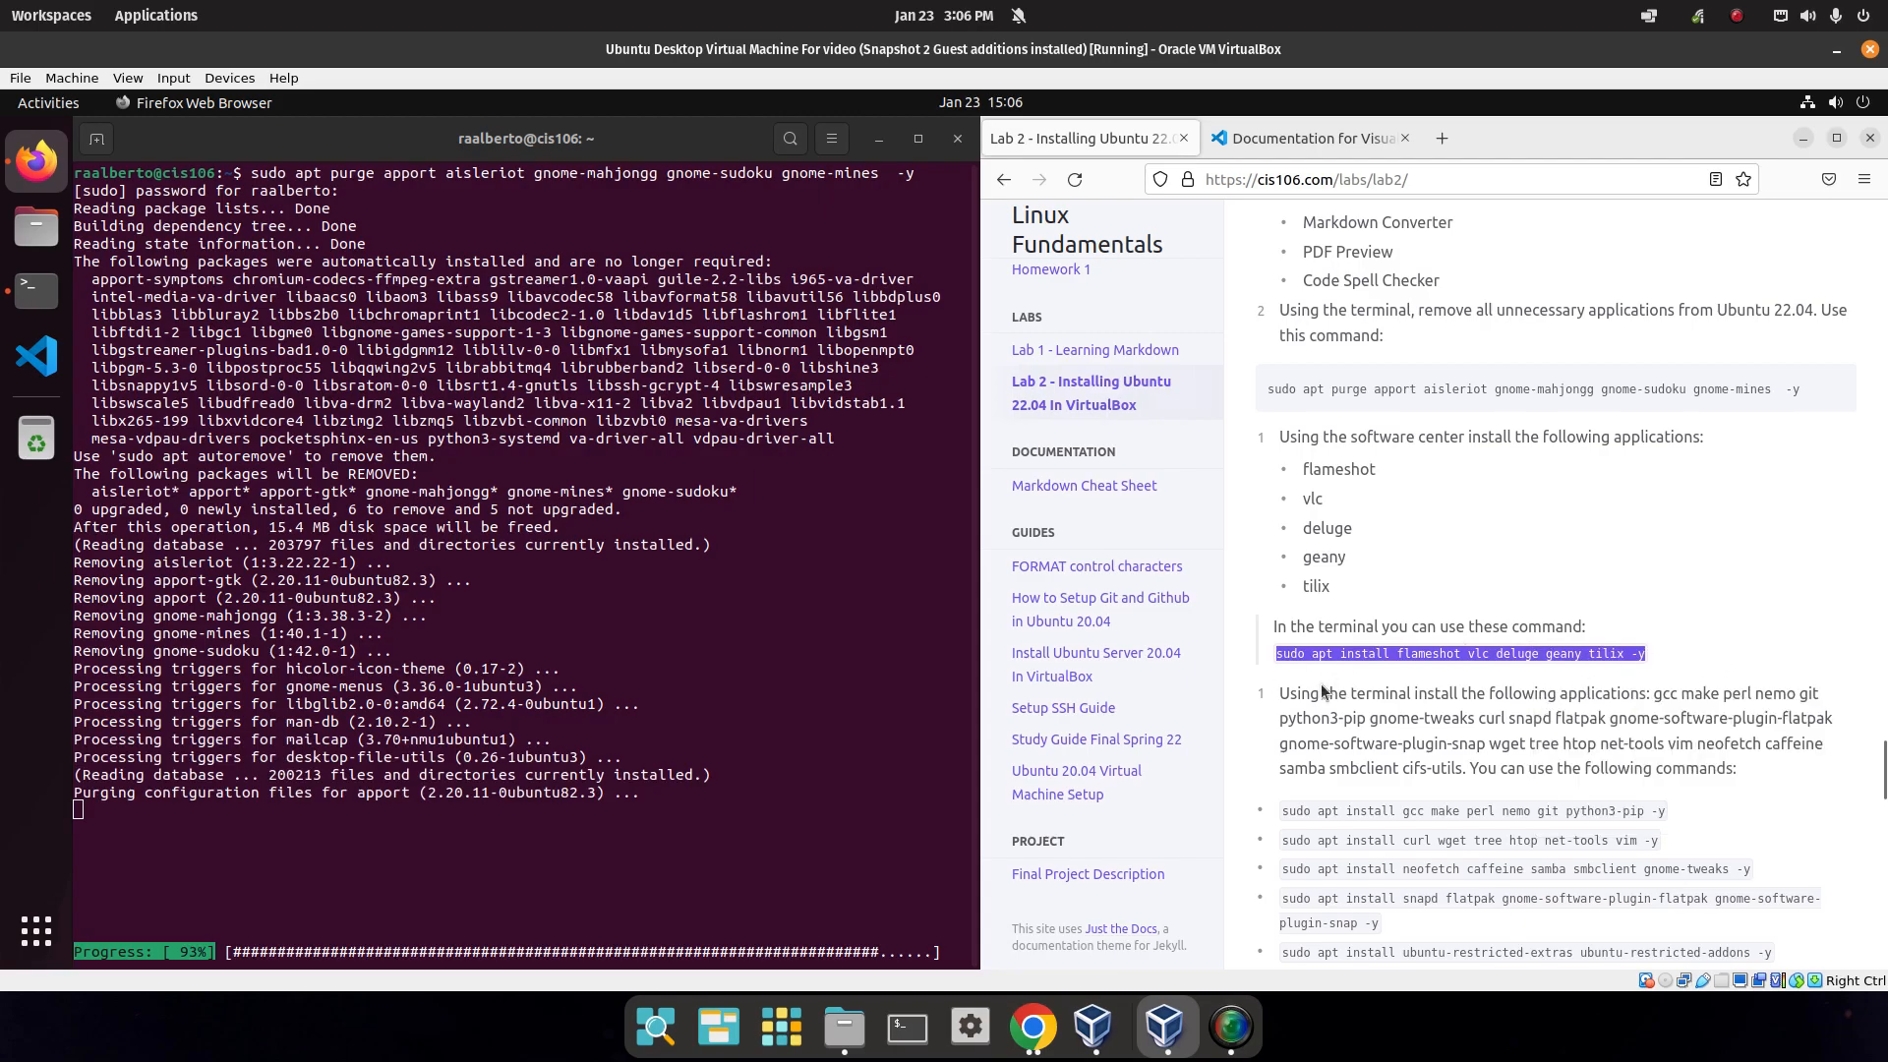
scroll(1333, 688, "down", 4)
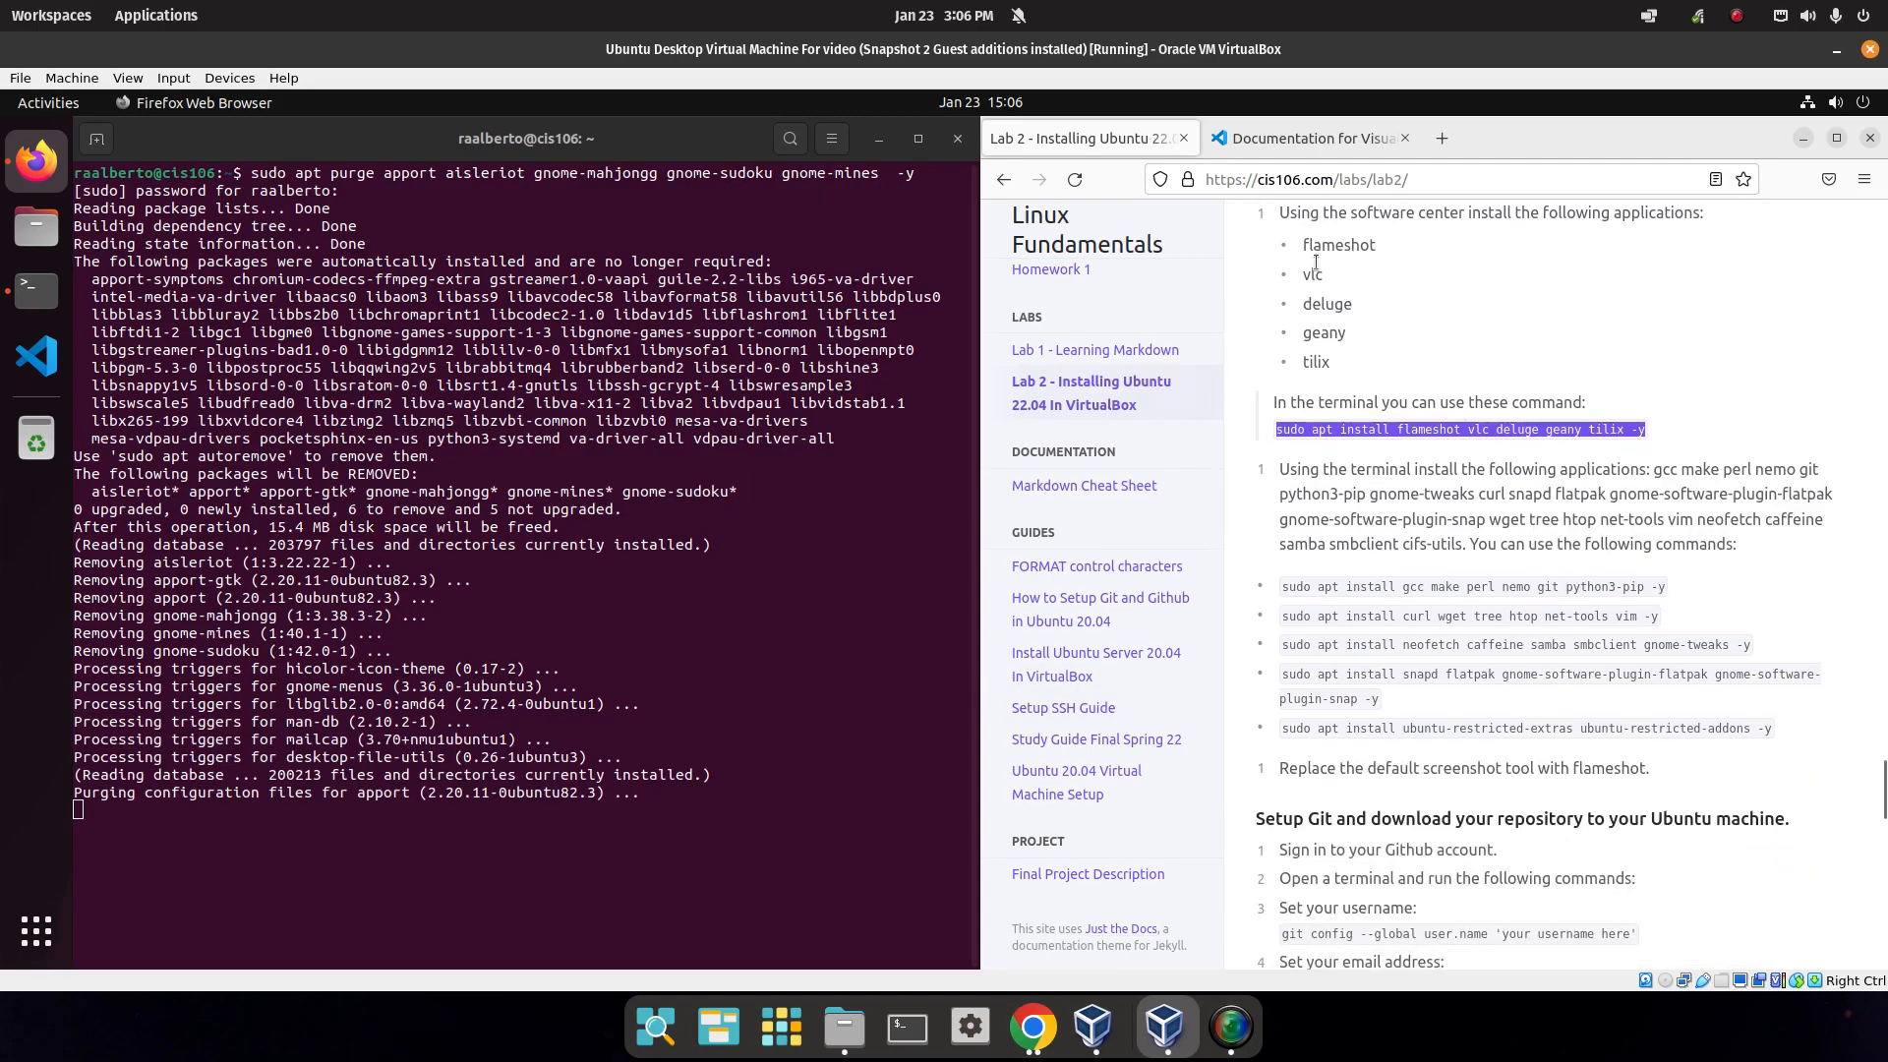
scroll(1313, 251, "up", 2)
left_click_drag(1301, 357, 1355, 483)
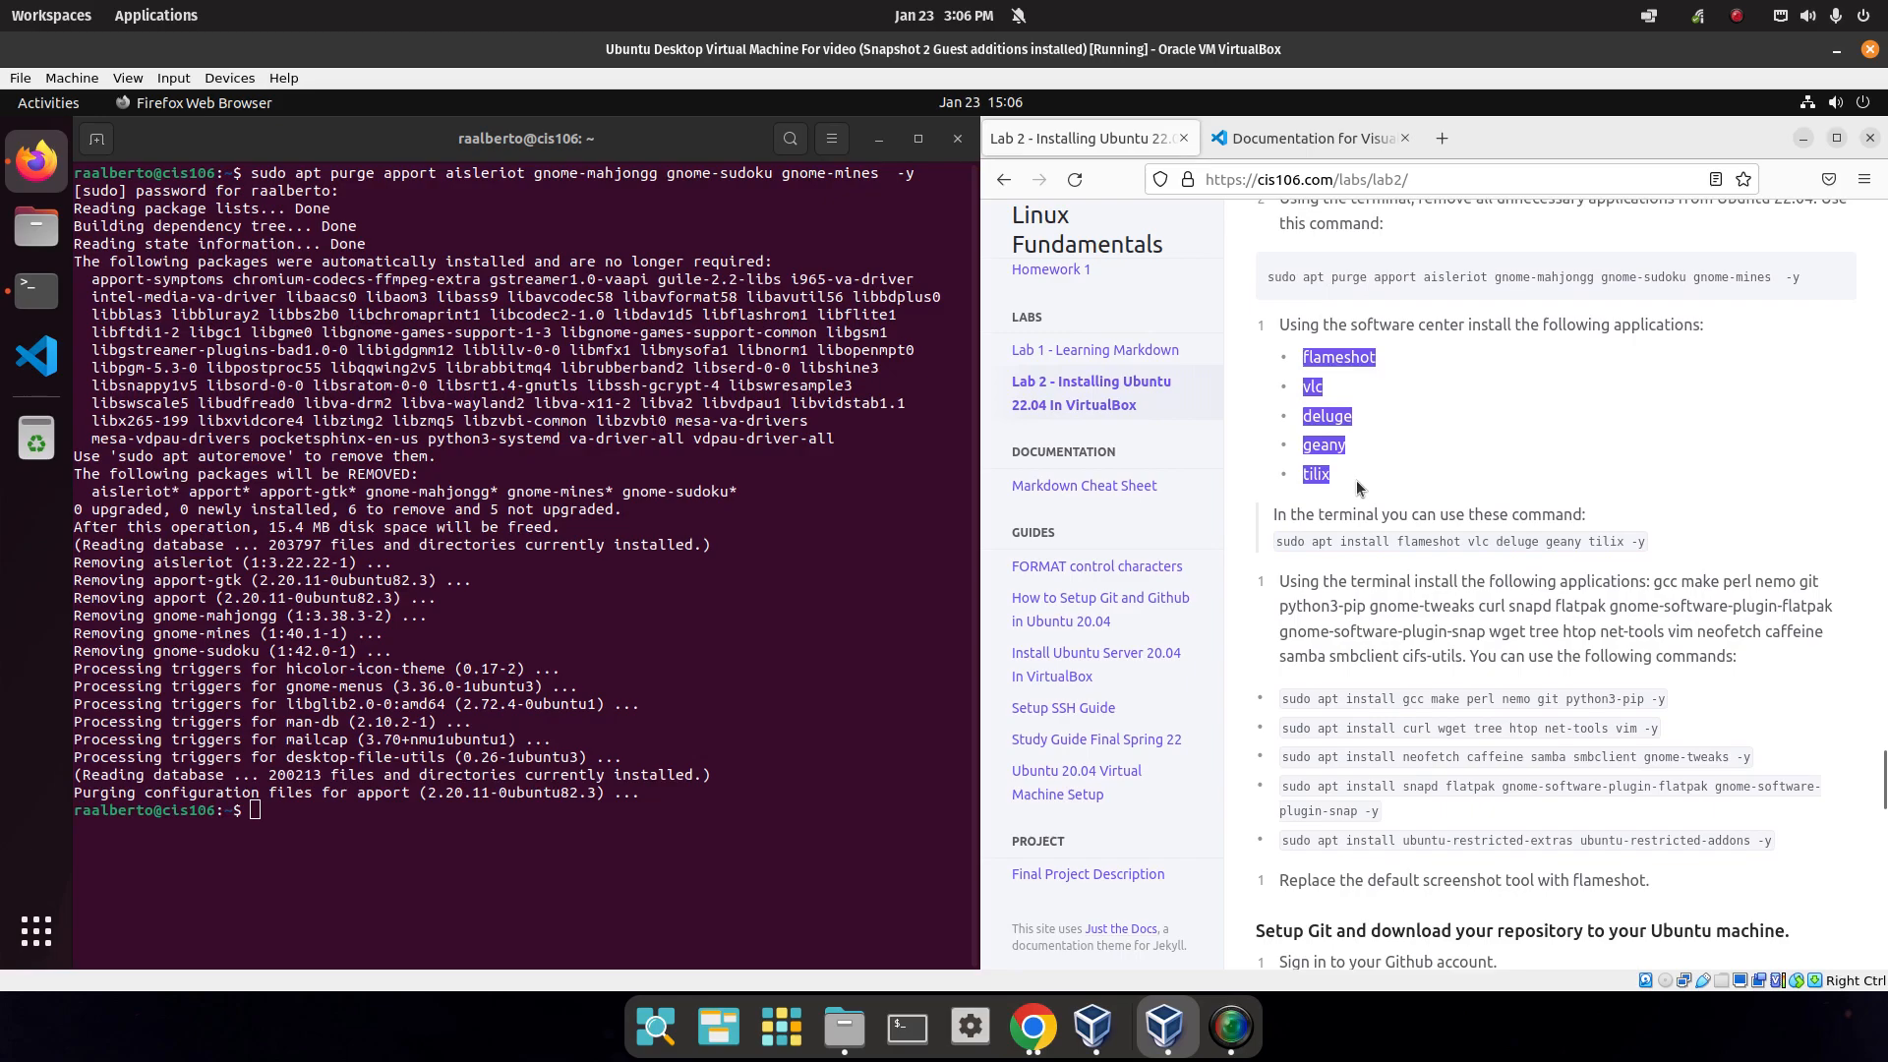
left_click(1339, 474)
Copy the lab's command sudo apt install flameshot vlc deluge geany tilix -y and run it in the terminal.
triple_click(1415, 539)
right_click(1413, 540)
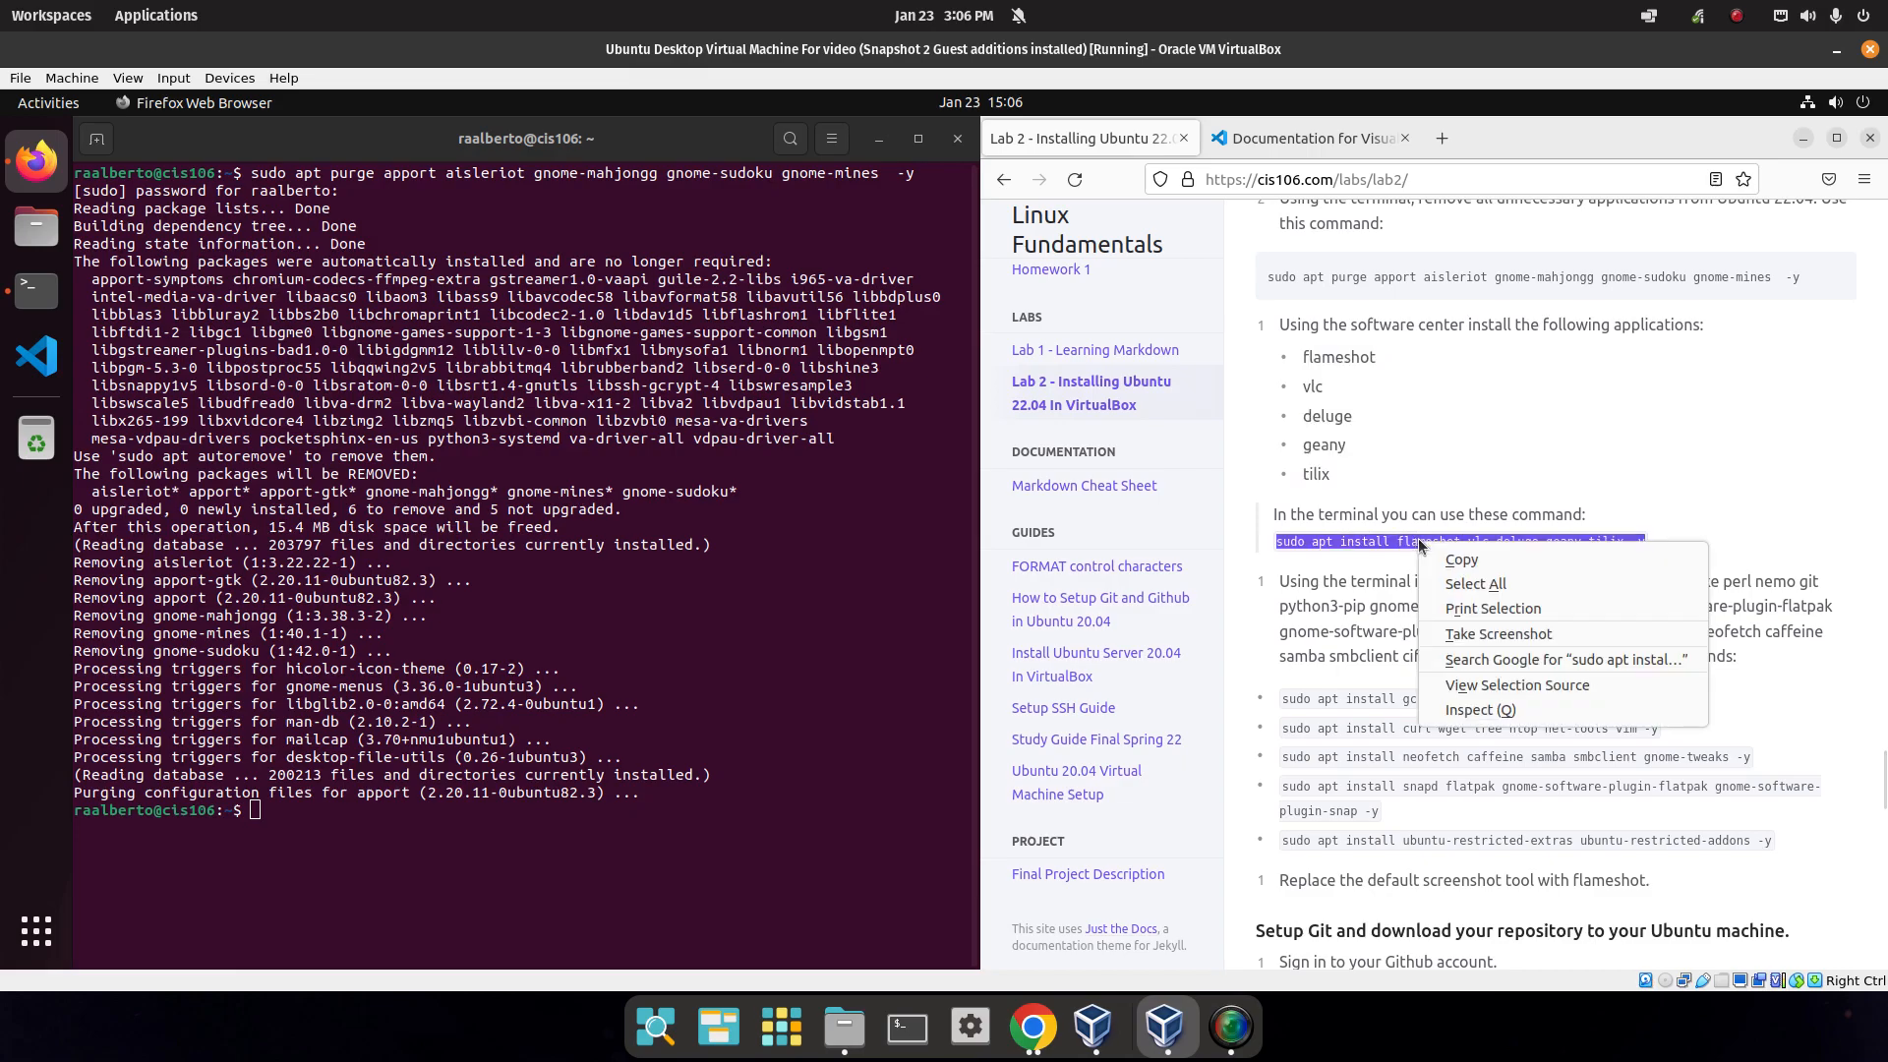
left_click(1471, 557)
right_click(606, 625)
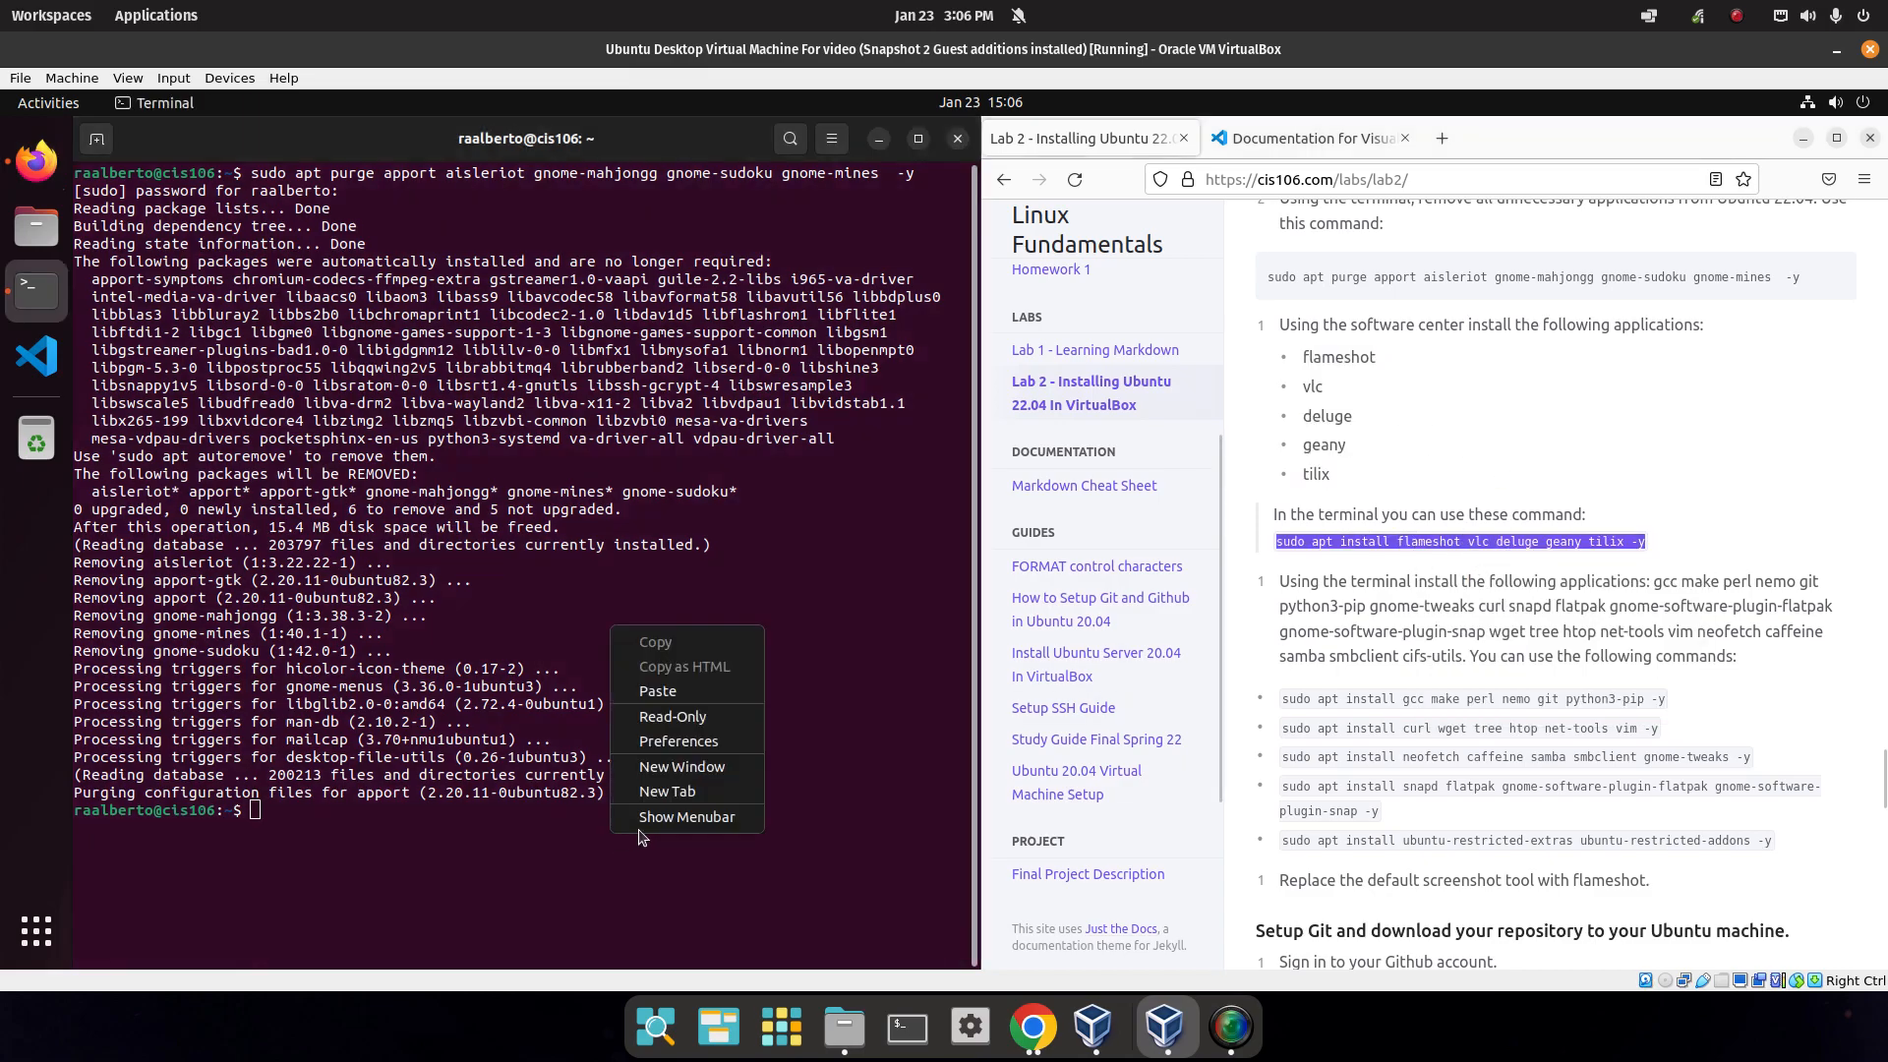
left_click(669, 687)
key("Return")
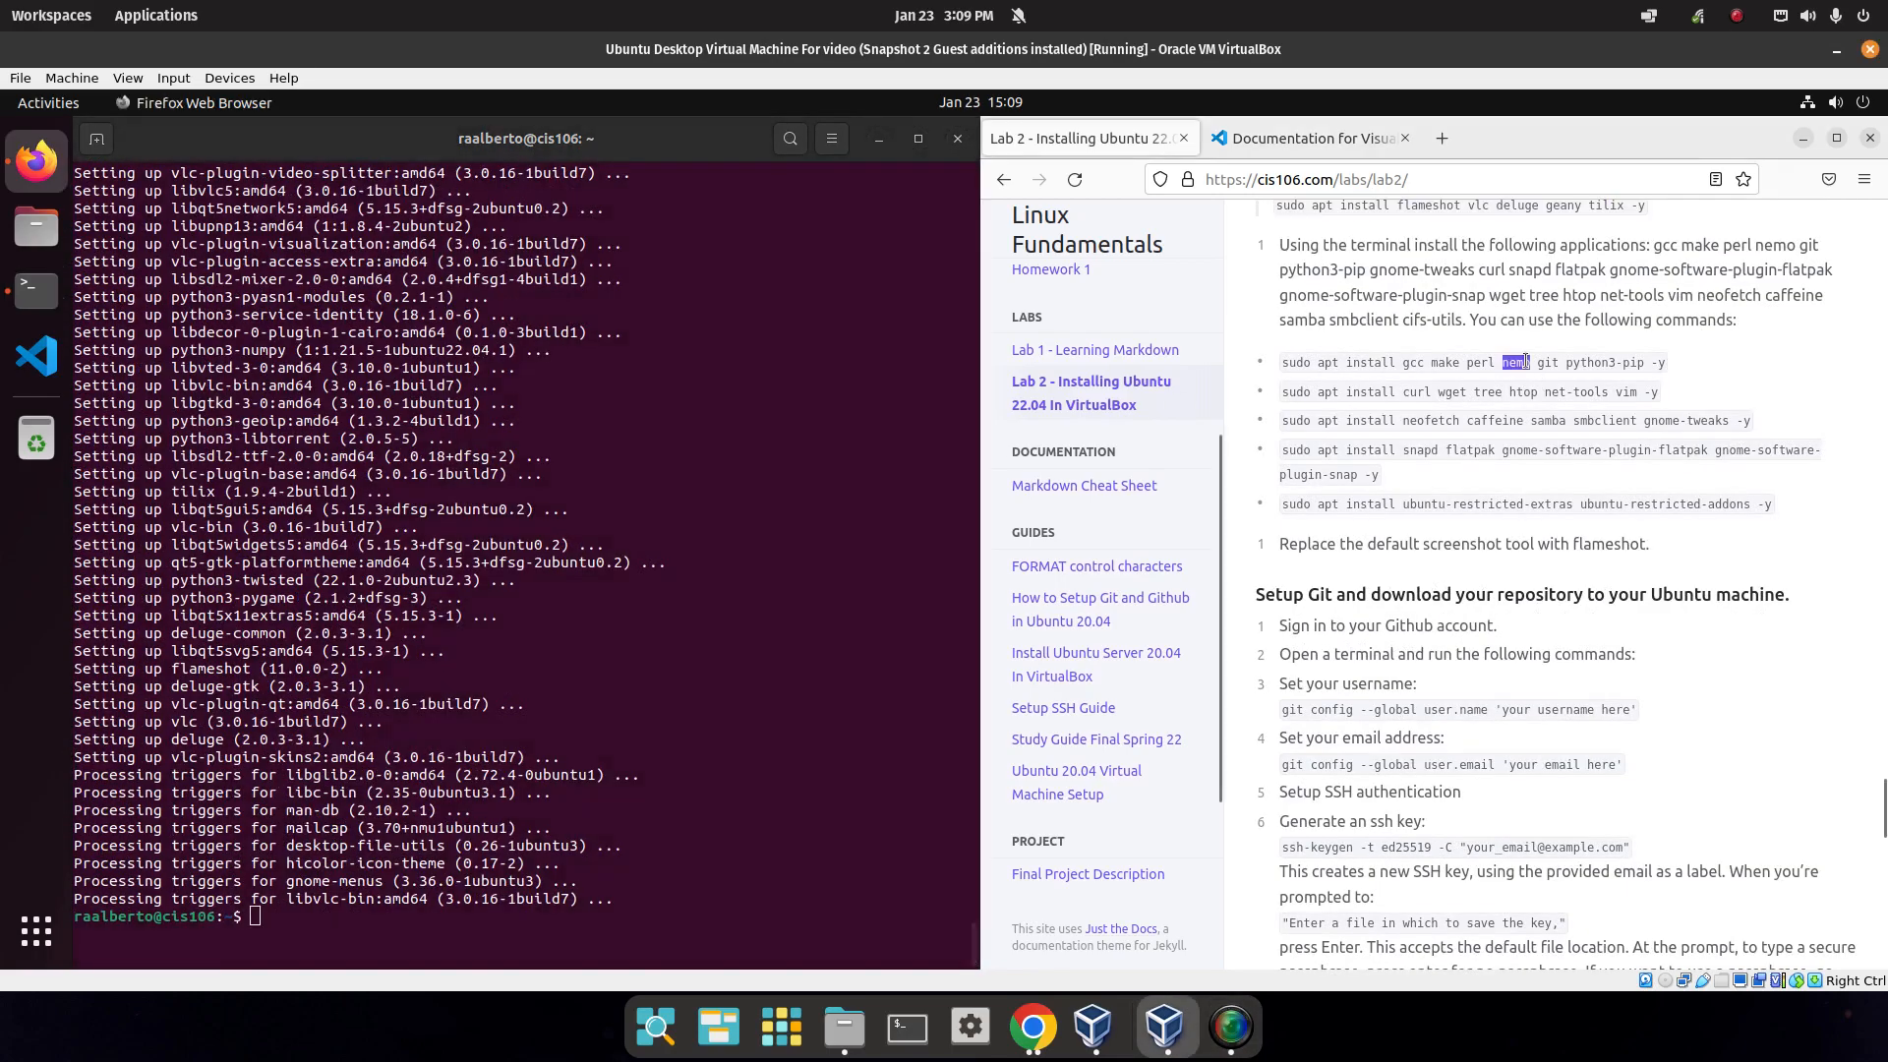
Copy sudo apt install gcc make perl nemo git python3-pip -y from the lab page and run it in the terminal.
triple_click(1542, 363)
right_click(1526, 362)
left_click(1553, 372)
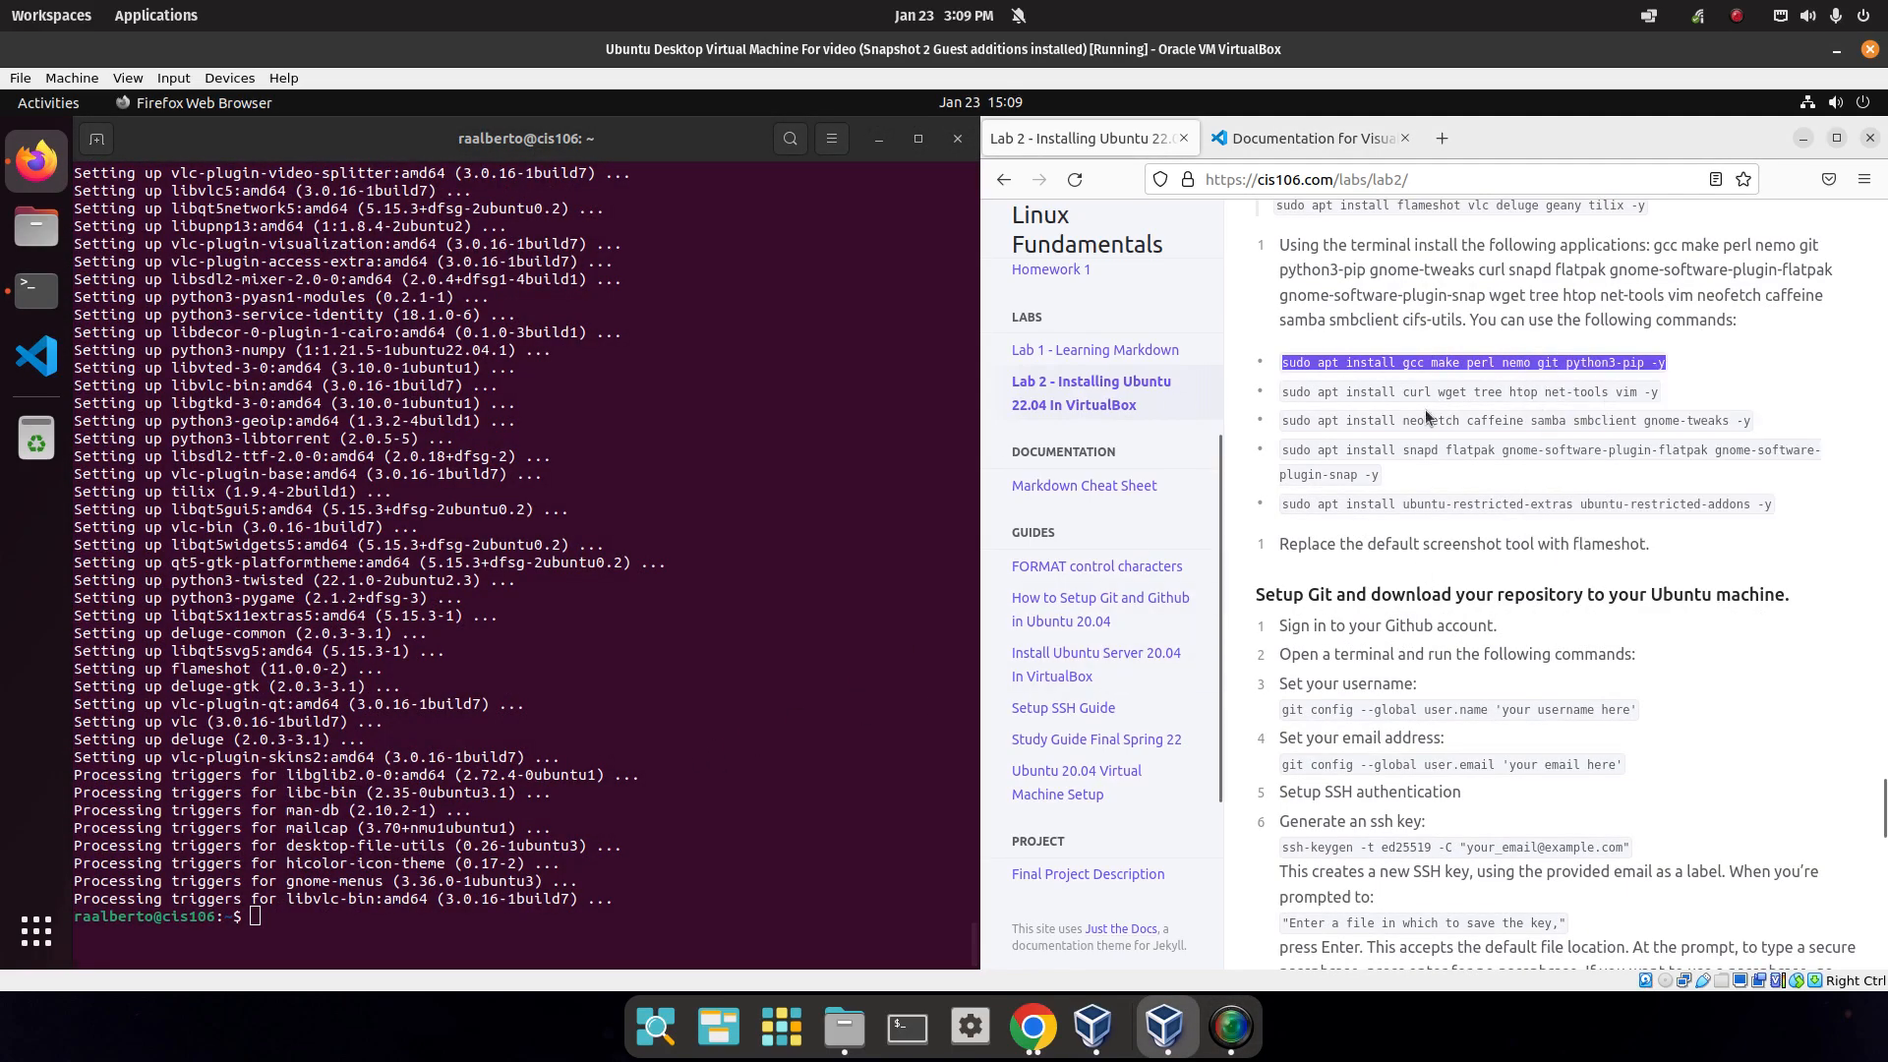
right_click(1559, 366)
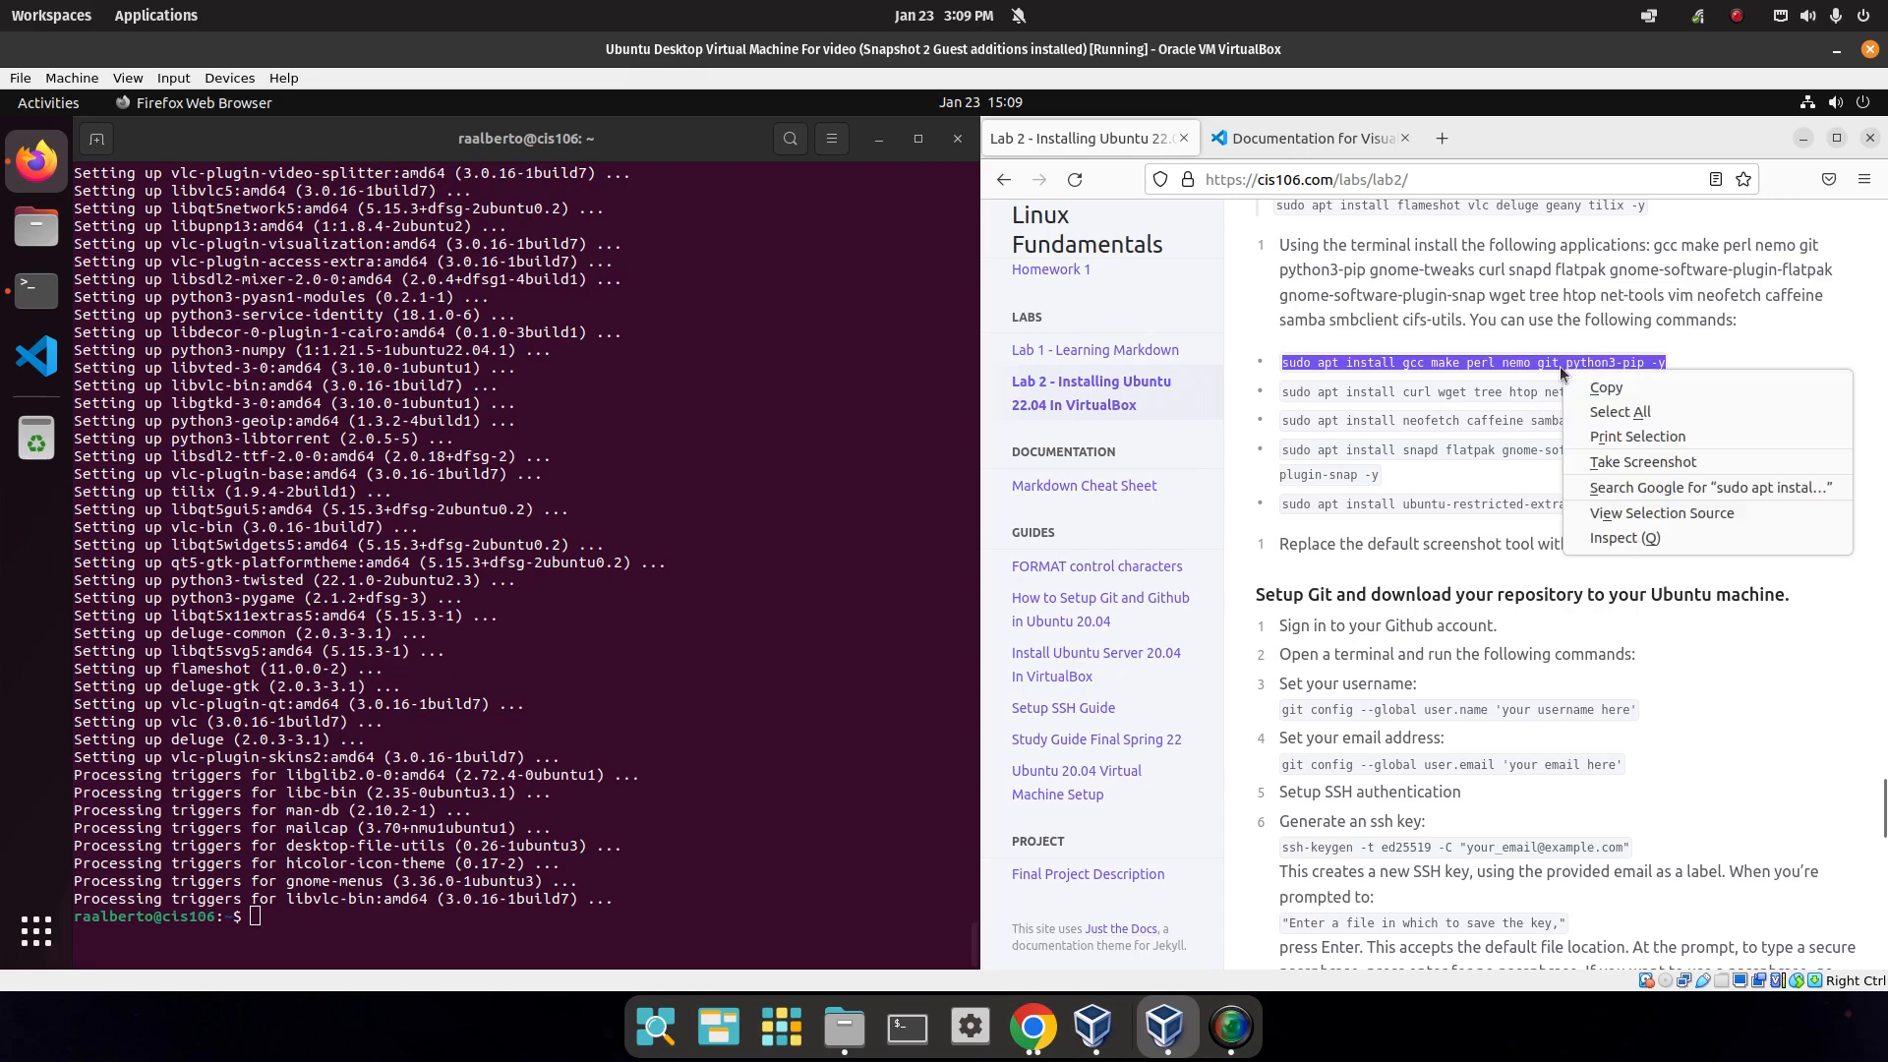
left_click(1615, 383)
right_click(745, 804)
left_click(799, 658)
key("Return")
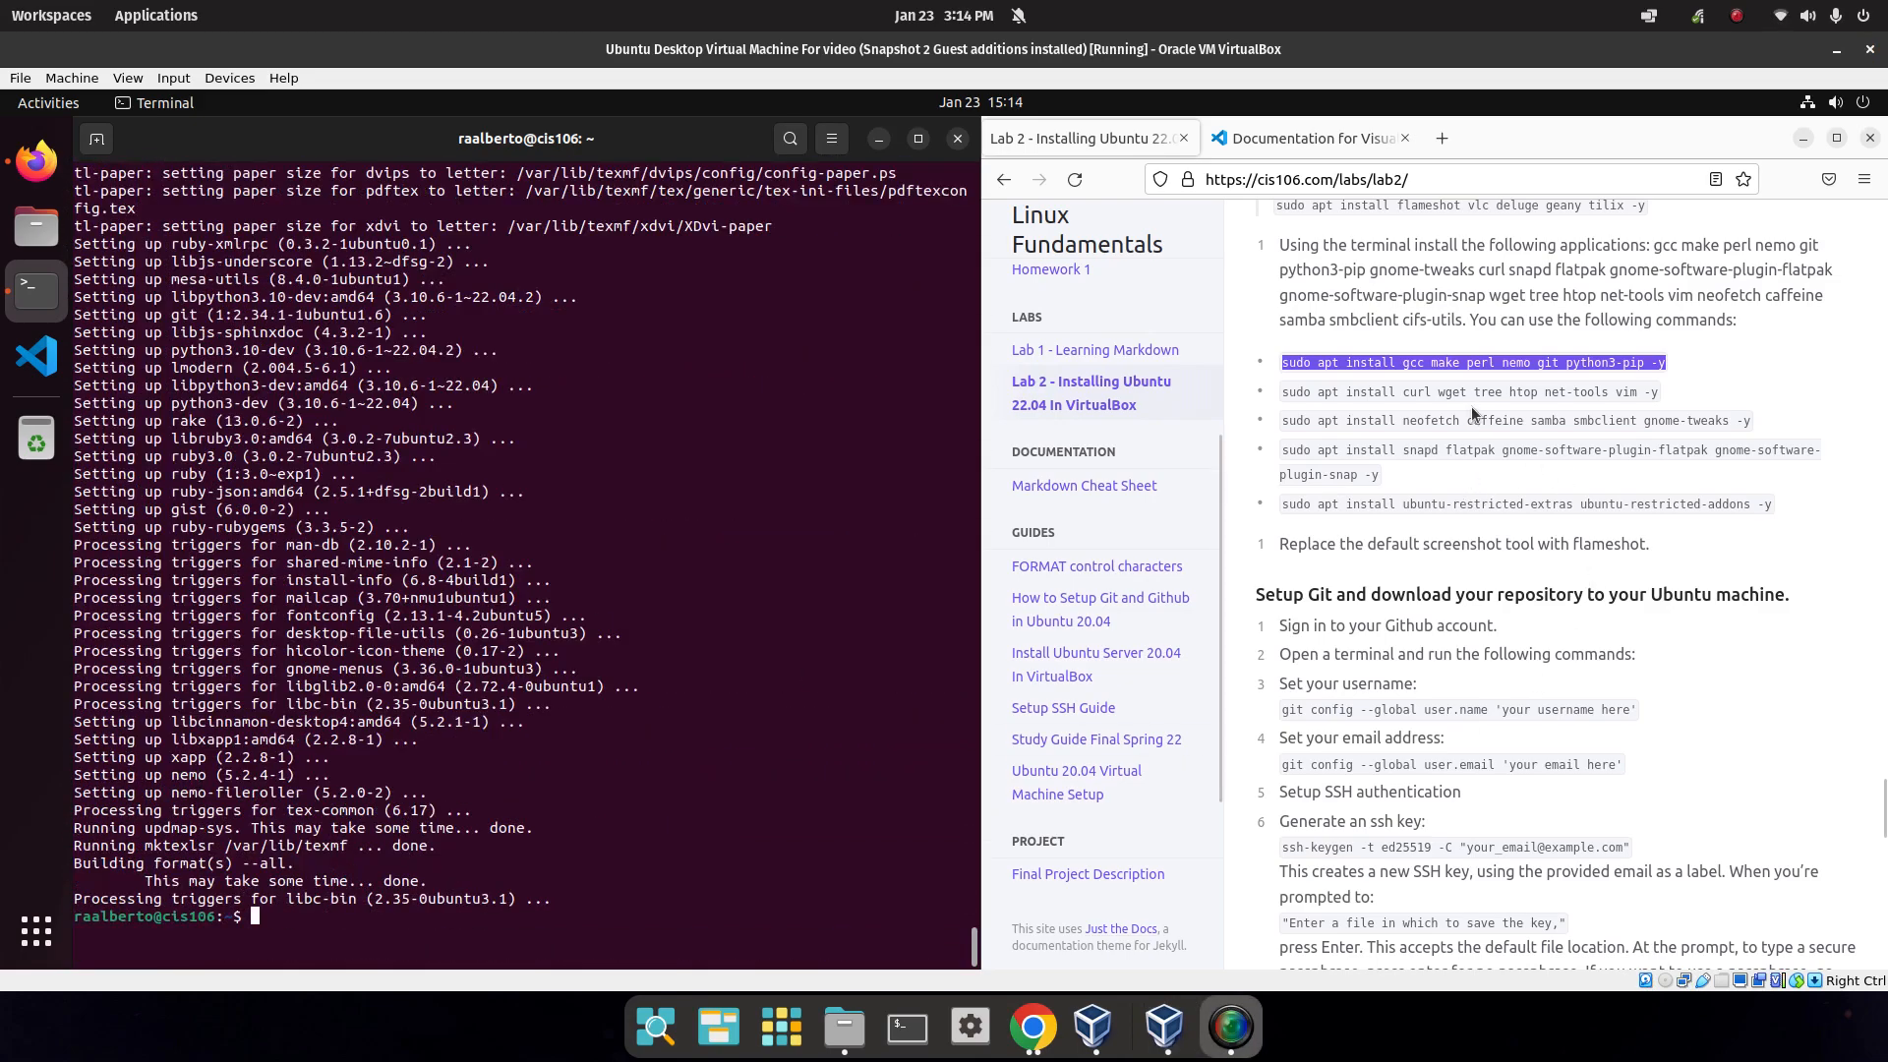
Copy sudo apt install curl wget tree htop net-tools vim -y from the lab page and run it in the terminal.
triple_click(1470, 393)
right_click(1470, 393)
left_click(1503, 412)
left_click(462, 752)
right_click(462, 752)
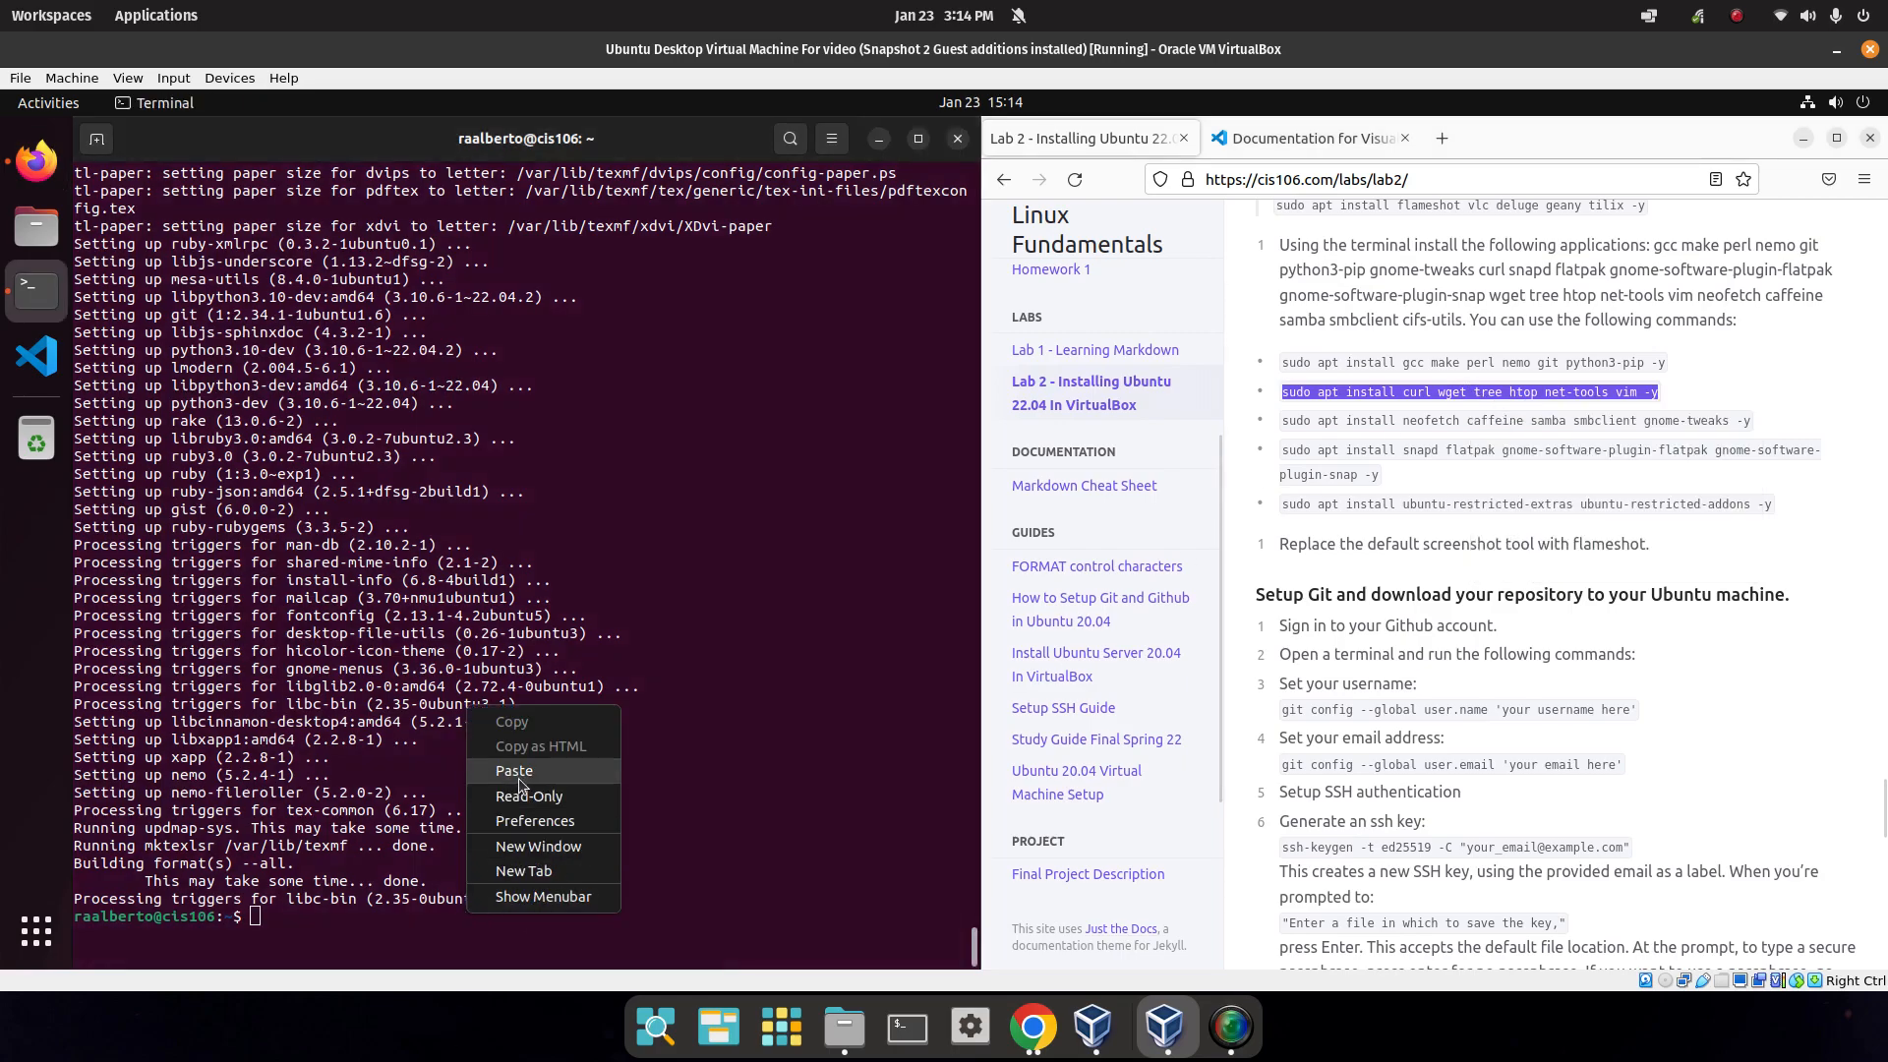
left_click(550, 762)
key("Return")
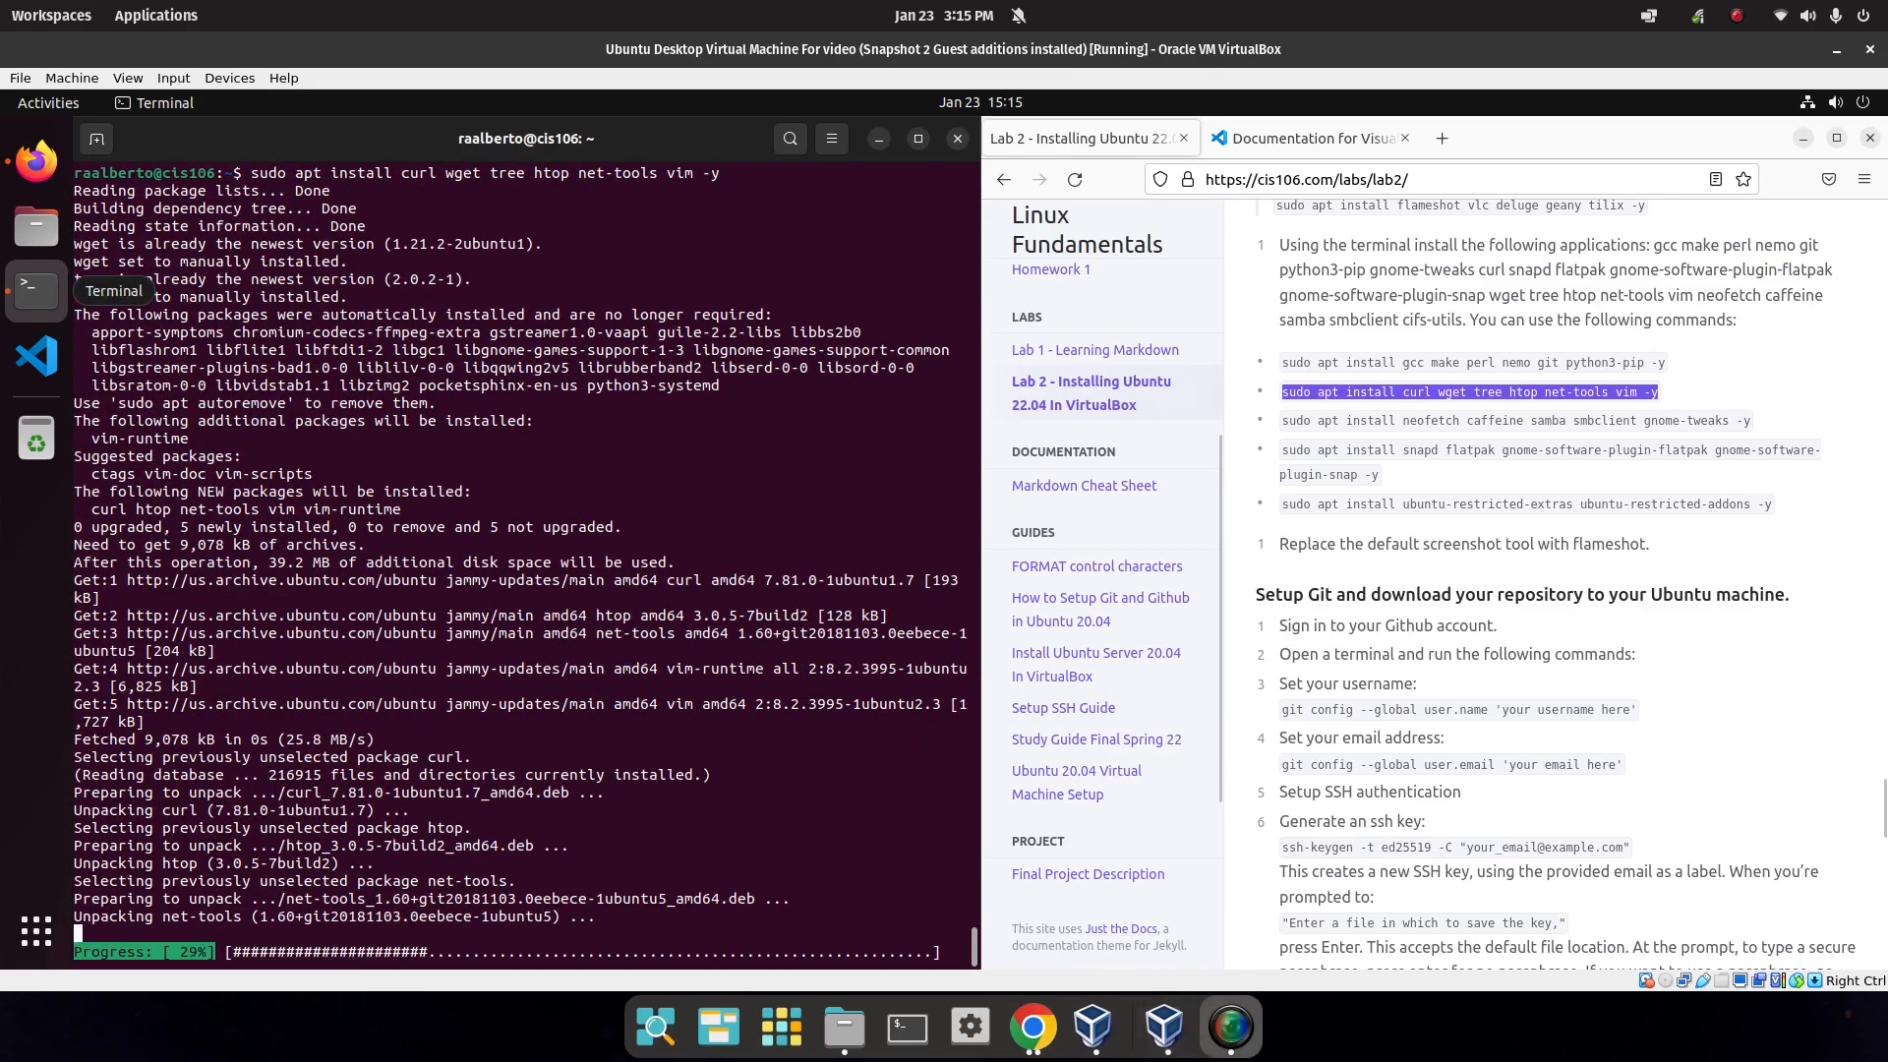
Copy sudo apt install neofetch caffeine samba smbclient gnome-tweaks -y from the lab page and run it in the terminal.
triple_click(1436, 420)
right_click(1437, 420)
left_click(1492, 435)
left_click(726, 920)
right_click(726, 919)
left_click(801, 784)
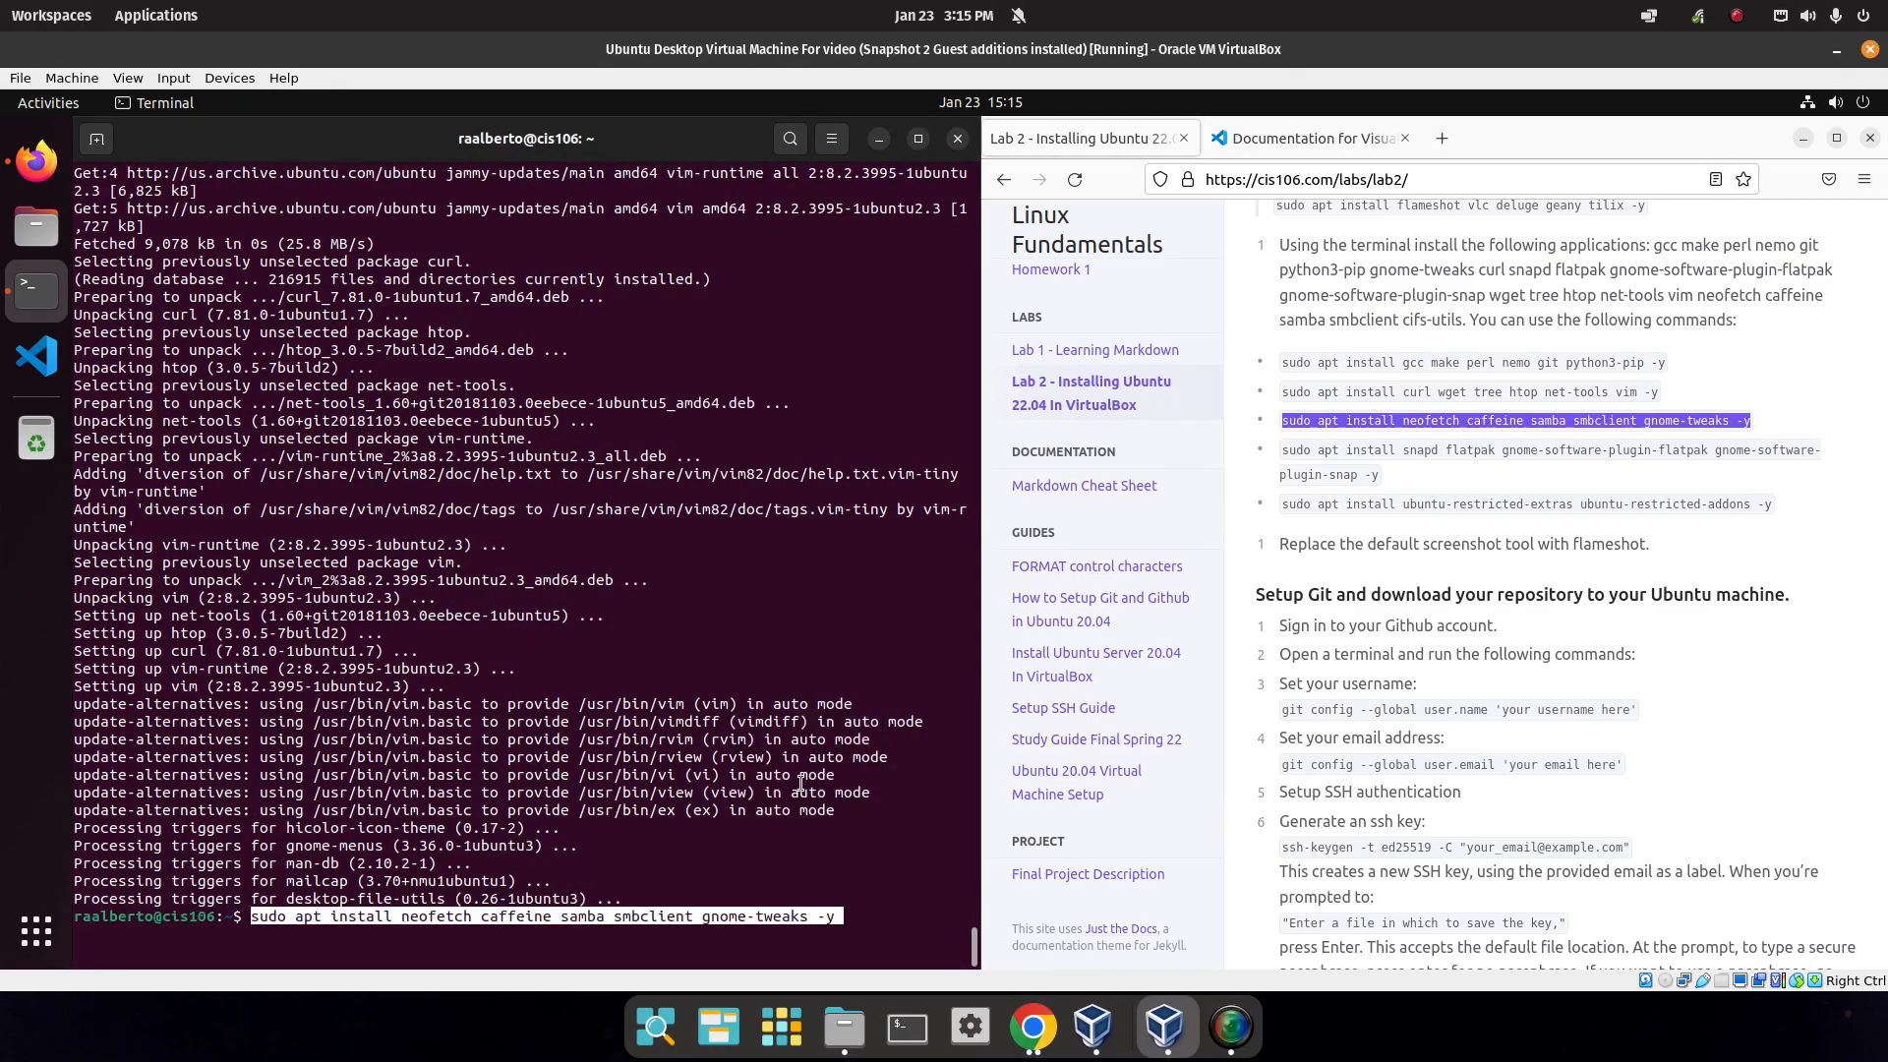
key("Return")
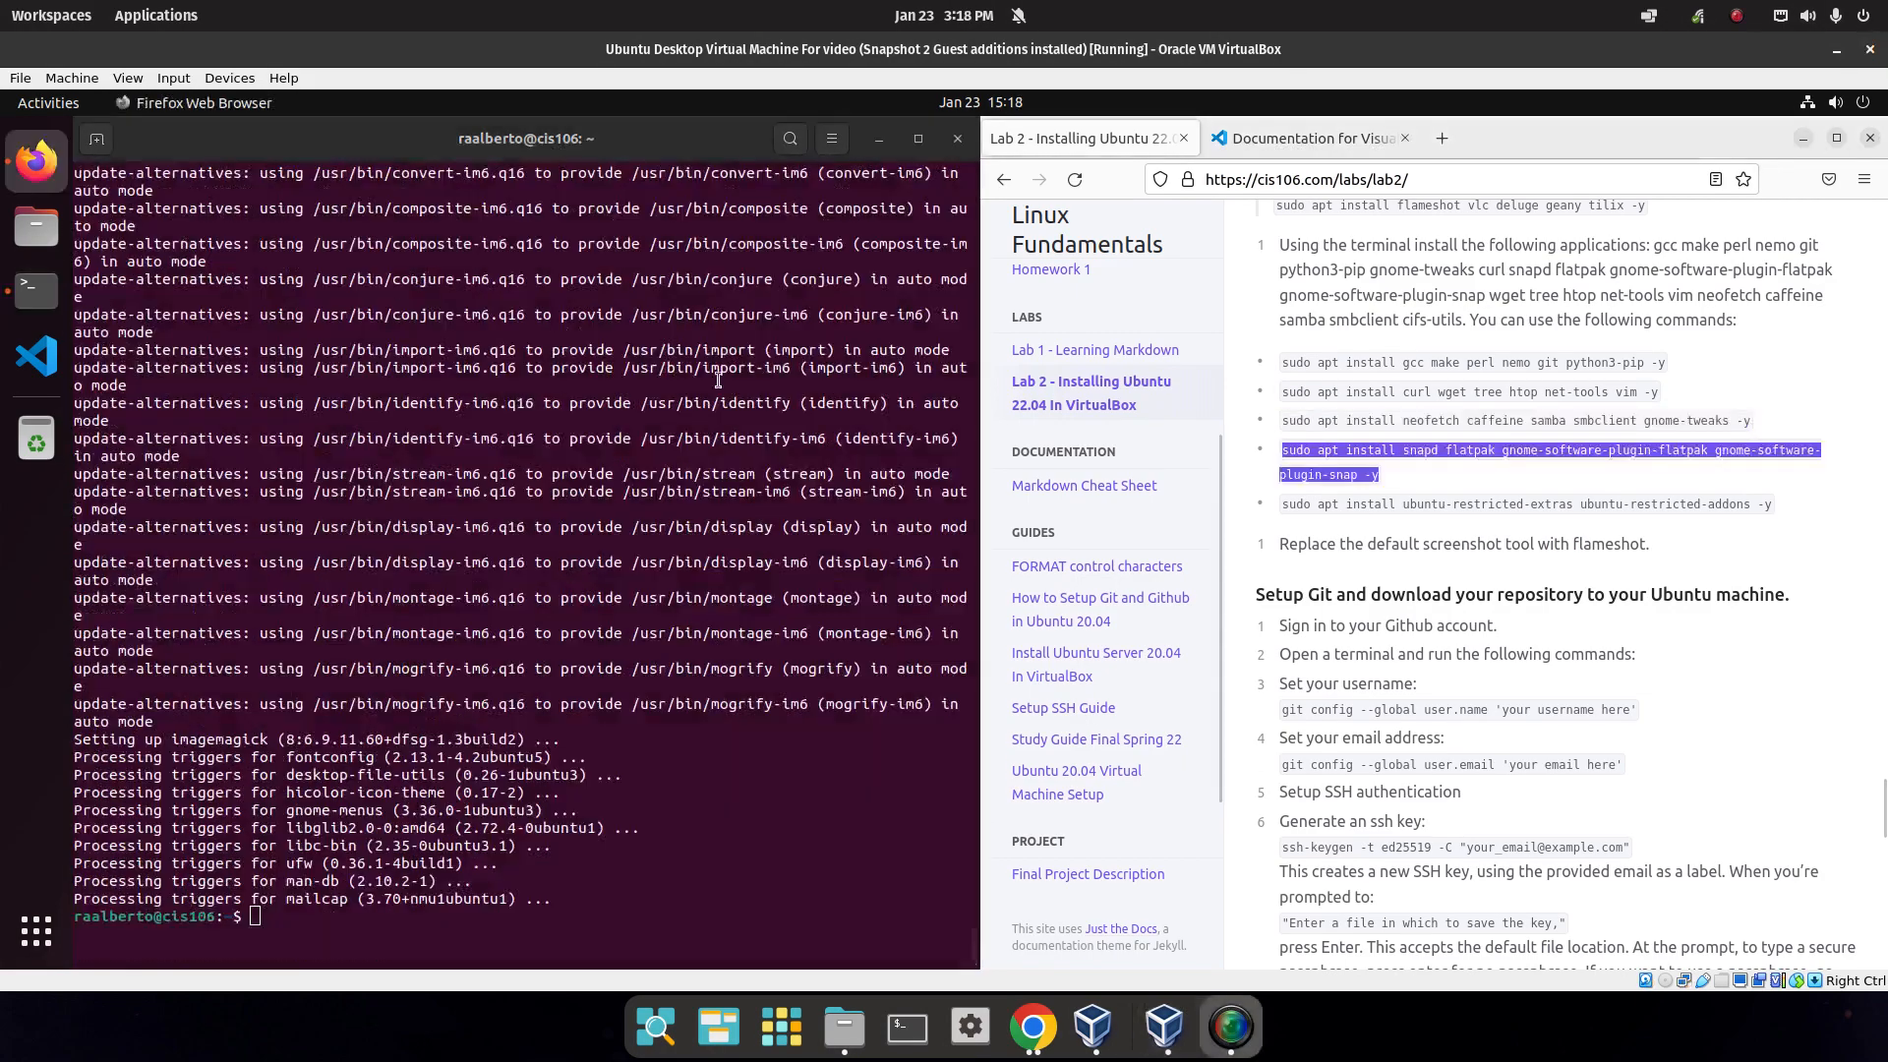
Copy sudo apt install snapd flatpak gnome-software-plugin-flatpak gnome-software-plugin-snap -y from the lab page and run it in the terminal.
right_click(1351, 461)
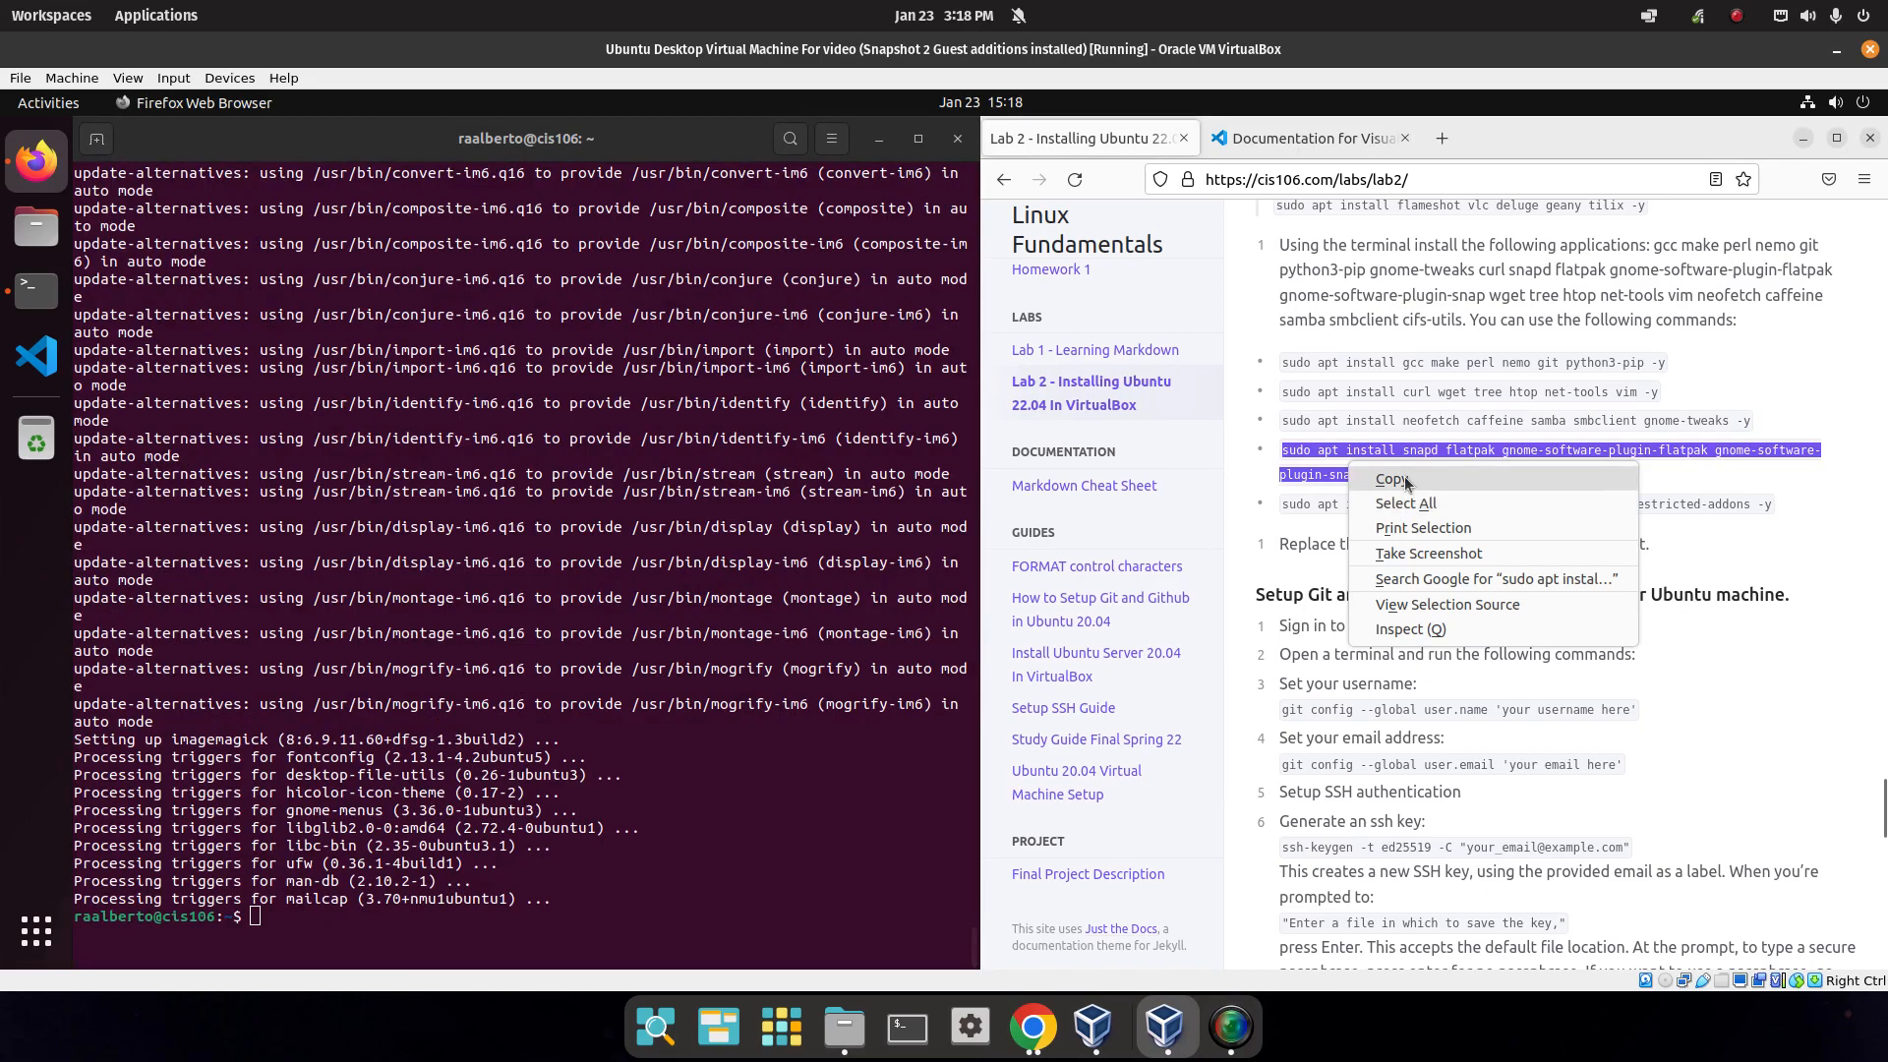
left_click(1372, 479)
right_click(681, 874)
left_click(798, 722)
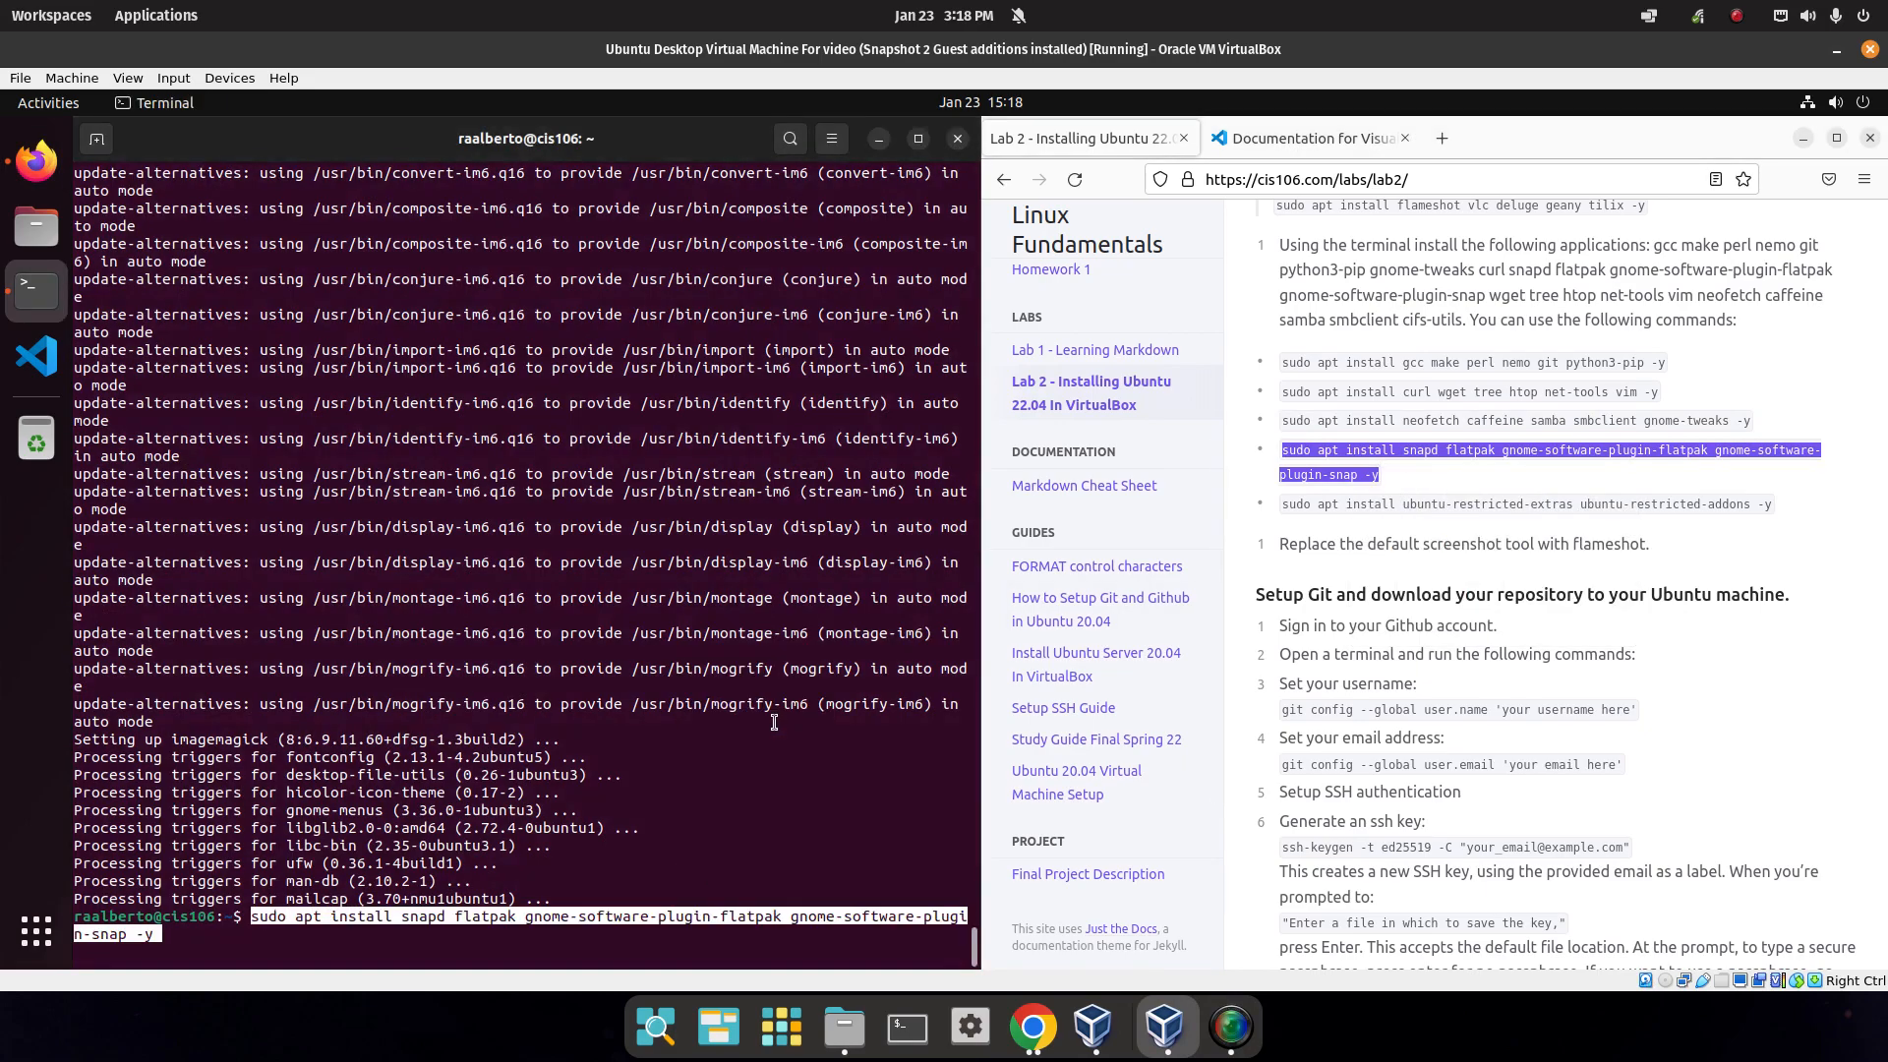
key("Return")
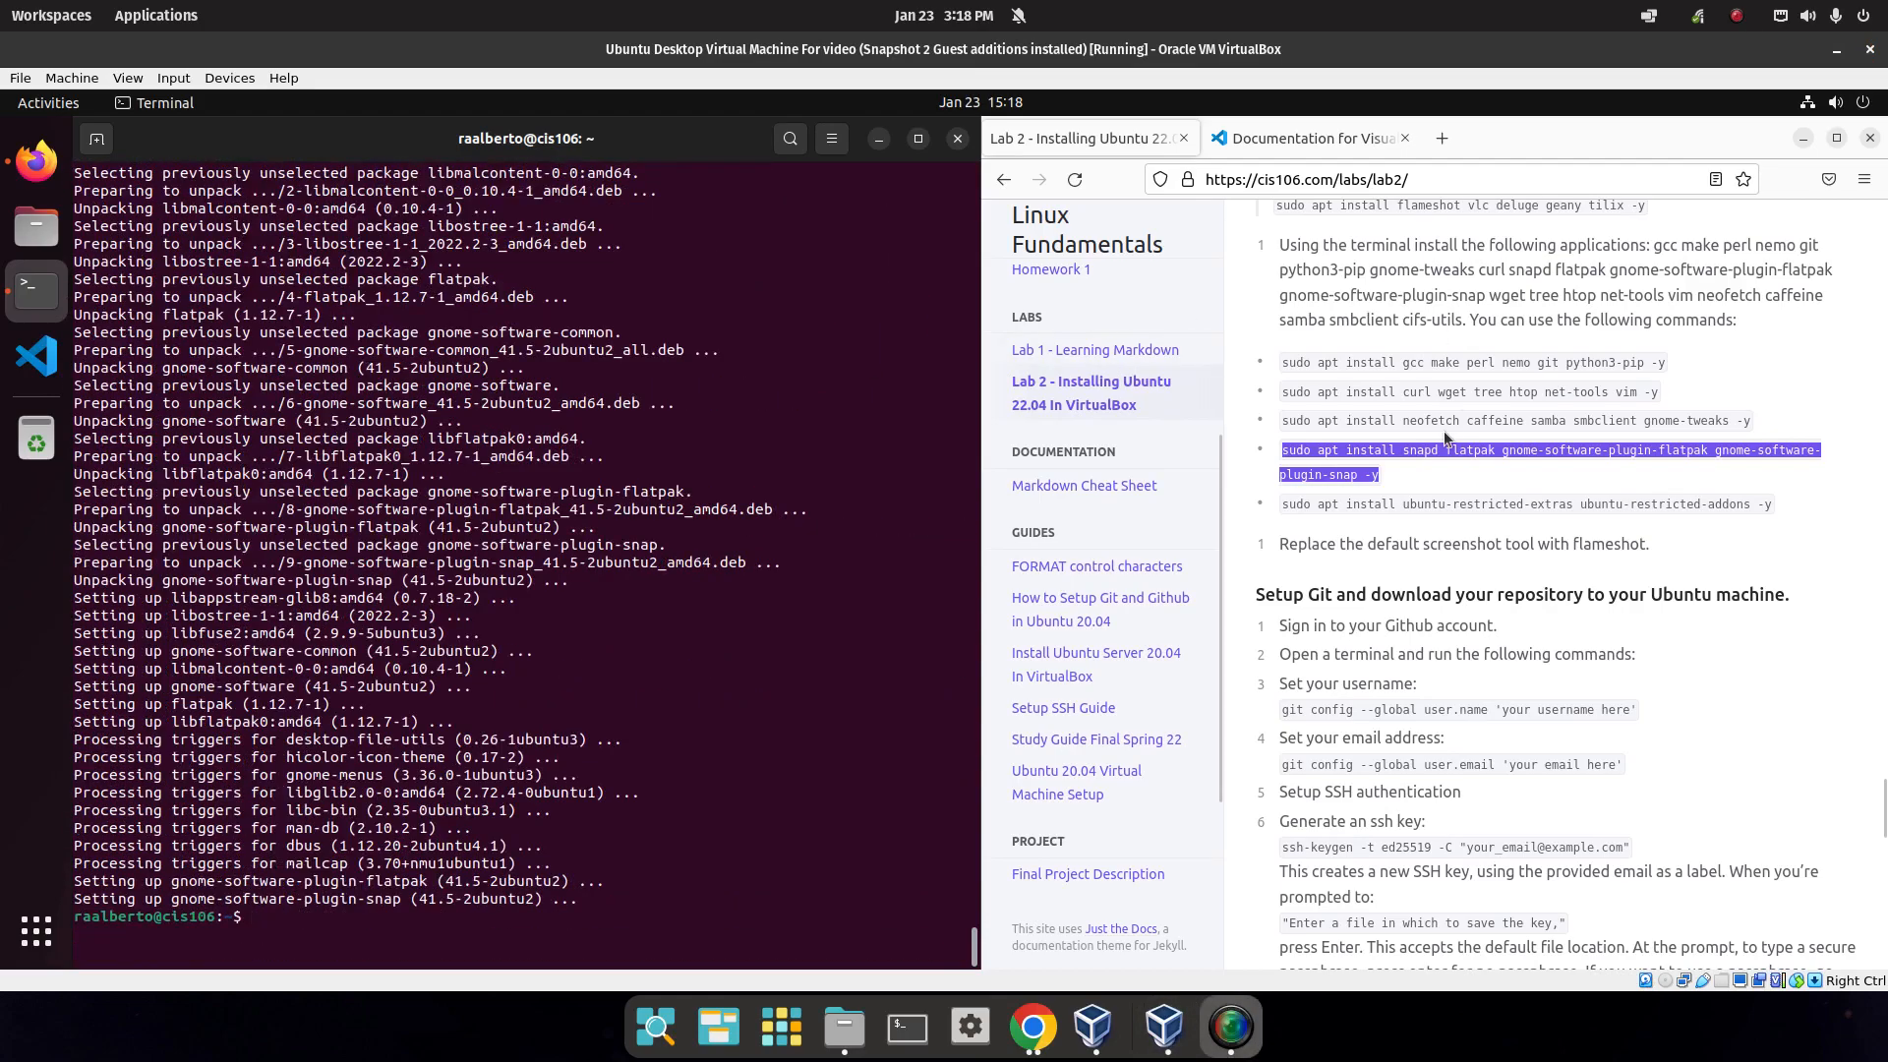
Copy sudo apt install ubuntu-restricted-extras ubuntu-restricted-addons -y from the lab page and run it in the terminal.
triple_click(1497, 503)
right_click(1513, 505)
left_click(1573, 527)
left_click(558, 925)
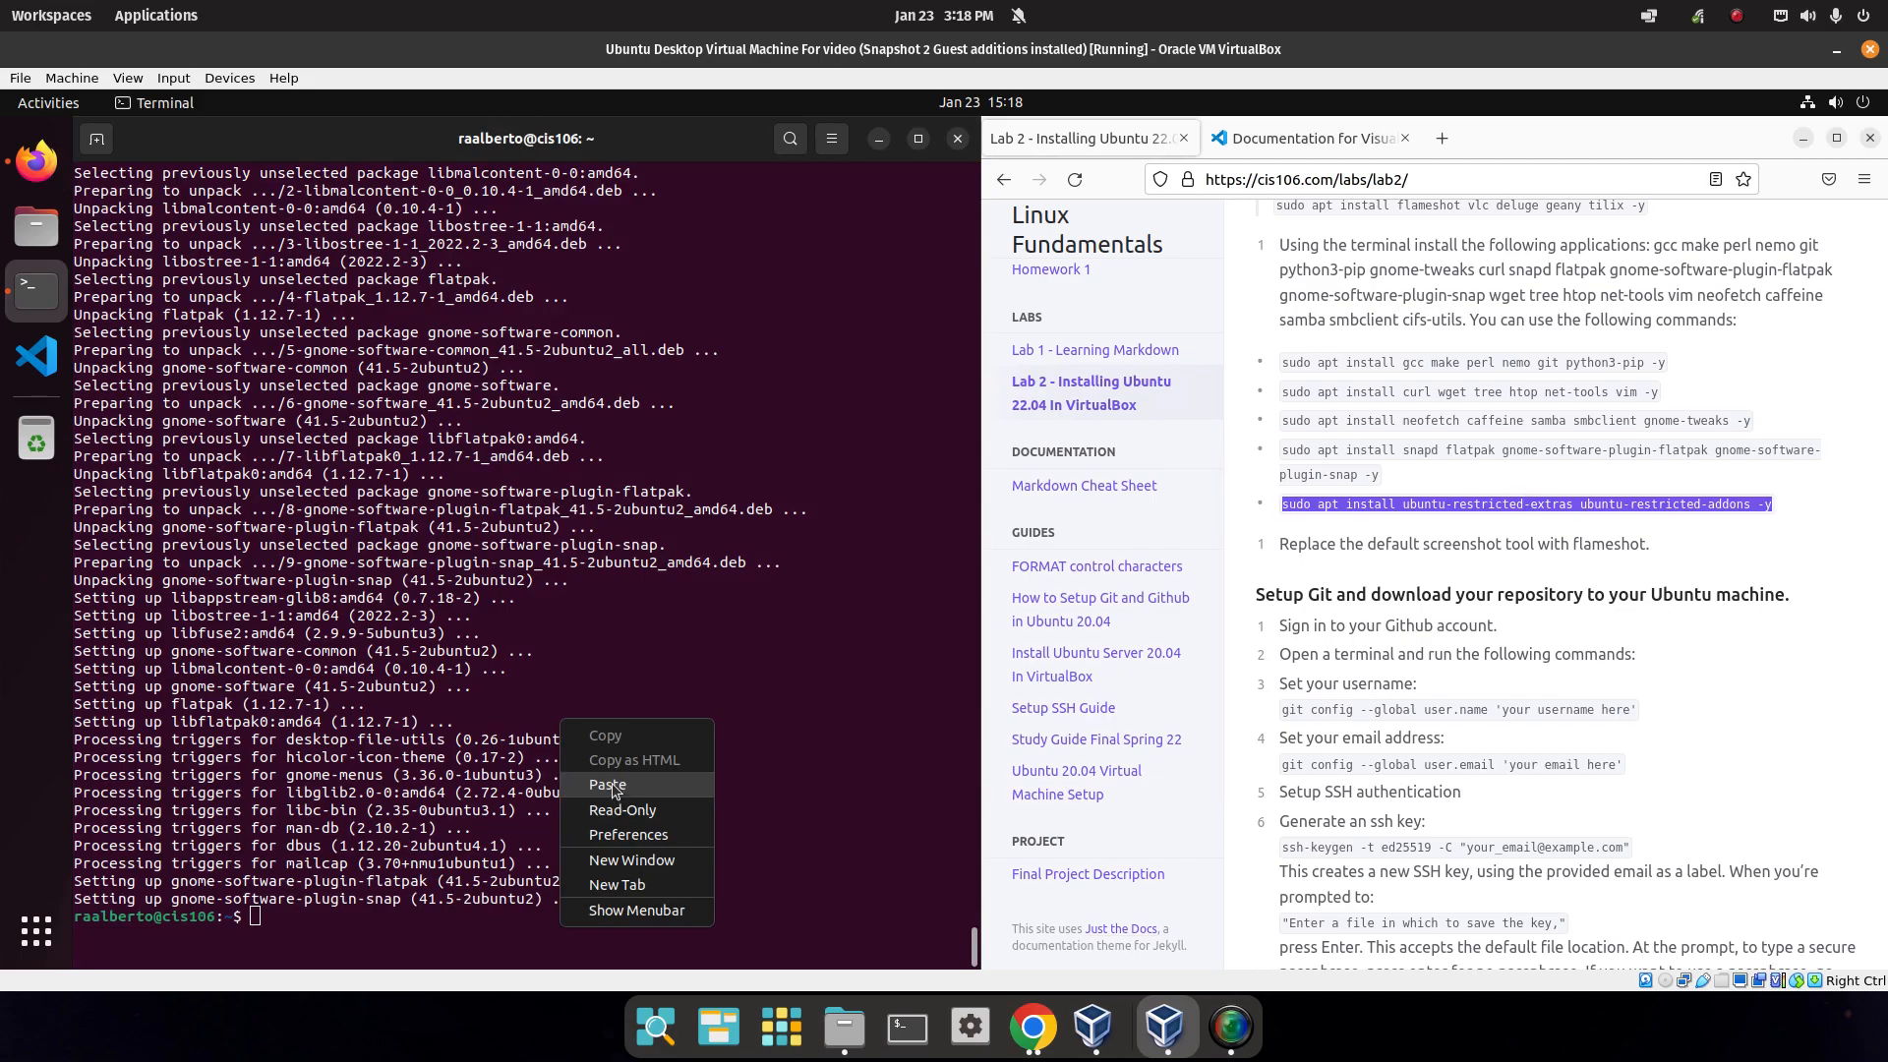
left_click(608, 783)
key("Return")
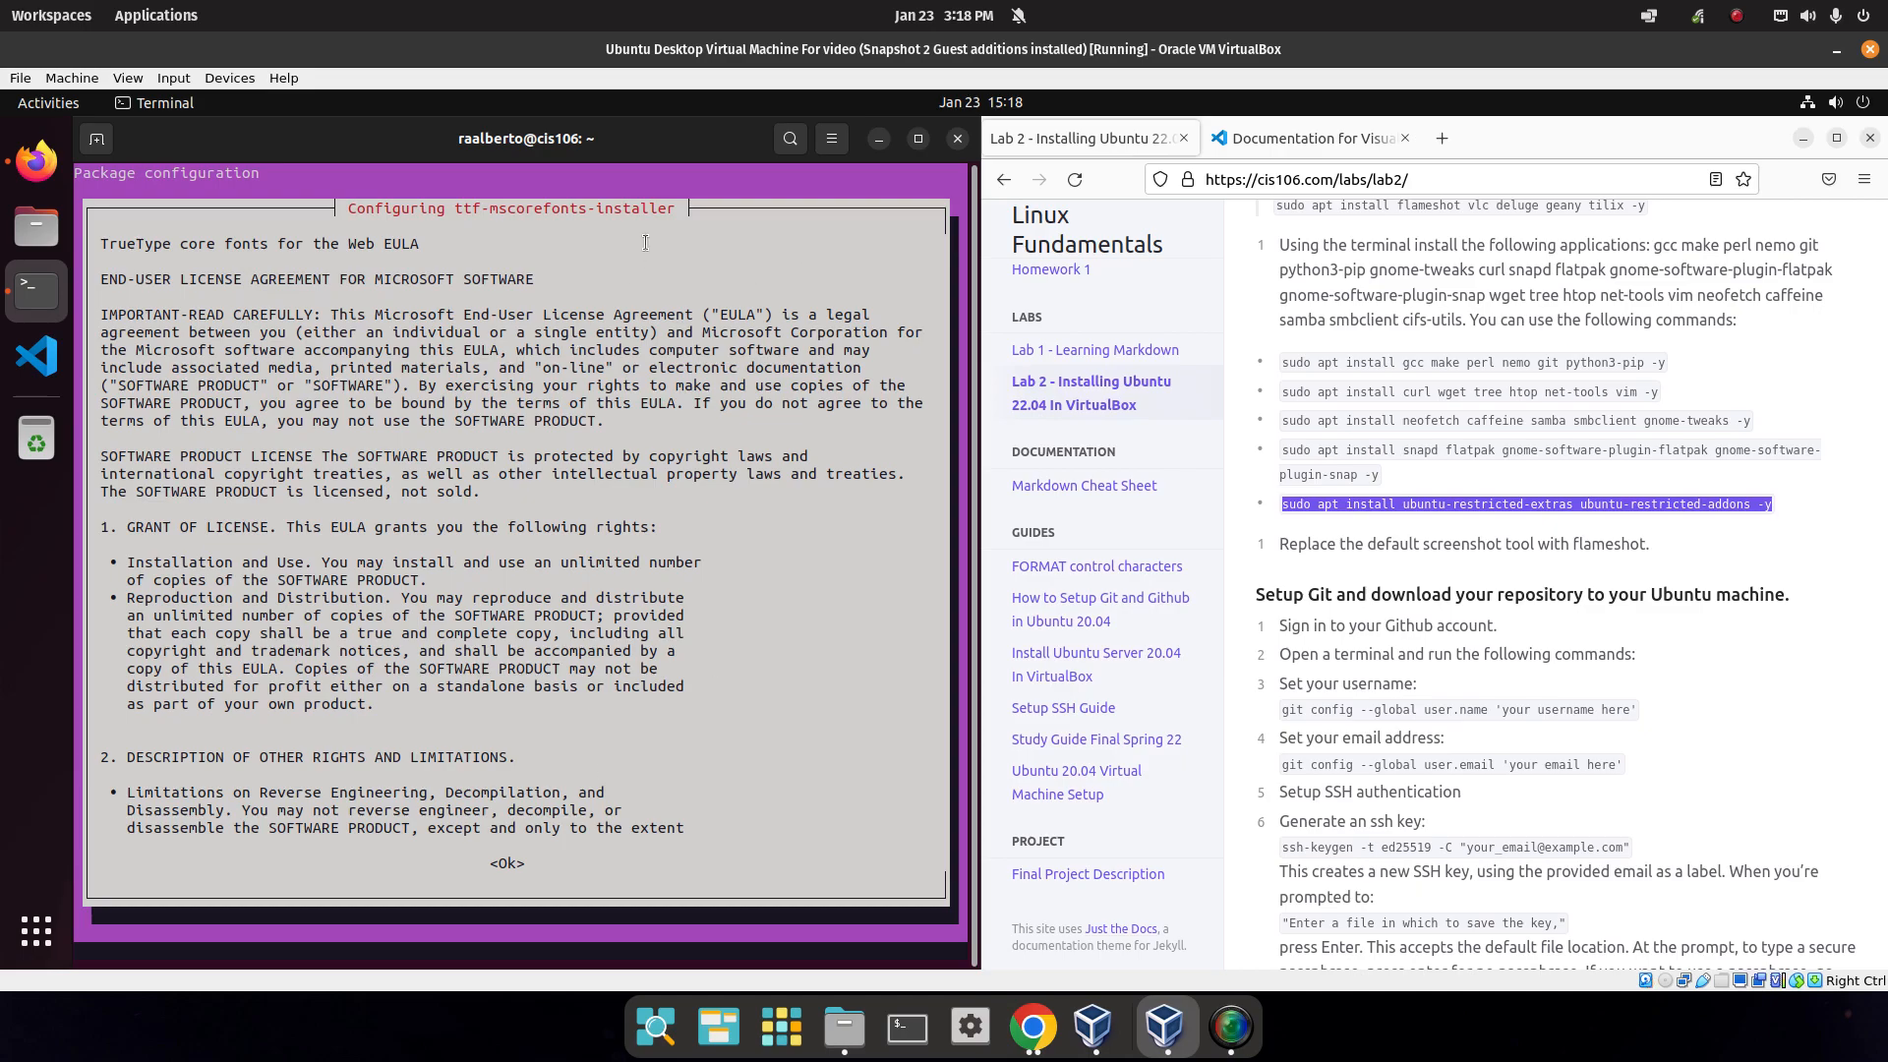
Acknowledge the ttf-mscorefonts-installer license agreement and accept its EULA terms with Yes.
key("Tab")
key("Return")
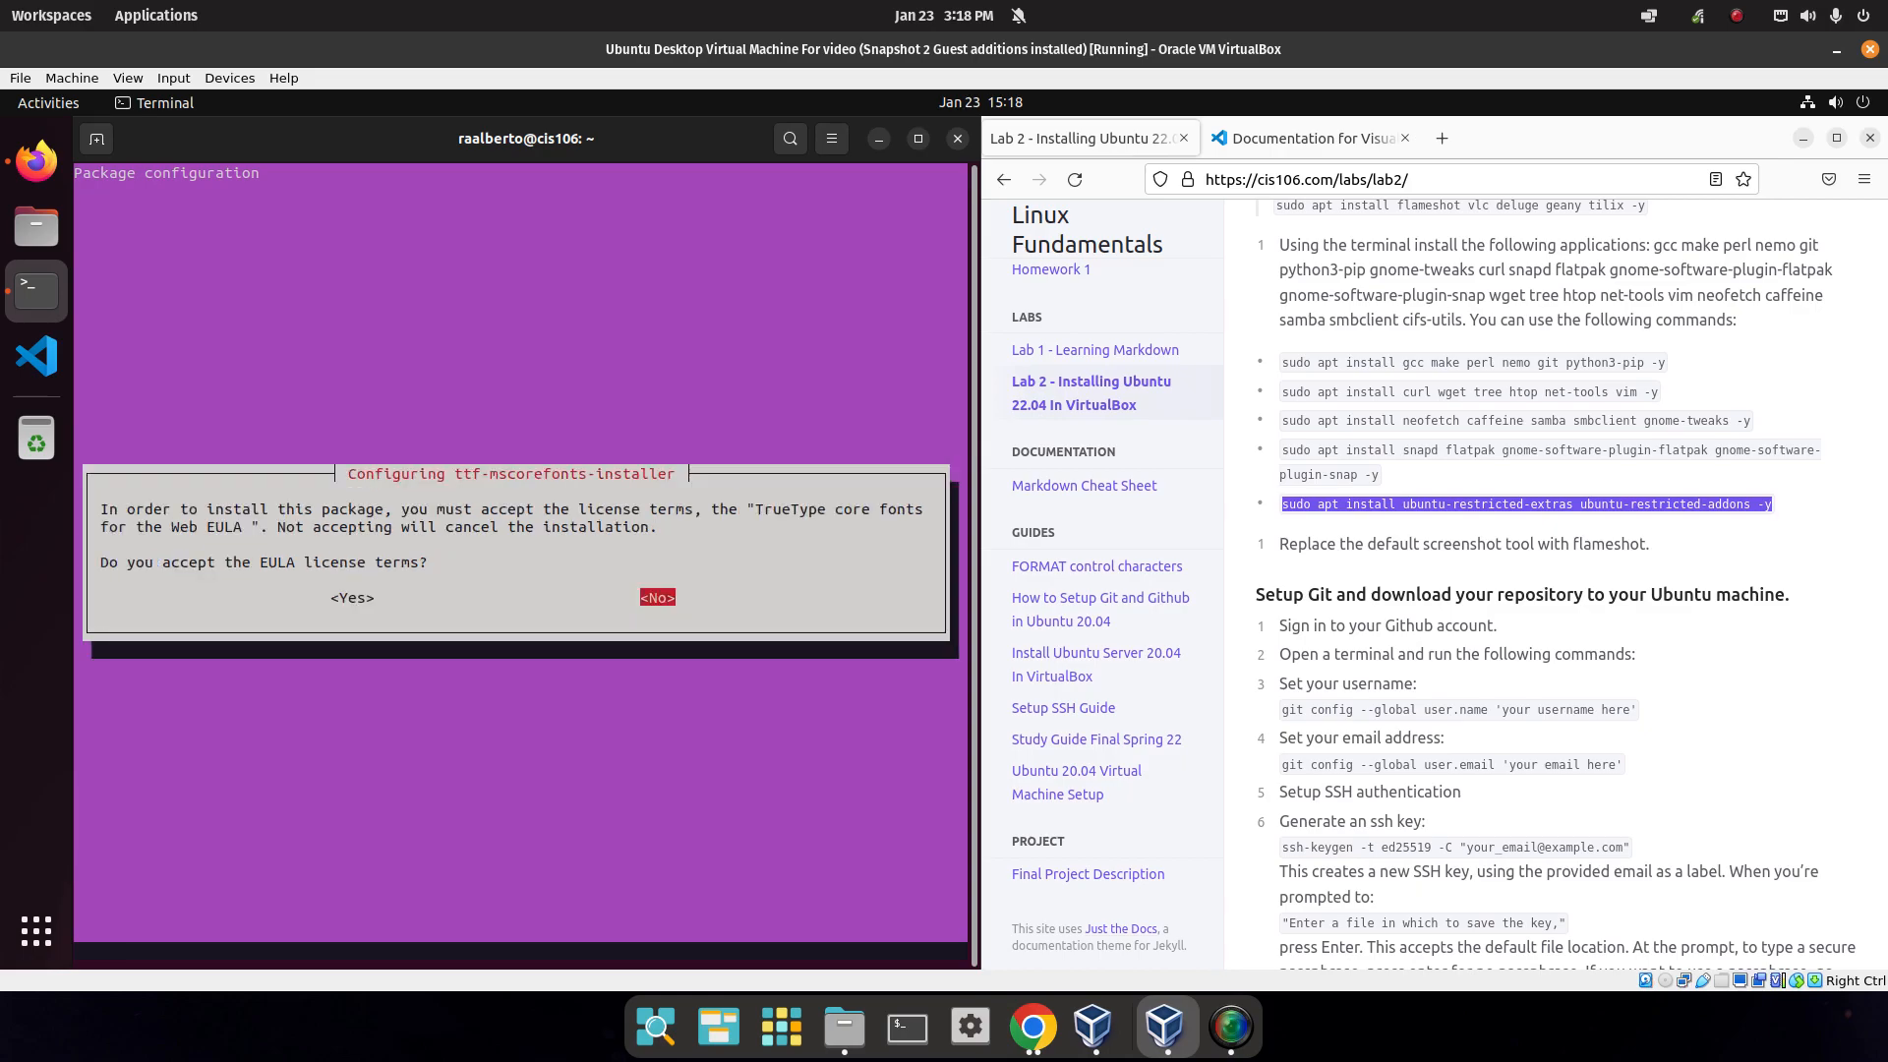
key("Left")
key("Return")
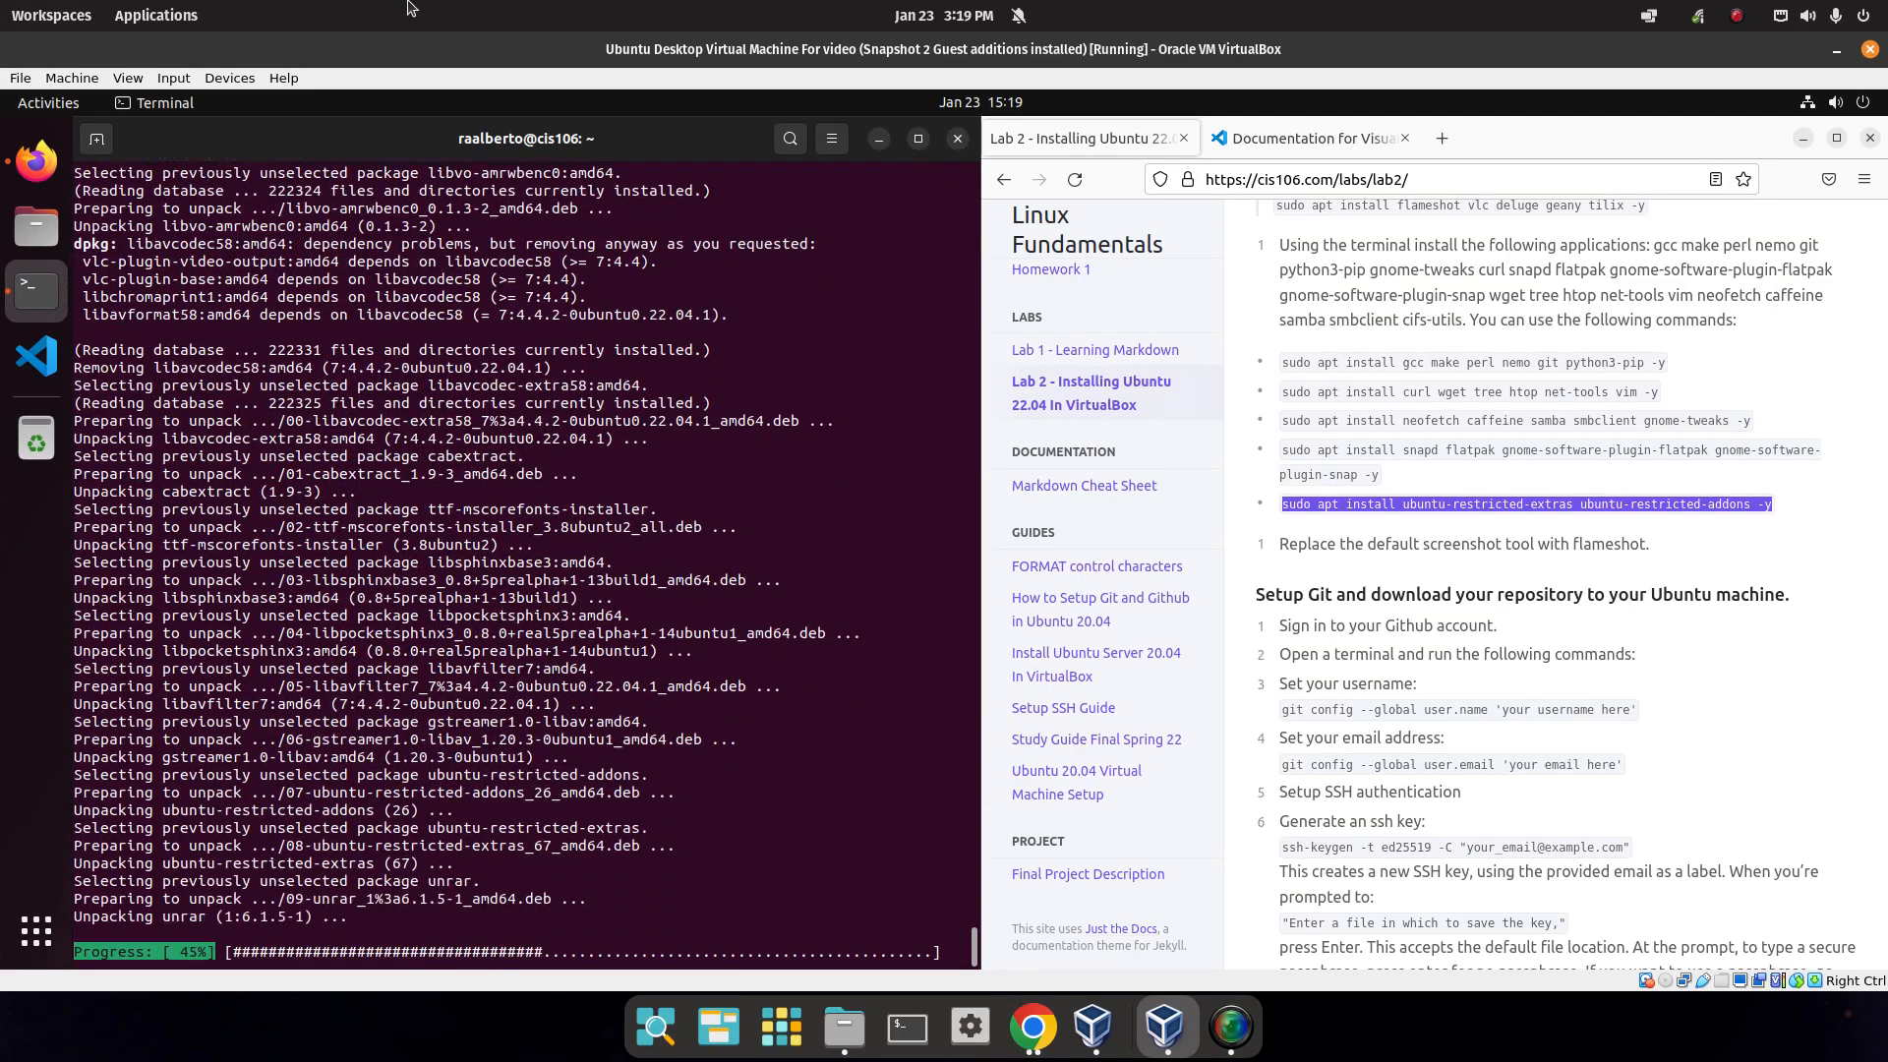
Read the lab page instruction about replacing the default screenshot tool with flameshot.
left_click(1466, 536)
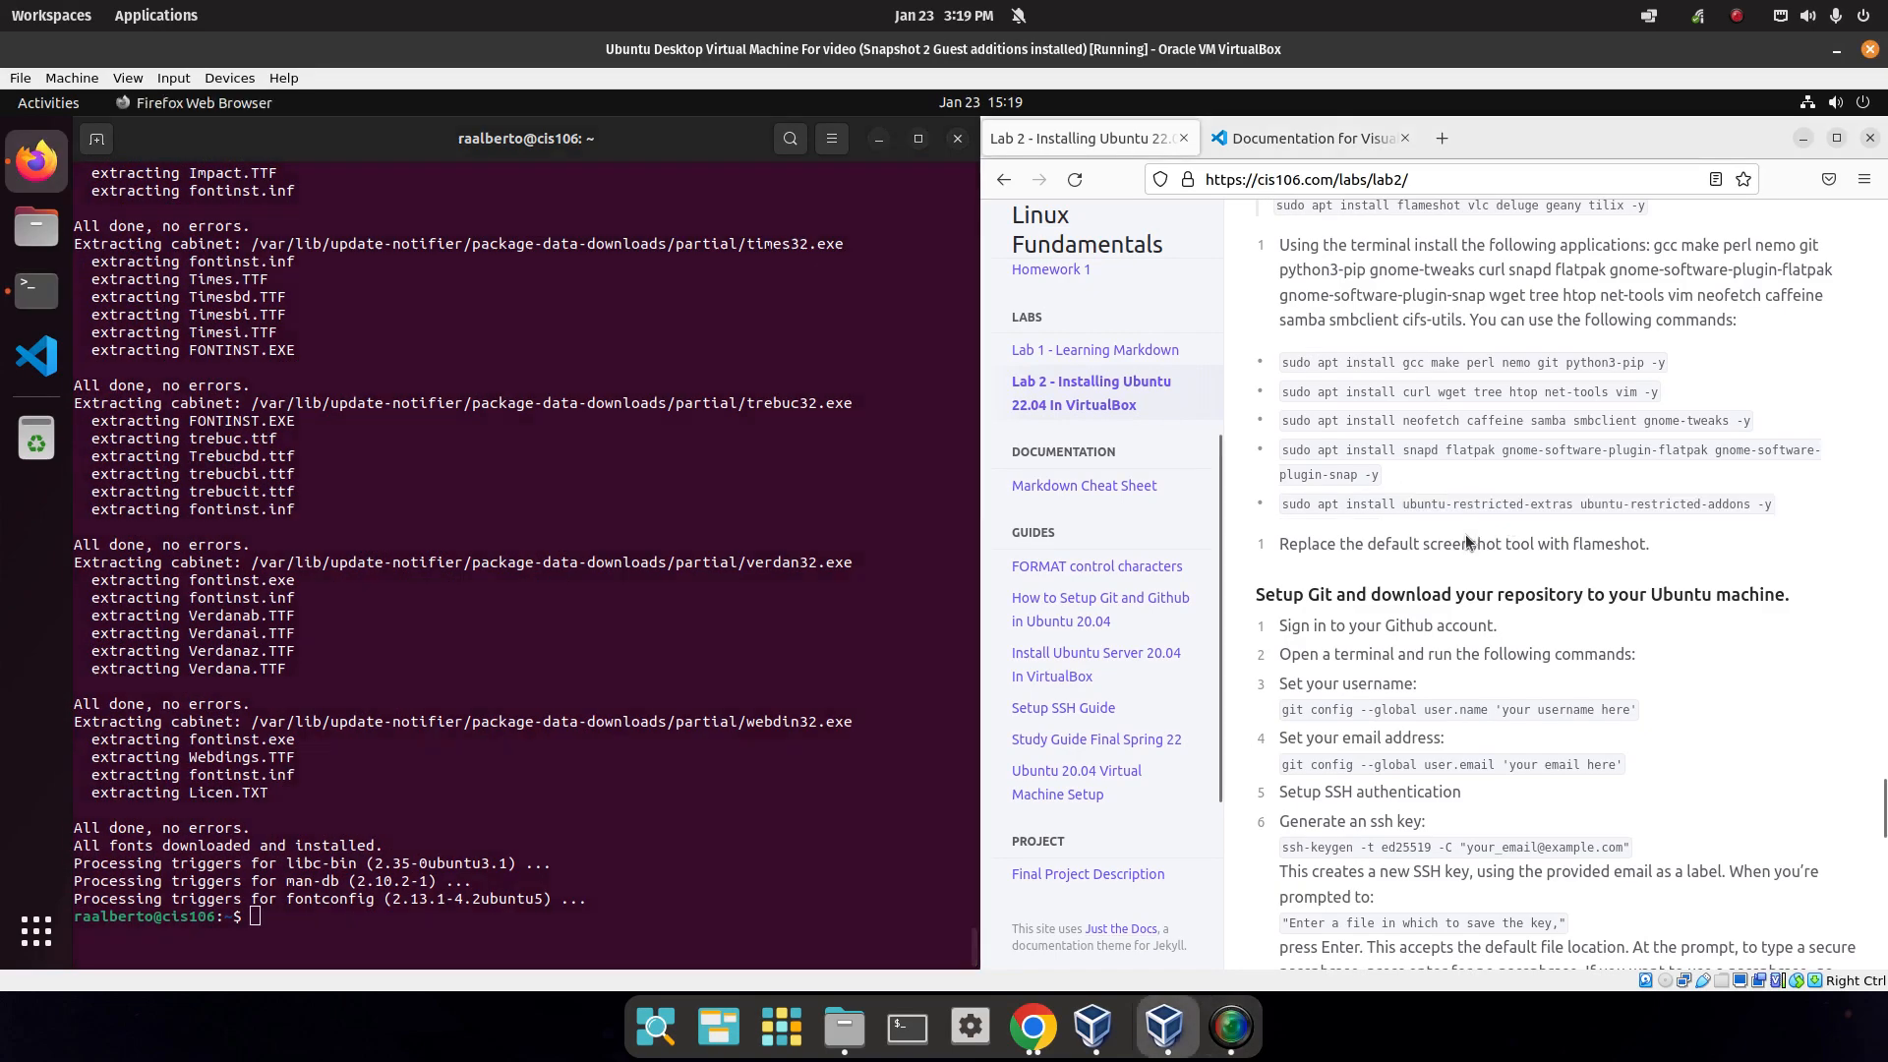
triple_click(1312, 547)
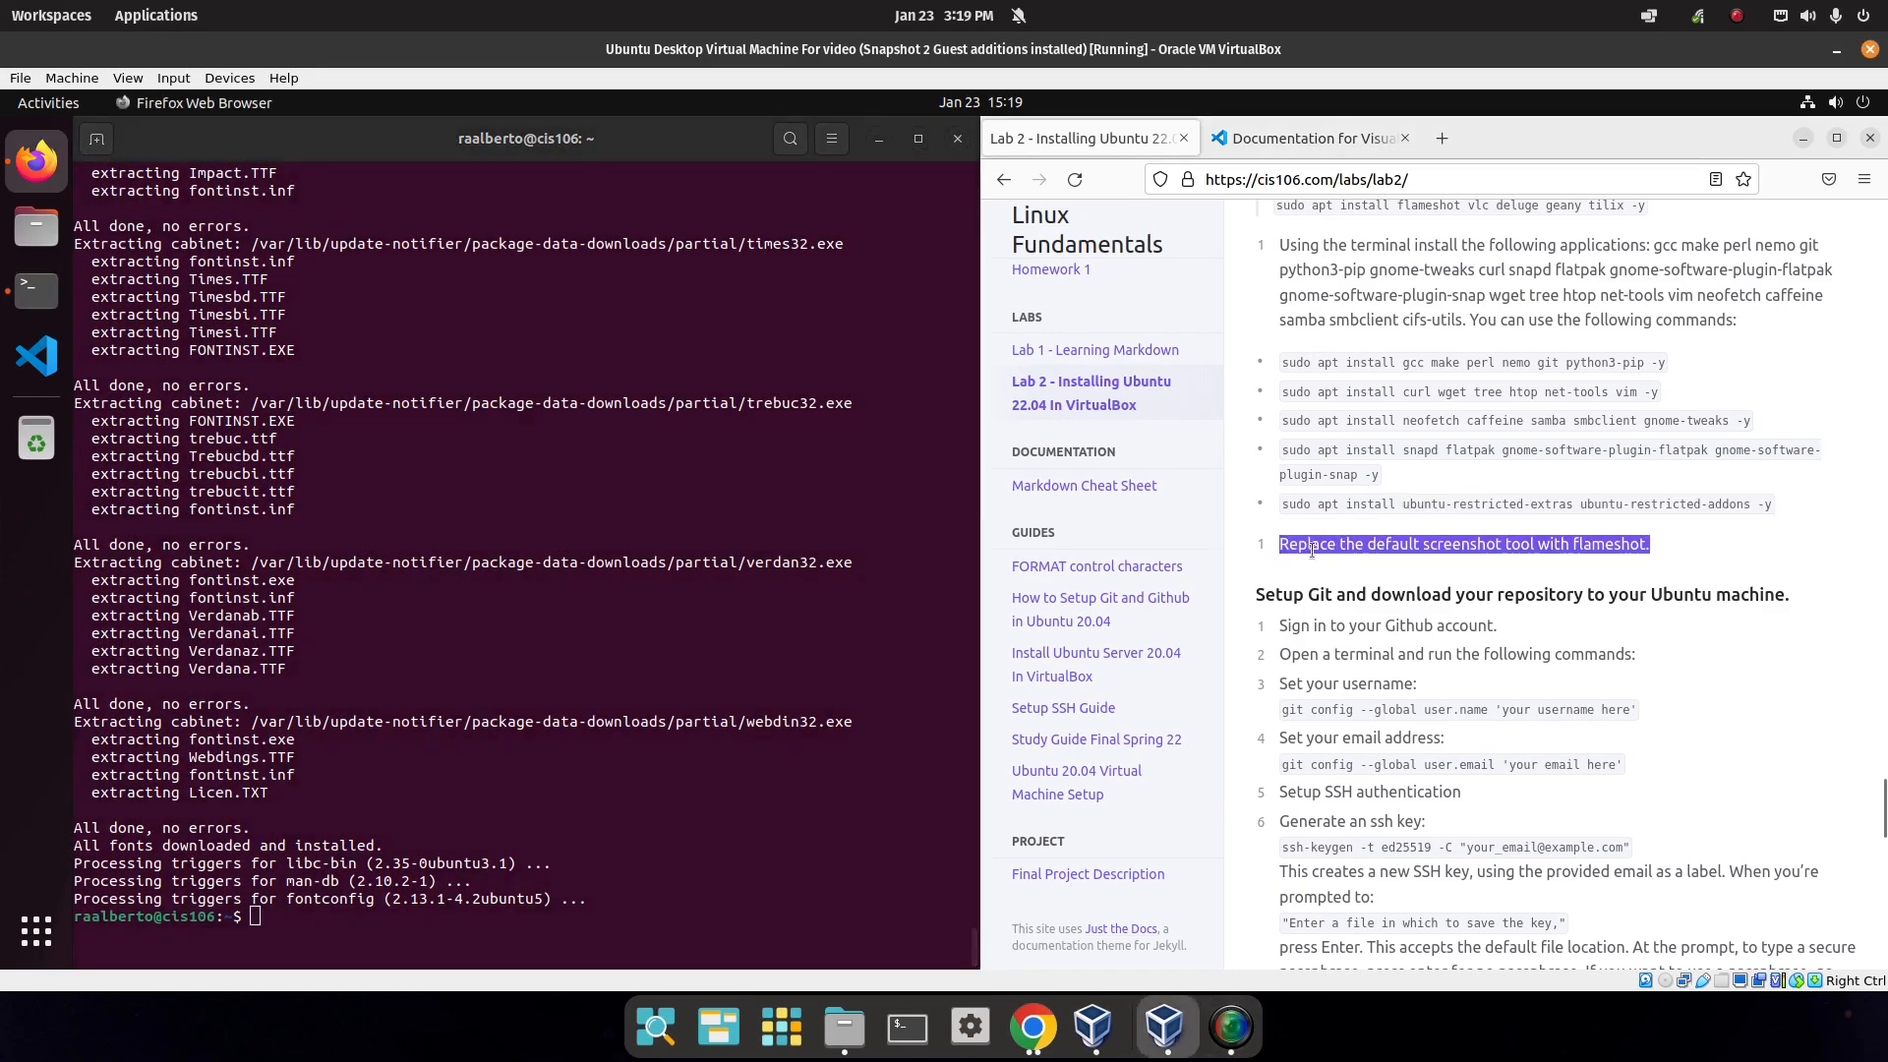
double_click(1473, 546)
double_click(1465, 546)
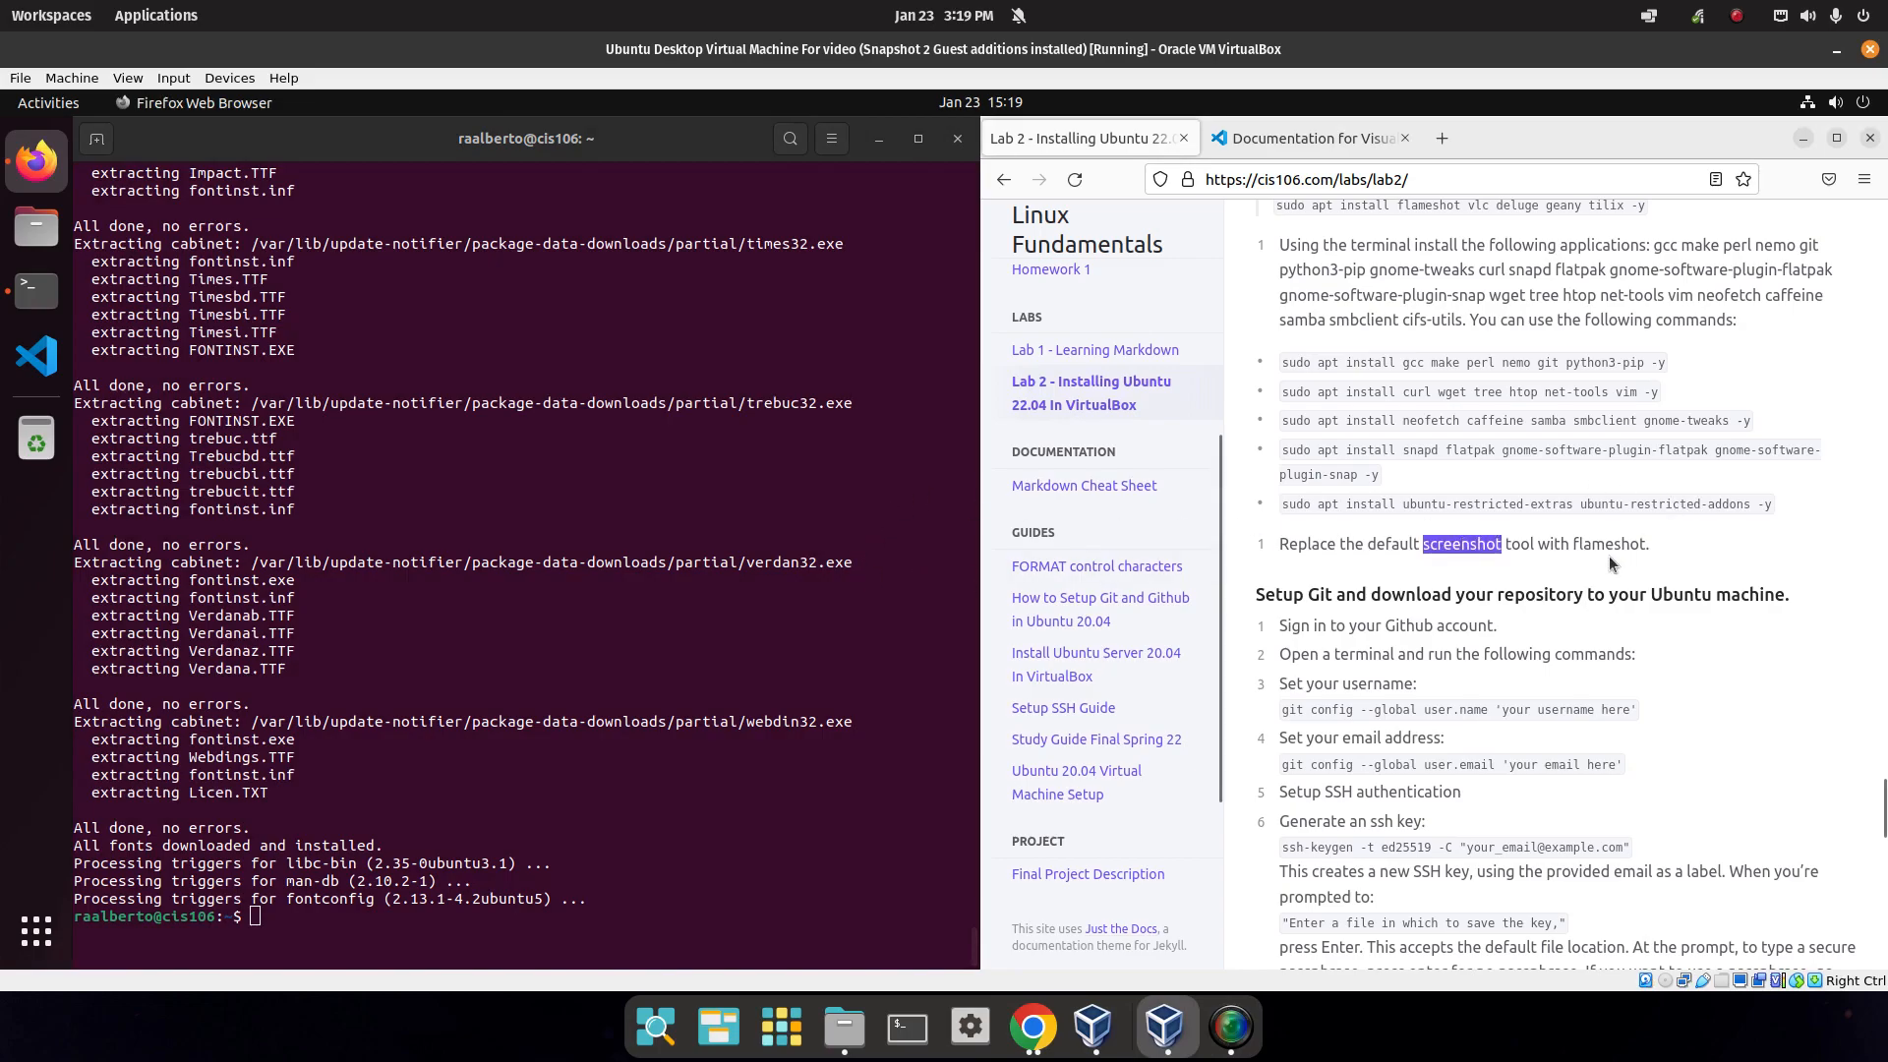
Try the default screenshot tool's area selection over the terminal and exit without capturing.
left_click(846, 301)
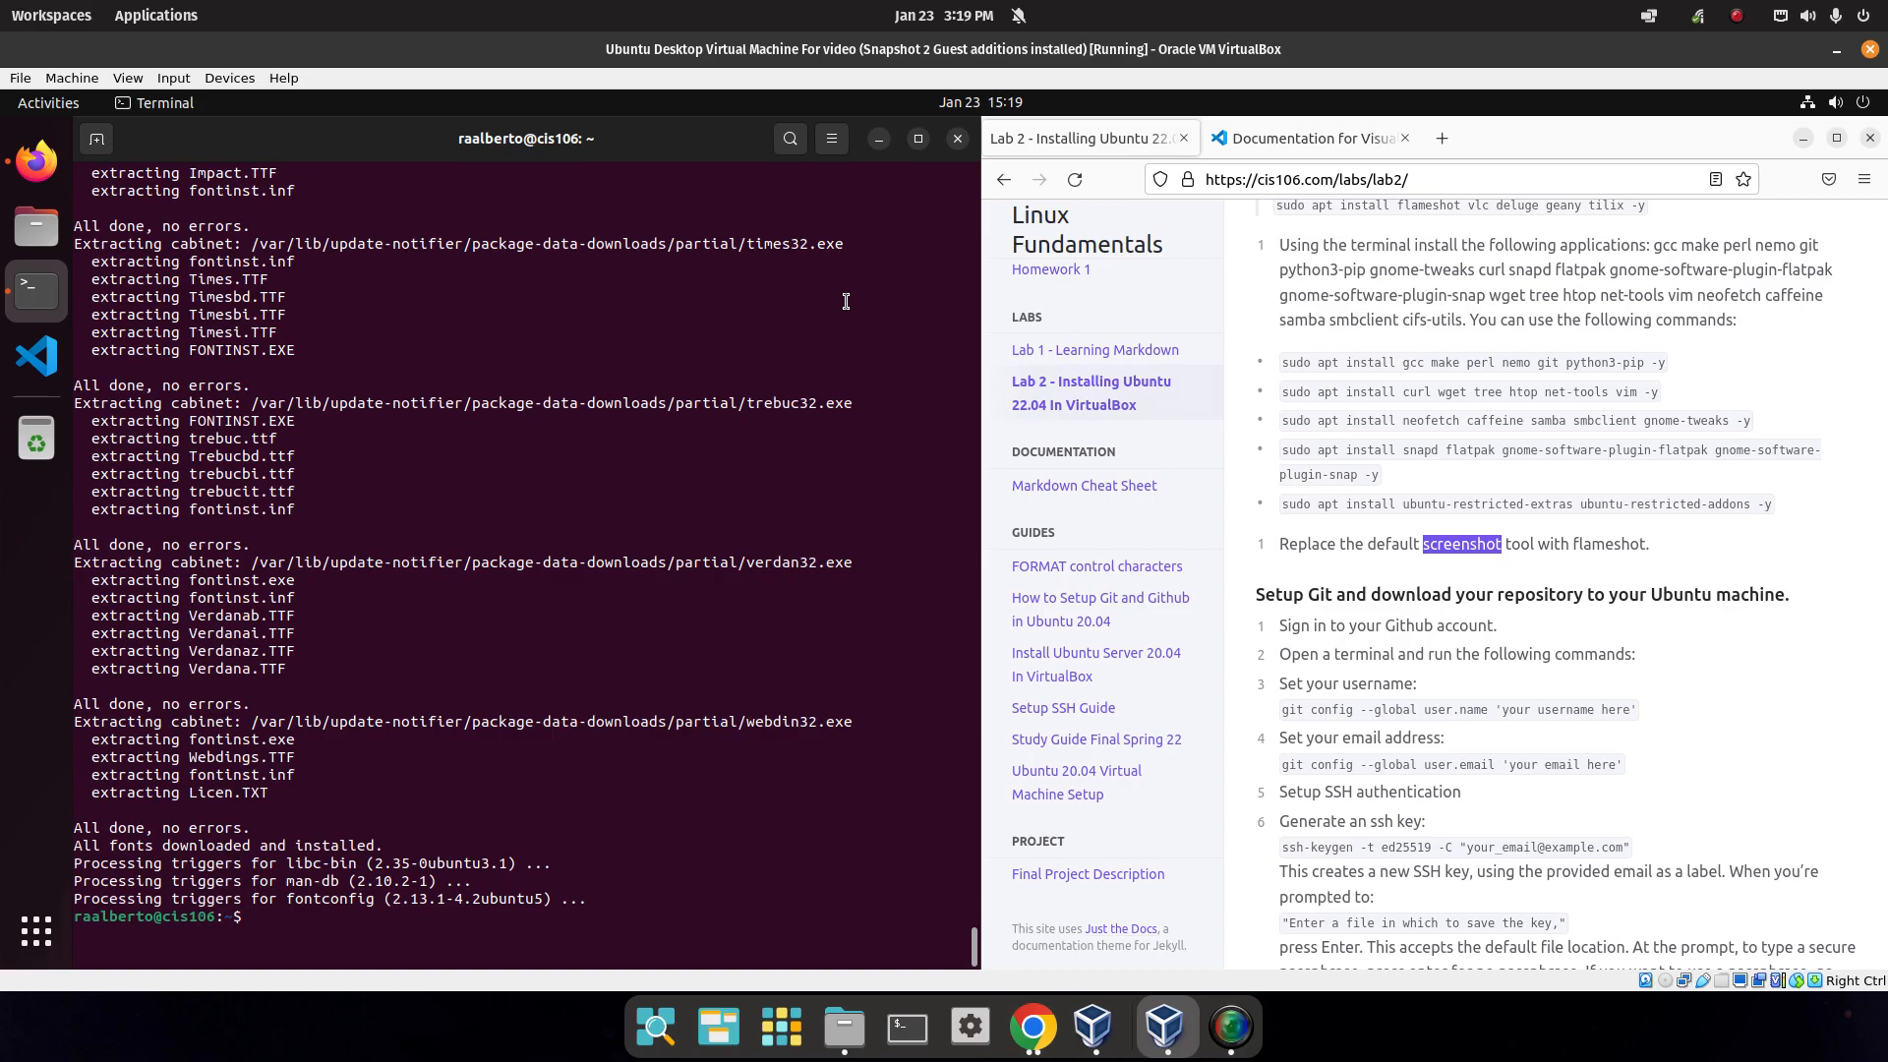
key("Print")
left_click_drag(390, 382, 1003, 616)
left_click_drag(750, 492, 648, 373)
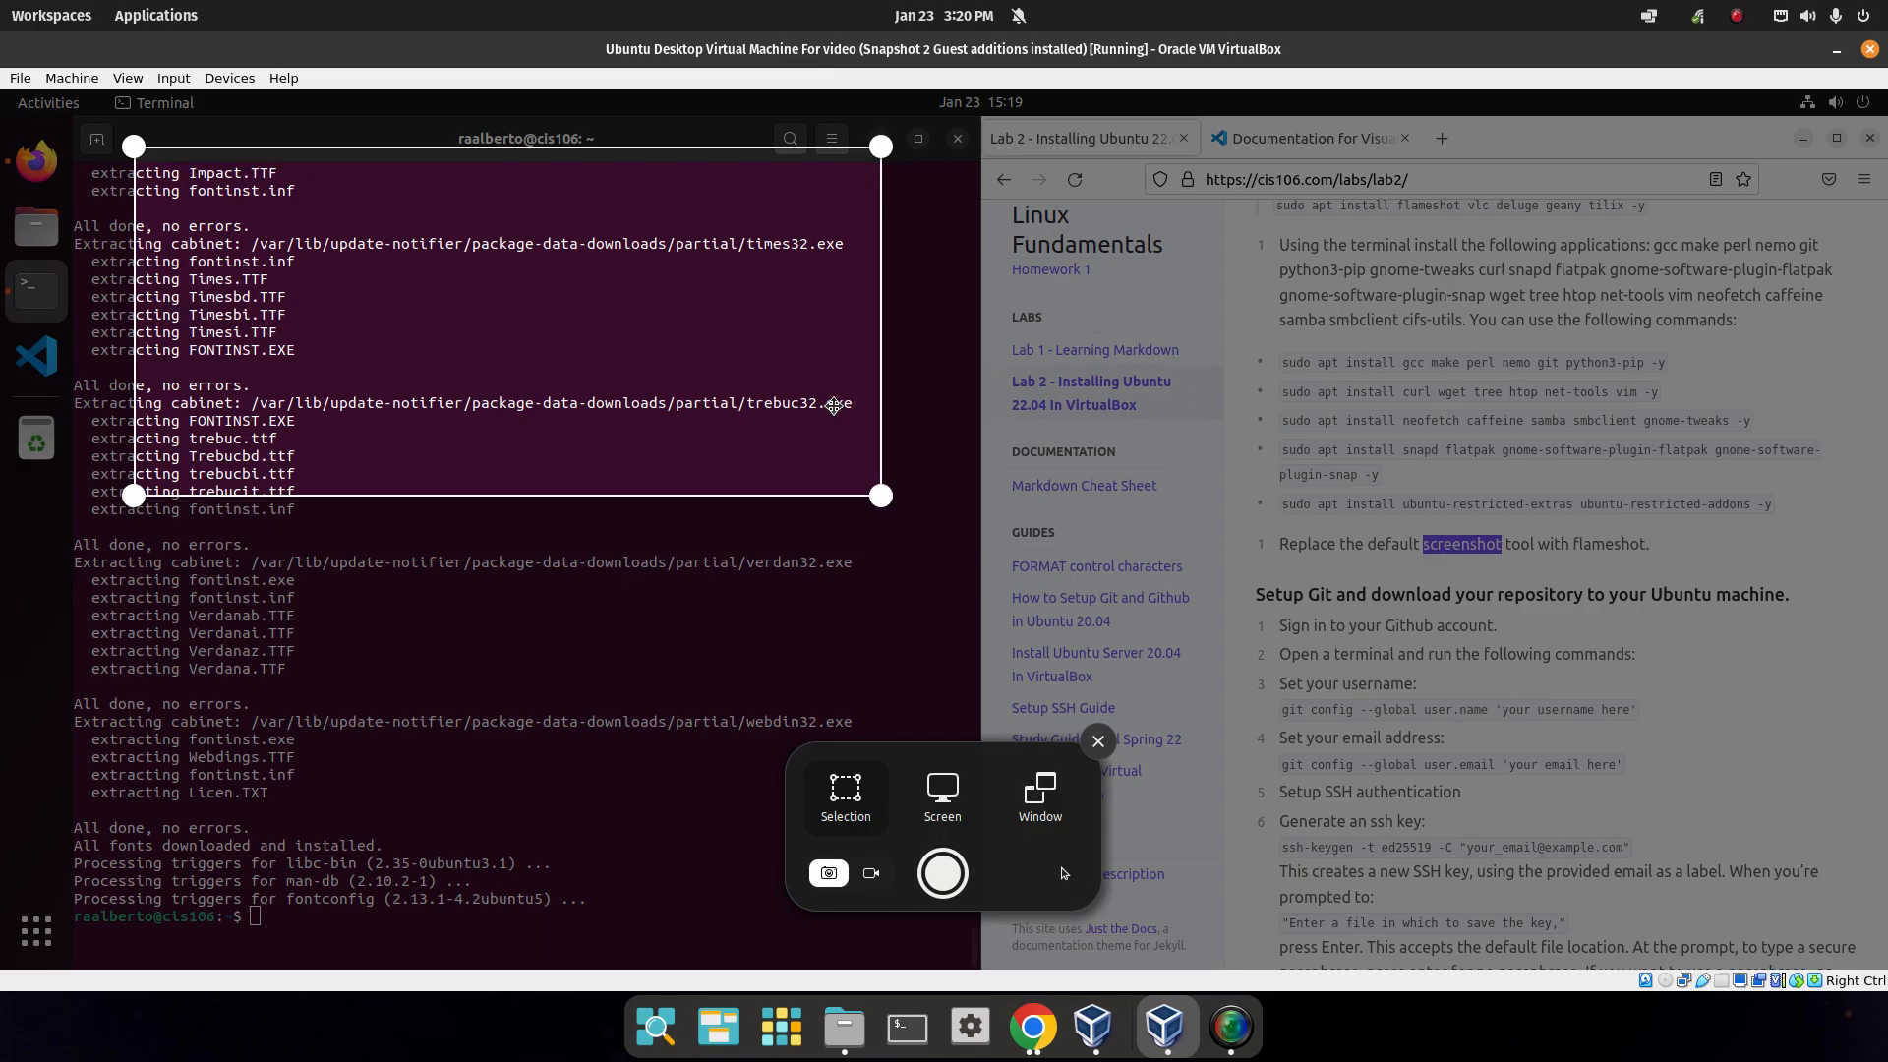
left_click(1007, 271)
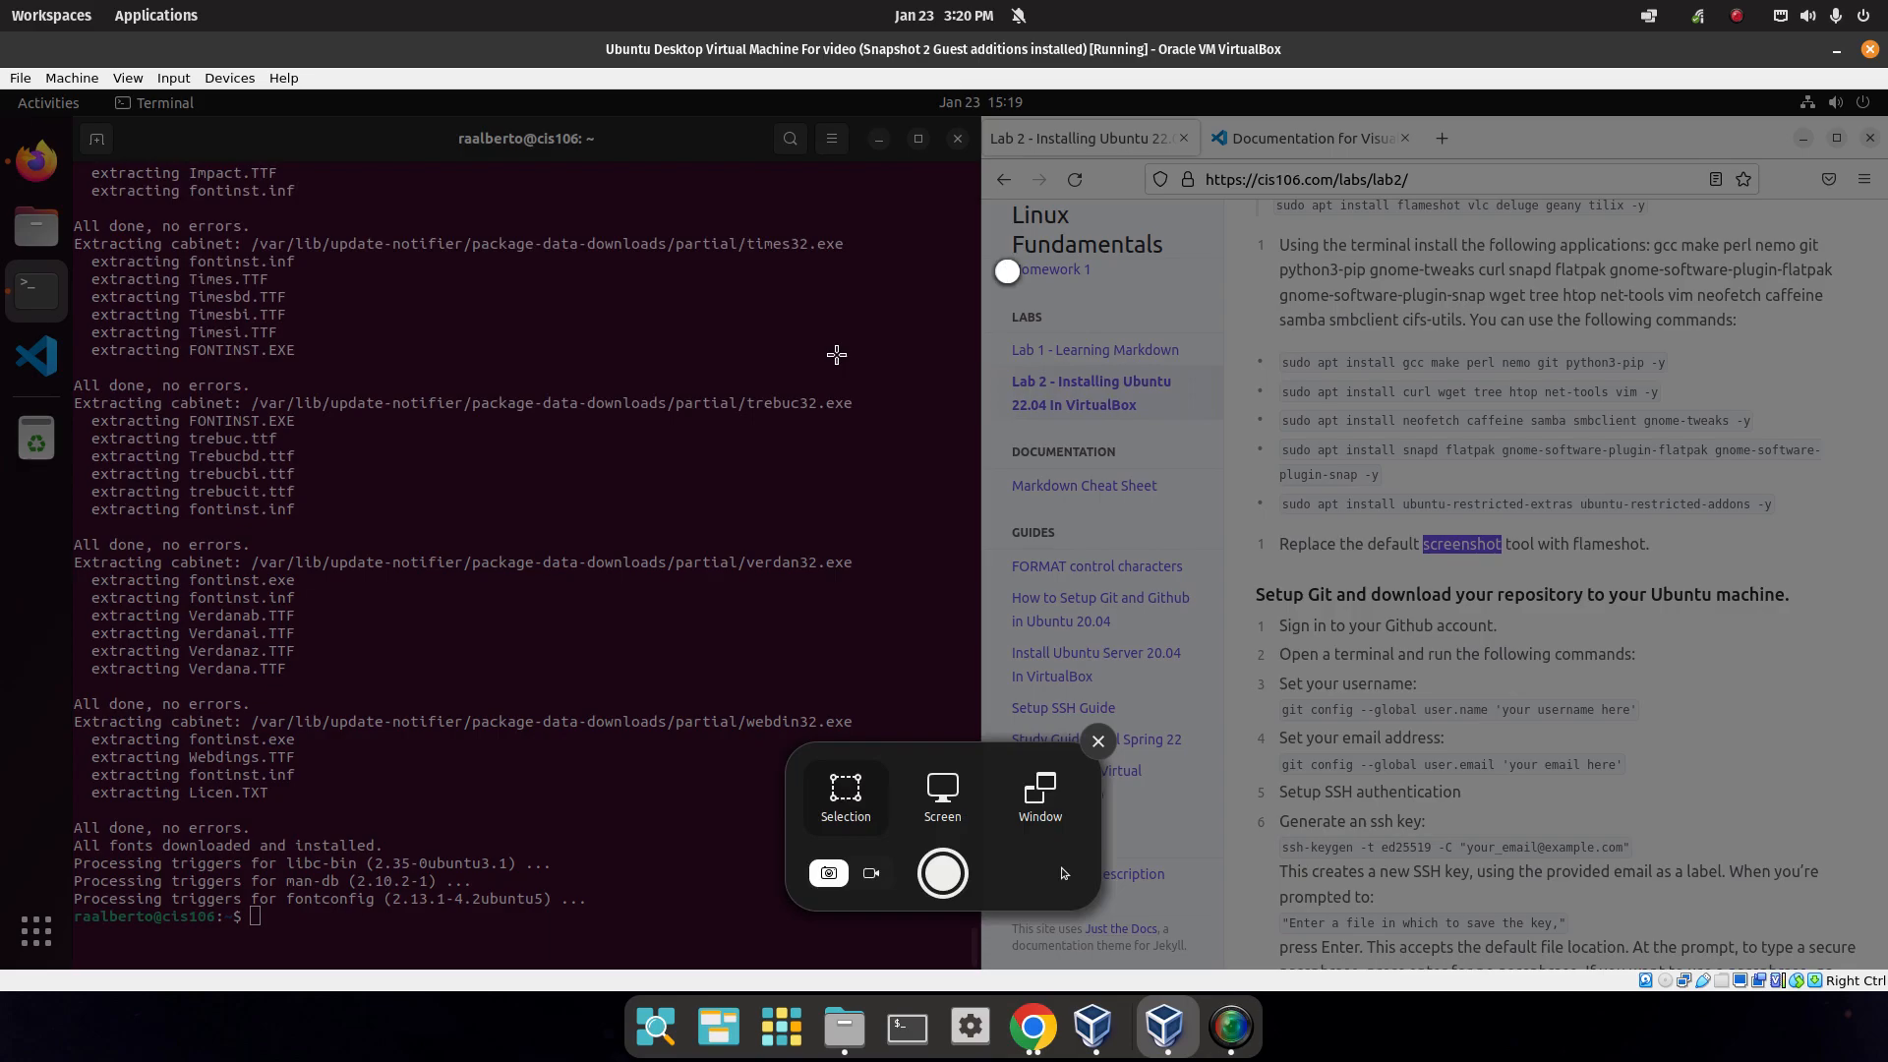
key("Escape")
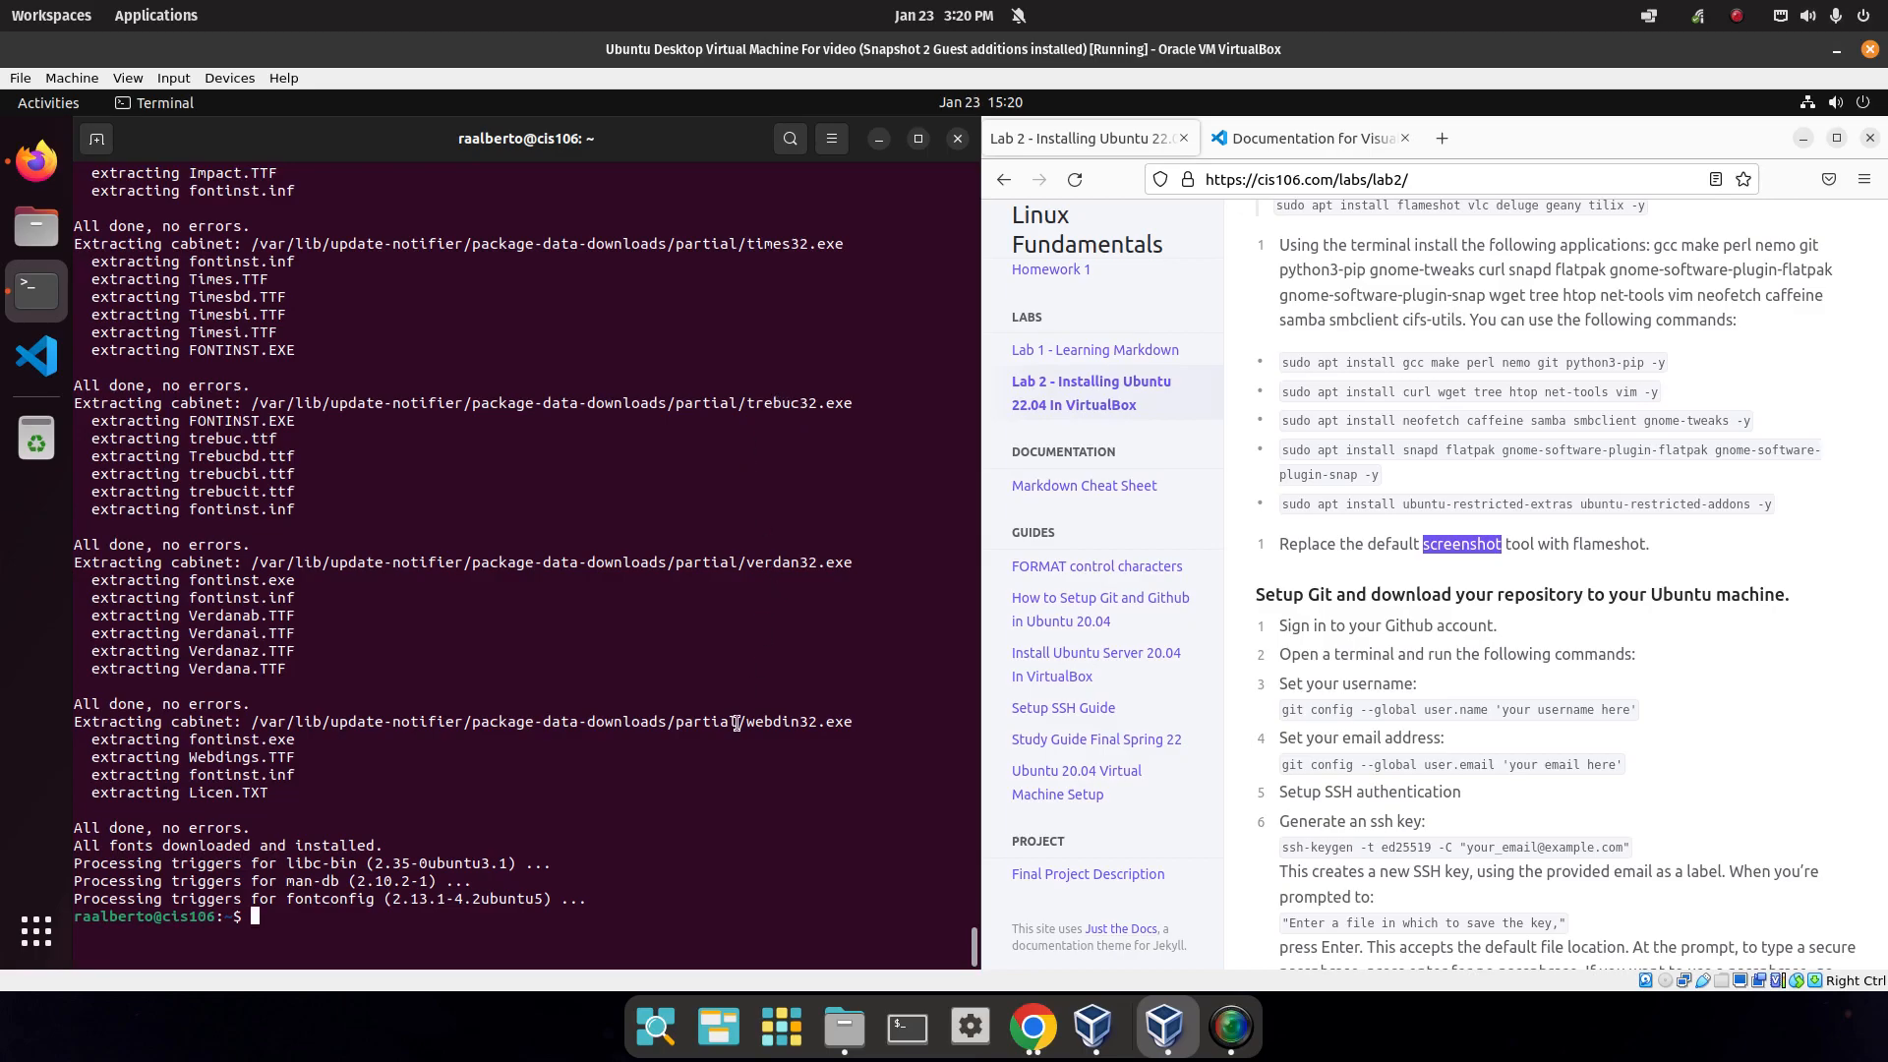
Open the Custom Shortcuts list within the Keyboard settings of the Ubuntu virtual machine.
left_click(35, 933)
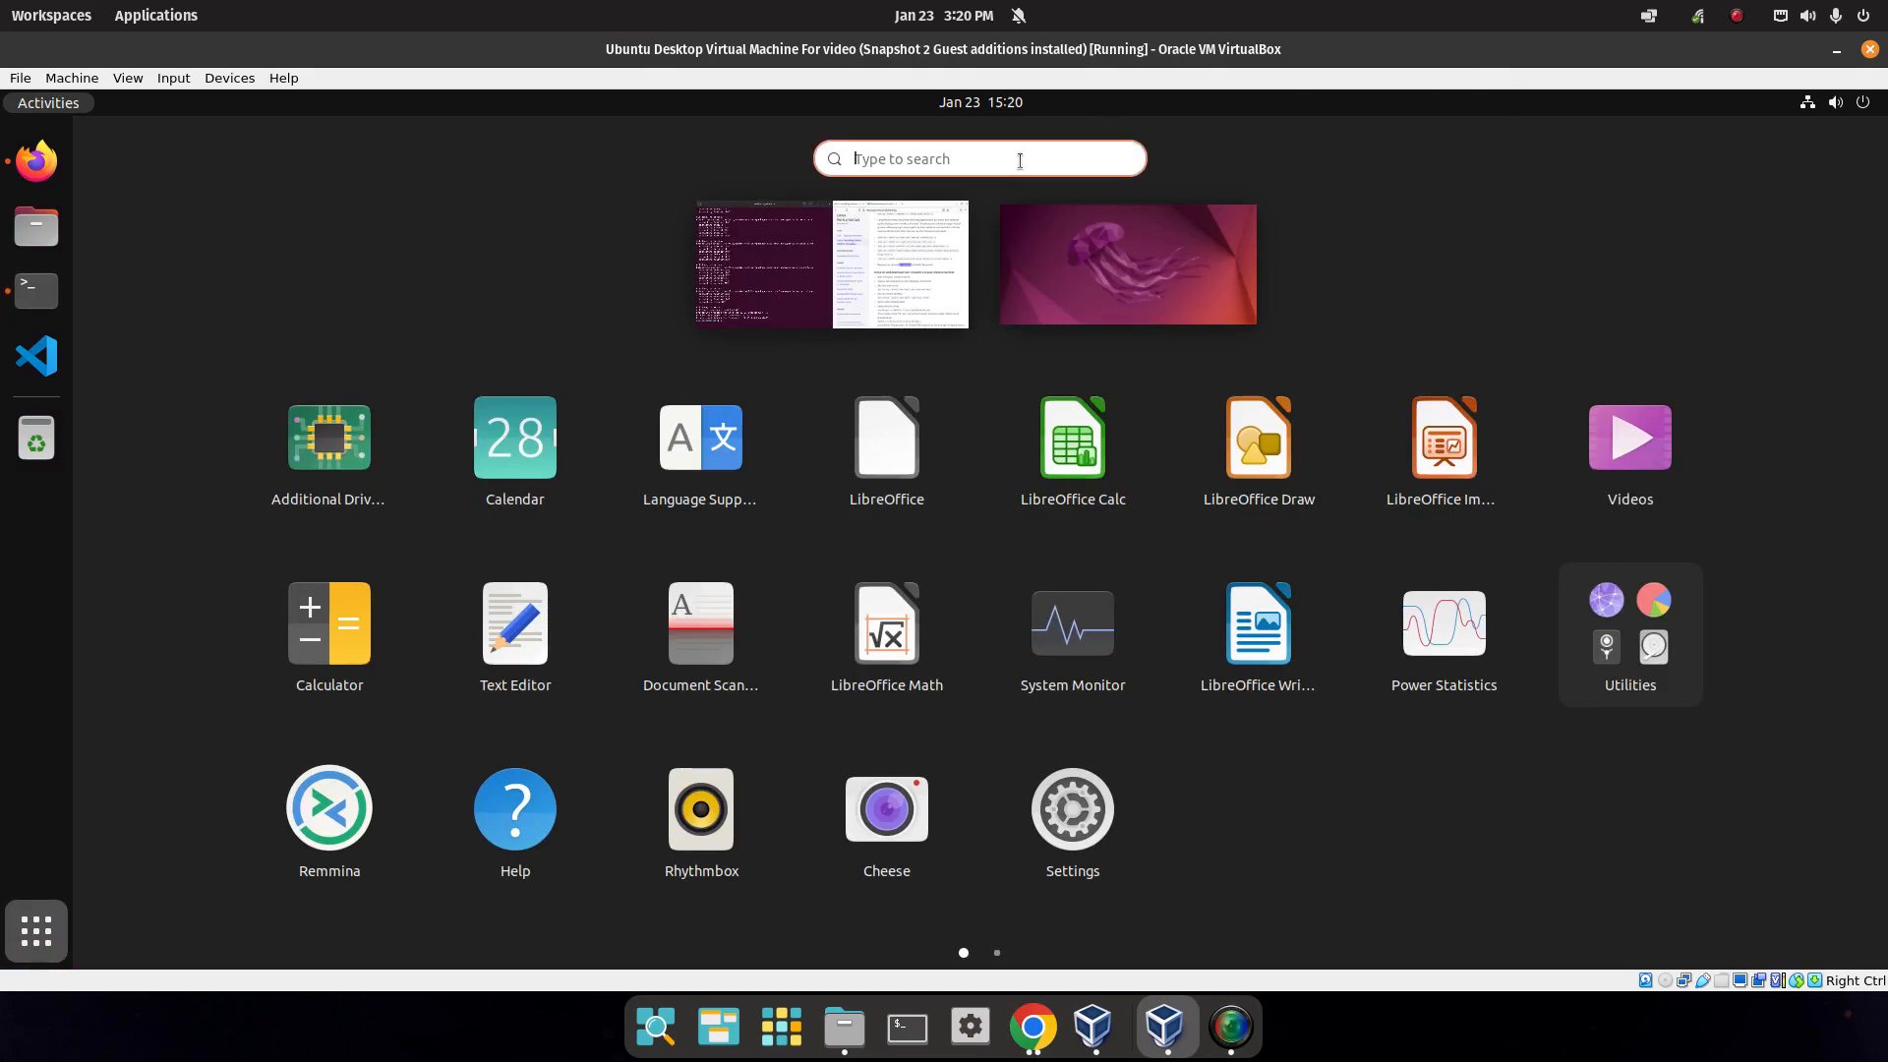
left_click(1099, 800)
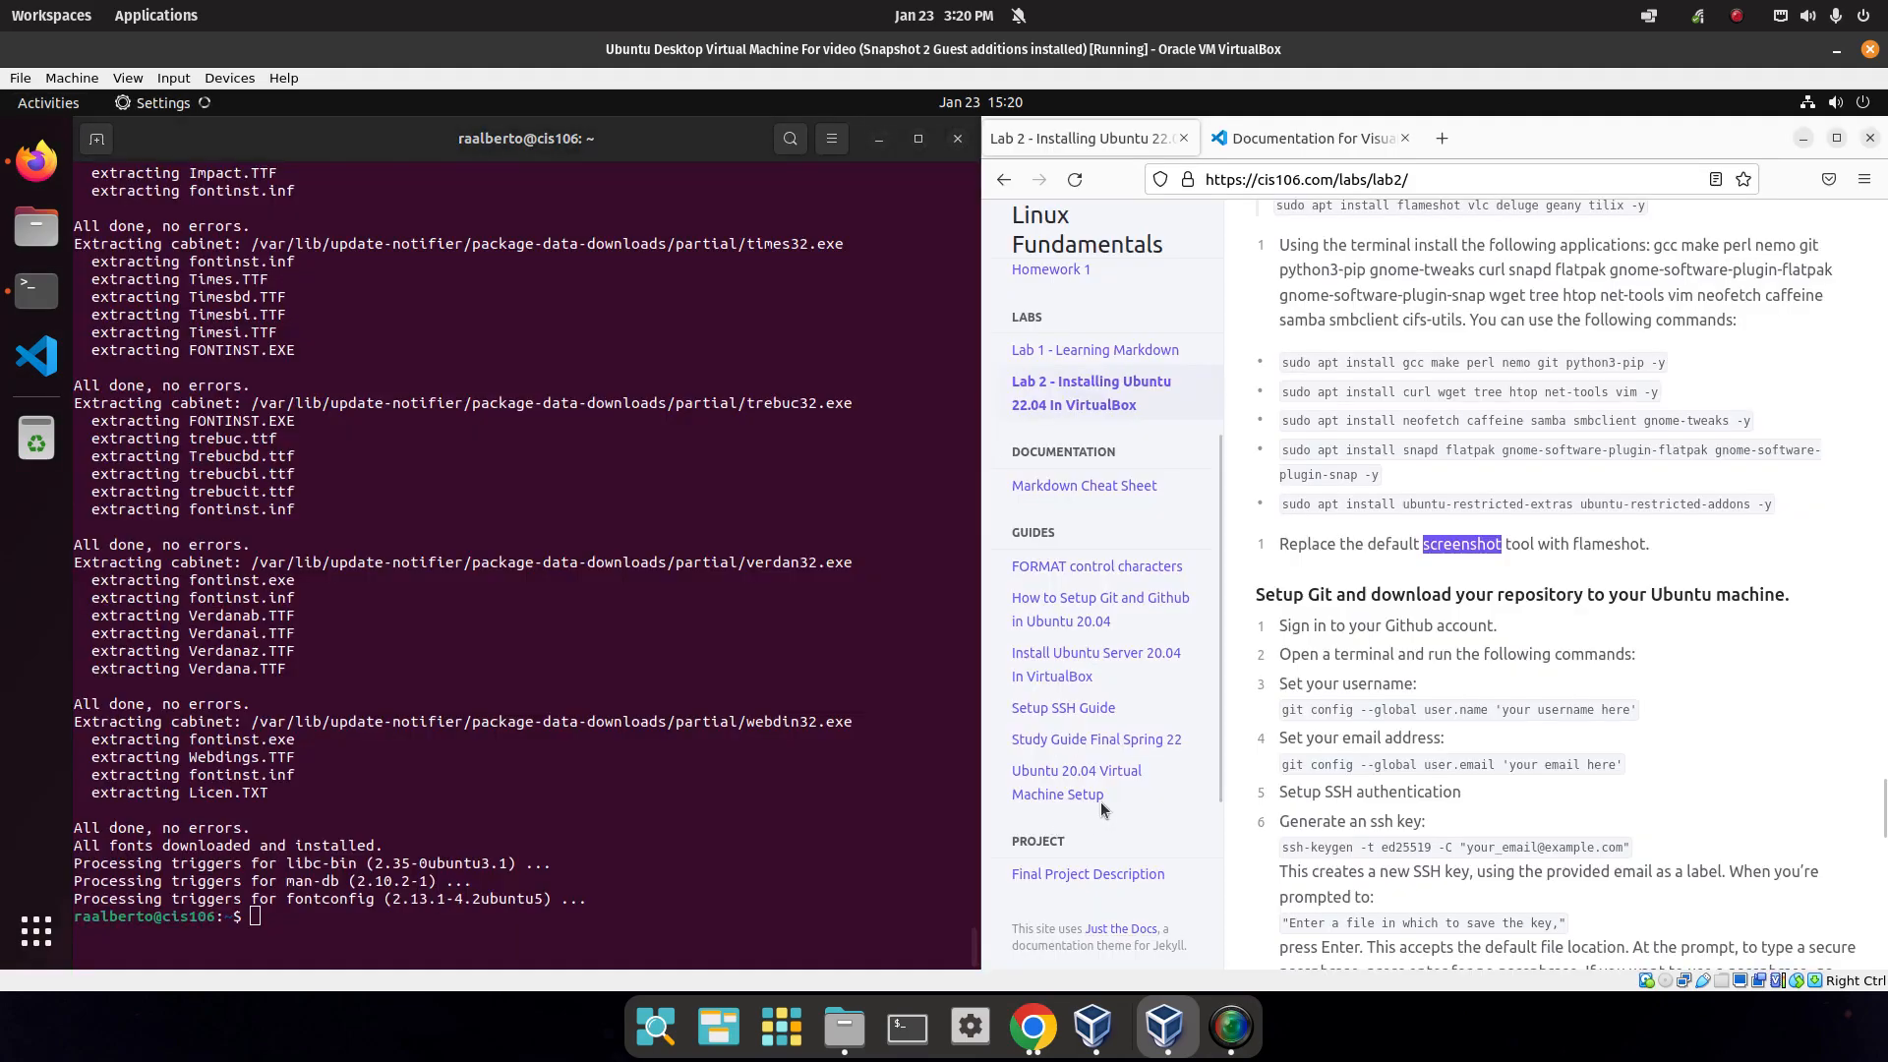
left_click_drag(875, 158, 951, 117)
scroll(592, 786, "down", 2)
left_click(581, 798)
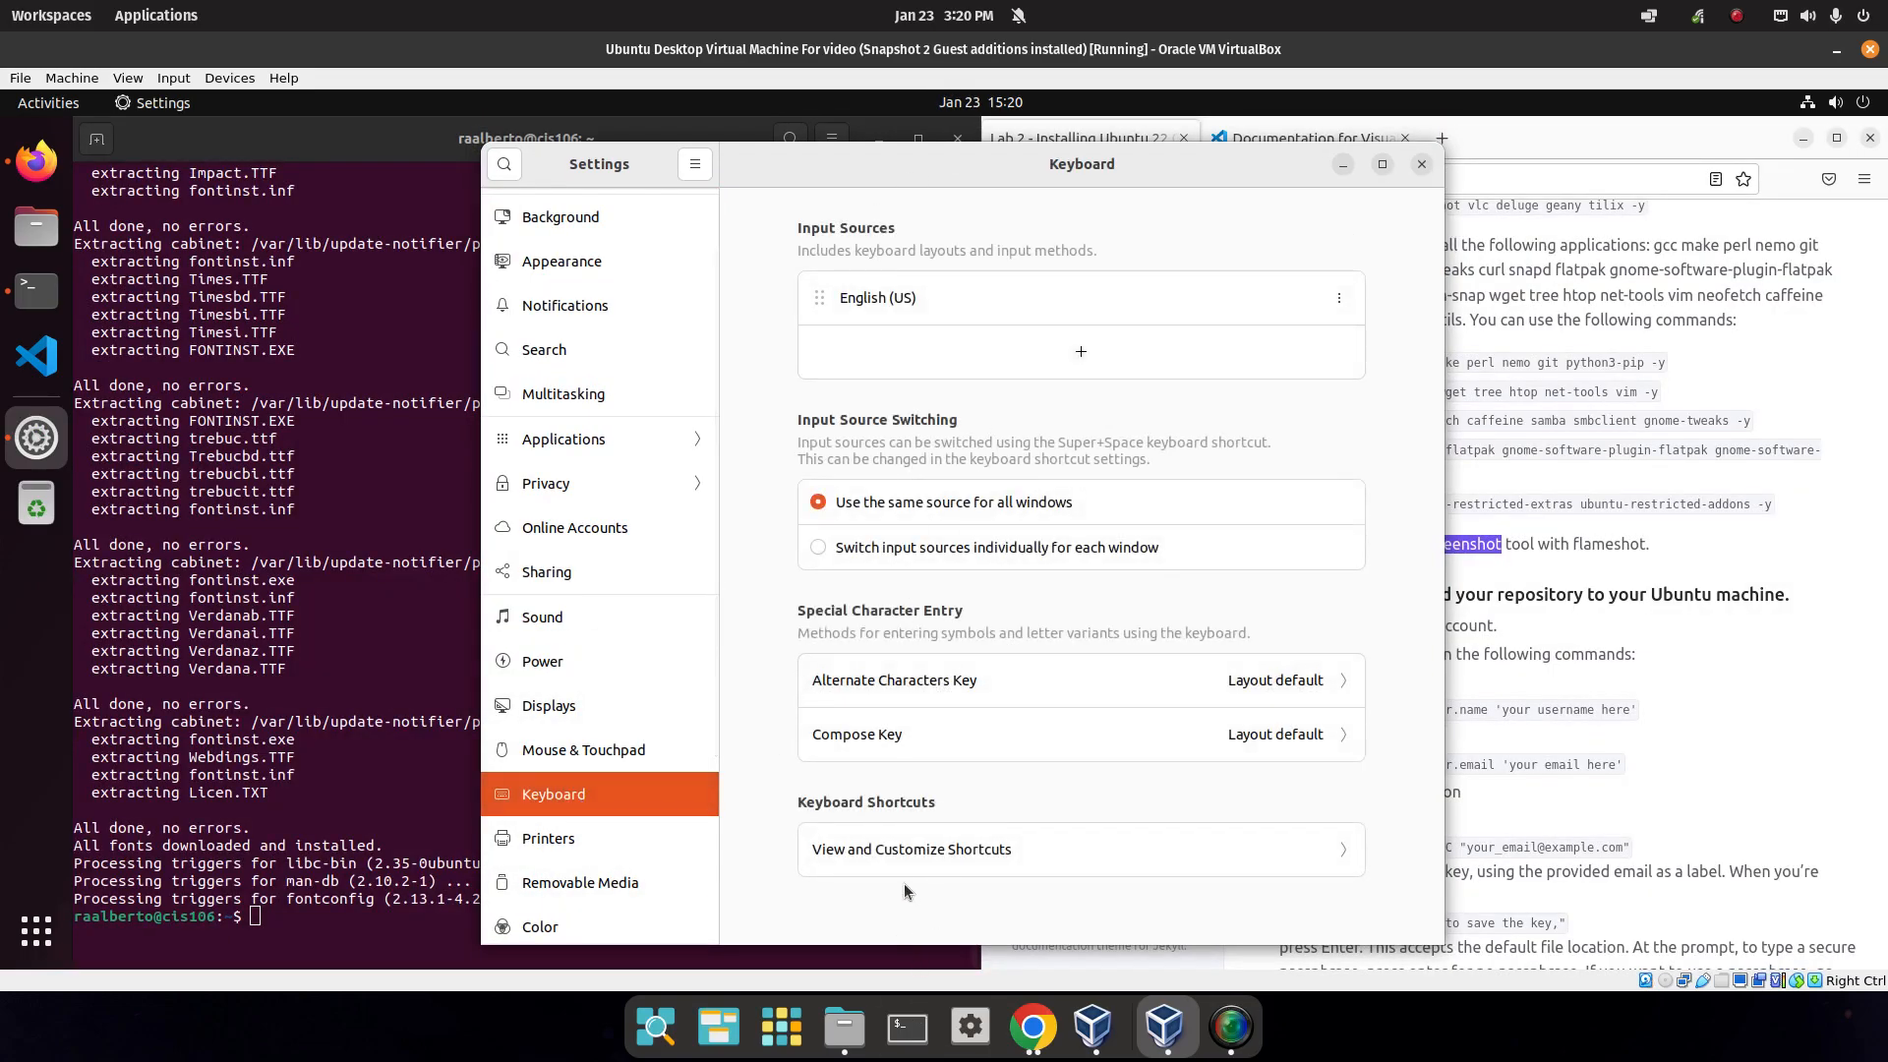
left_click(914, 858)
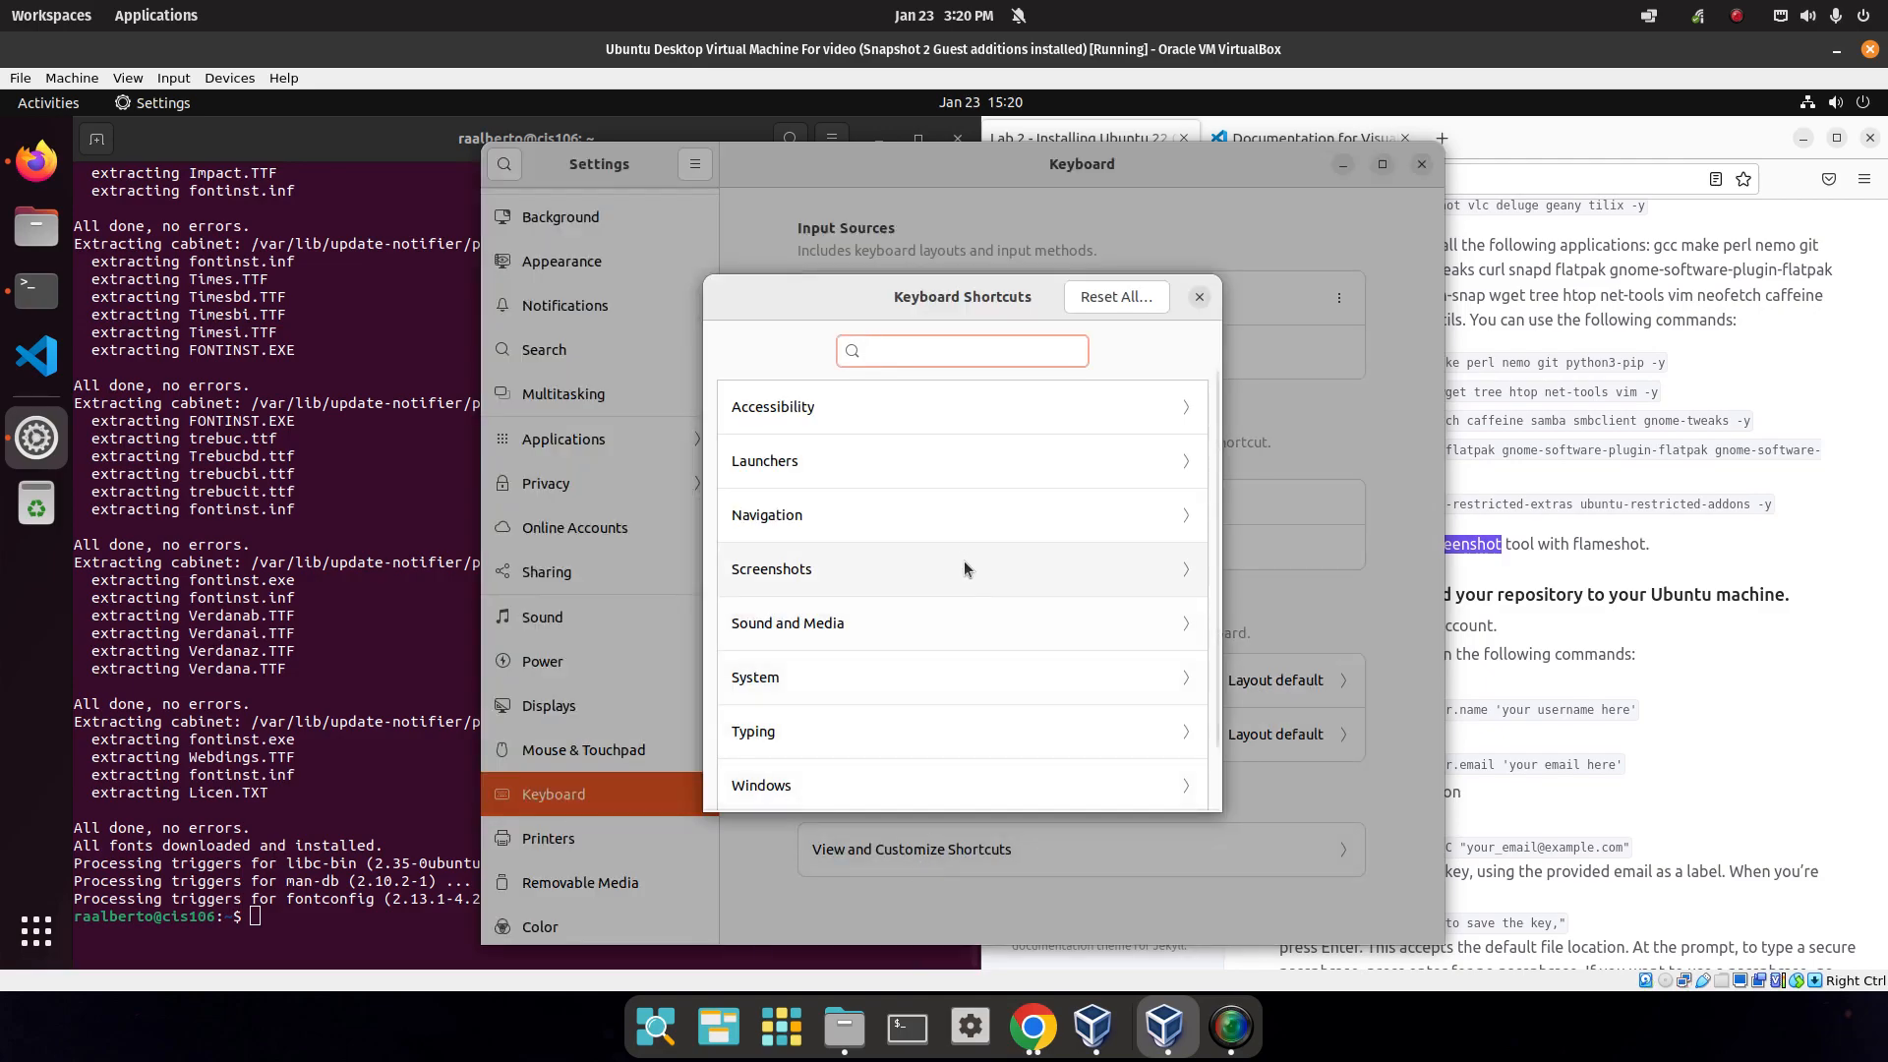
scroll(994, 657, "down", 2)
left_click(783, 775)
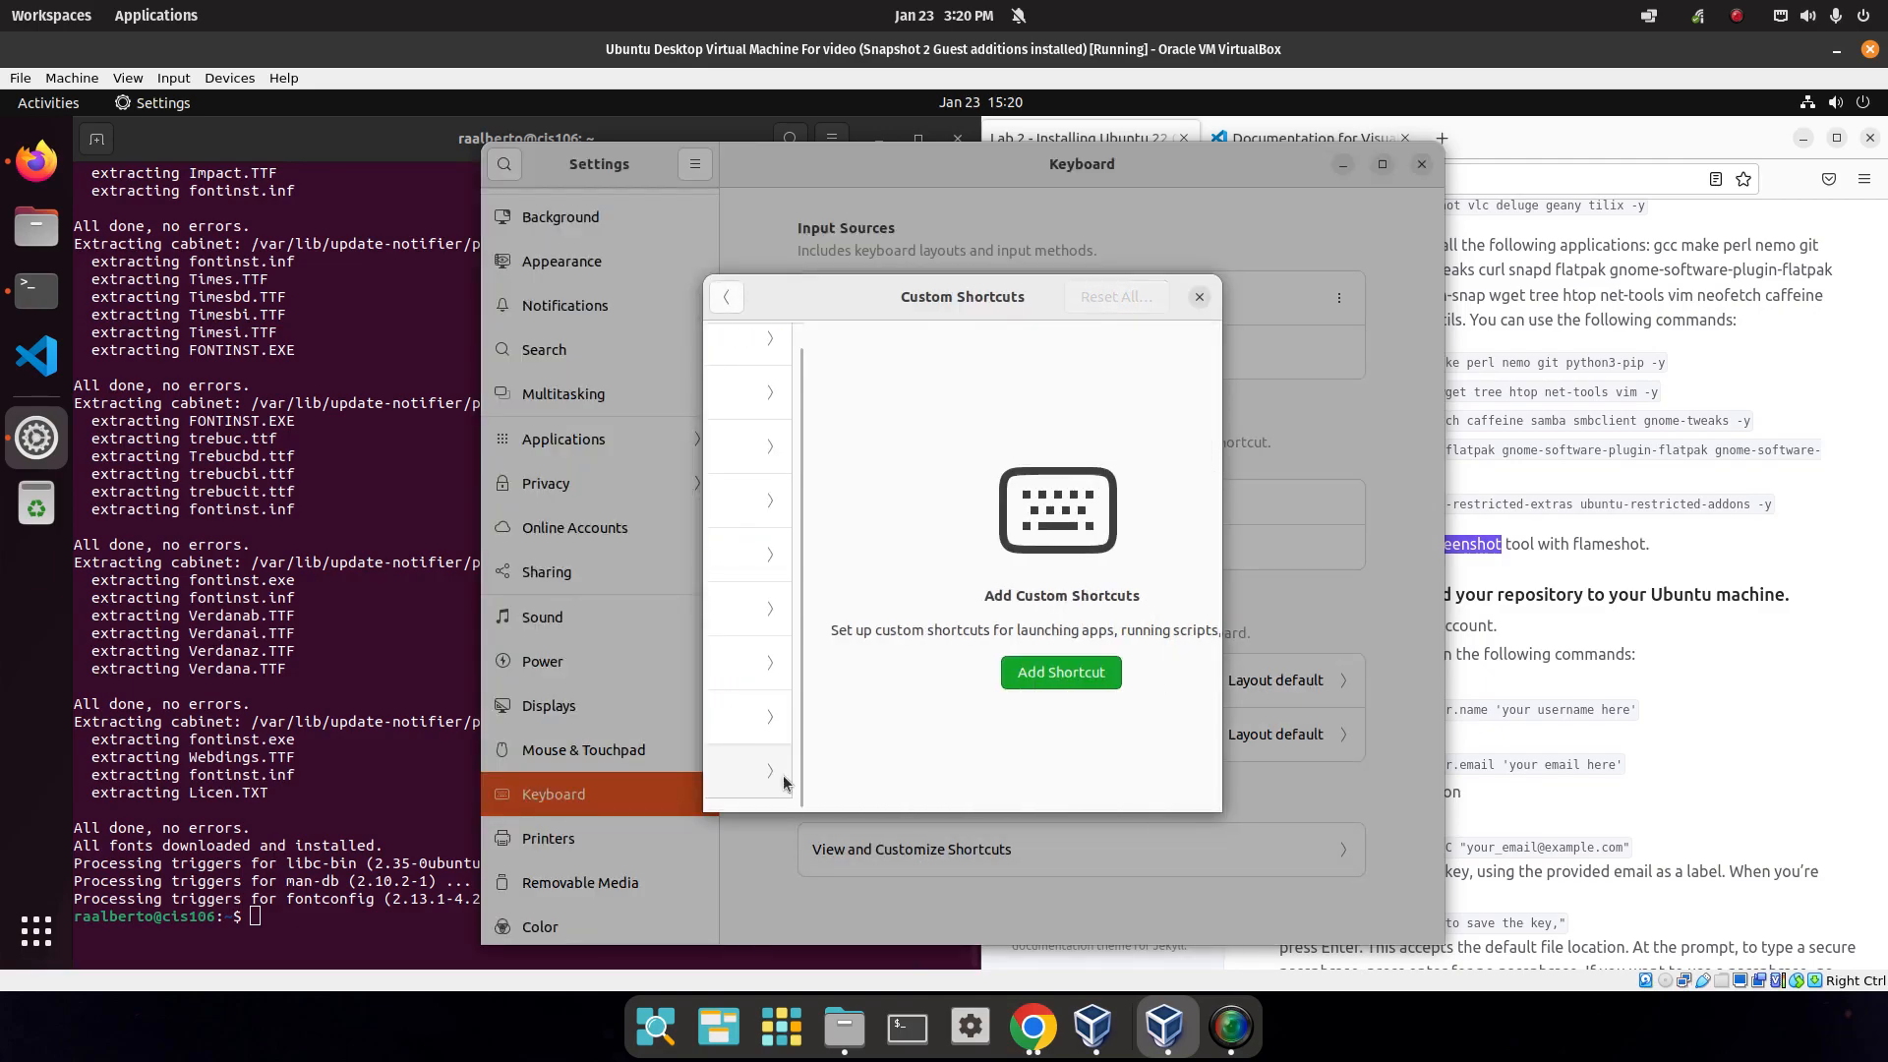
Add a custom shortcut named flameshot with the command flameshot gui, bound to Print and replacing the existing screenshot binding.
left_click(1110, 671)
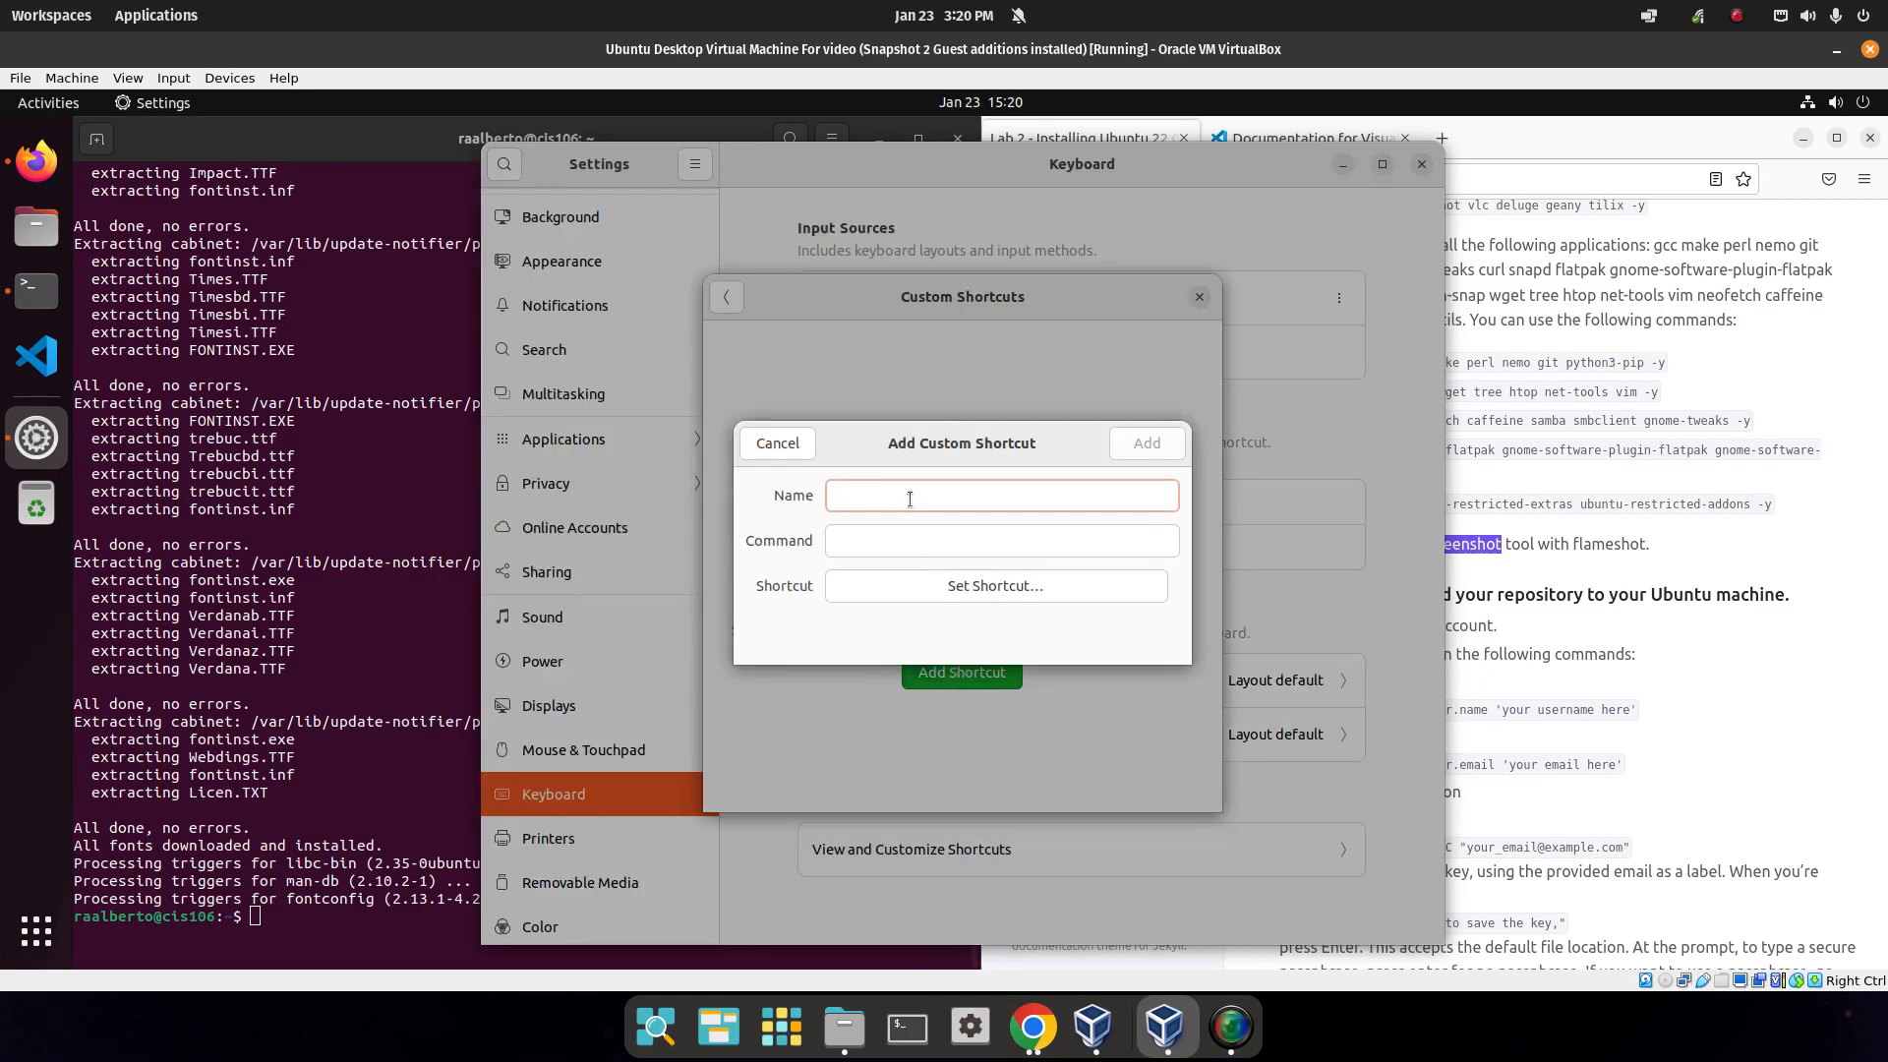
type("flameshot")
key("Tab")
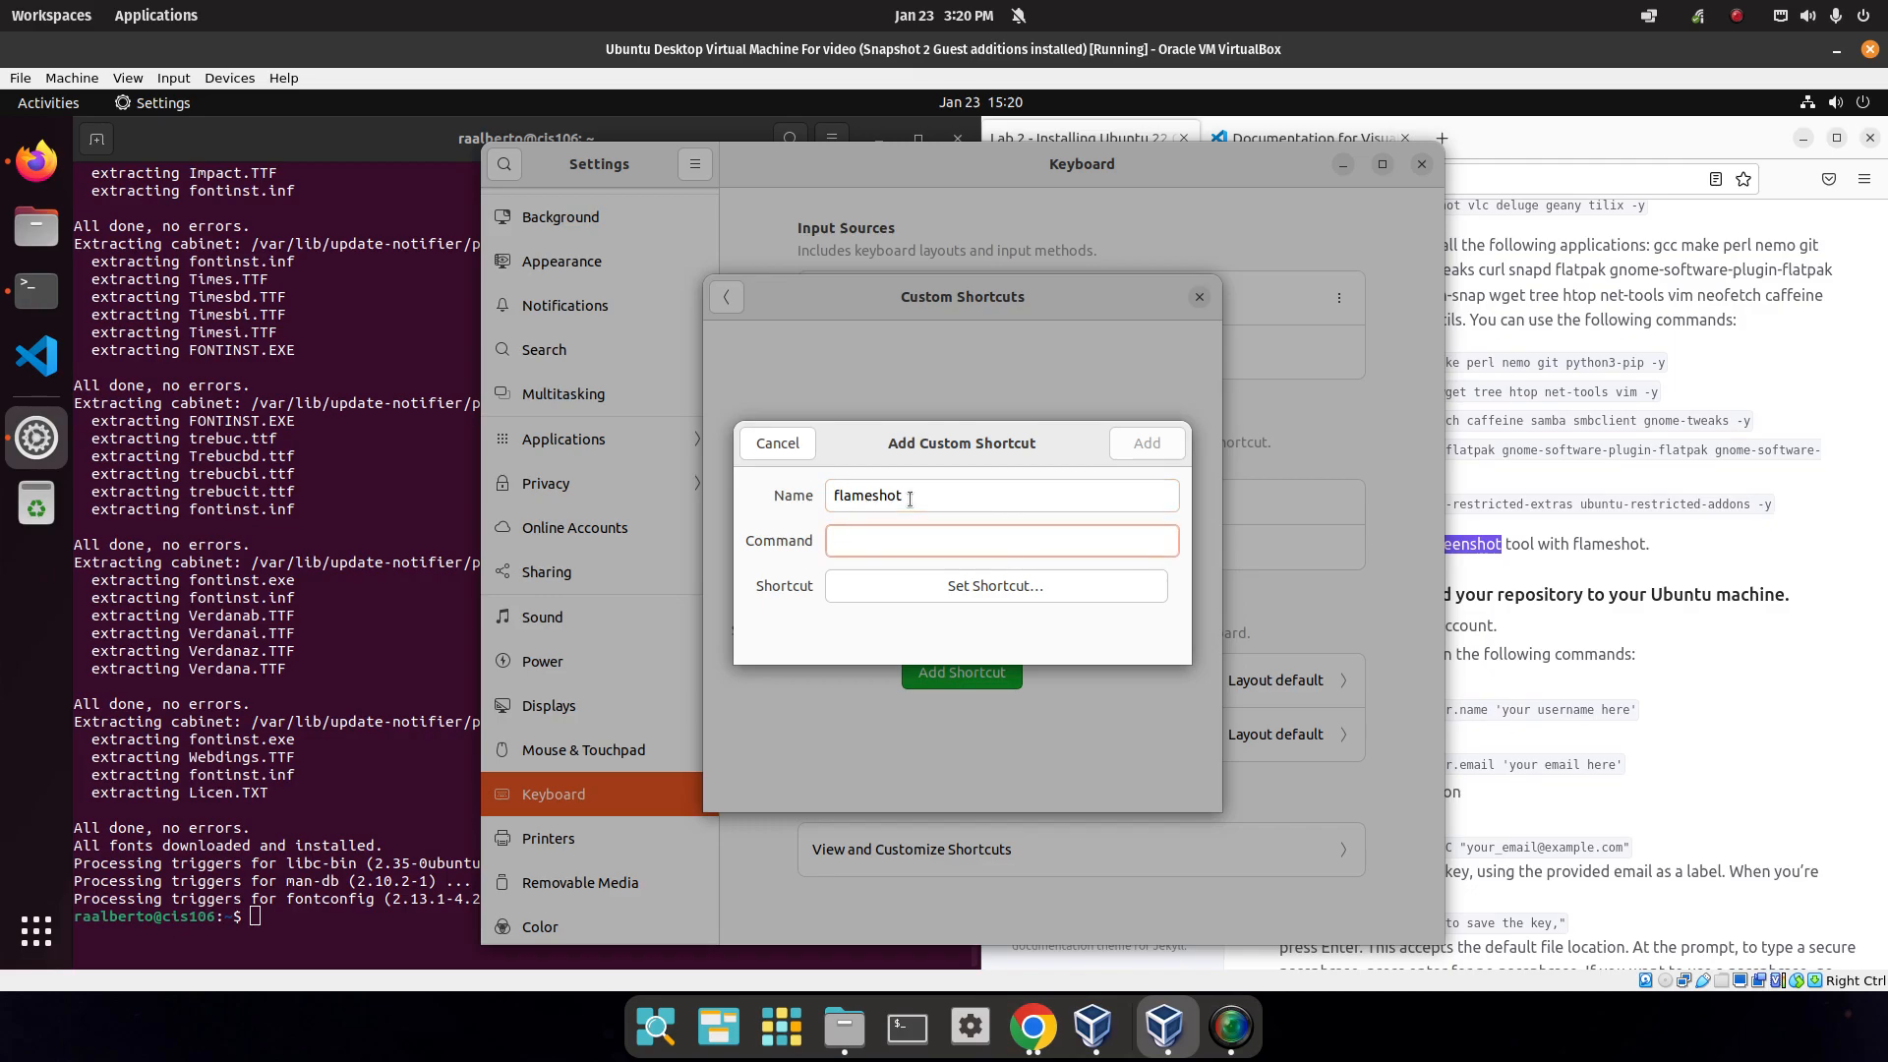
type("fla")
key("BackSpace")
key("BackSpace")
type("lameshot gui")
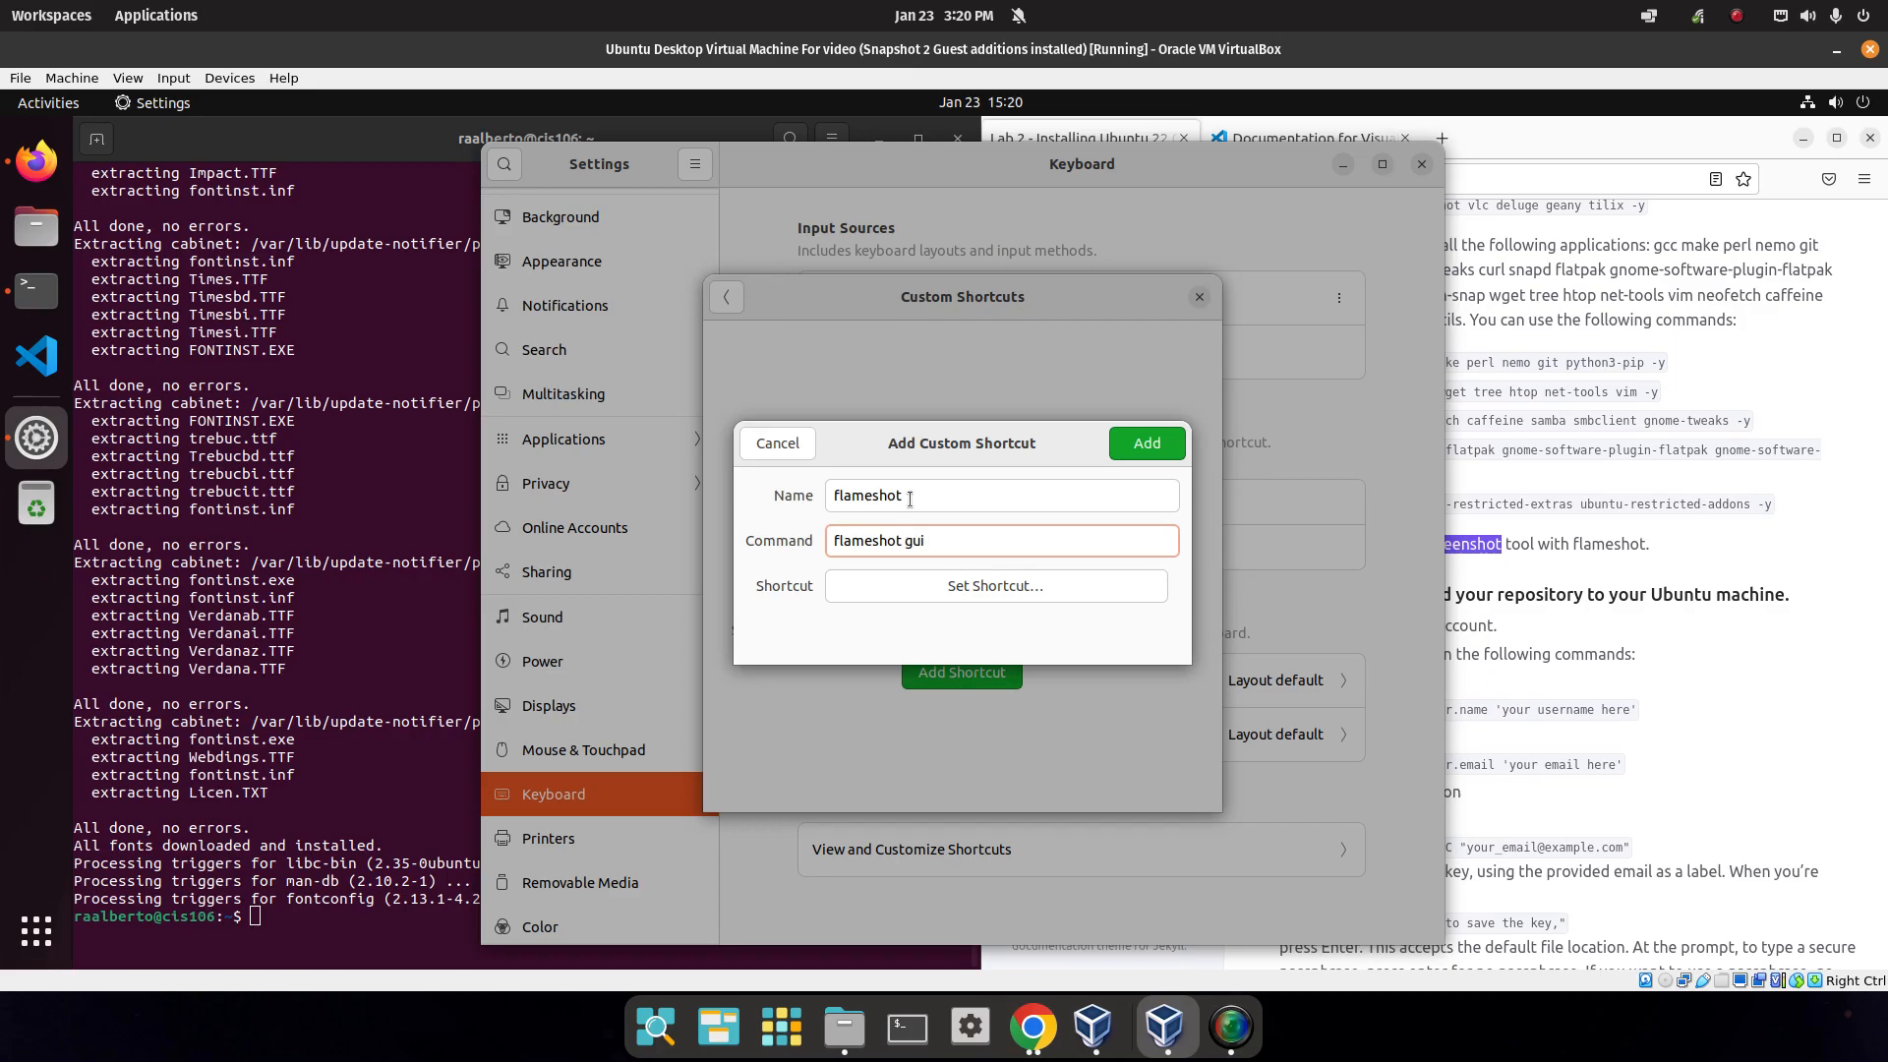
left_click(1003, 593)
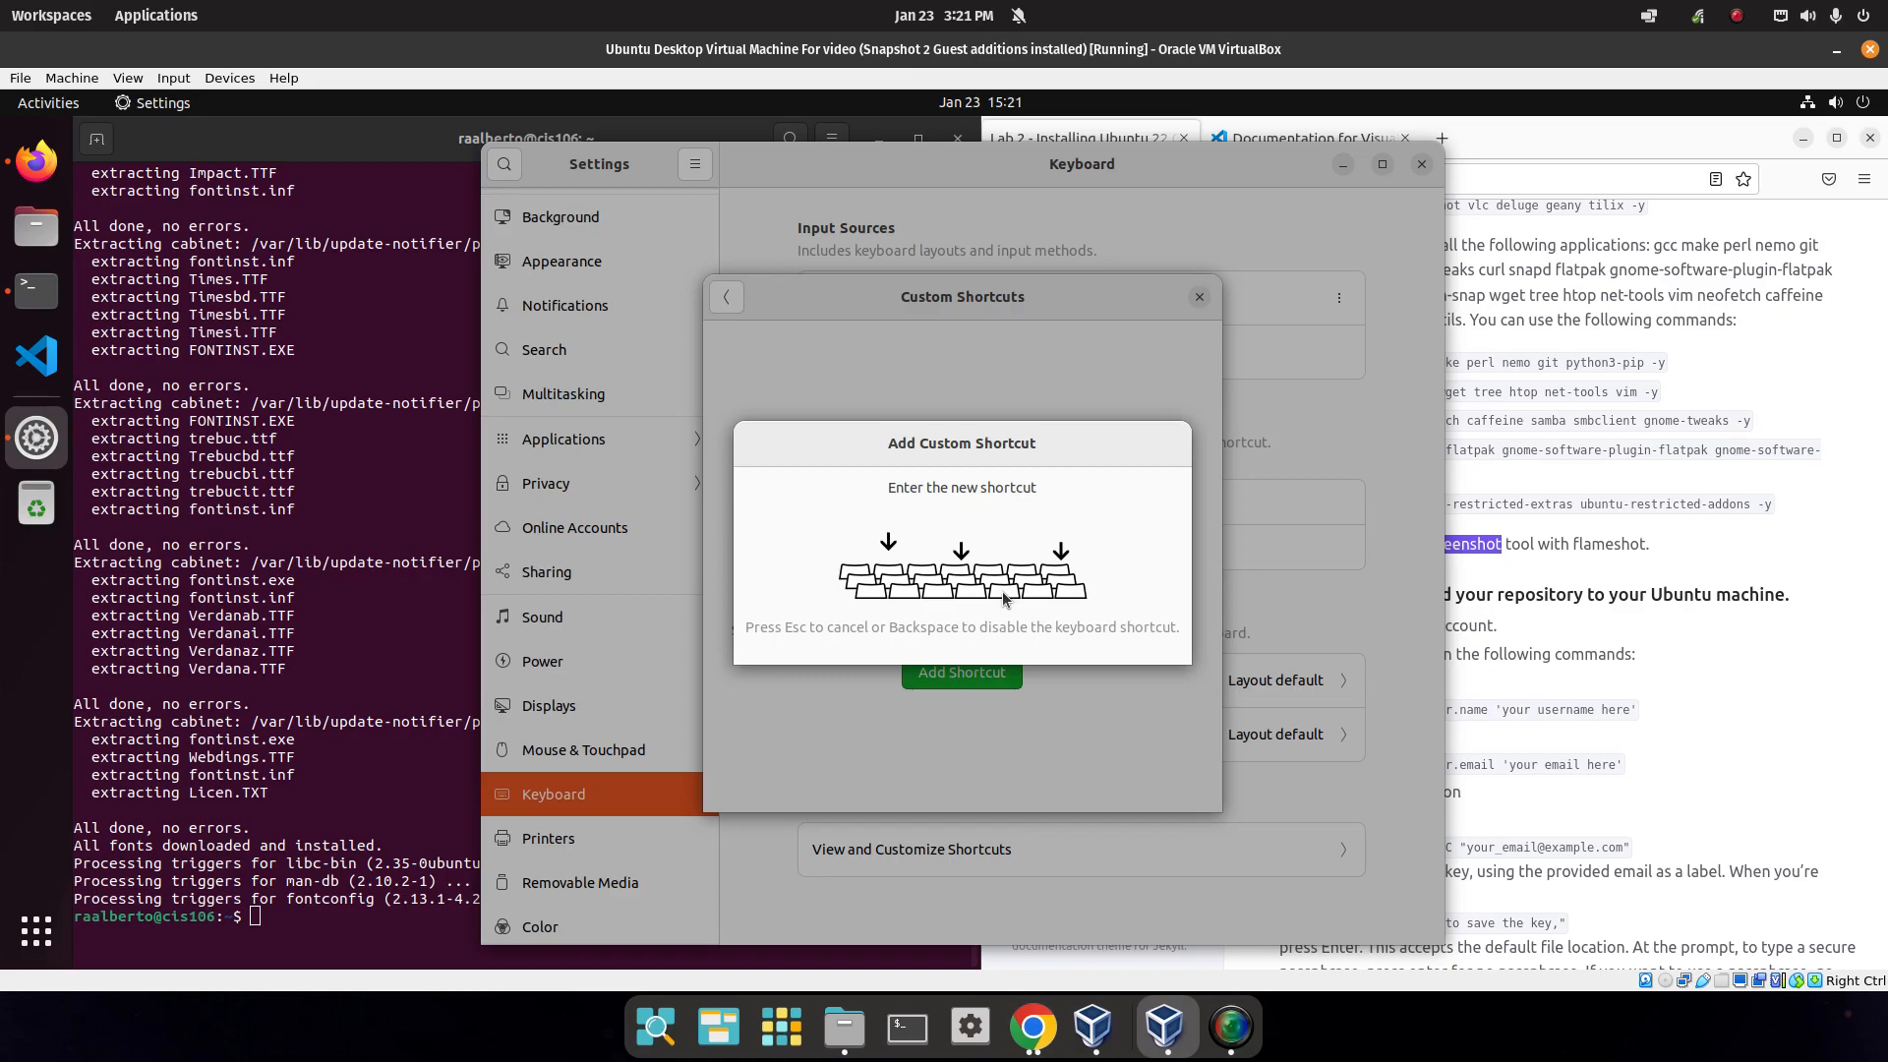
key("Print")
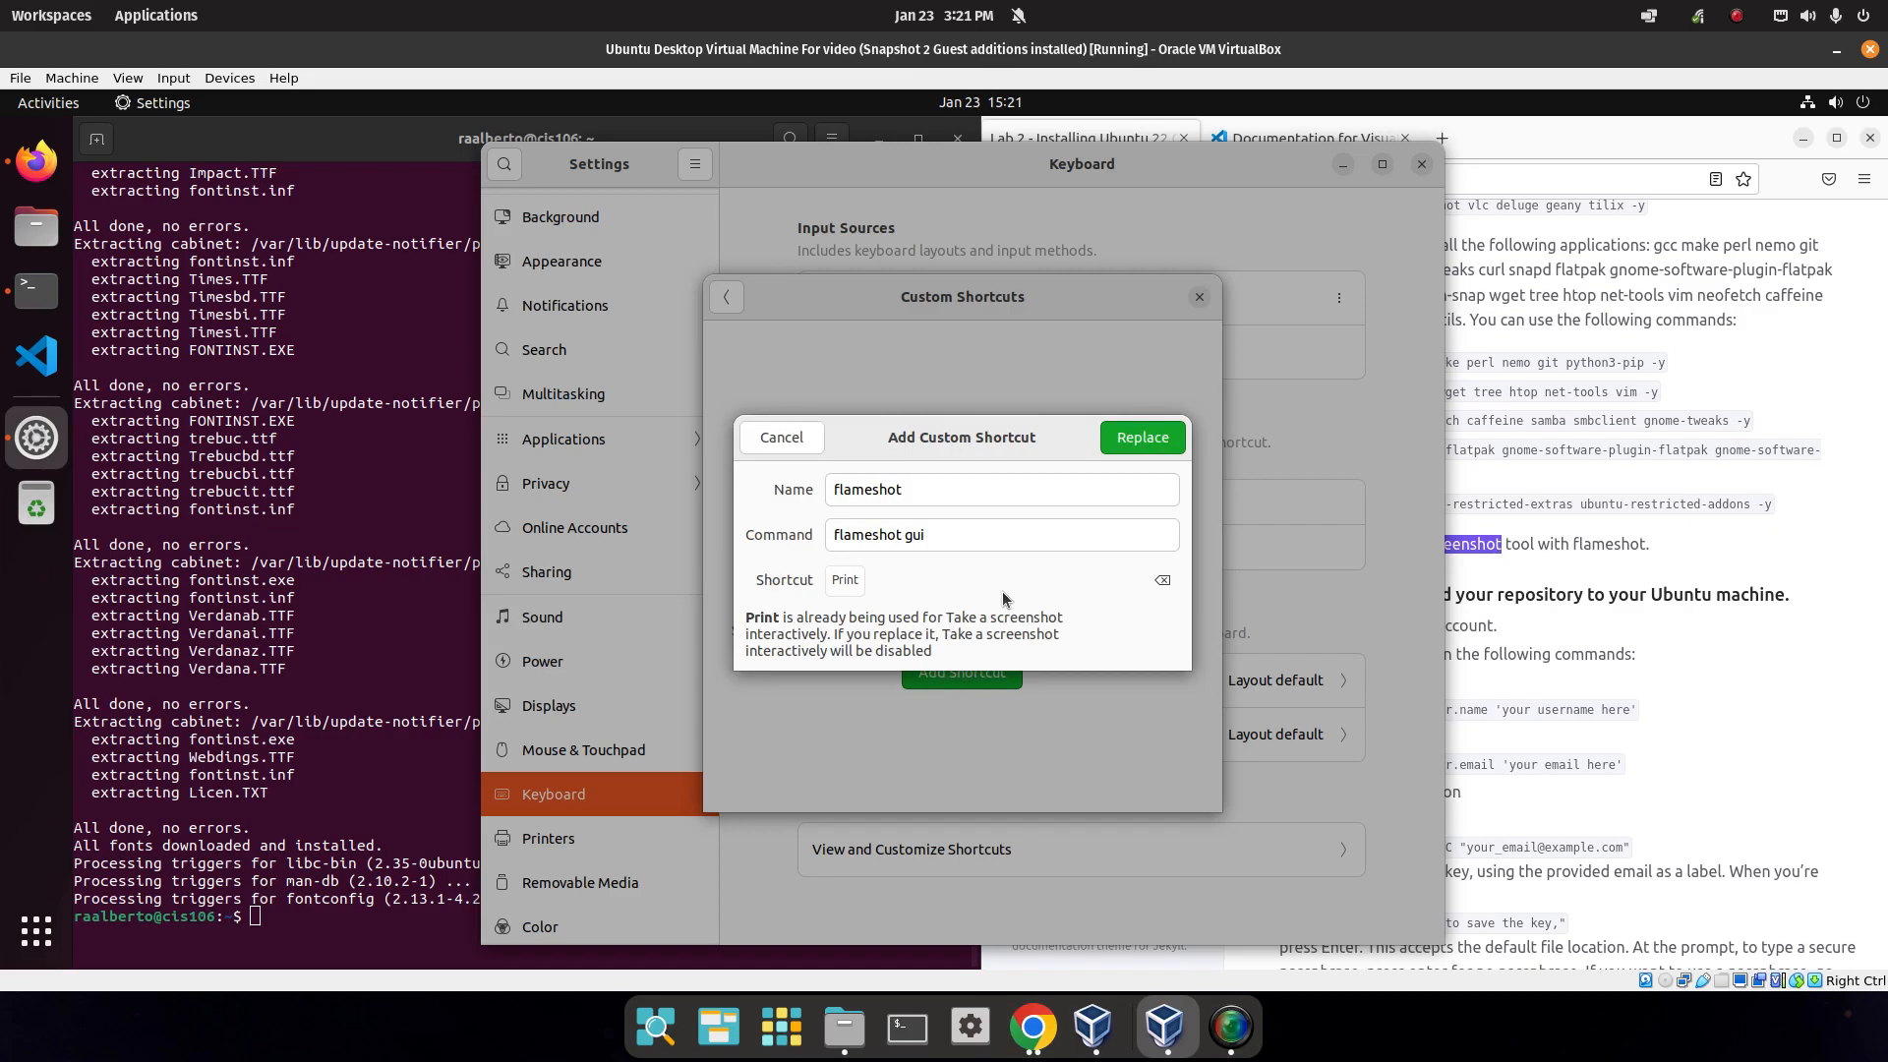
left_click(1140, 438)
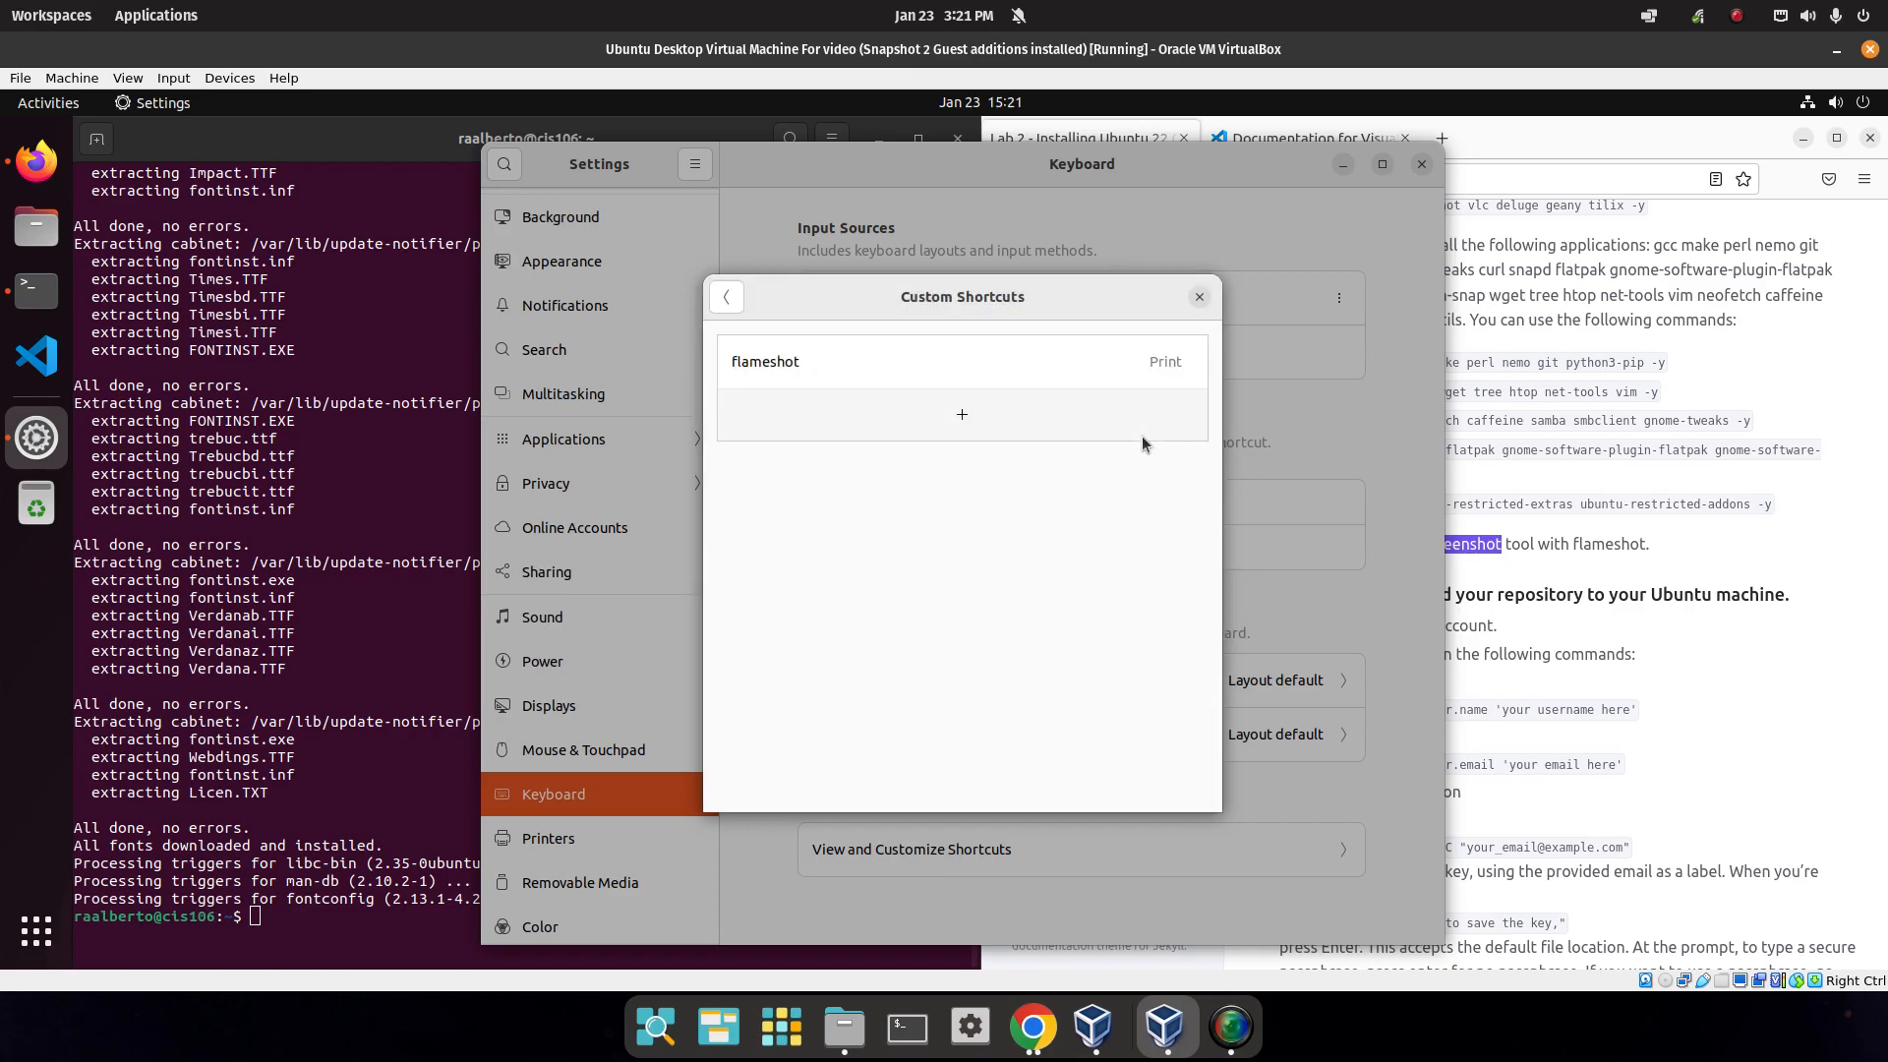
Start a Flameshot capture around the Custom Shortcuts dialog and draw three marker strokes in its empty area.
key("Print")
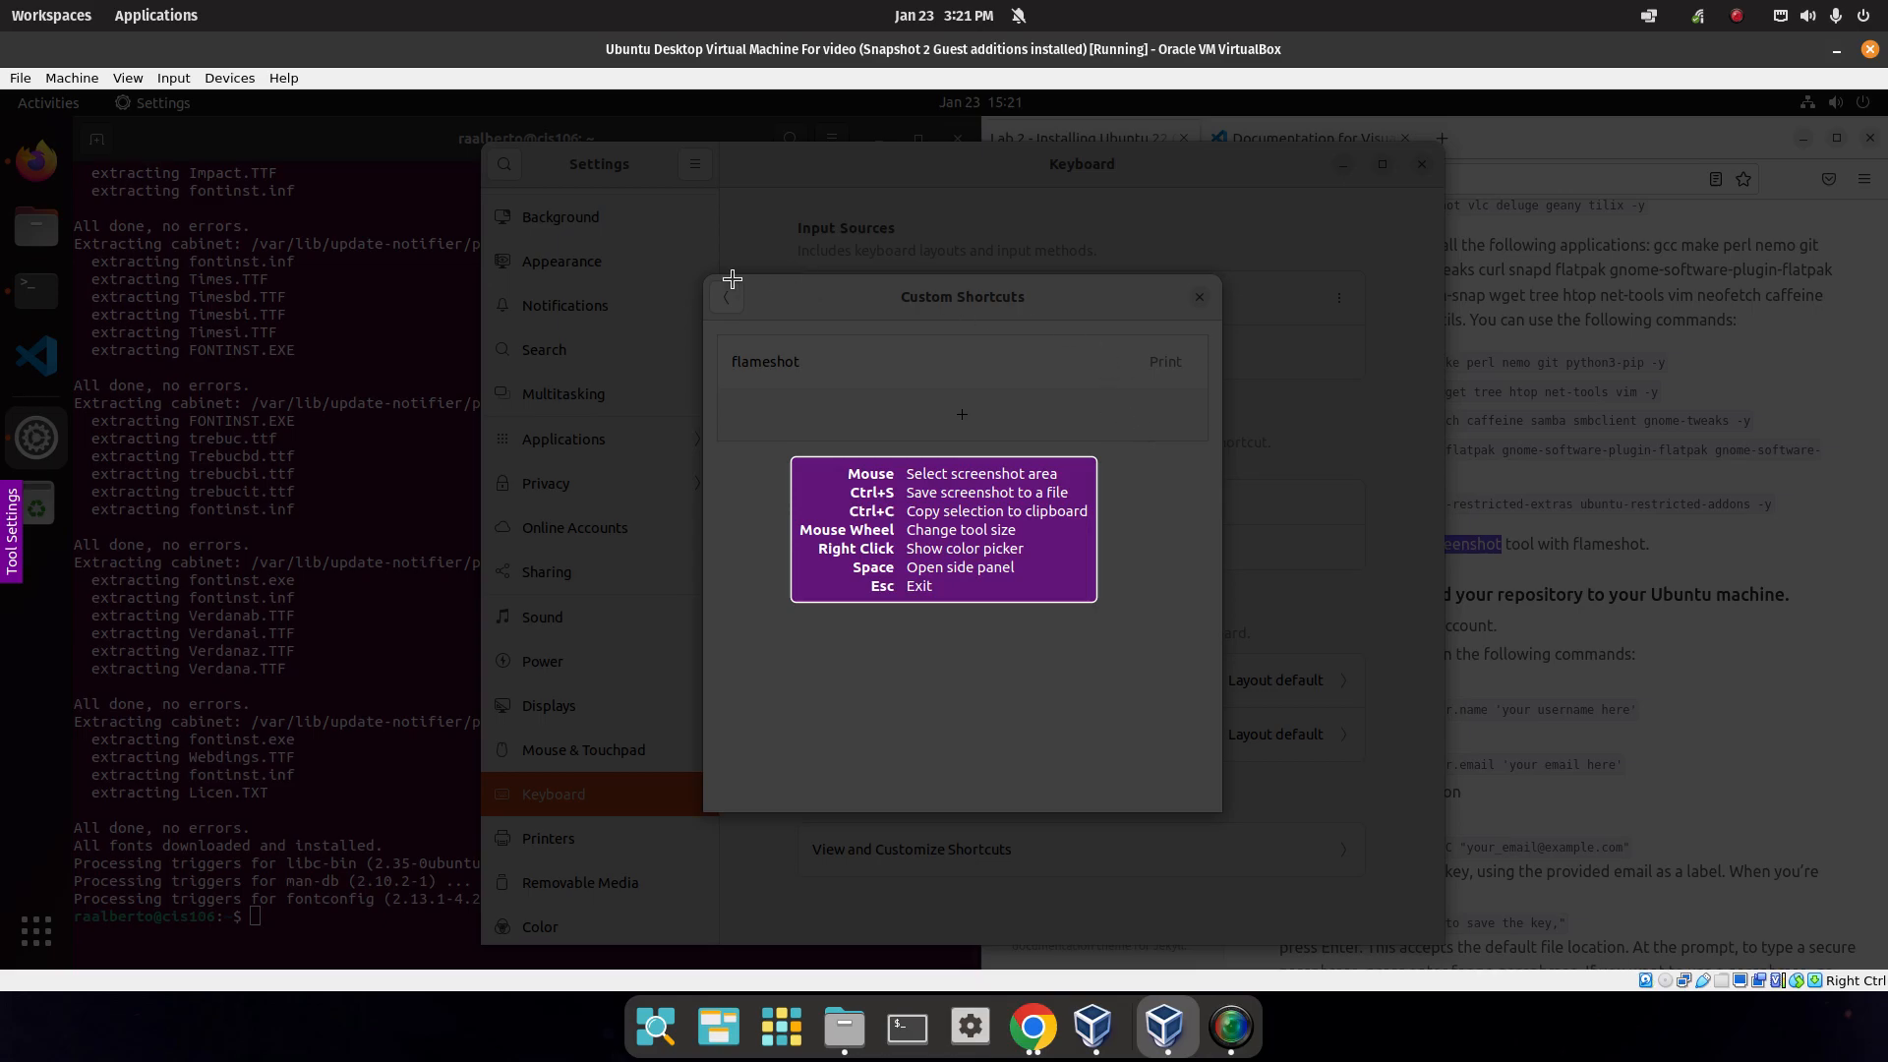
mouse_move(699, 265)
left_mouse_down()
mouse_move(797, 506)
mouse_move(1285, 930)
mouse_move(1234, 821)
left_mouse_up()
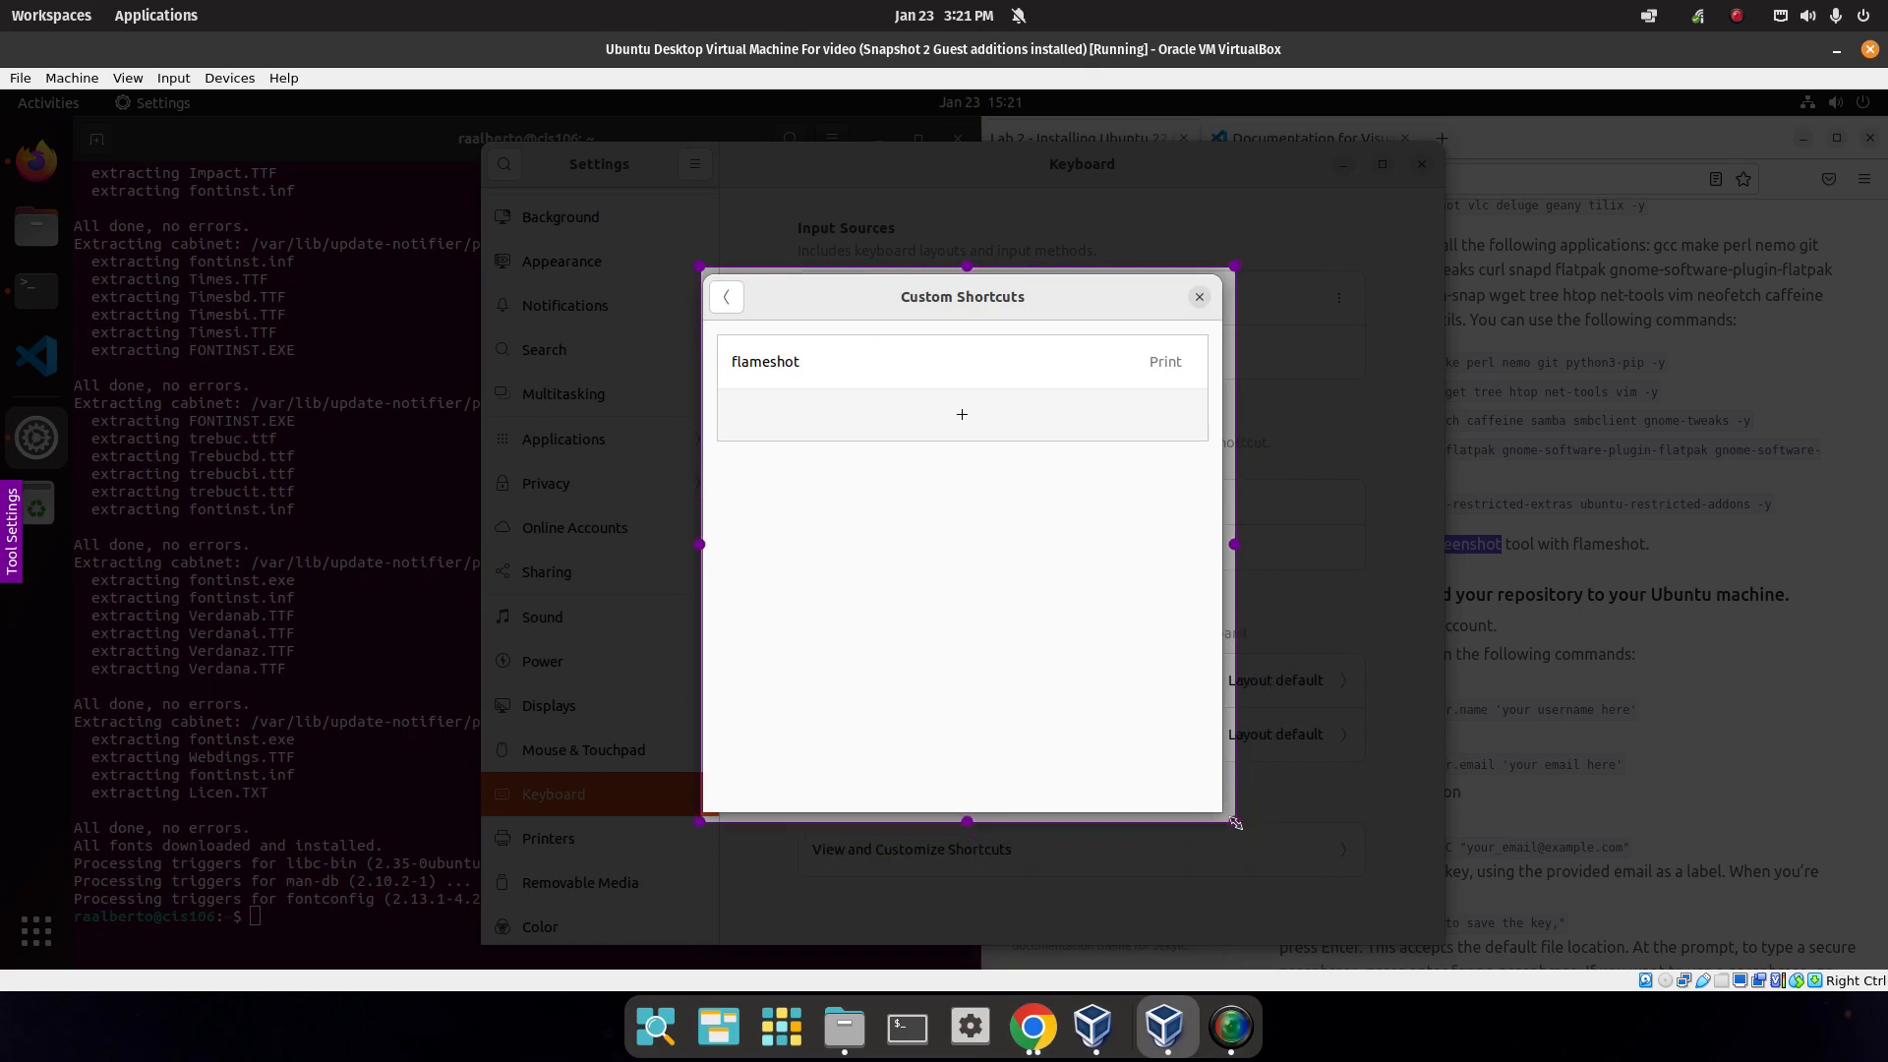
left_click(989, 849)
mouse_move(902, 510)
left_mouse_down()
mouse_move(990, 552)
mouse_move(1029, 483)
left_mouse_up()
left_click_drag(1067, 542, 834, 609)
left_click_drag(791, 481, 824, 439)
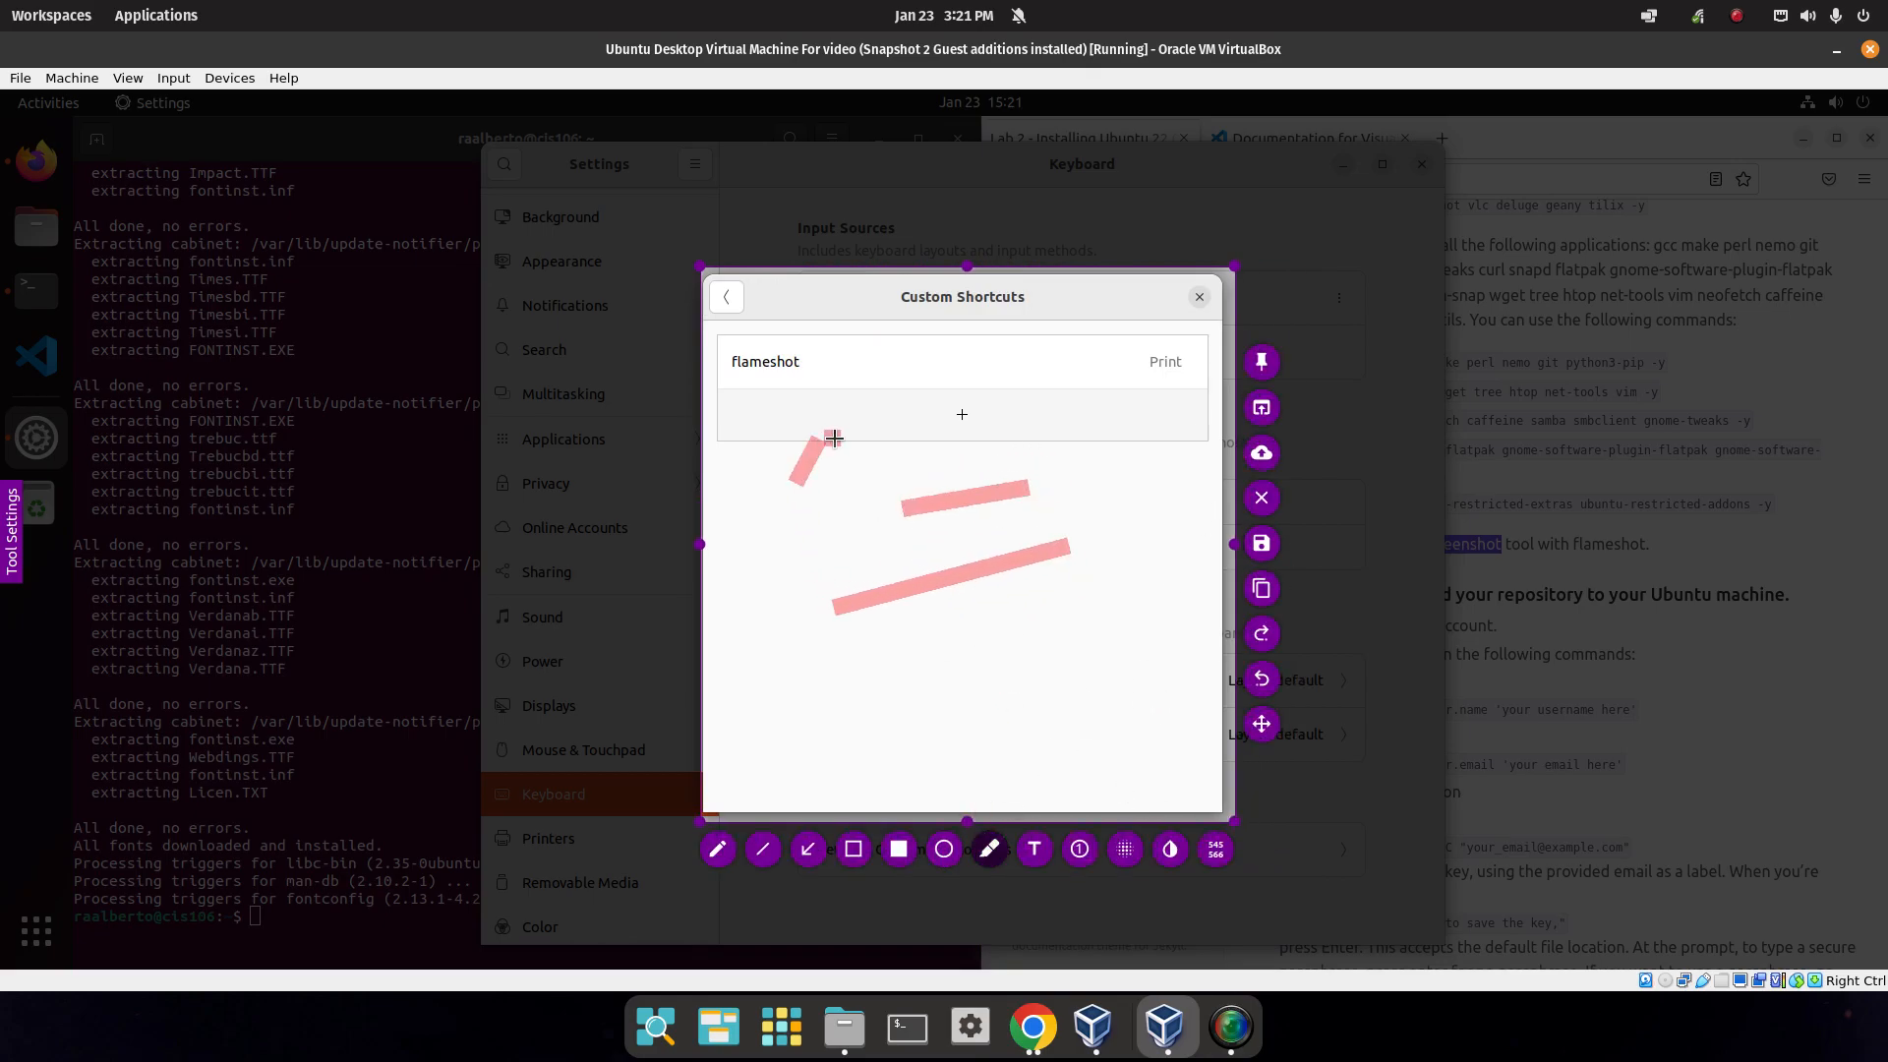
Scribble over the marker strokes with the Pencil tool, undo the scribble and redo it.
left_click(717, 848)
mouse_move(895, 597)
left_mouse_down()
mouse_move(1049, 511)
mouse_move(1044, 456)
mouse_move(876, 592)
left_mouse_up()
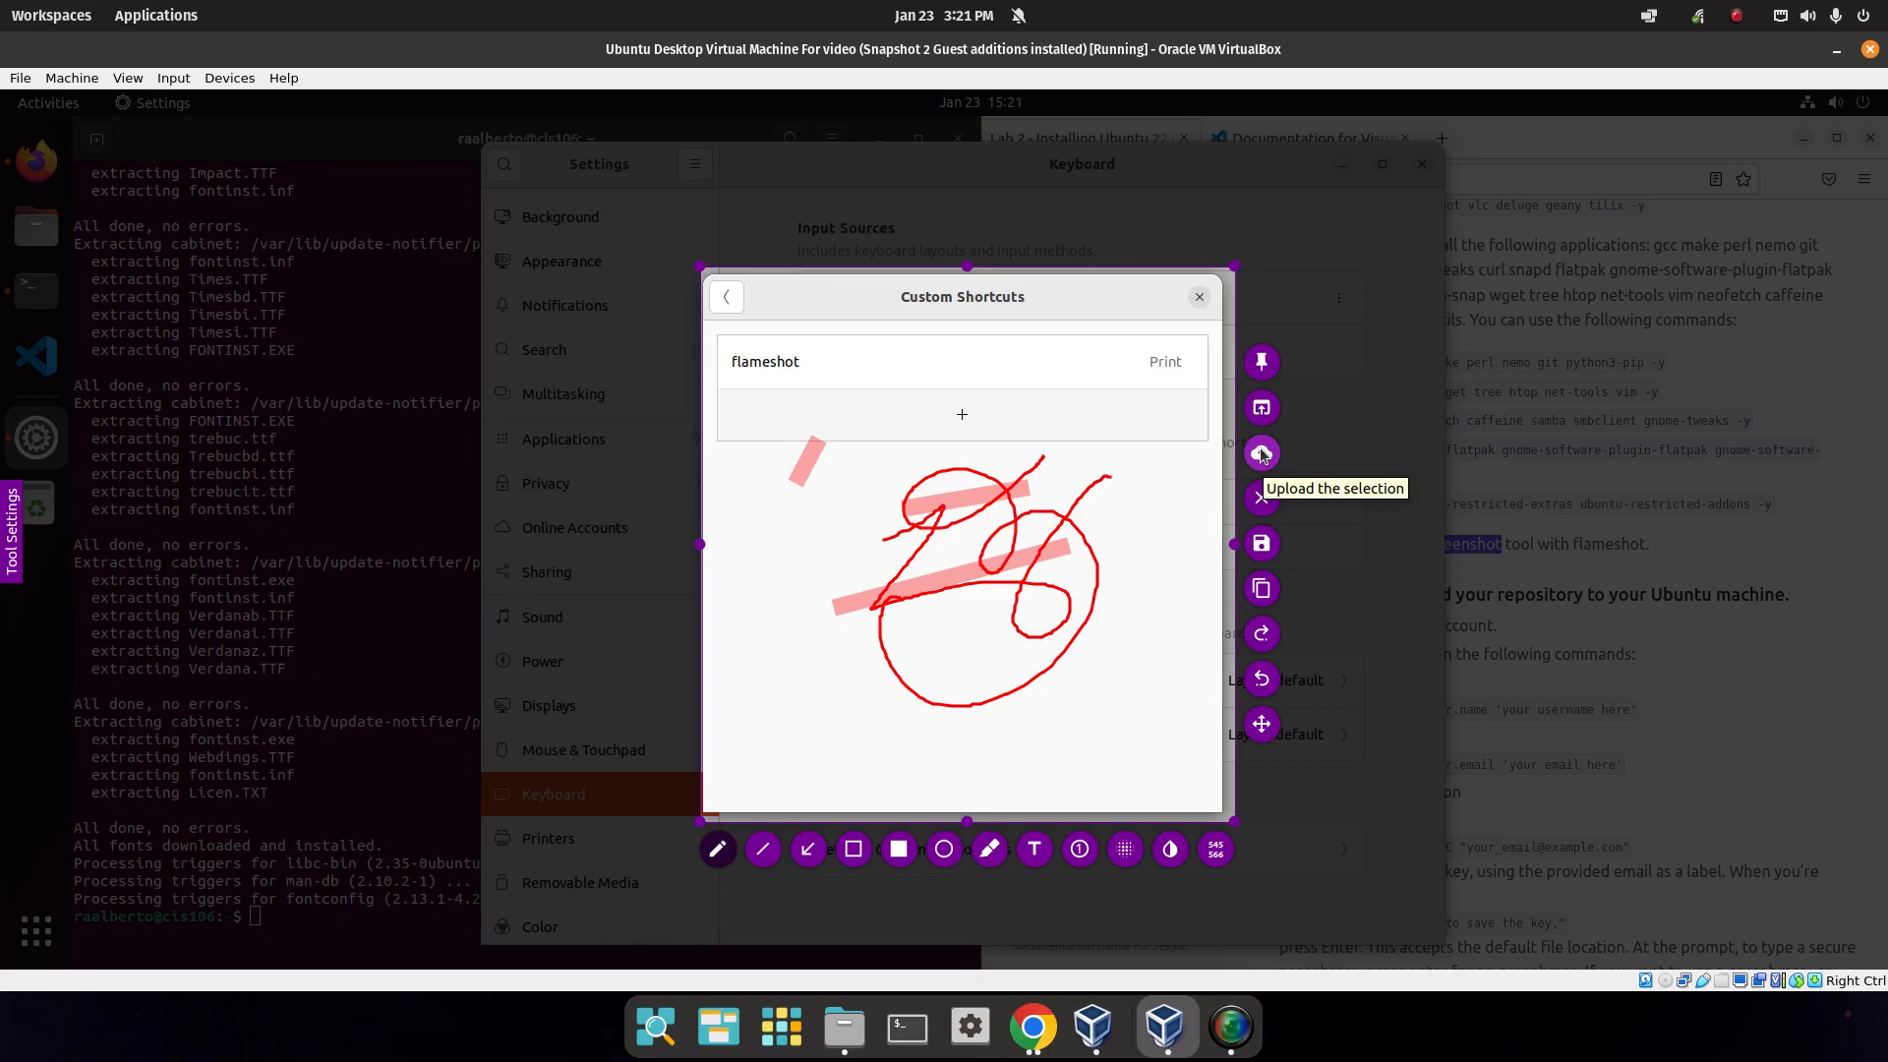
left_click(1262, 679)
left_click(1261, 633)
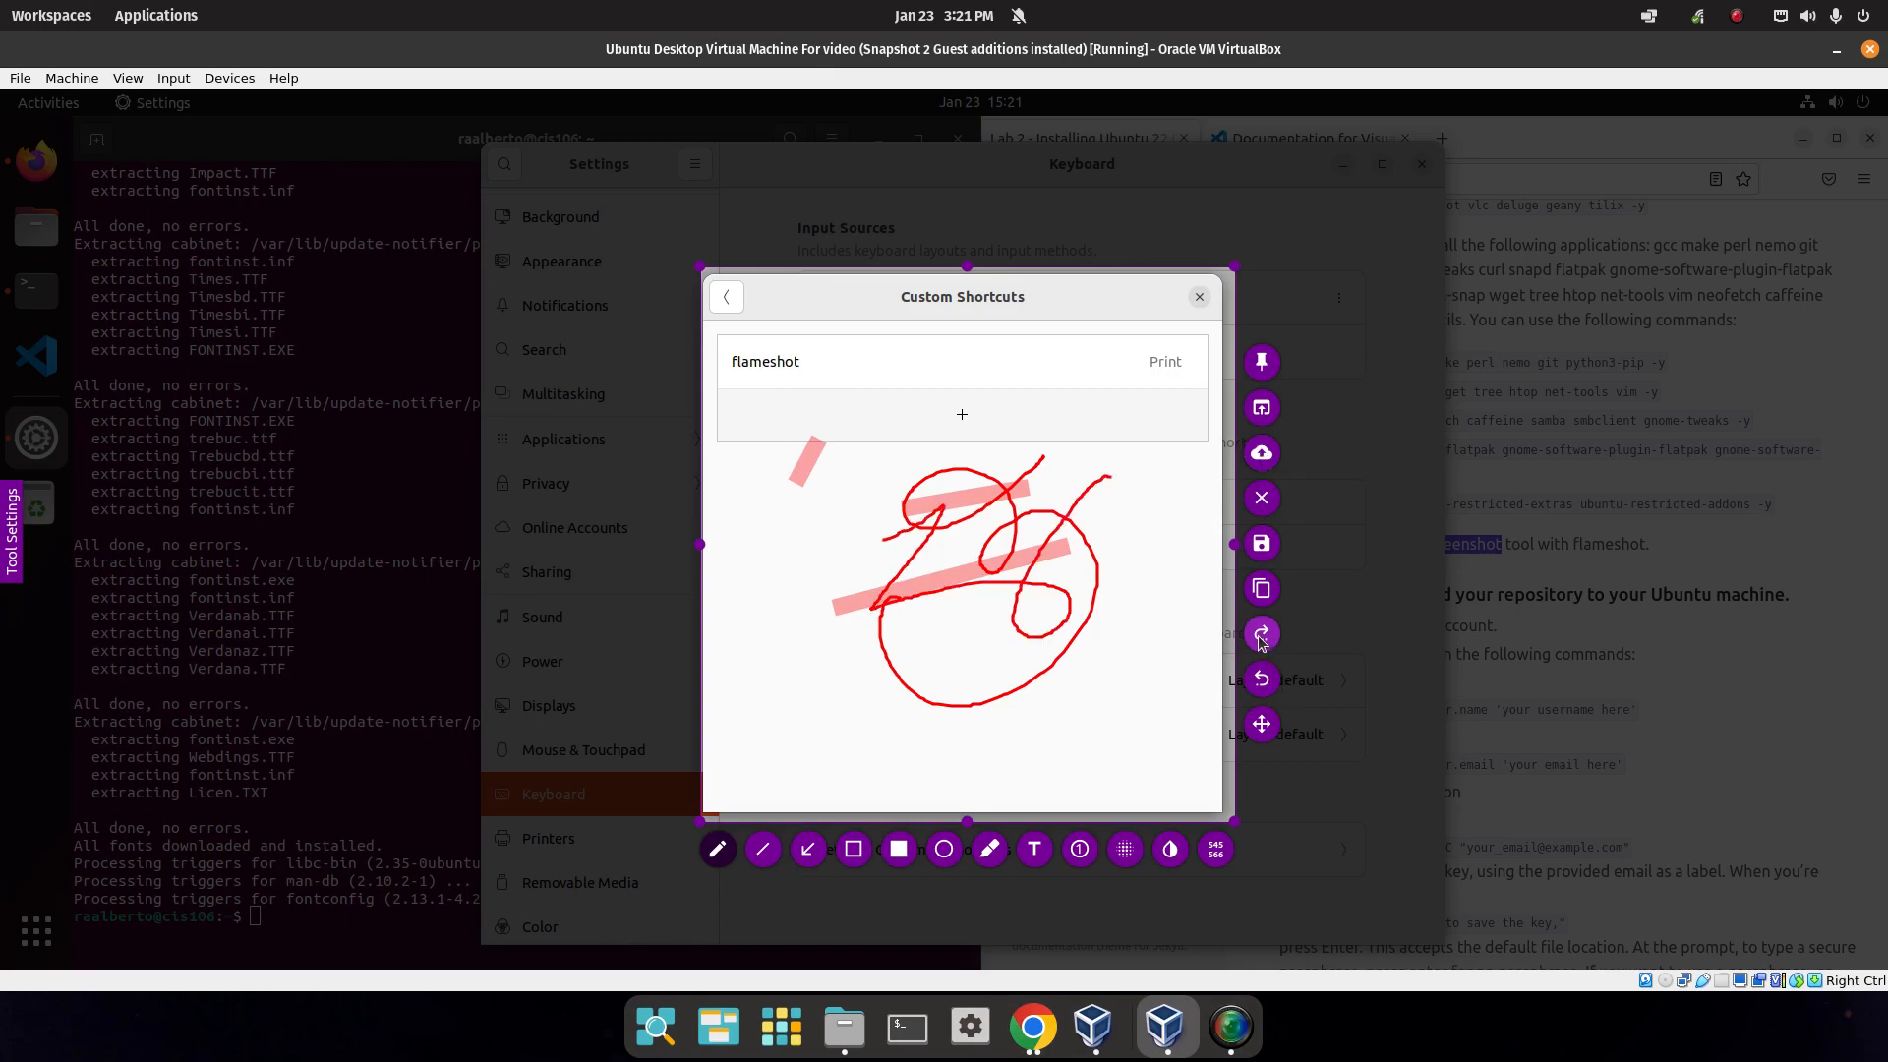
Pixelate two areas of the capture and invert the colours of two overlapping areas over the scribble.
left_click(1125, 848)
left_click_drag(822, 480, 1127, 710)
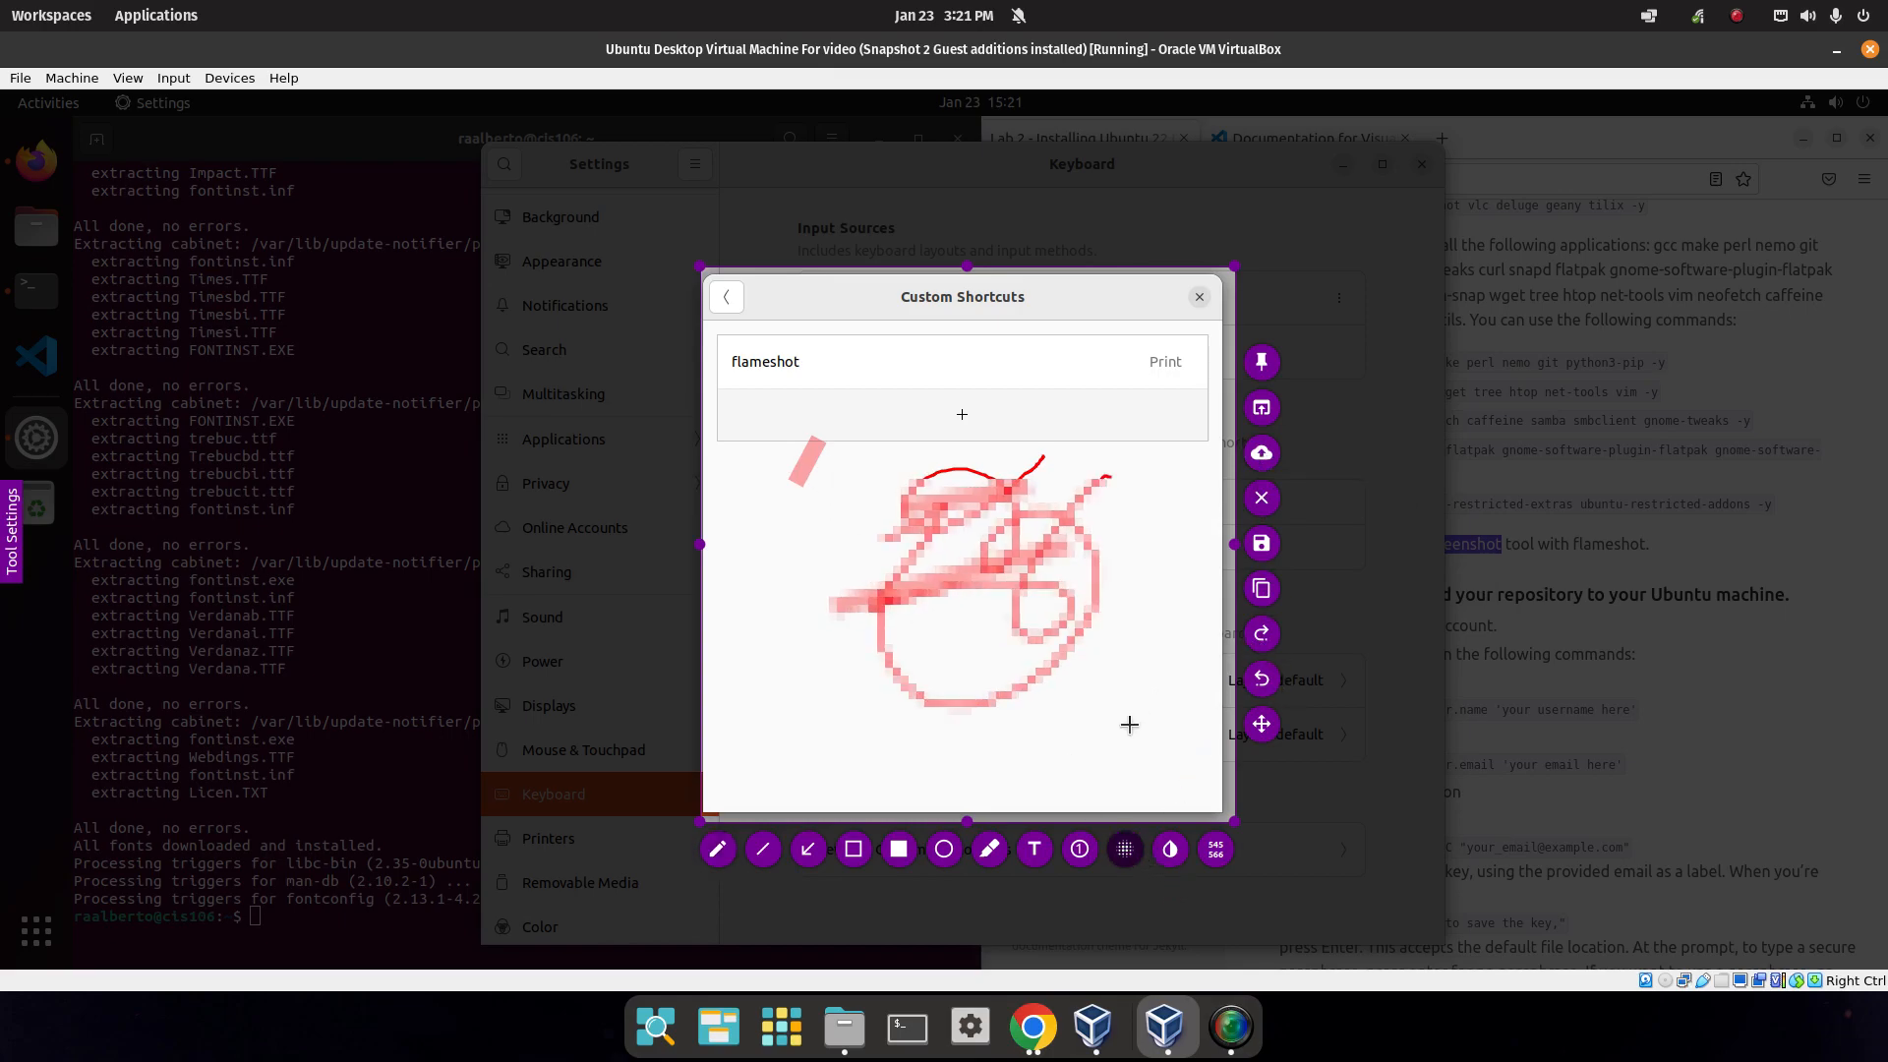
mouse_move(837, 333)
left_mouse_down()
mouse_move(1047, 511)
mouse_move(1109, 522)
left_mouse_up()
left_click(1170, 849)
left_click_drag(864, 452, 1130, 703)
left_click_drag(757, 445, 912, 705)
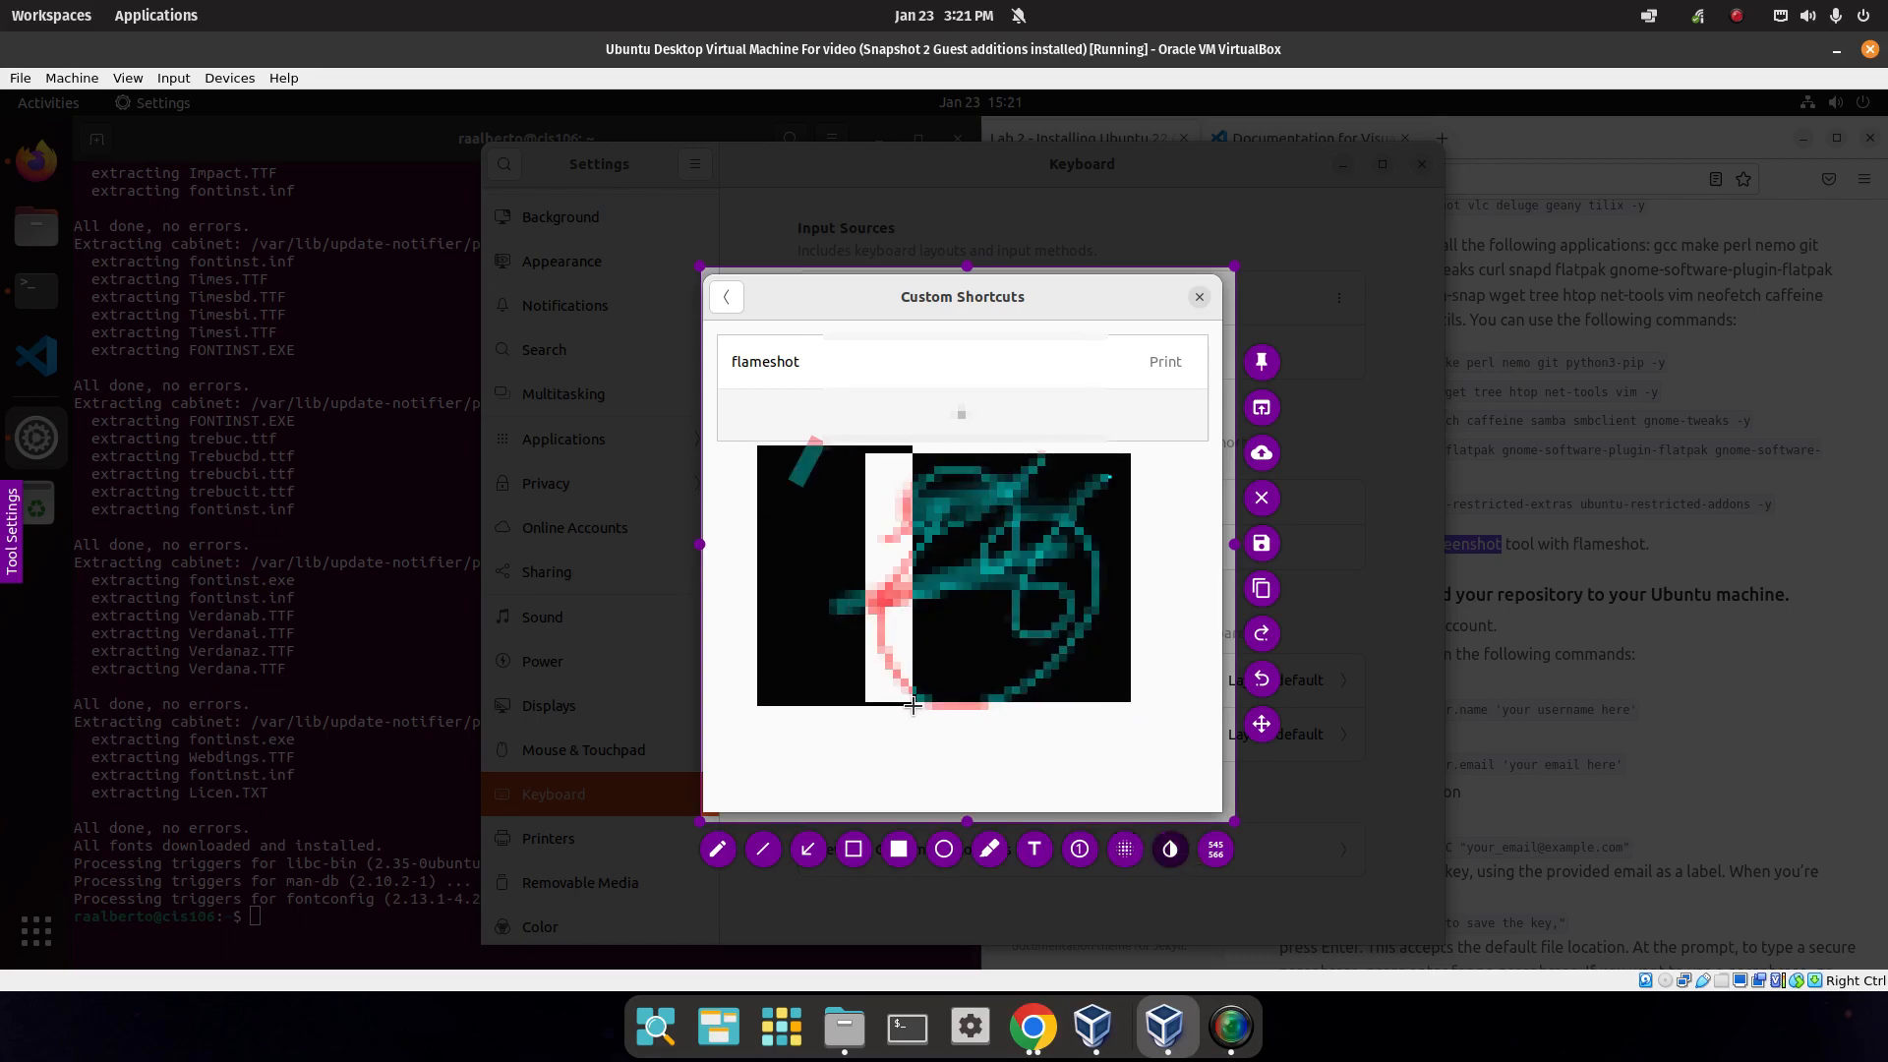
Draw a filled red rectangle and an outlined red rectangle on the capture, and exit Flameshot without saving.
left_click(897, 852)
mouse_move(802, 404)
left_mouse_down()
mouse_move(958, 525)
mouse_move(1100, 579)
left_mouse_up()
left_click(854, 851)
left_click_drag(826, 310, 1138, 477)
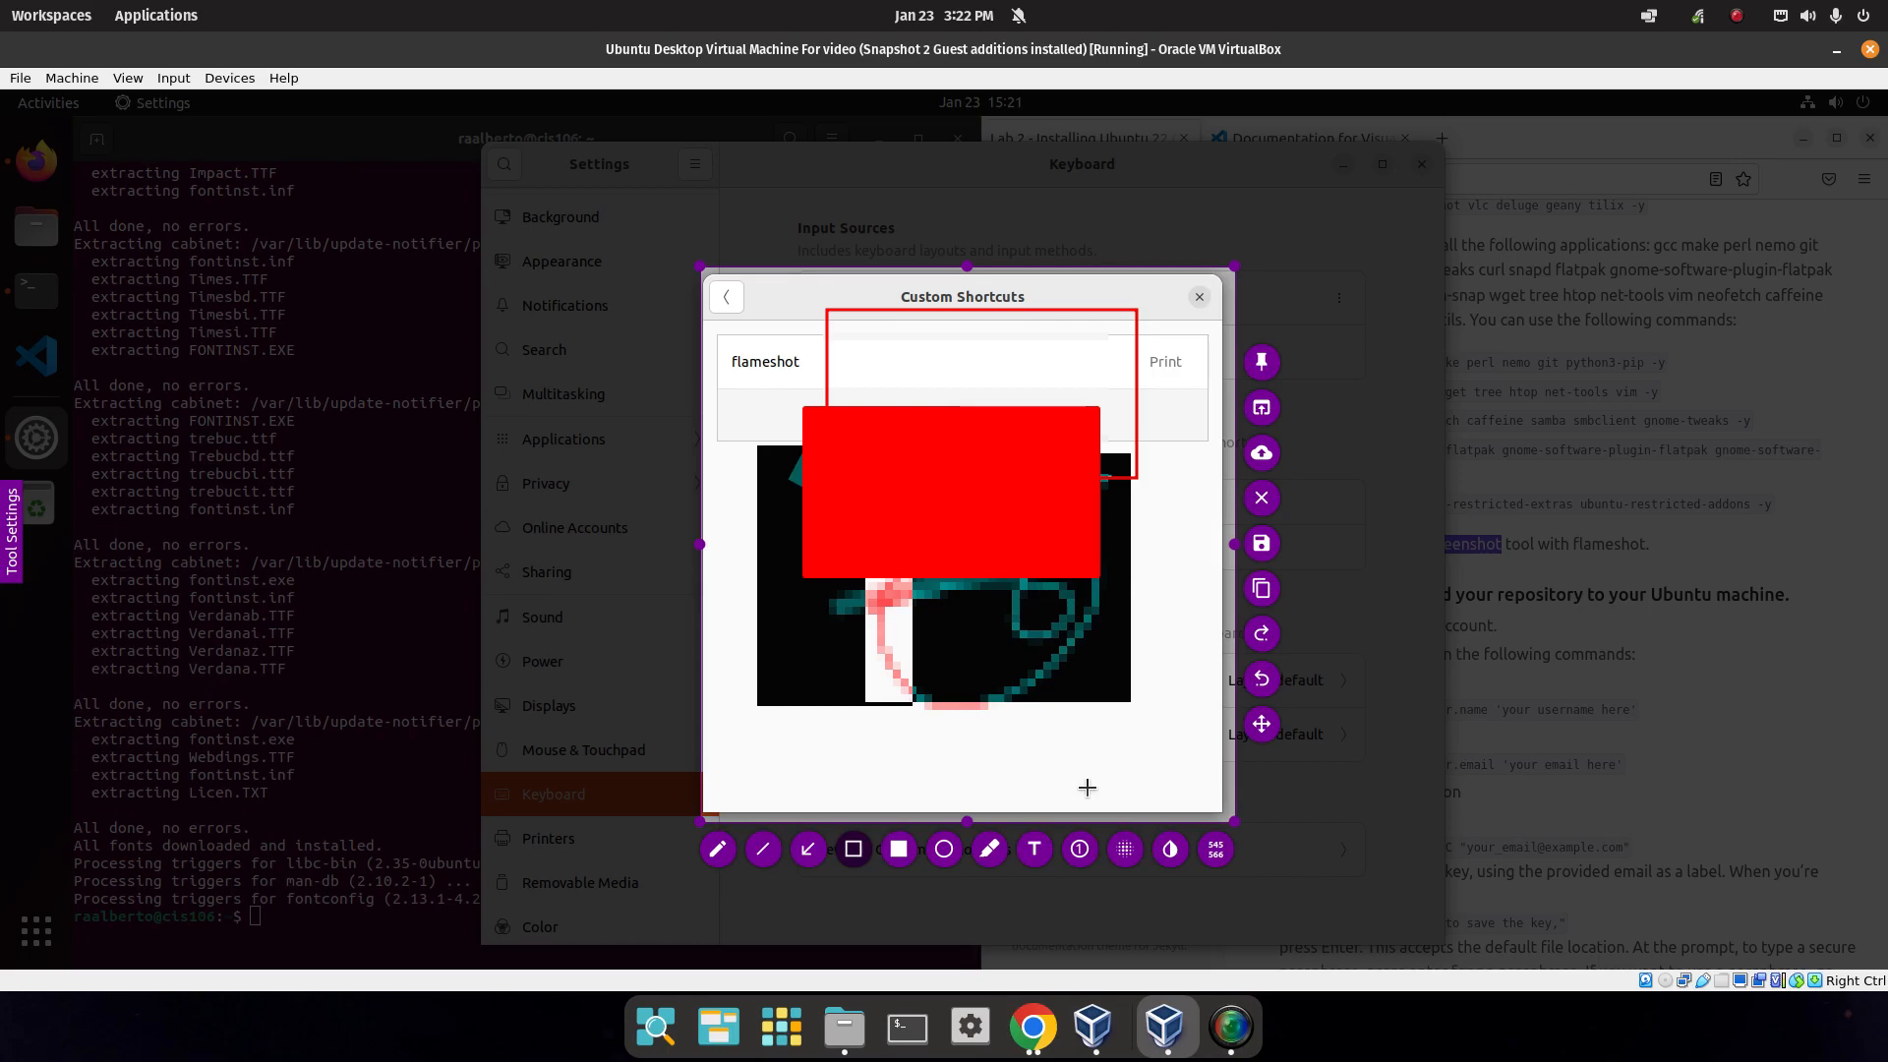
left_click(1261, 499)
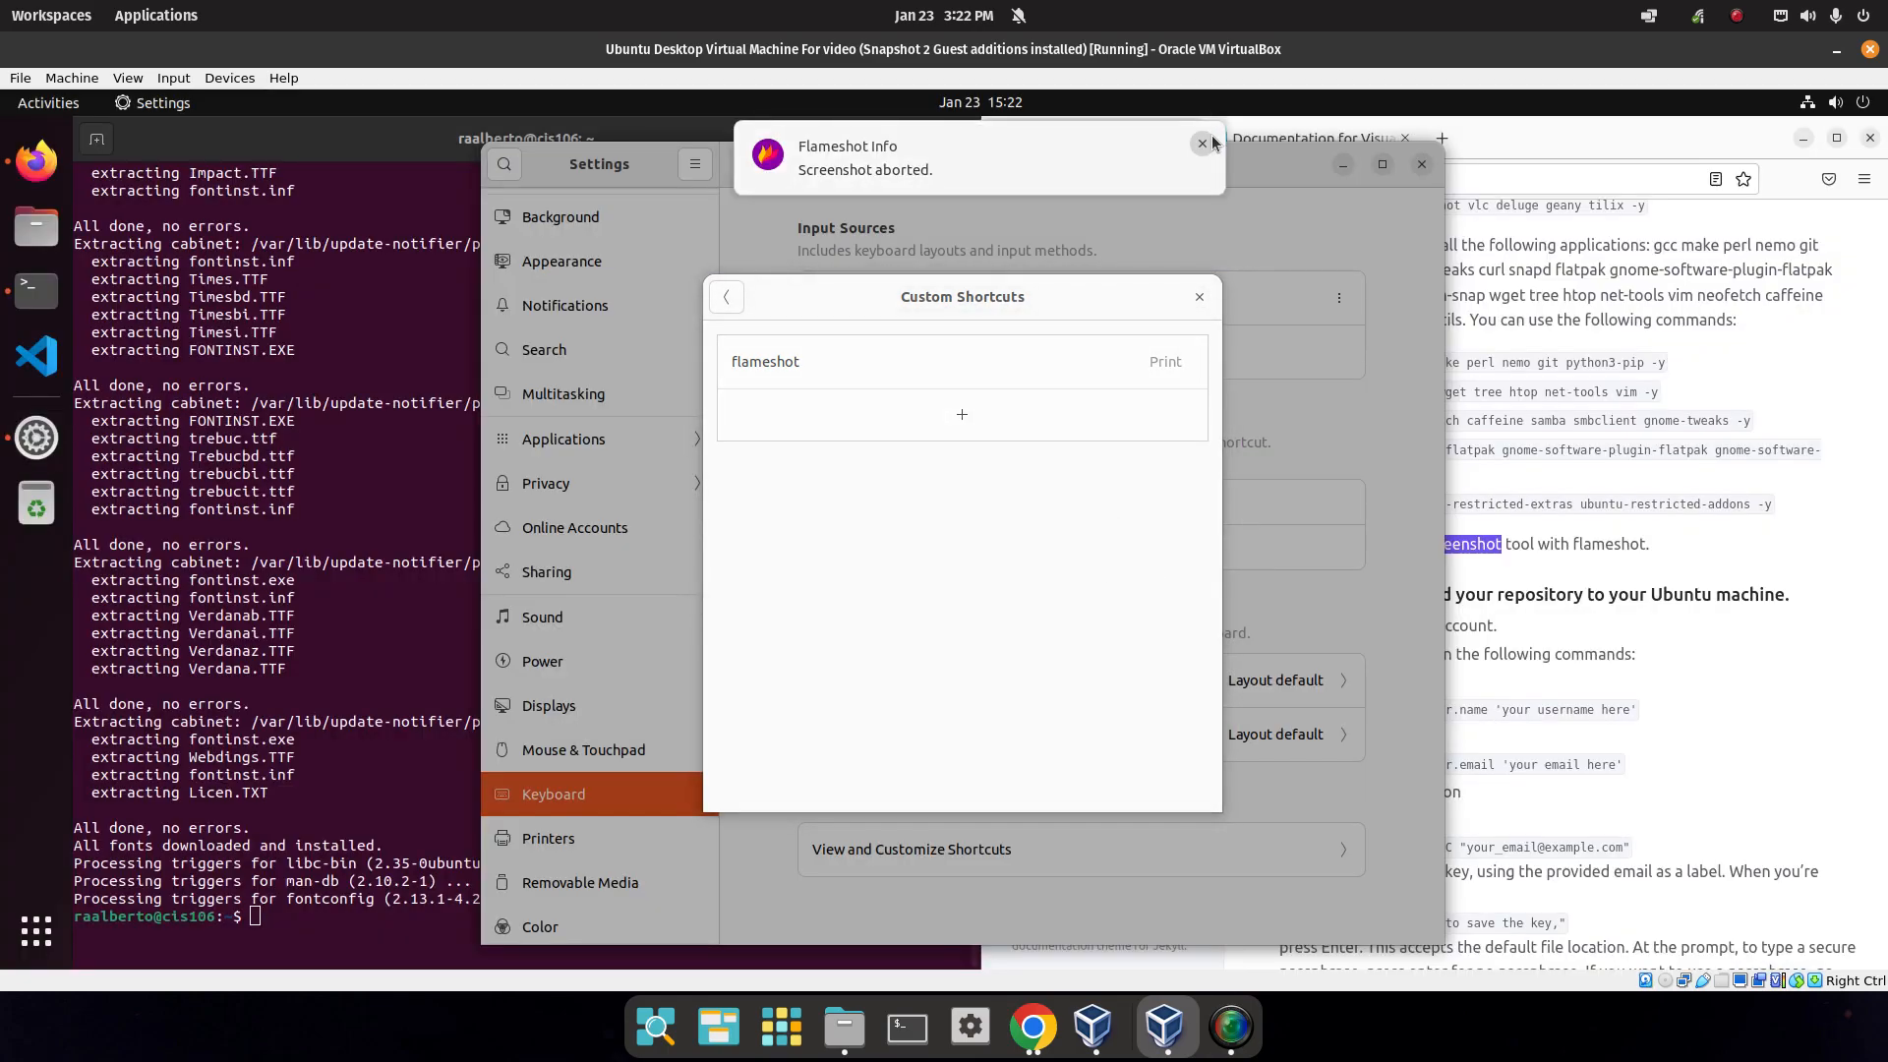
Close the Custom Shortcuts dialog and the Settings window.
left_click(1200, 296)
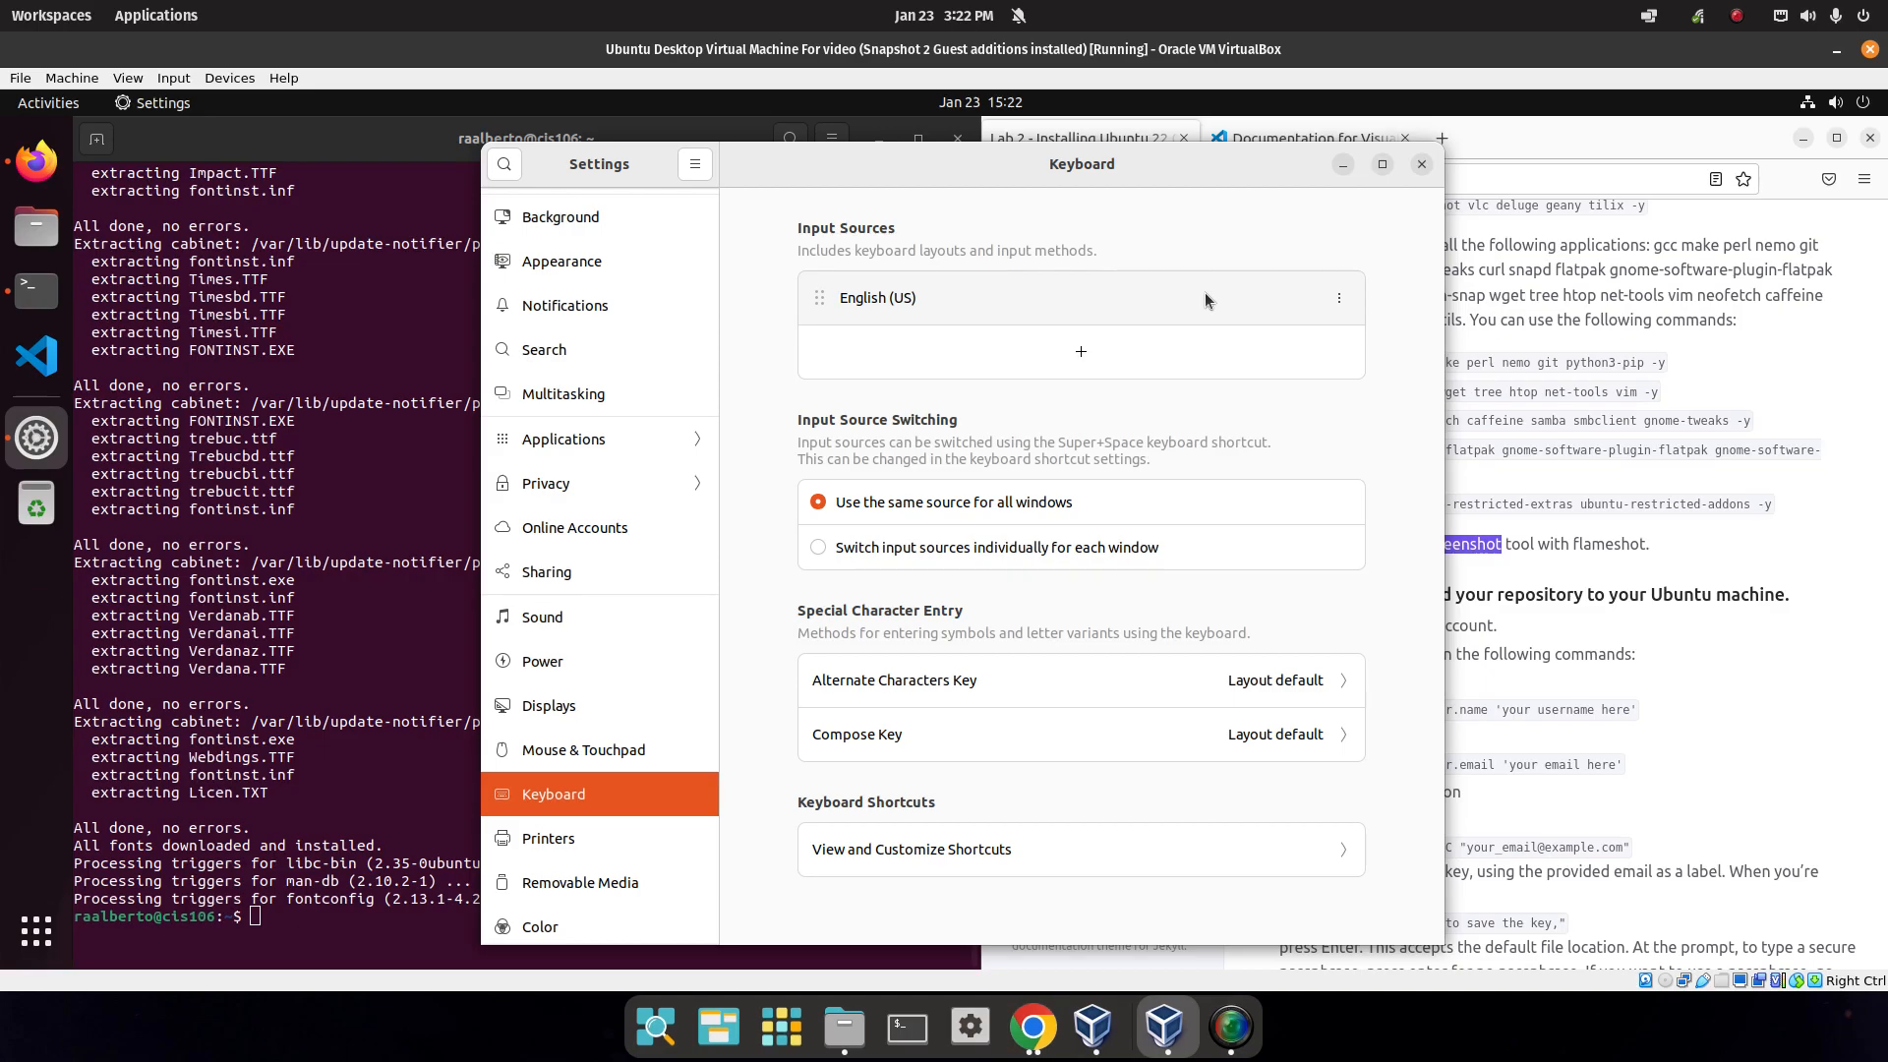
left_click_drag(1020, 167, 999, 152)
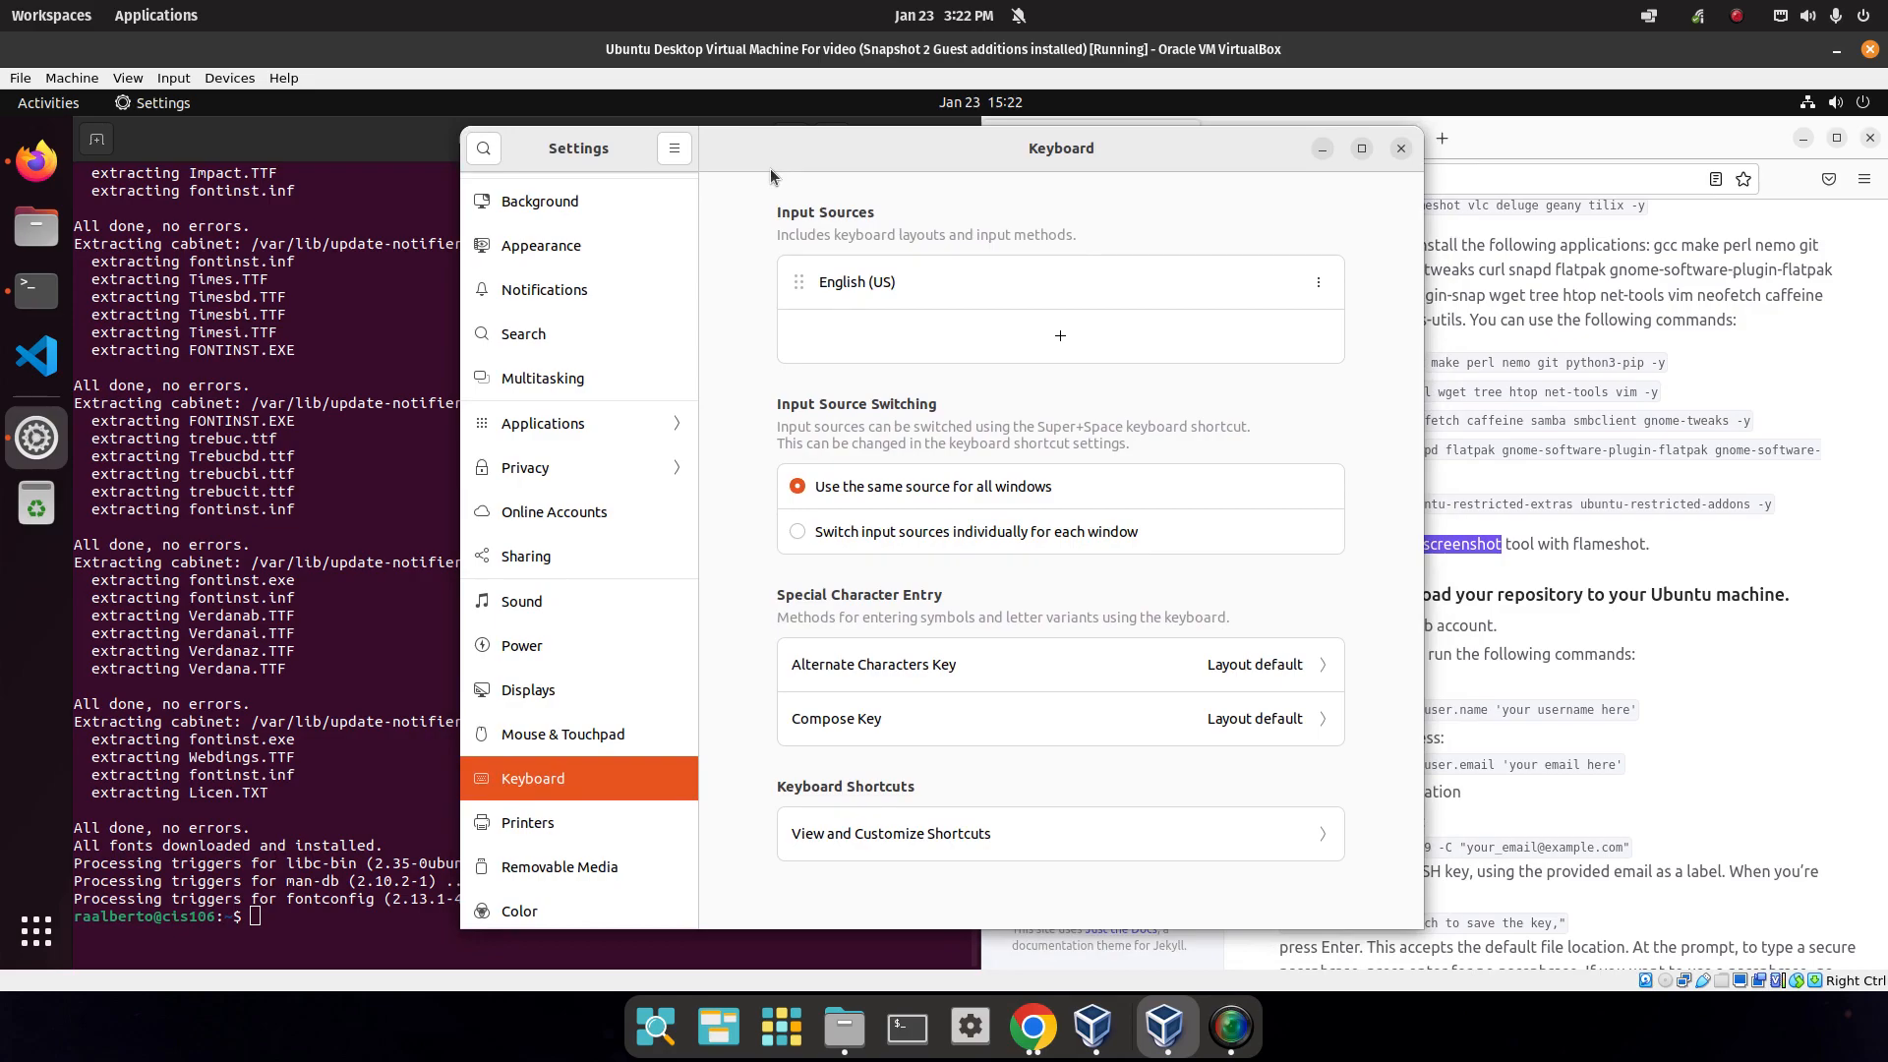
left_click(1400, 149)
Review the lab page section on setting up Git and downloading the repository to the Ubuntu machine.
scroll(1421, 514, "down", 2)
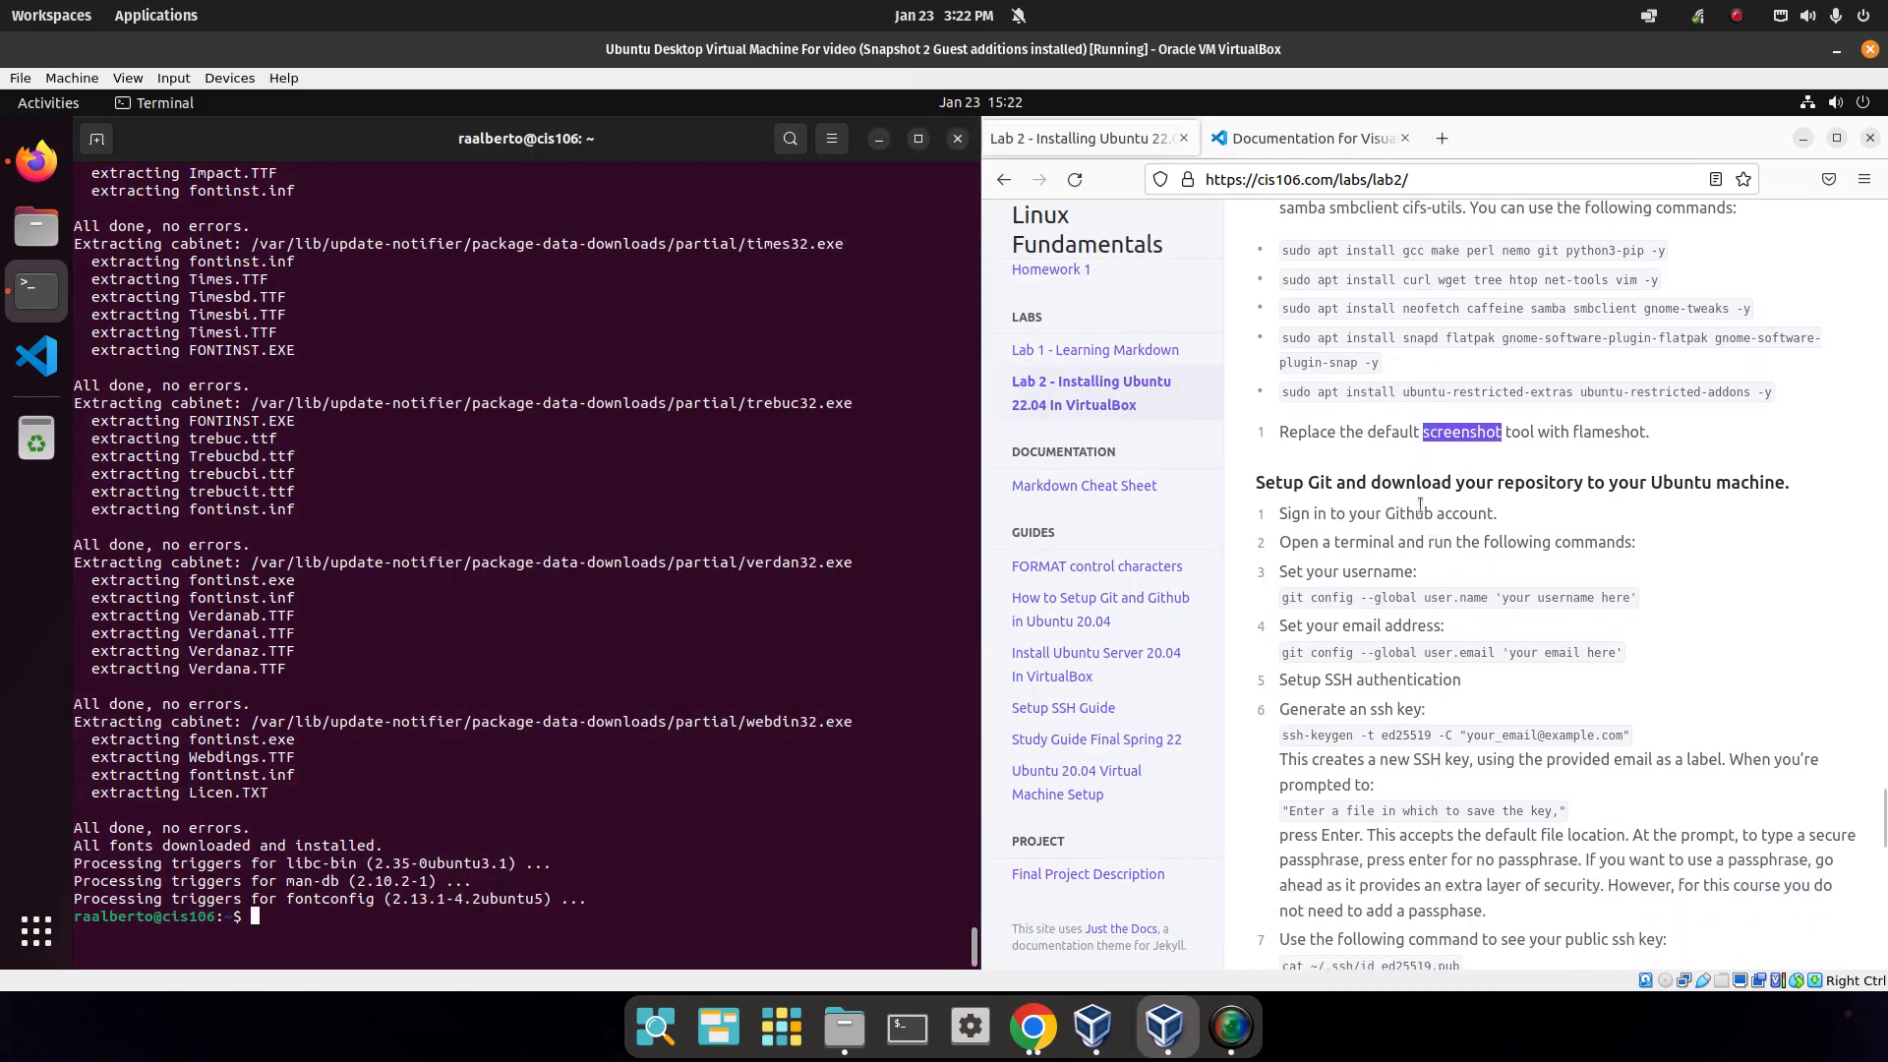
left_click(1355, 479)
triple_click(1355, 479)
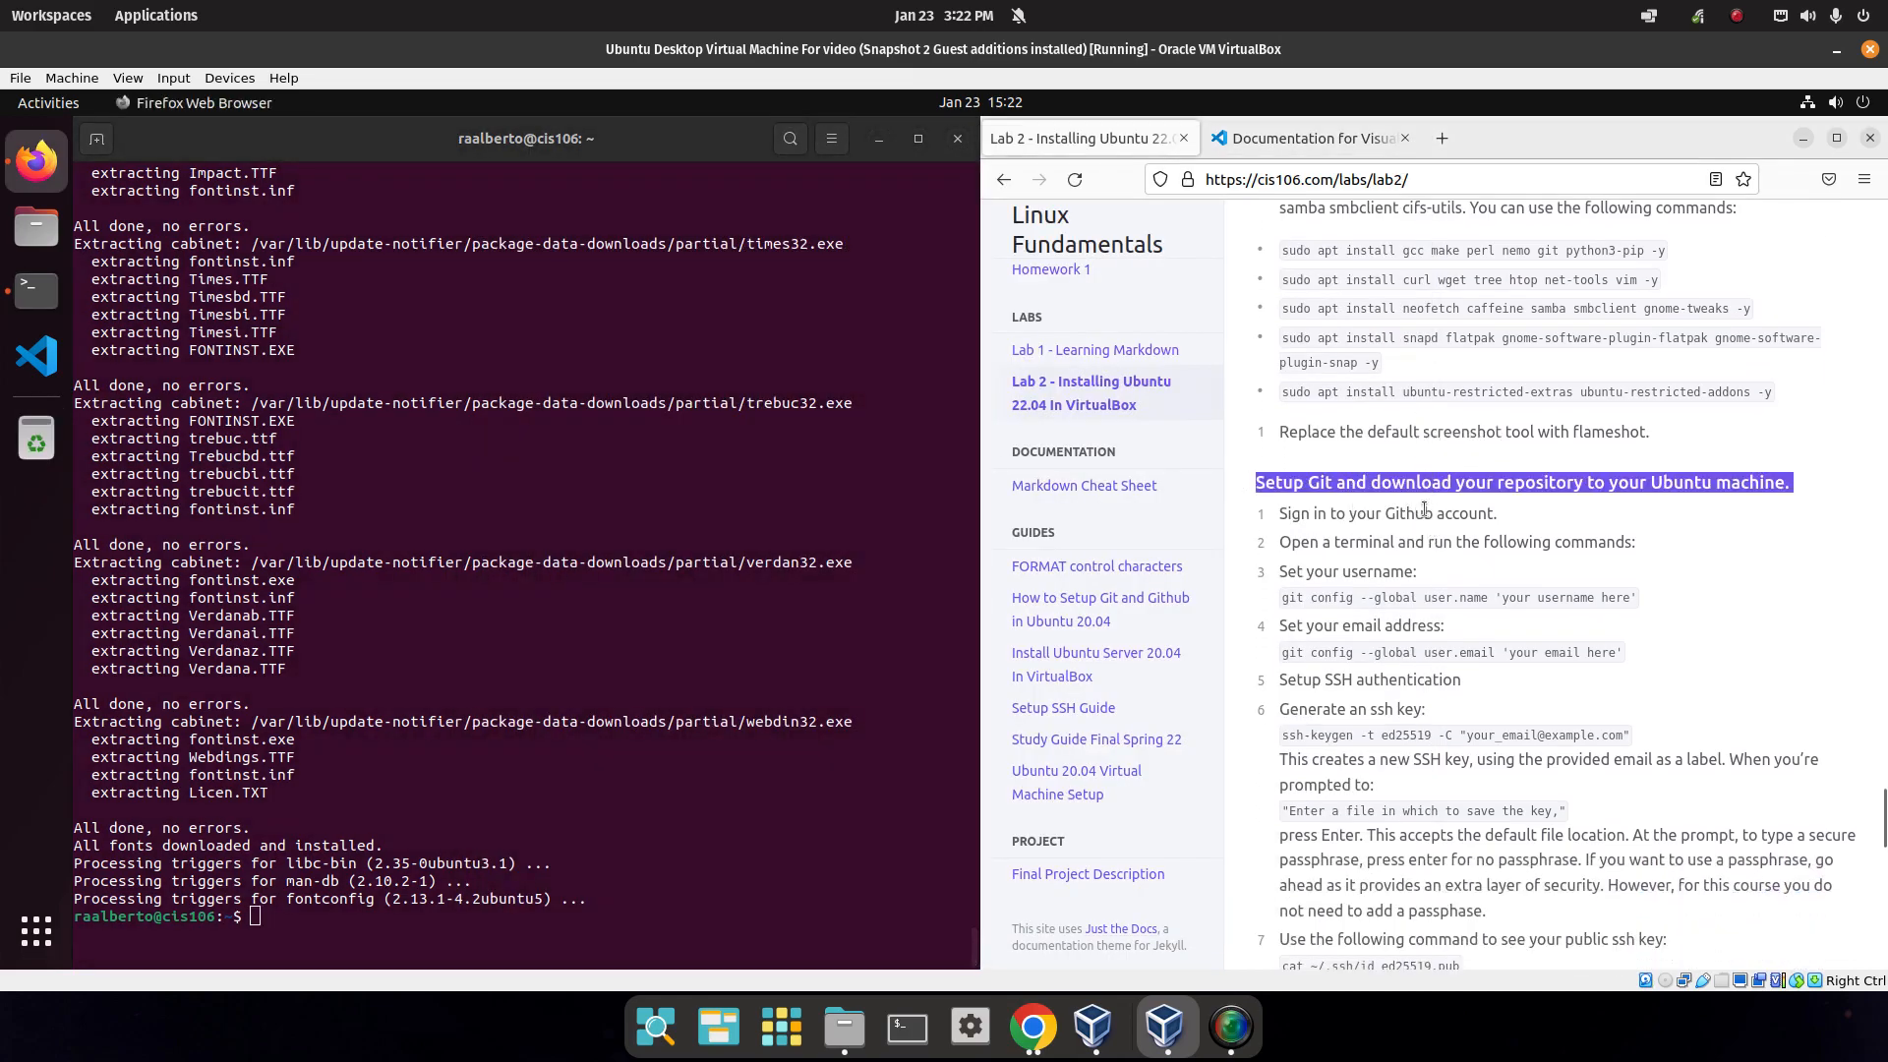
scroll(1426, 510, "up", 8)
scroll(1440, 494, "down", 8)
scroll(1290, 335, "down", 4)
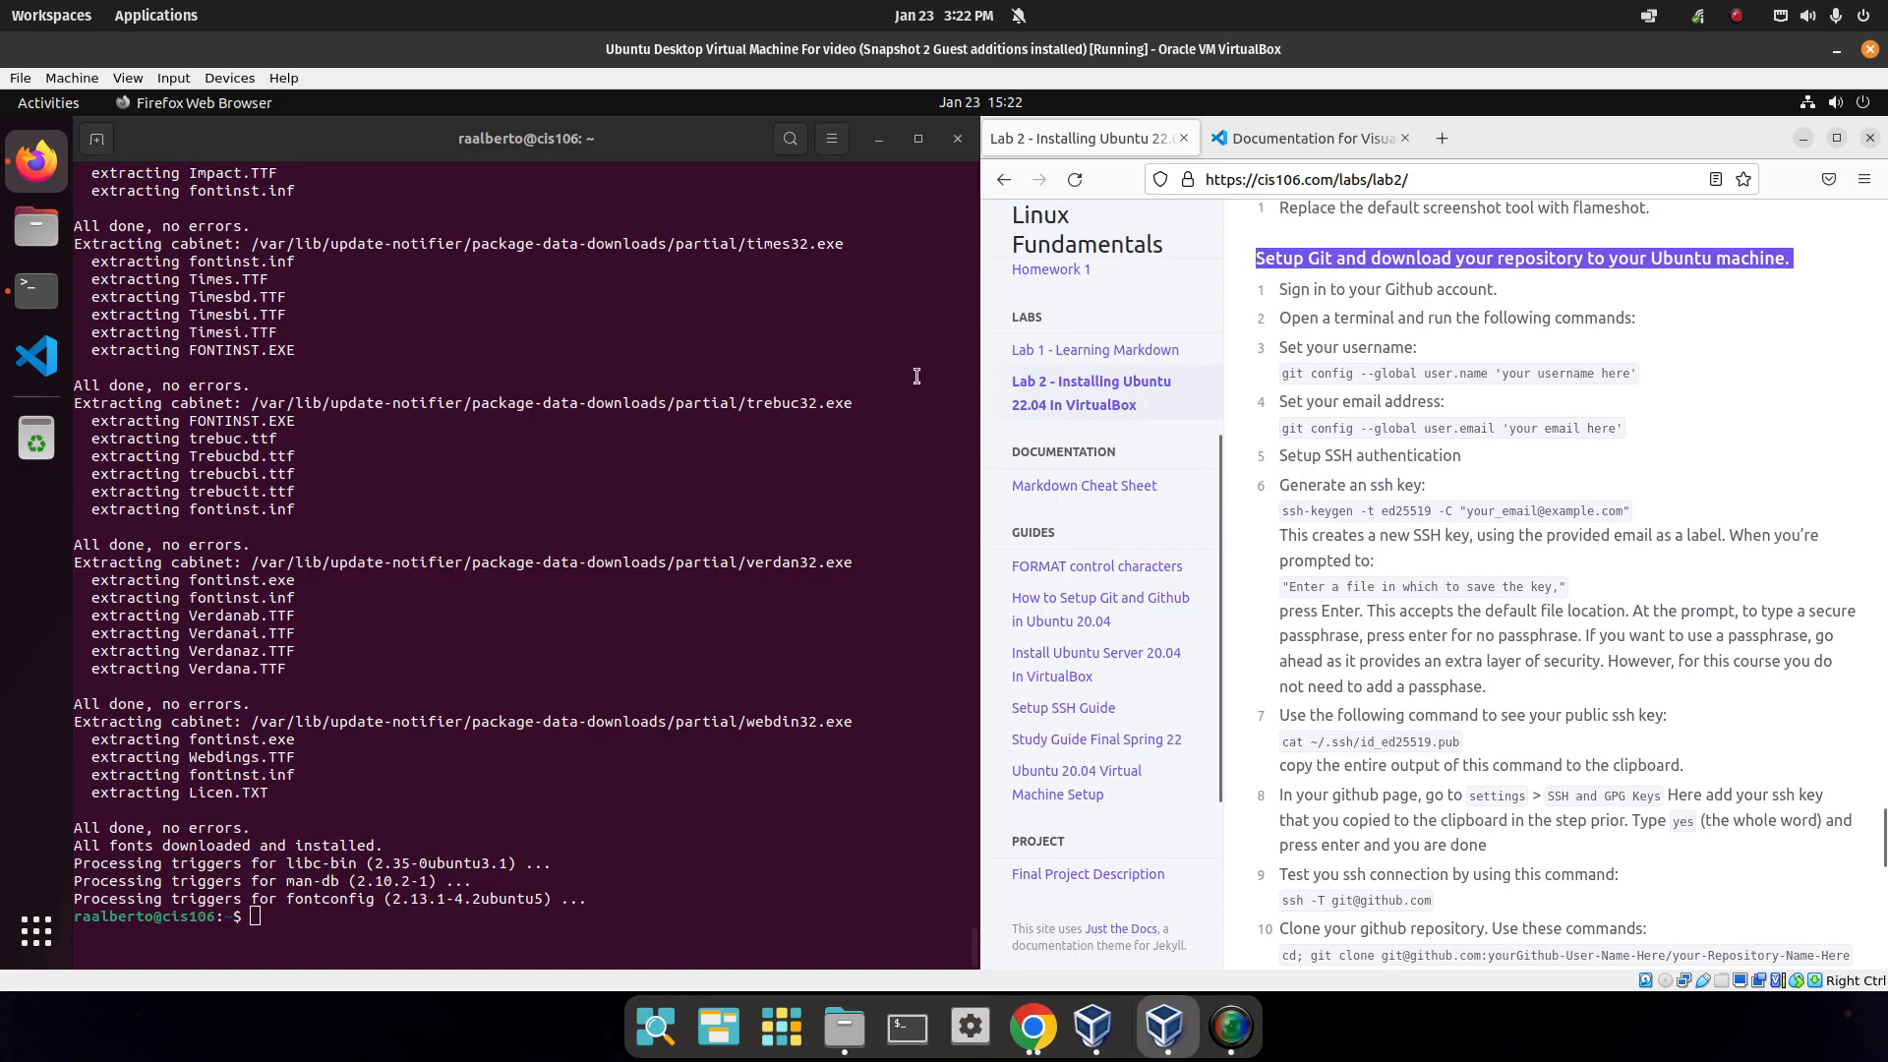